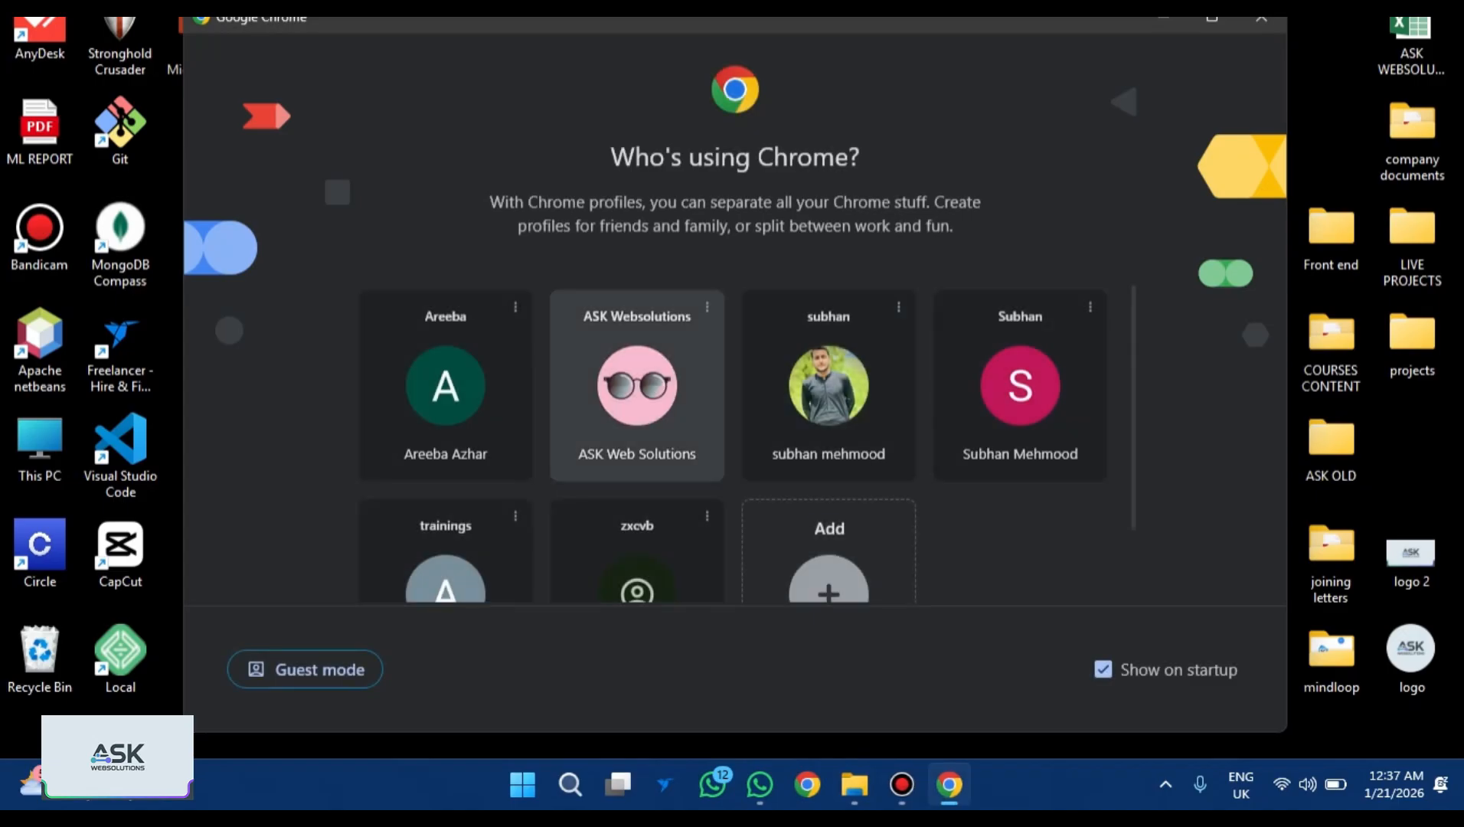
Open the ASK Websolutions Chrome profile and go to Canva's templates page.
{"action": "left_click", "coordinate": [636, 385]}
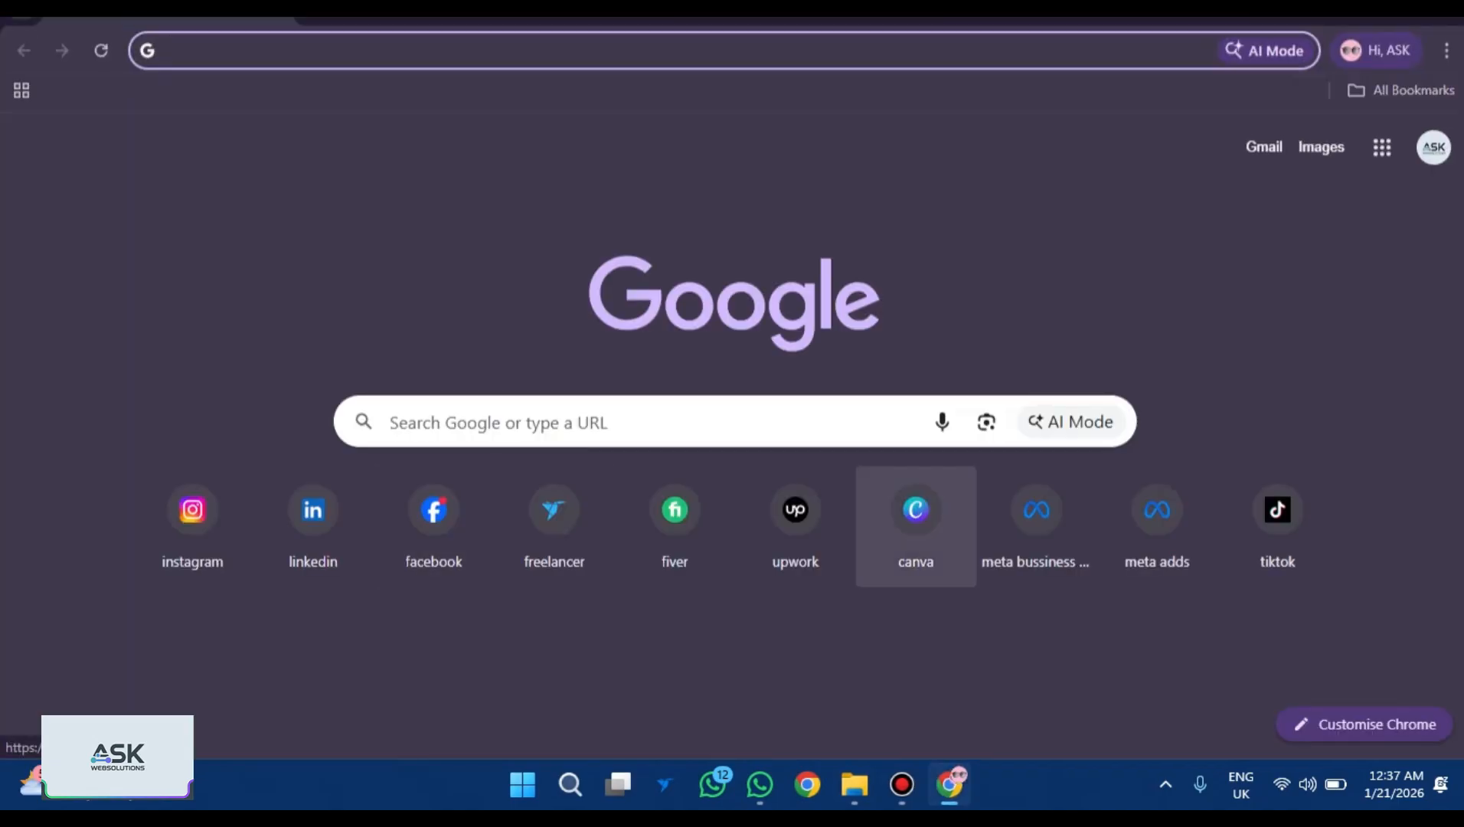
{"action": "left_click", "coordinate": [916, 516]}
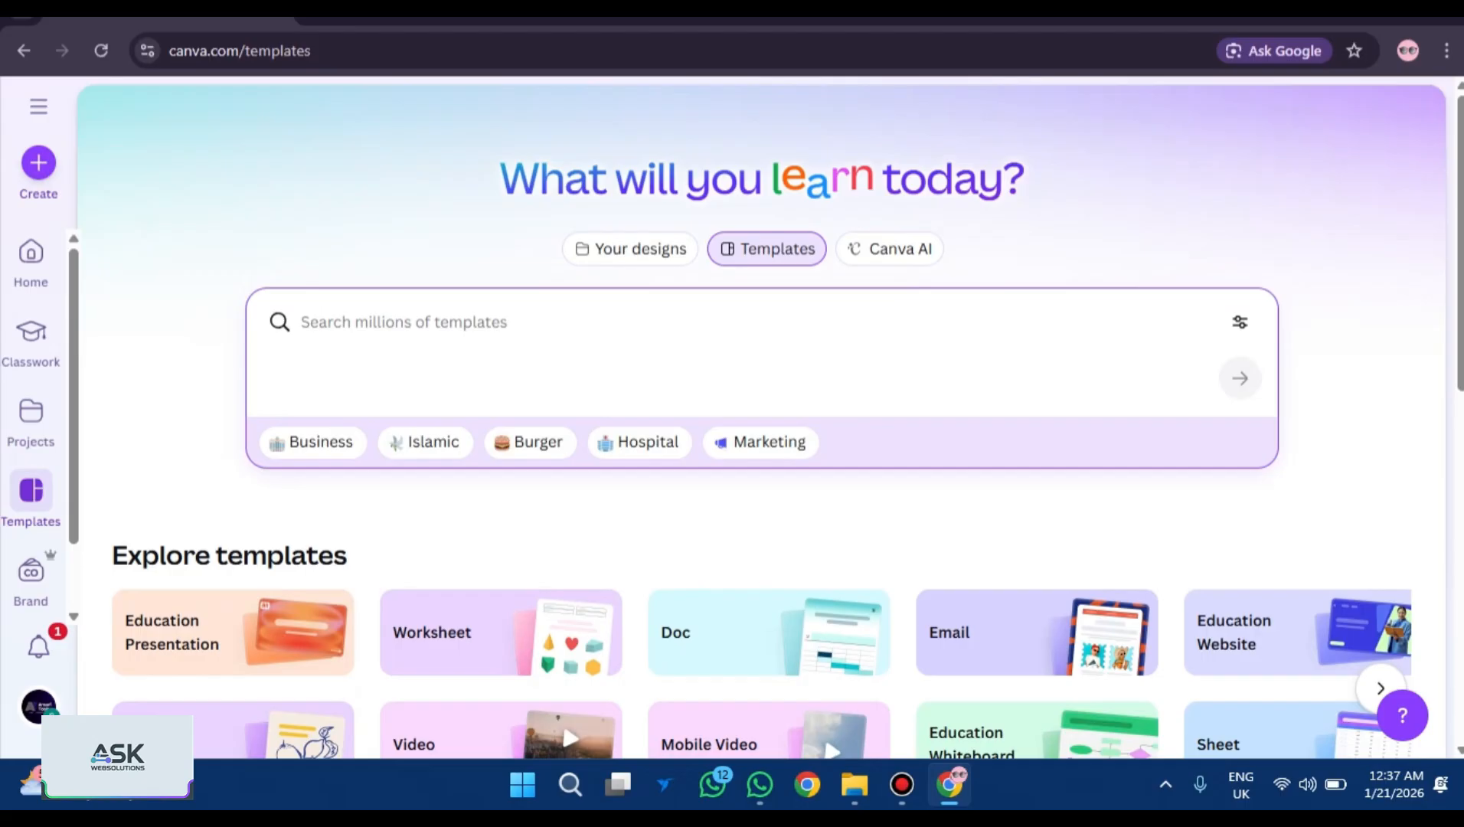
Search Canva templates for 'videos' and browse the results.
{"action": "type", "text": "v"}
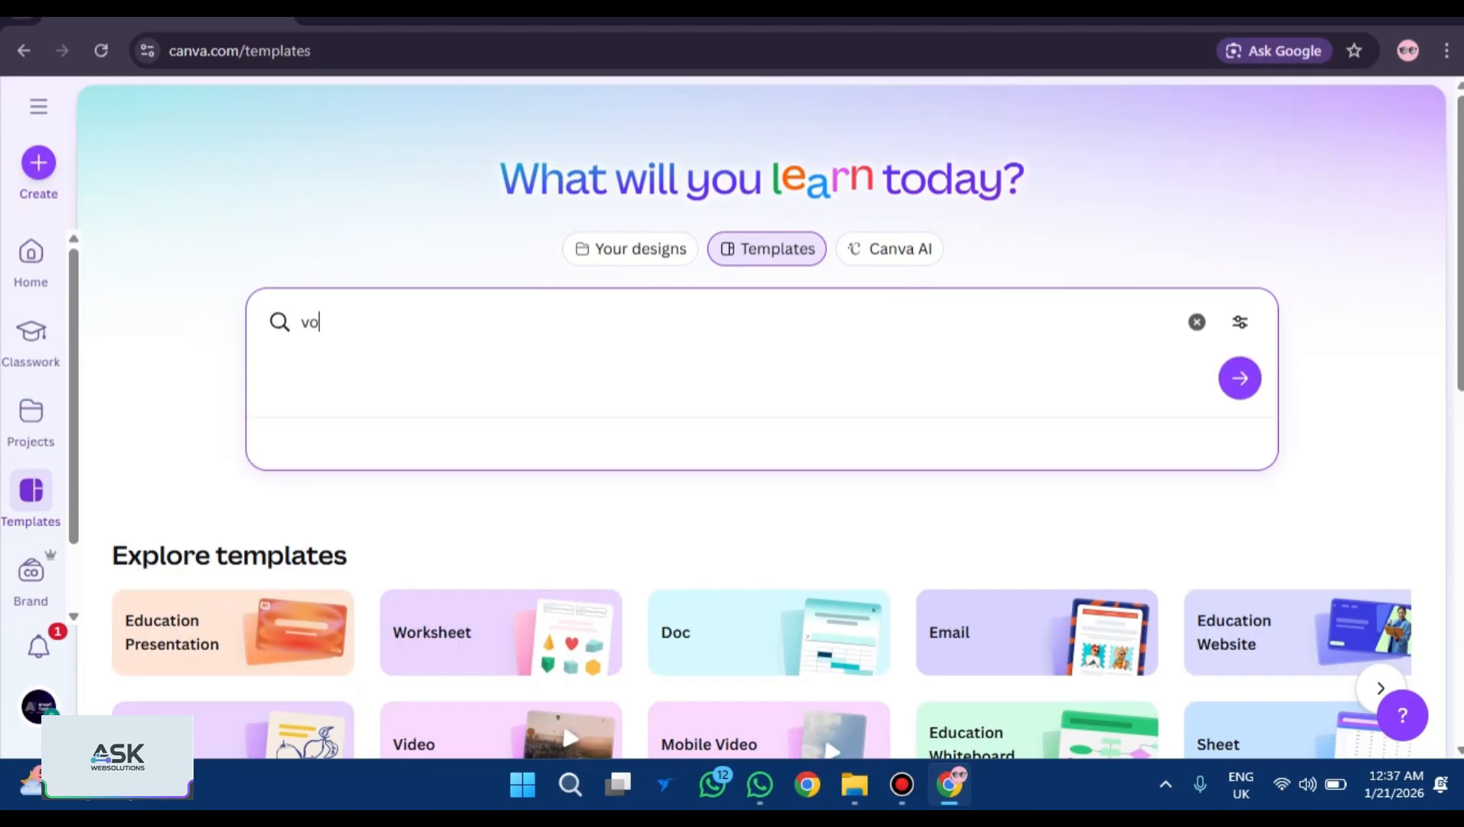
{"action": "type", "text": "ideos"}
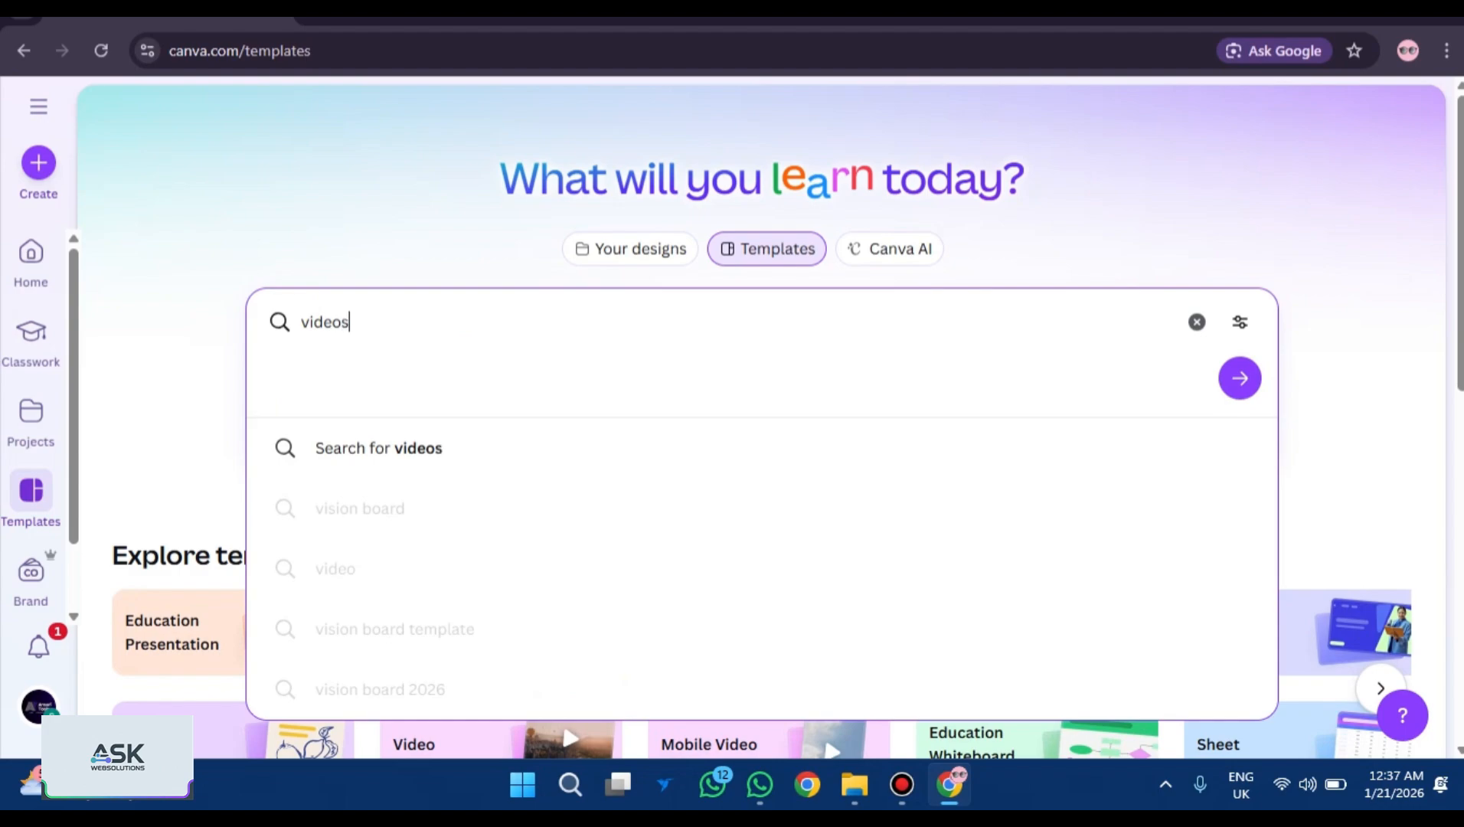
{"action": "key", "text": "Return"}
{"action": "scroll", "coordinate": [762, 429], "scroll_direction": "down", "scroll_amount": 5}
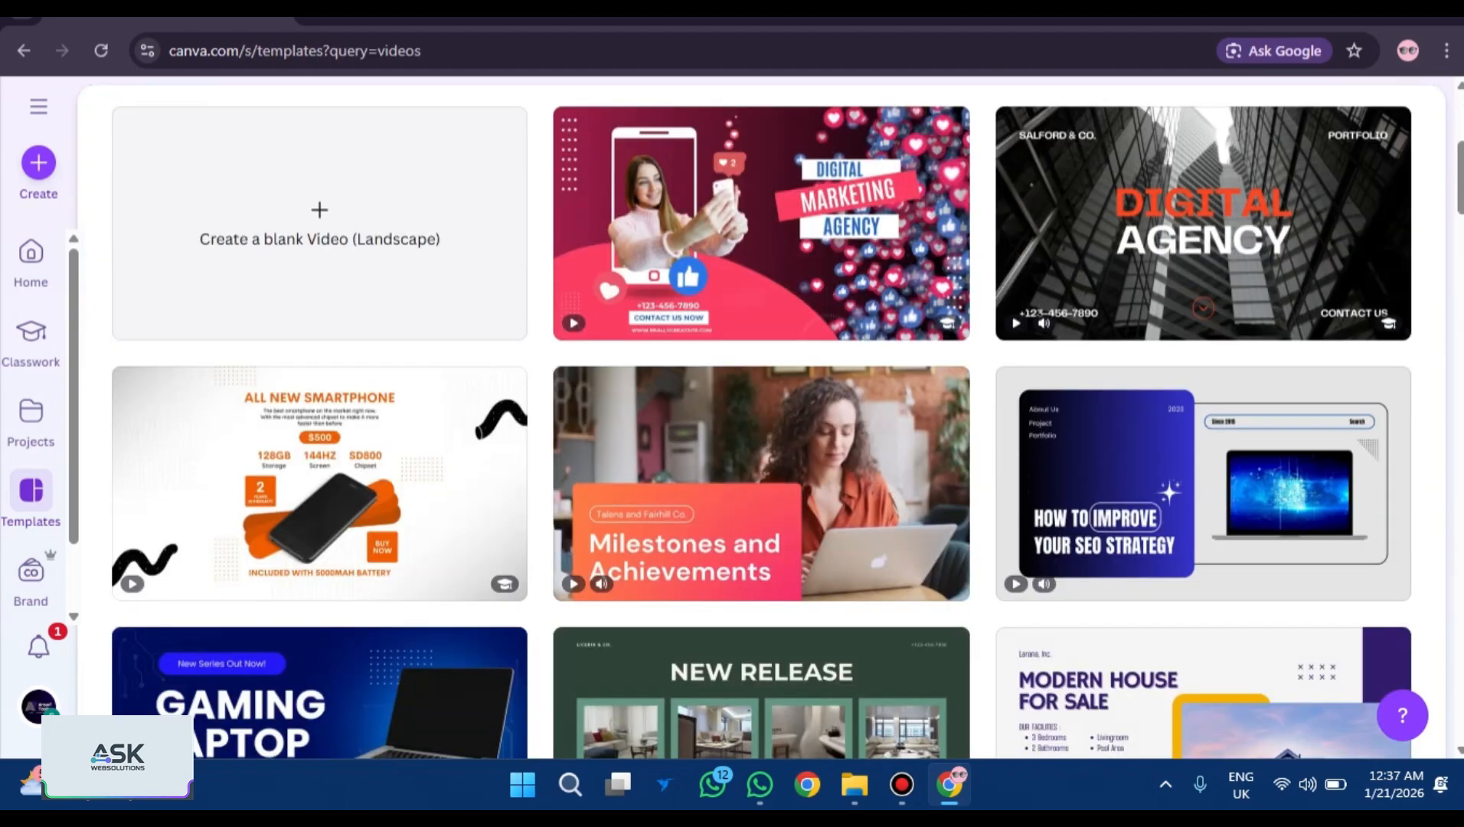
{"action": "scroll", "coordinate": [761, 429], "scroll_direction": "down", "scroll_amount": 6}
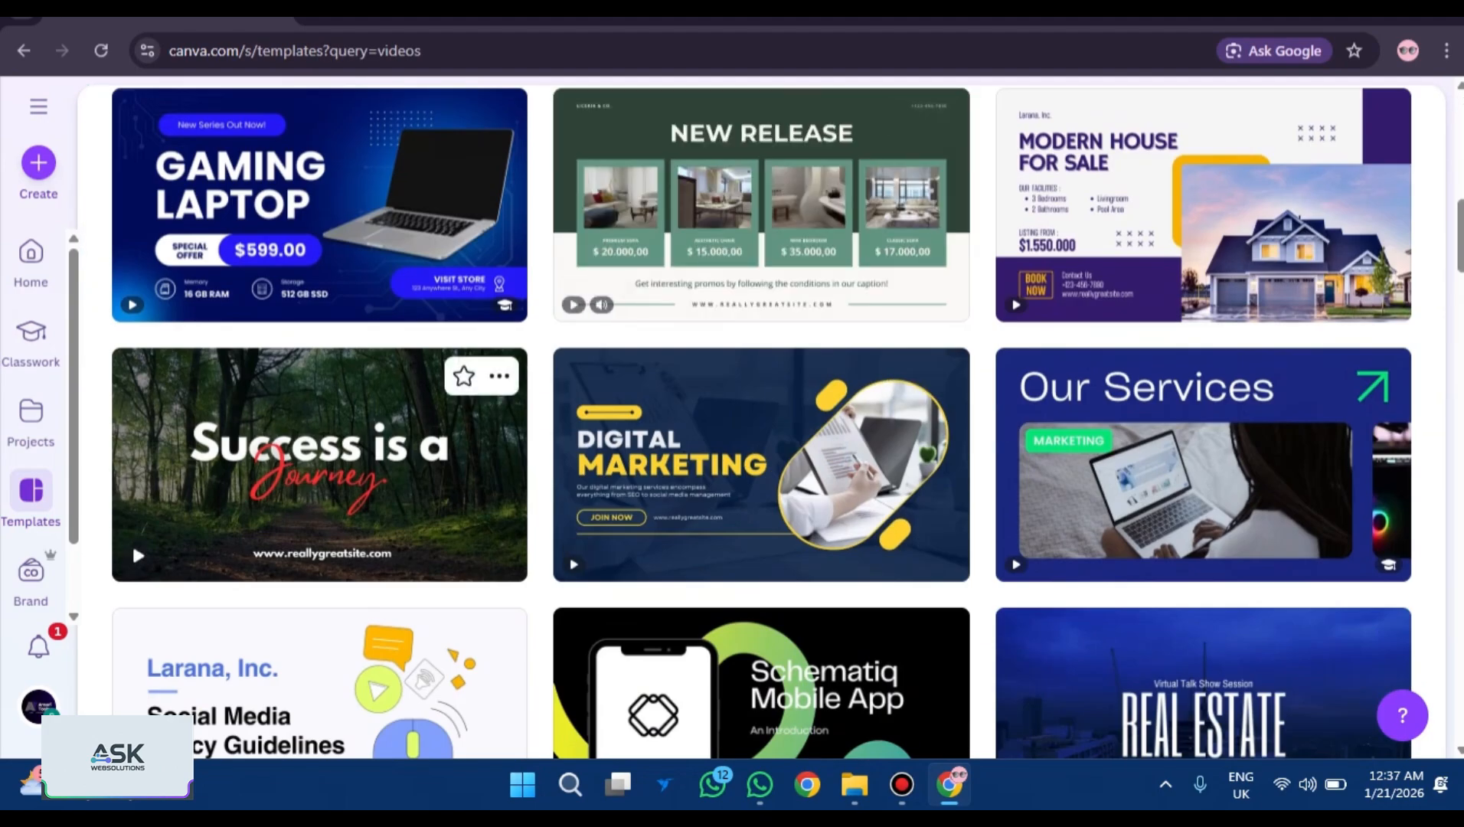
{"action": "scroll", "coordinate": [1203, 465], "scroll_direction": "down", "scroll_amount": 5}
{"action": "scroll", "coordinate": [757, 555], "scroll_direction": "up", "scroll_amount": 12}
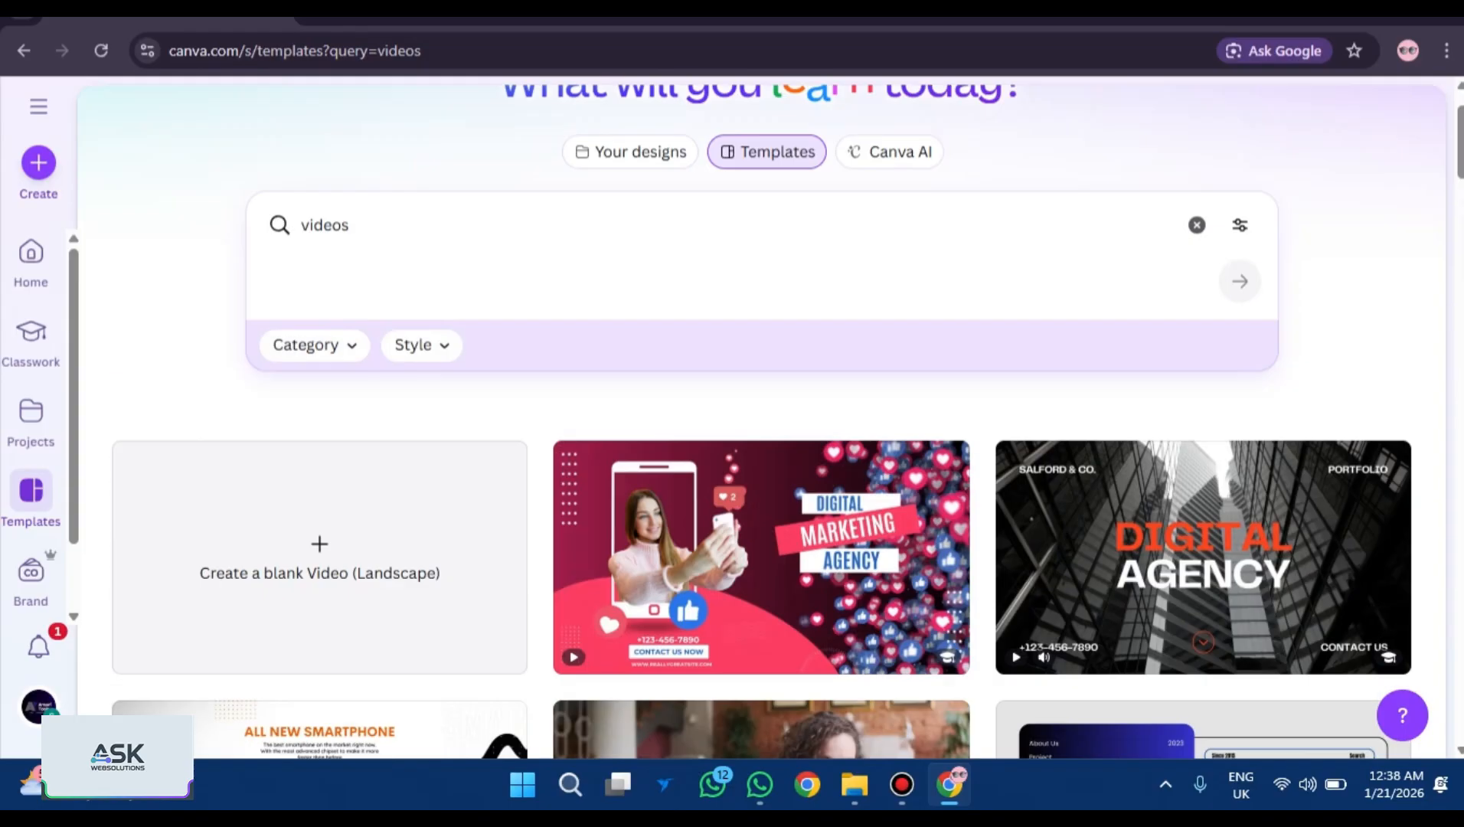
{"action": "scroll", "coordinate": [762, 383], "scroll_direction": "up", "scroll_amount": 2}
Search templates for 'reel' and open the Teal and Green Instagram Reel Cover's options.
{"action": "left_click", "coordinate": [349, 321]}
{"action": "key", "text": "BackSpace"}
{"action": "key", "text": "BackSpace"}
{"action": "key", "text": "BackSpace"}
{"action": "key", "text": "BackSpace"}
{"action": "key", "text": "BackSpace"}
{"action": "key", "text": "BackSpace"}
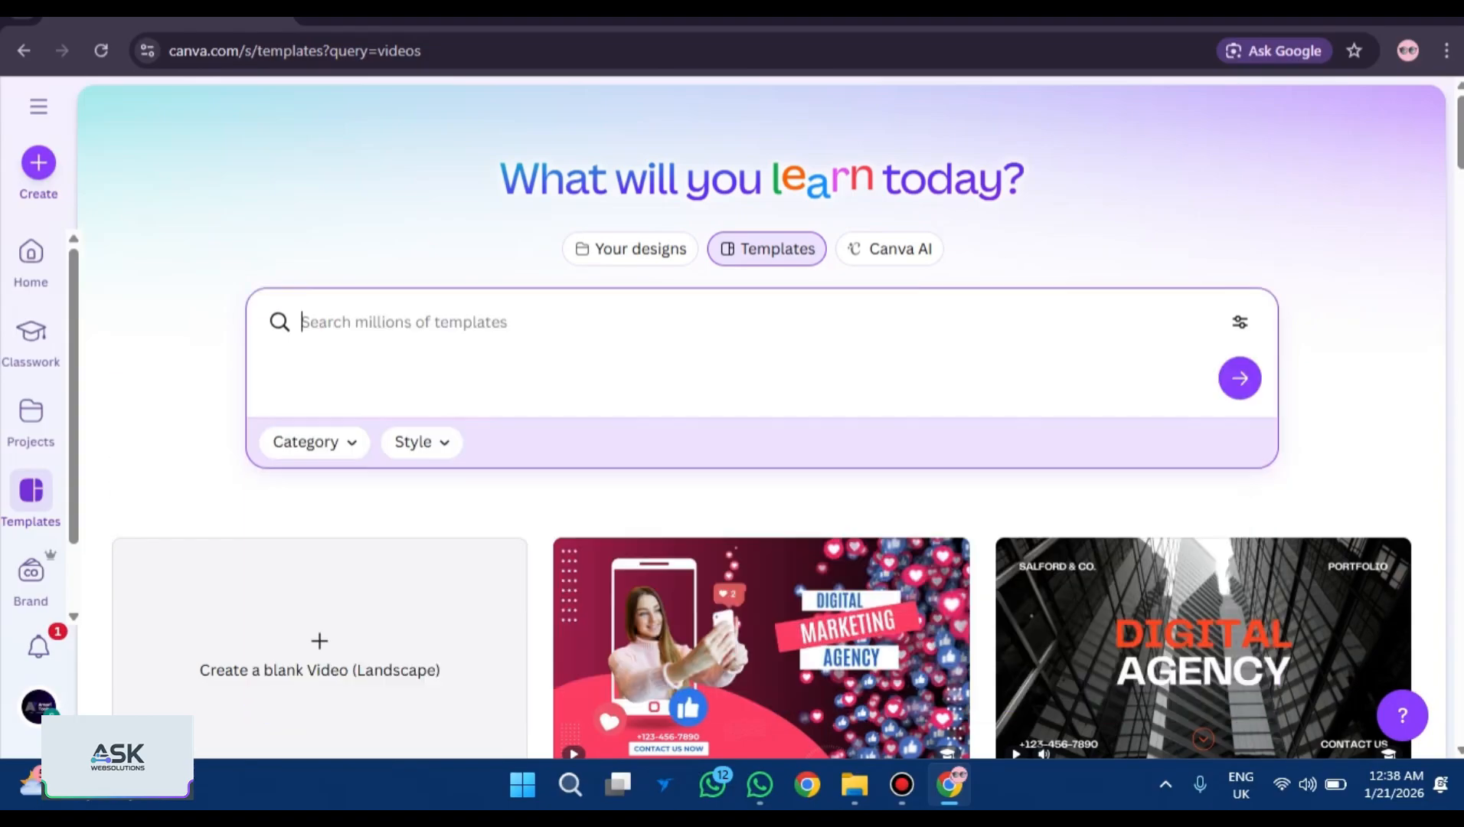
{"action": "type", "text": "reel"}
{"action": "key", "text": "Return"}
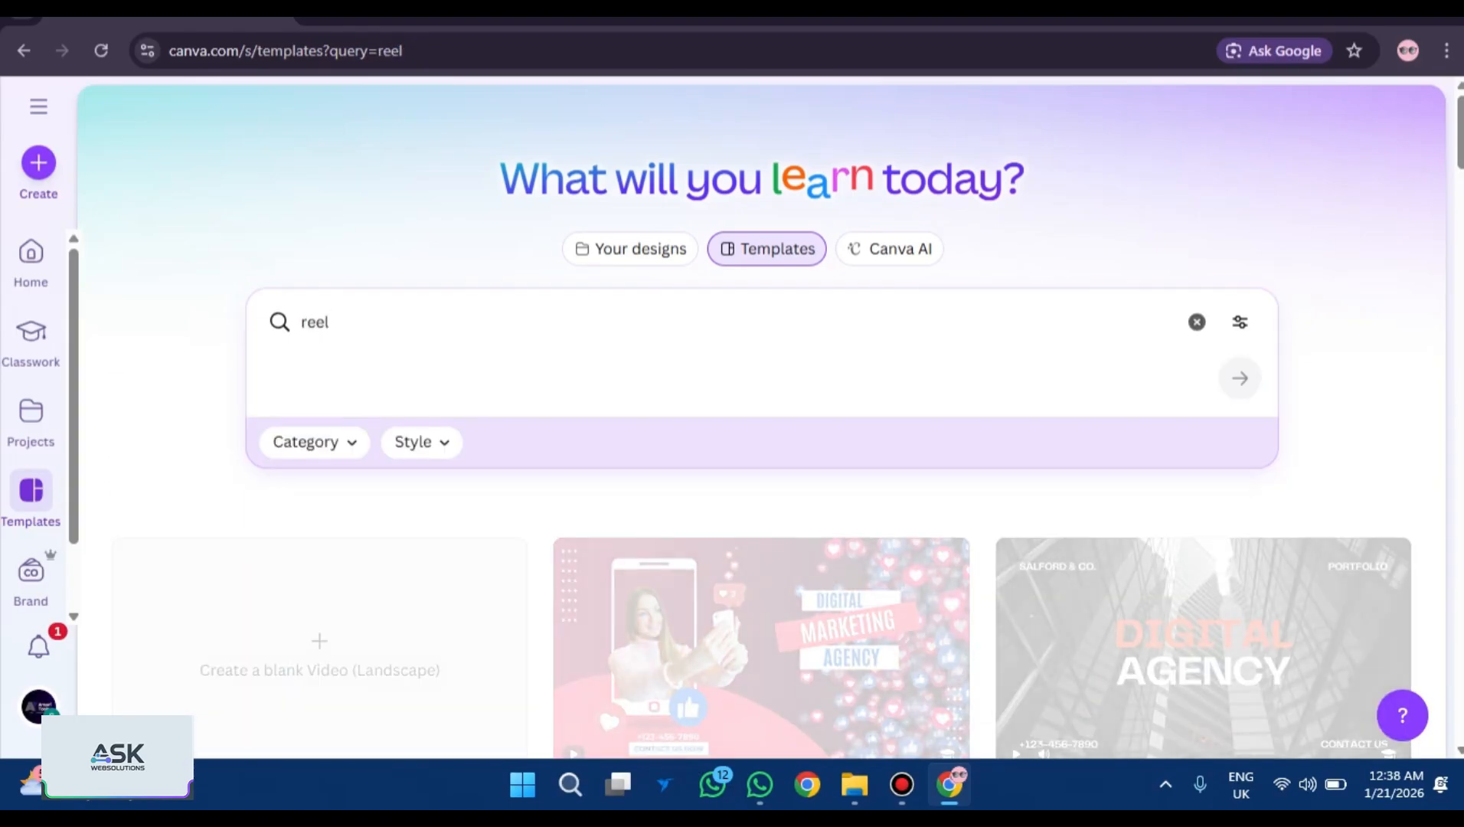
{"action": "scroll", "coordinate": [382, 344], "scroll_direction": "down", "scroll_amount": 4}
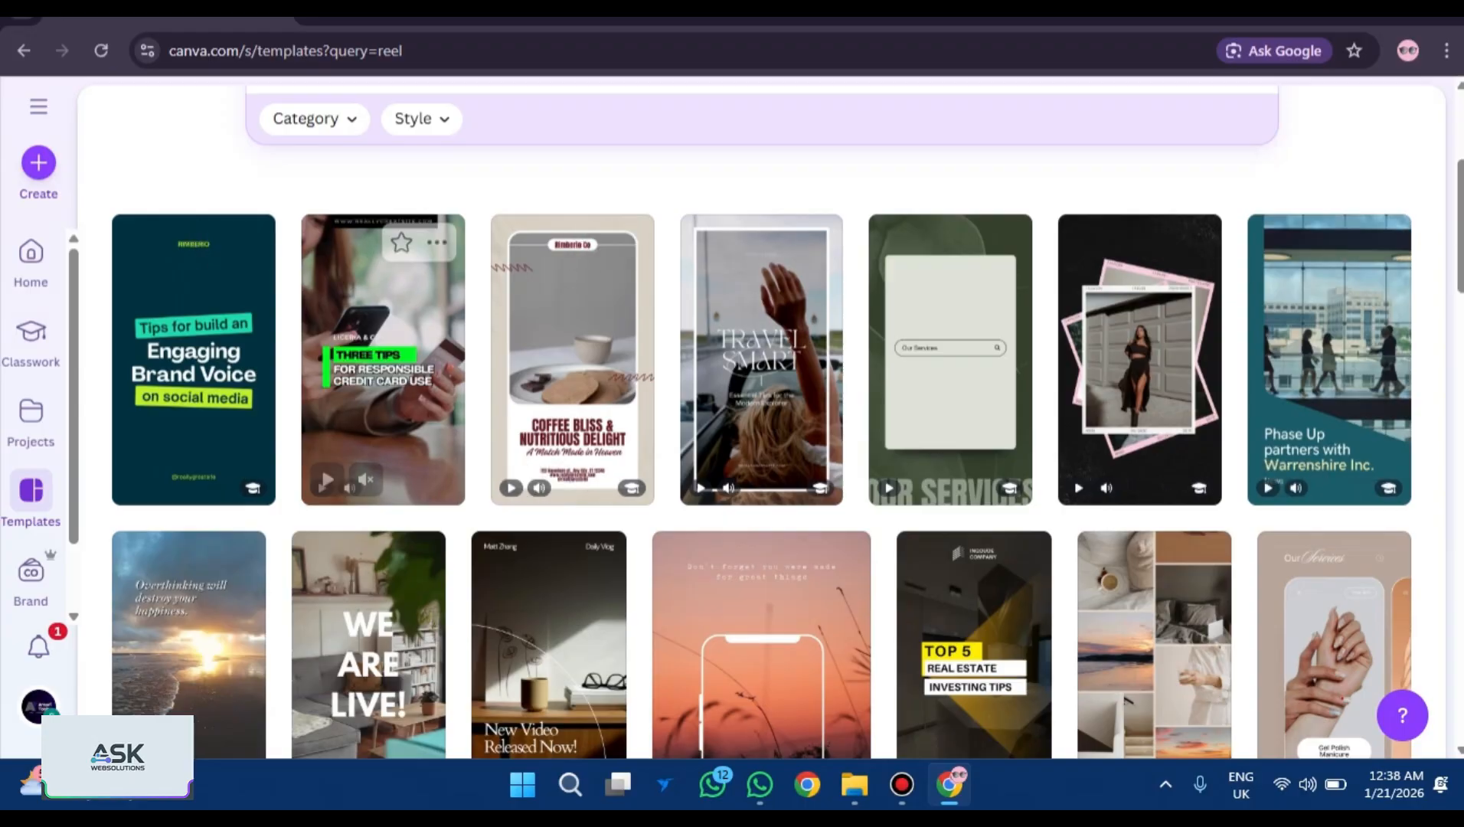
{"action": "scroll", "coordinate": [367, 306], "scroll_direction": "down", "scroll_amount": 4}
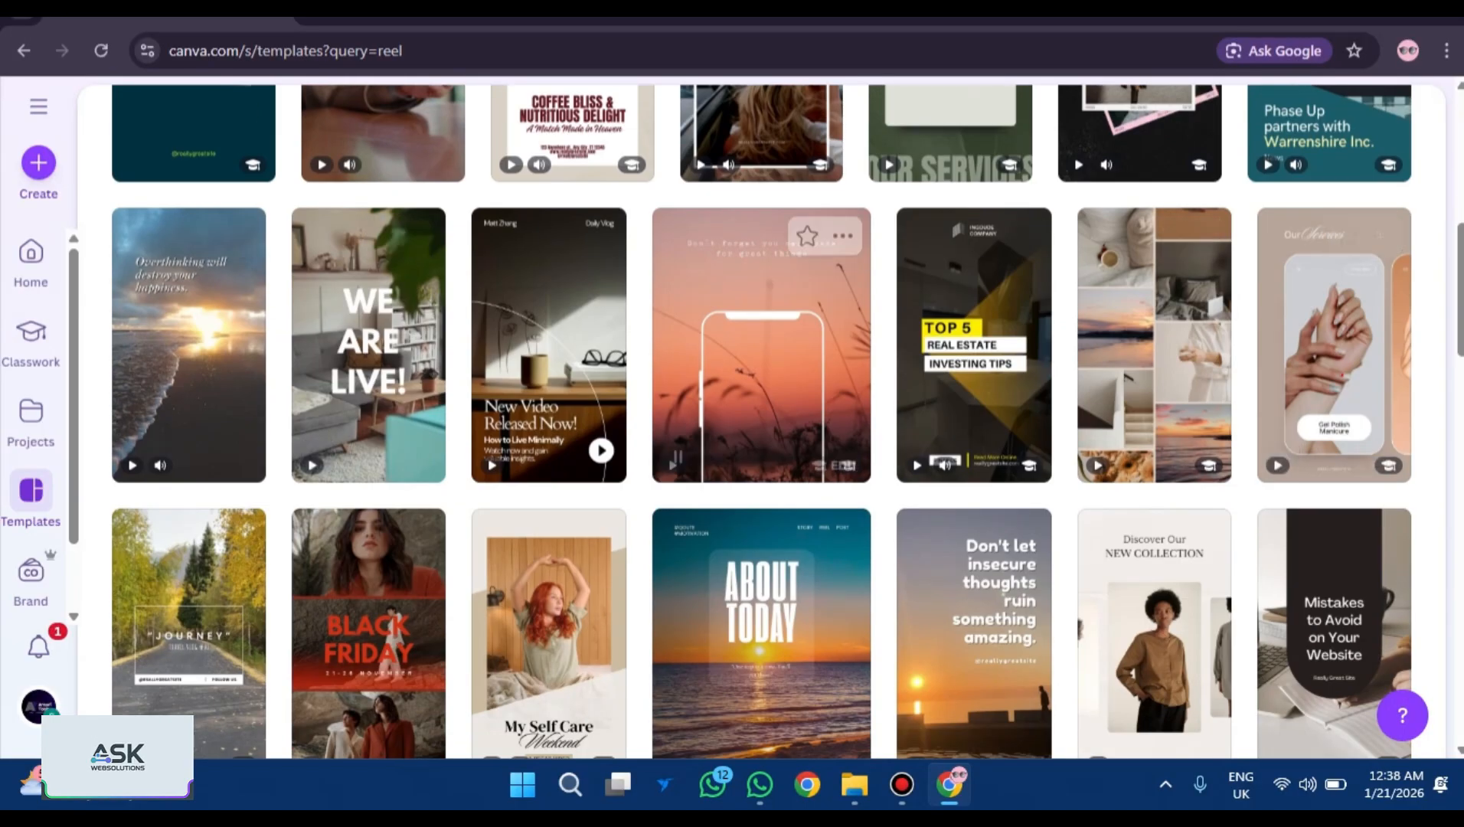
{"action": "scroll", "coordinate": [762, 345], "scroll_direction": "down", "scroll_amount": 3}
{"action": "scroll", "coordinate": [582, 345], "scroll_direction": "up", "scroll_amount": 9}
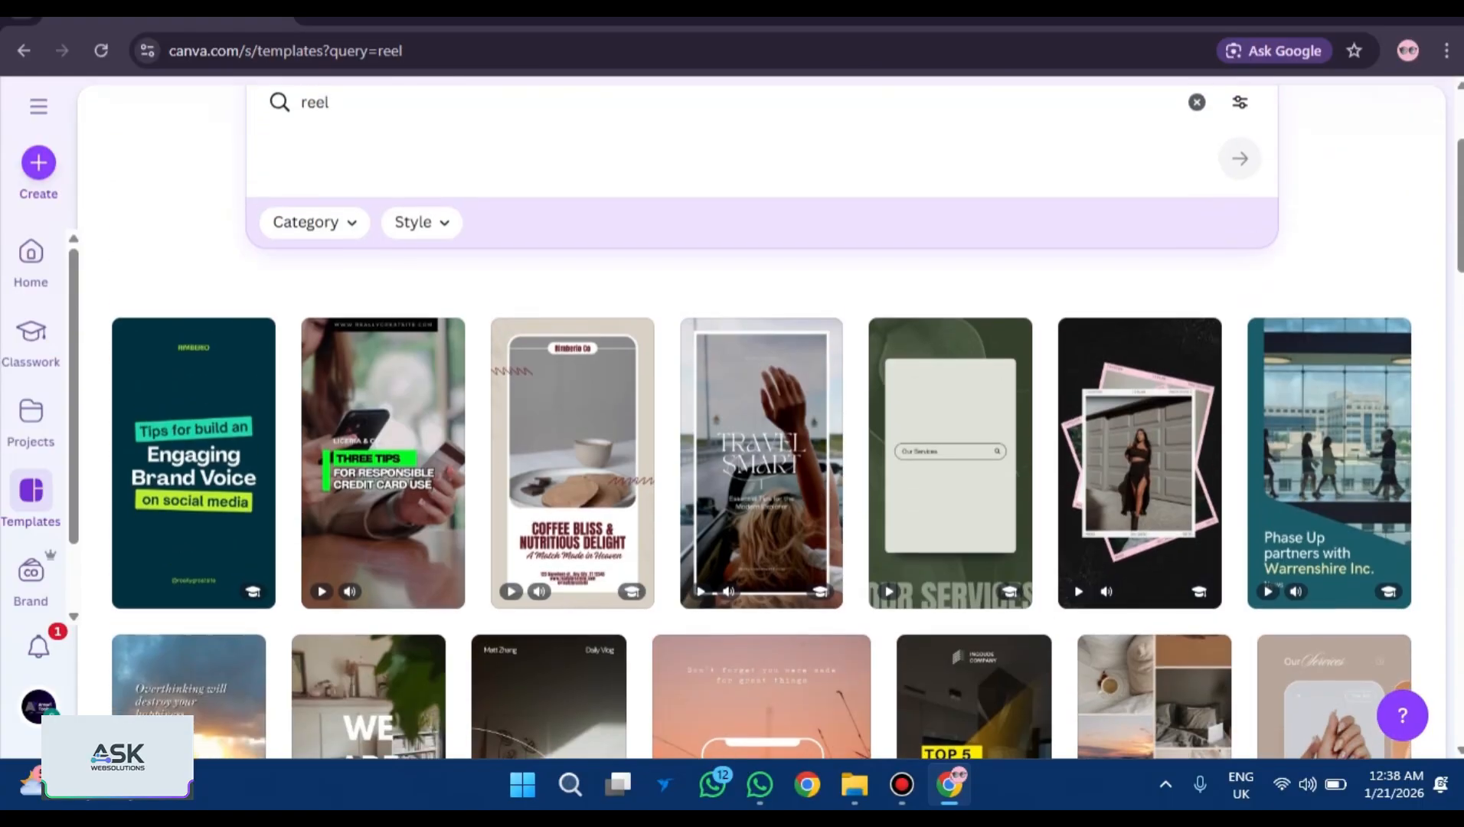
{"action": "scroll", "coordinate": [191, 421], "scroll_direction": "down", "scroll_amount": 1}
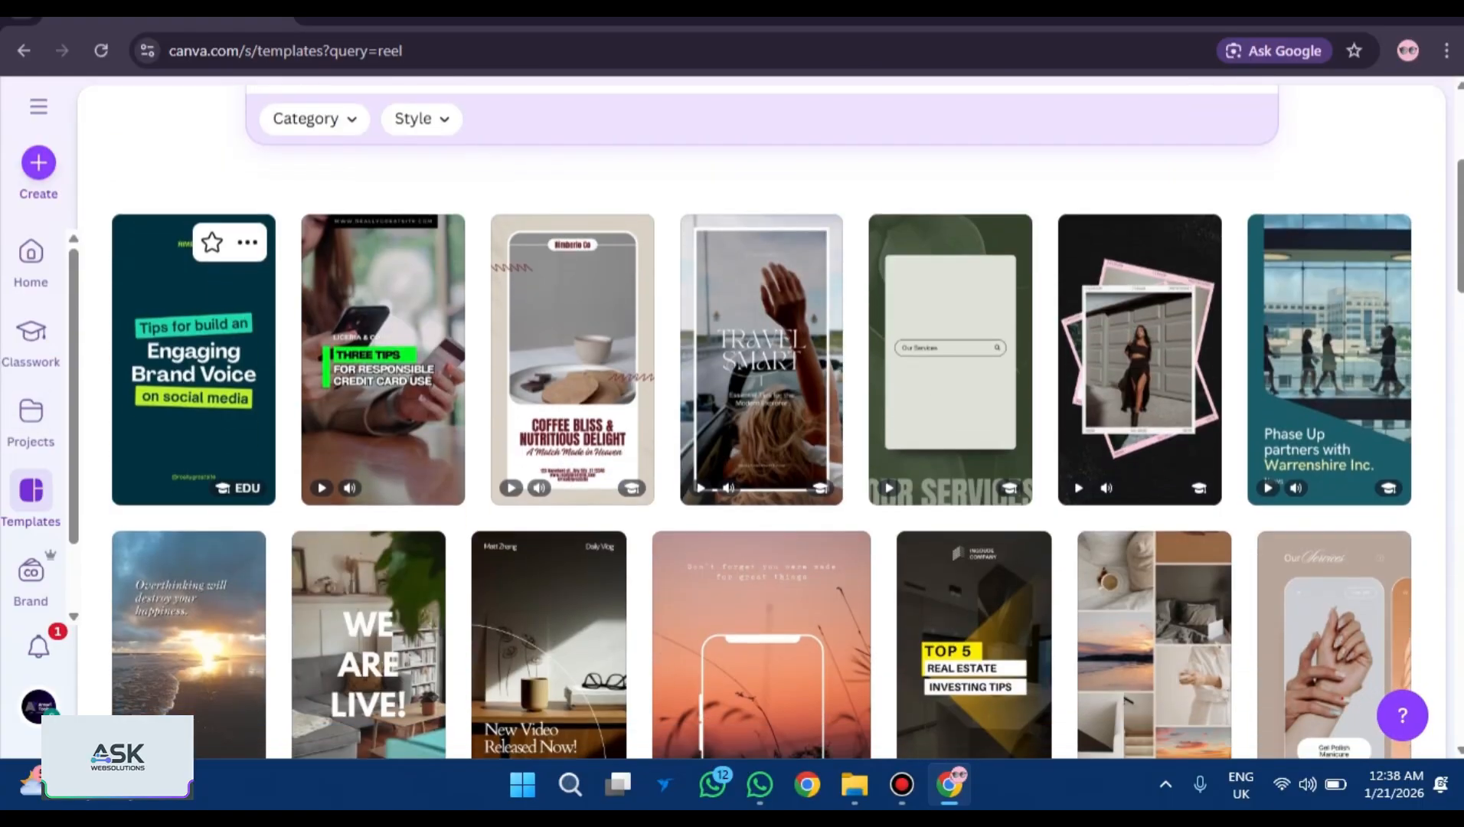
{"action": "left_click", "coordinate": [247, 242]}
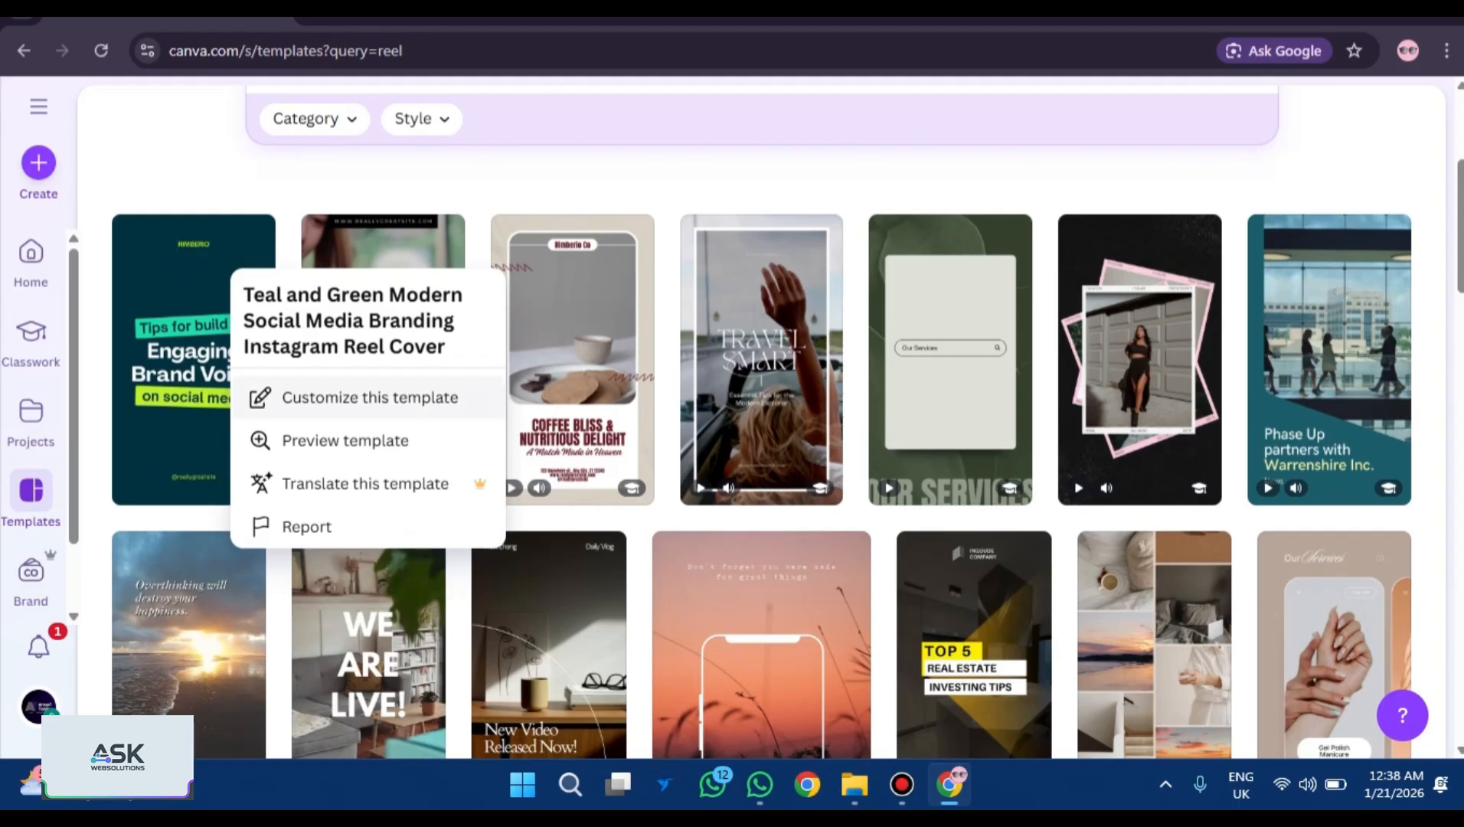
{"action": "right_click", "coordinate": [304, 406]}
Try customizing the Teal and Green template, then back out and scroll further through the 'reel' results.
{"action": "key", "text": "Escape"}
{"action": "left_click", "coordinate": [304, 402]}
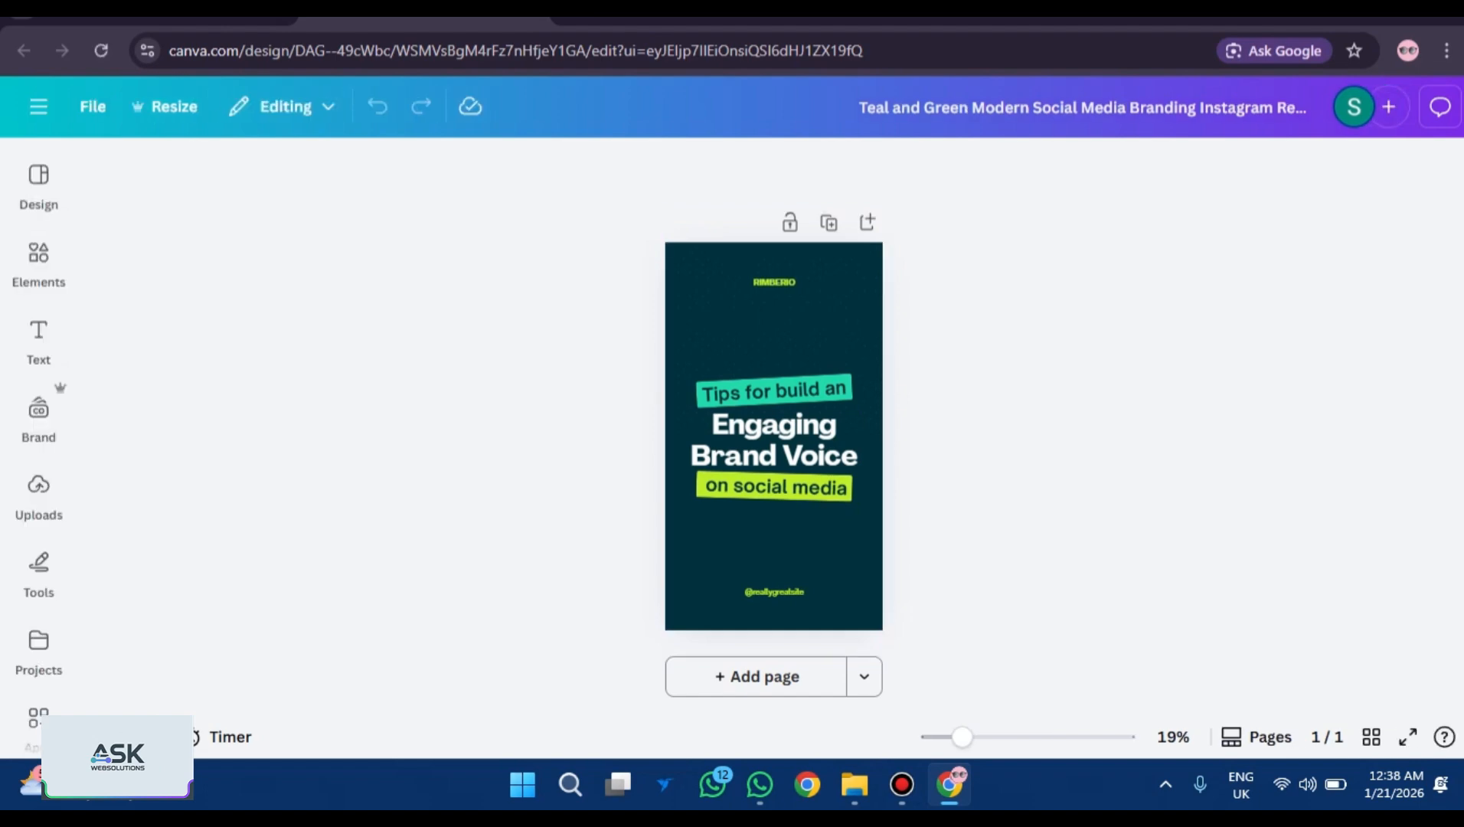
{"action": "left_click", "coordinate": [773, 329]}
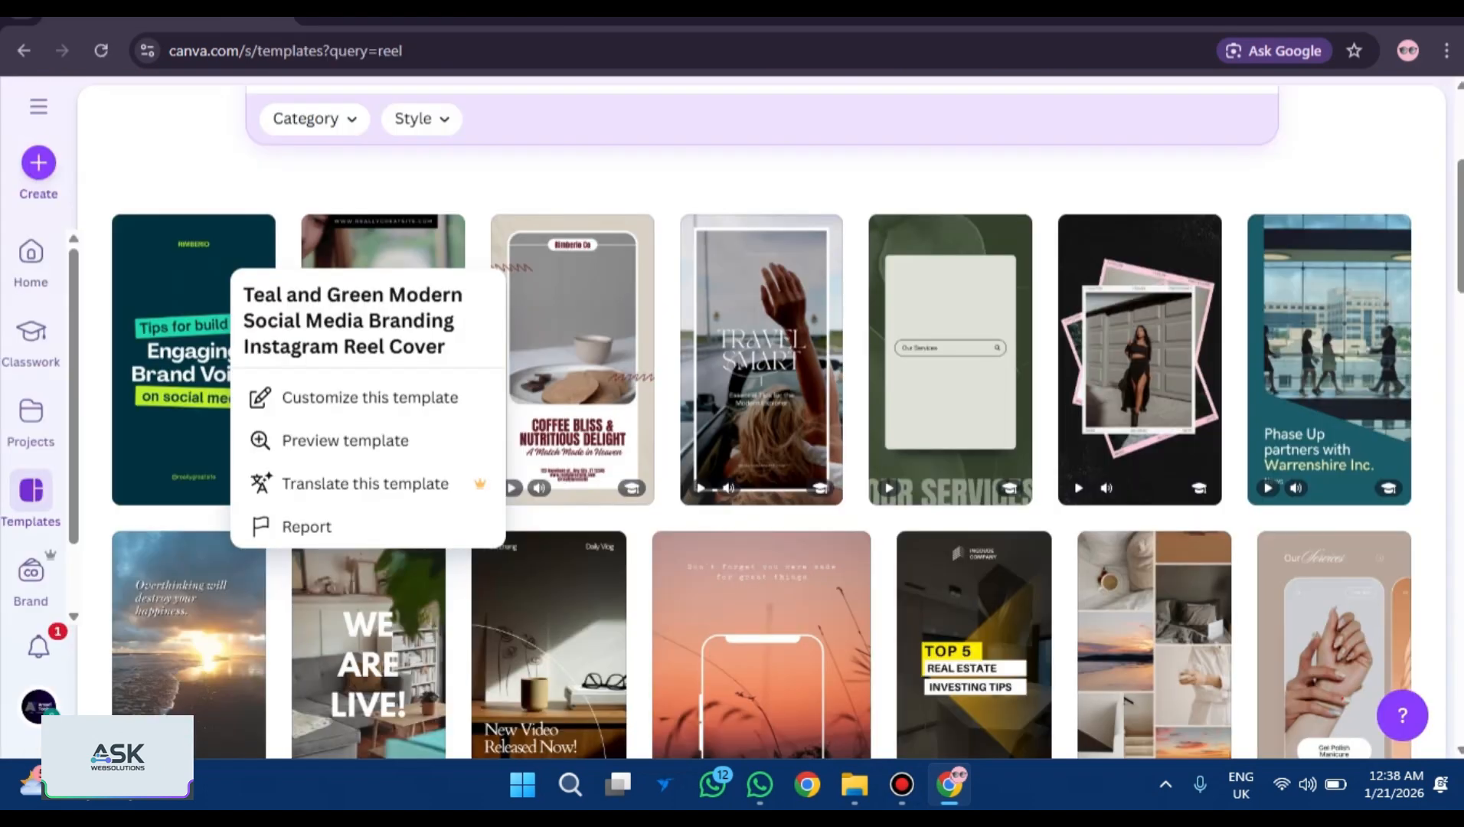
{"action": "key", "text": "Escape"}
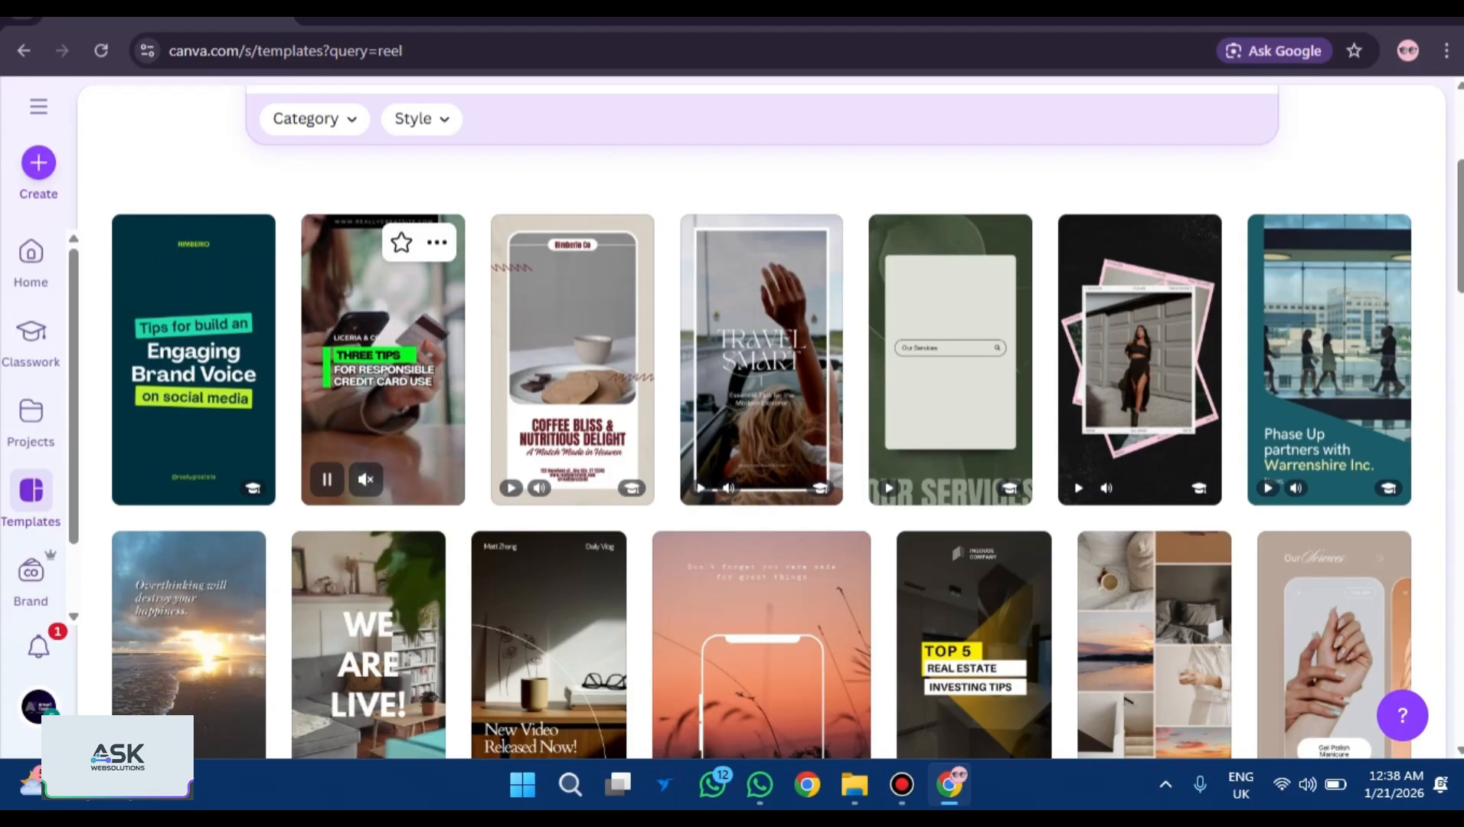
{"action": "scroll", "coordinate": [383, 360], "scroll_direction": "down", "scroll_amount": 4}
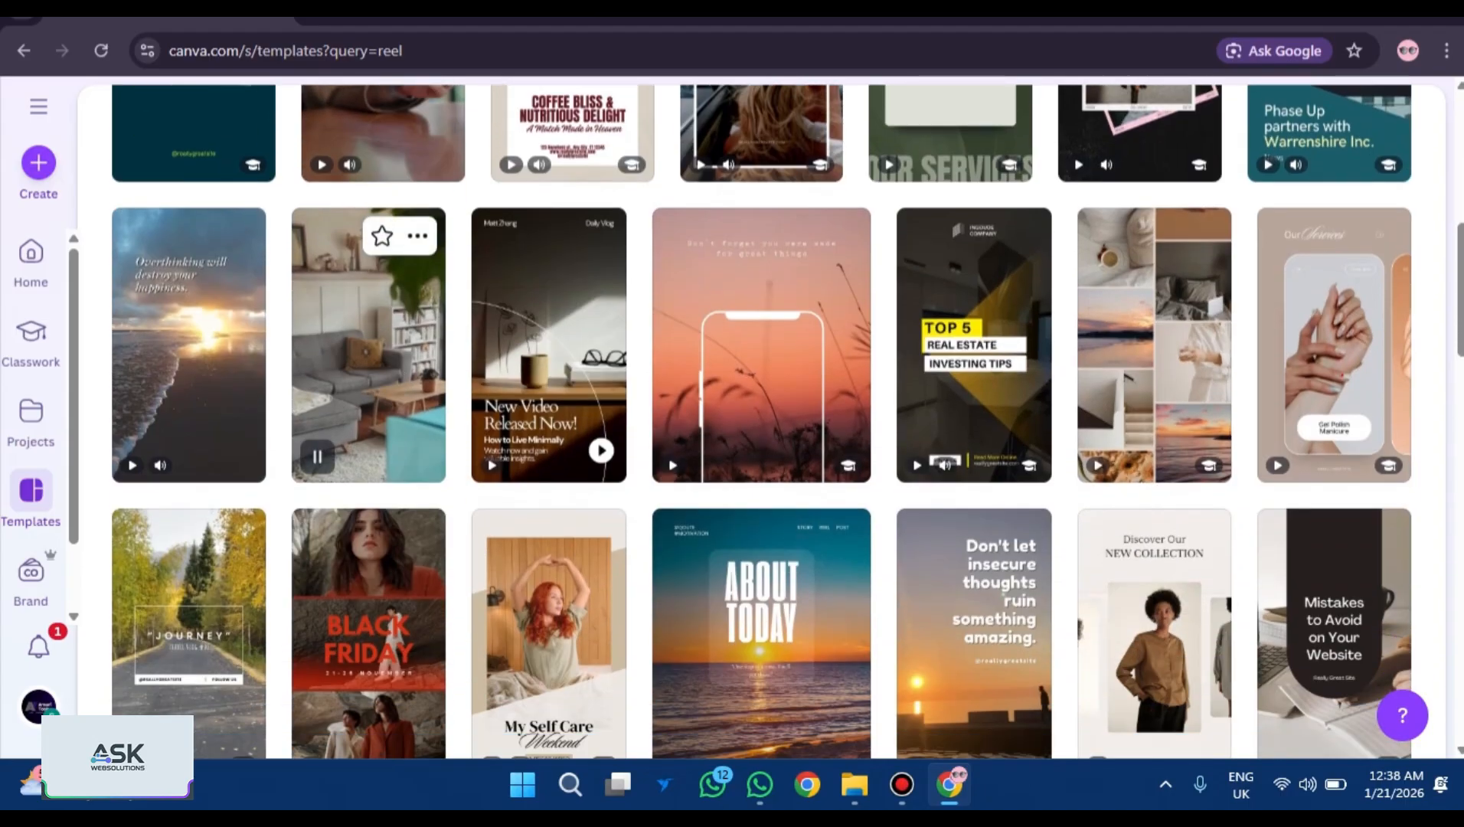
{"action": "scroll", "coordinate": [376, 322], "scroll_direction": "down", "scroll_amount": 11}
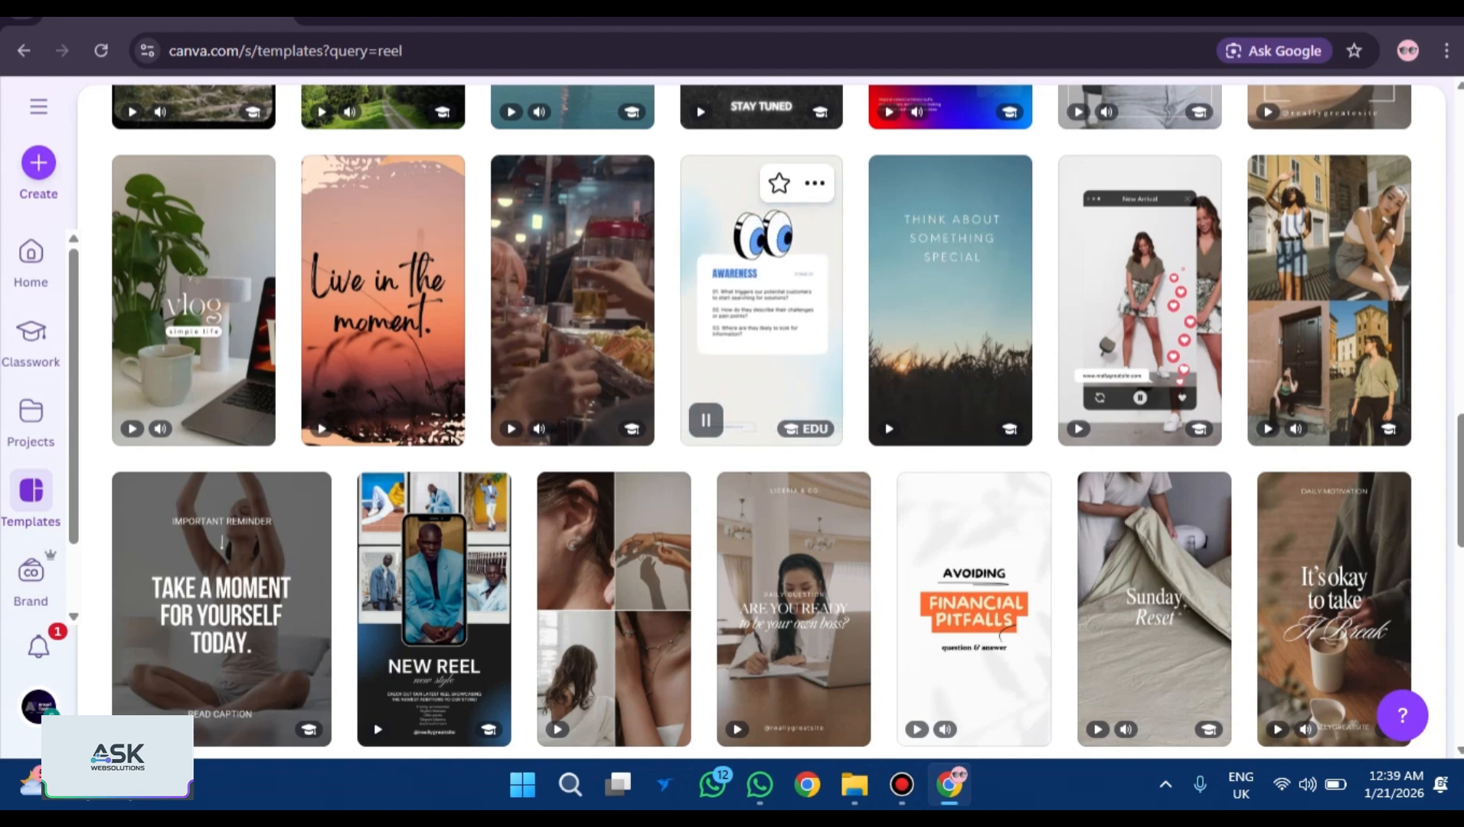
Open the Blue Modern Marketing Tips reel template and jump through its pages to 0:37.
{"action": "left_click", "coordinate": [815, 182]}
{"action": "left_click", "coordinate": [930, 312]}
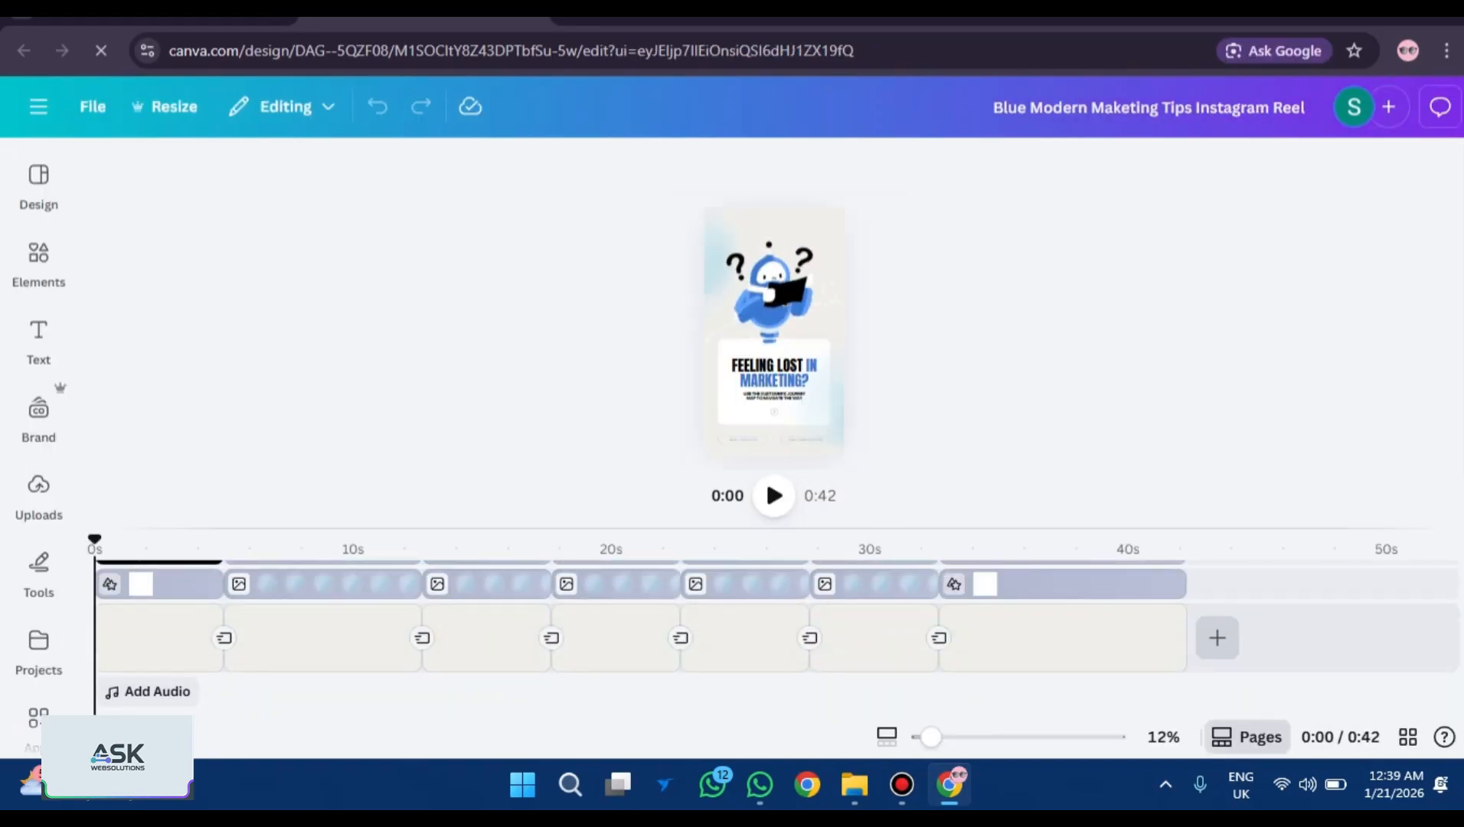
{"action": "left_click", "coordinate": [195, 542]}
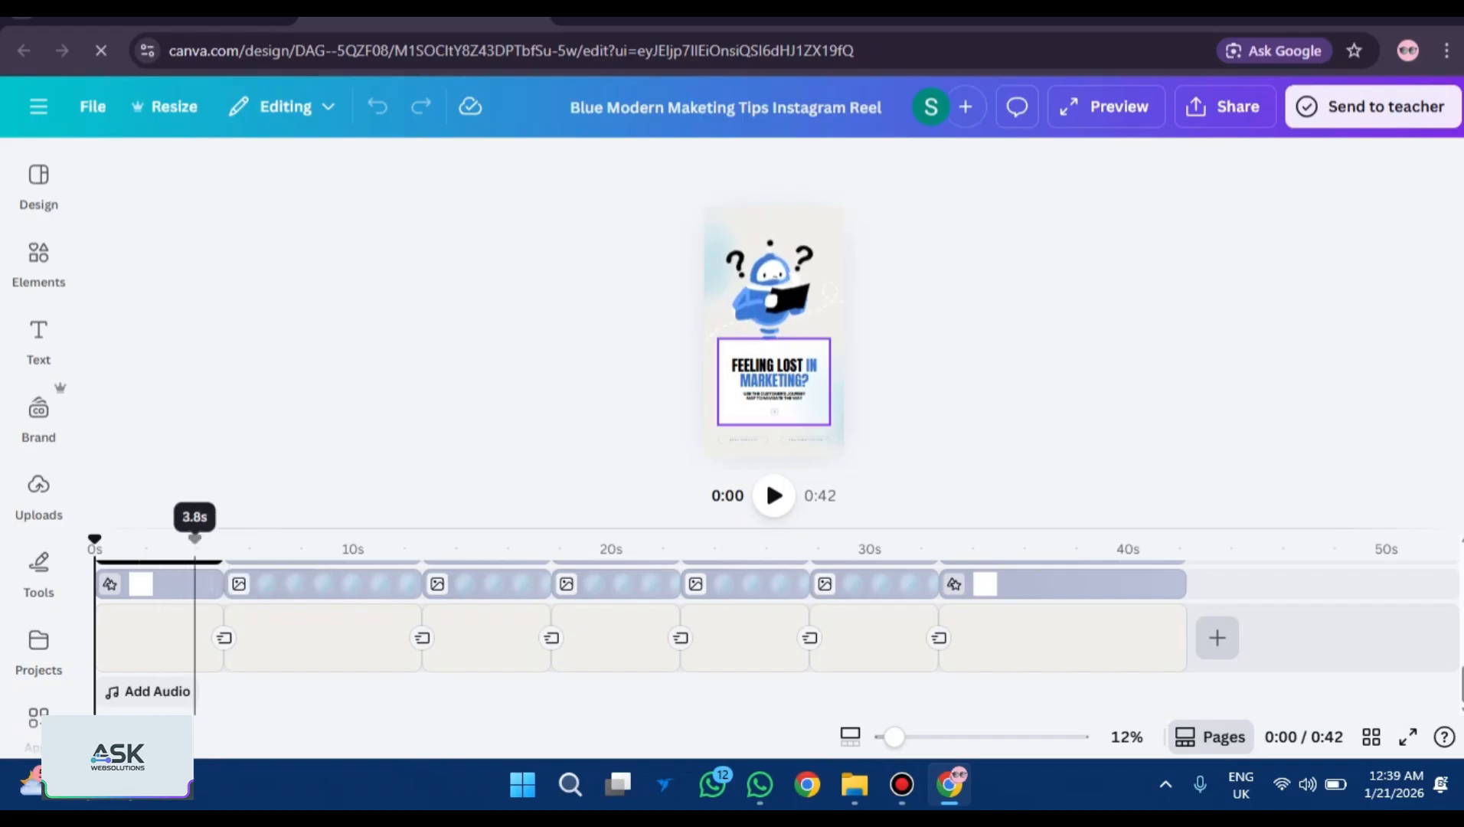
{"action": "left_click", "coordinate": [482, 583]}
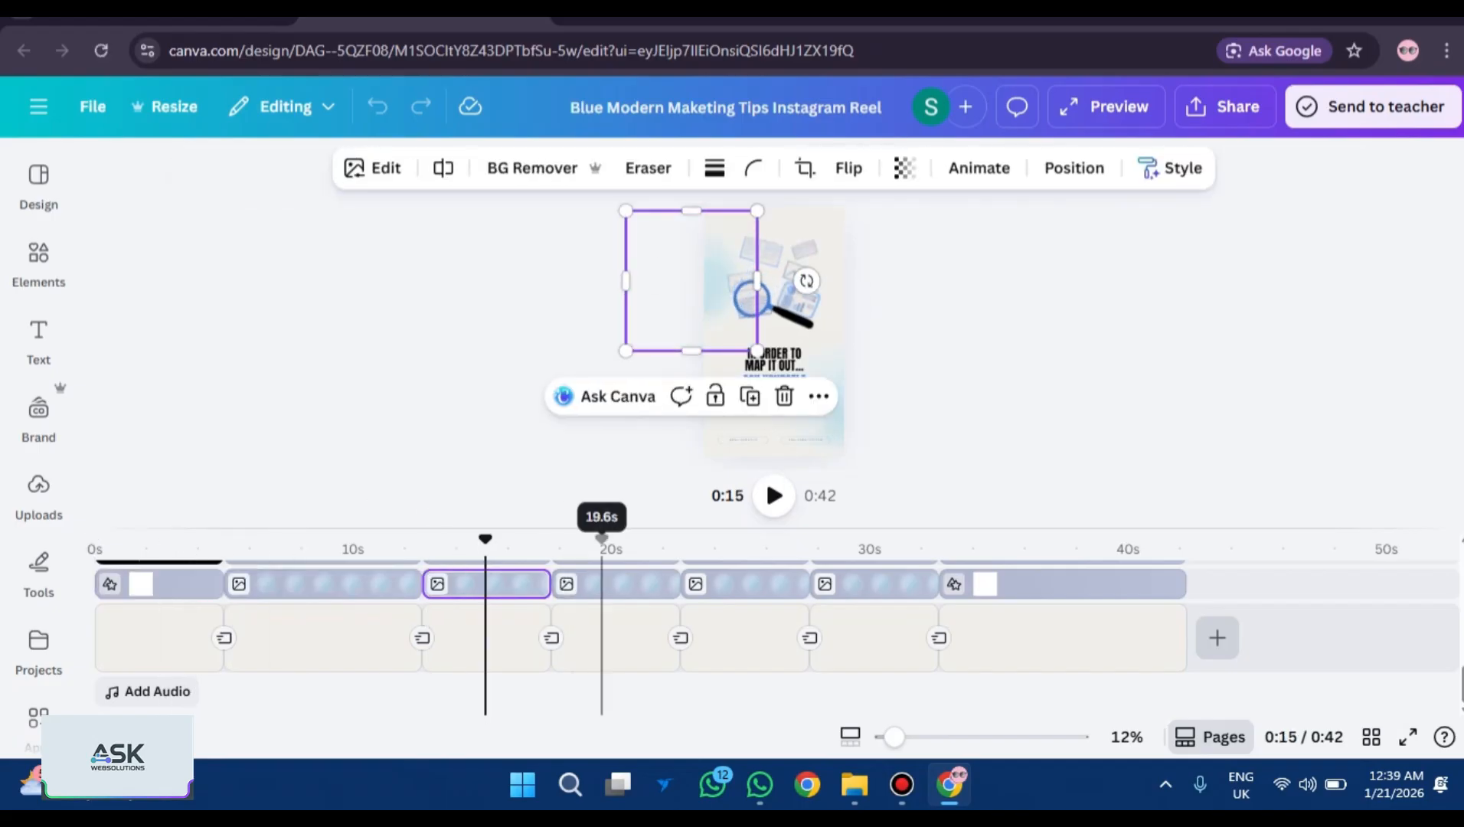
{"action": "left_click", "coordinate": [598, 583]}
{"action": "left_click", "coordinate": [748, 583]}
{"action": "left_click", "coordinate": [1049, 539]}
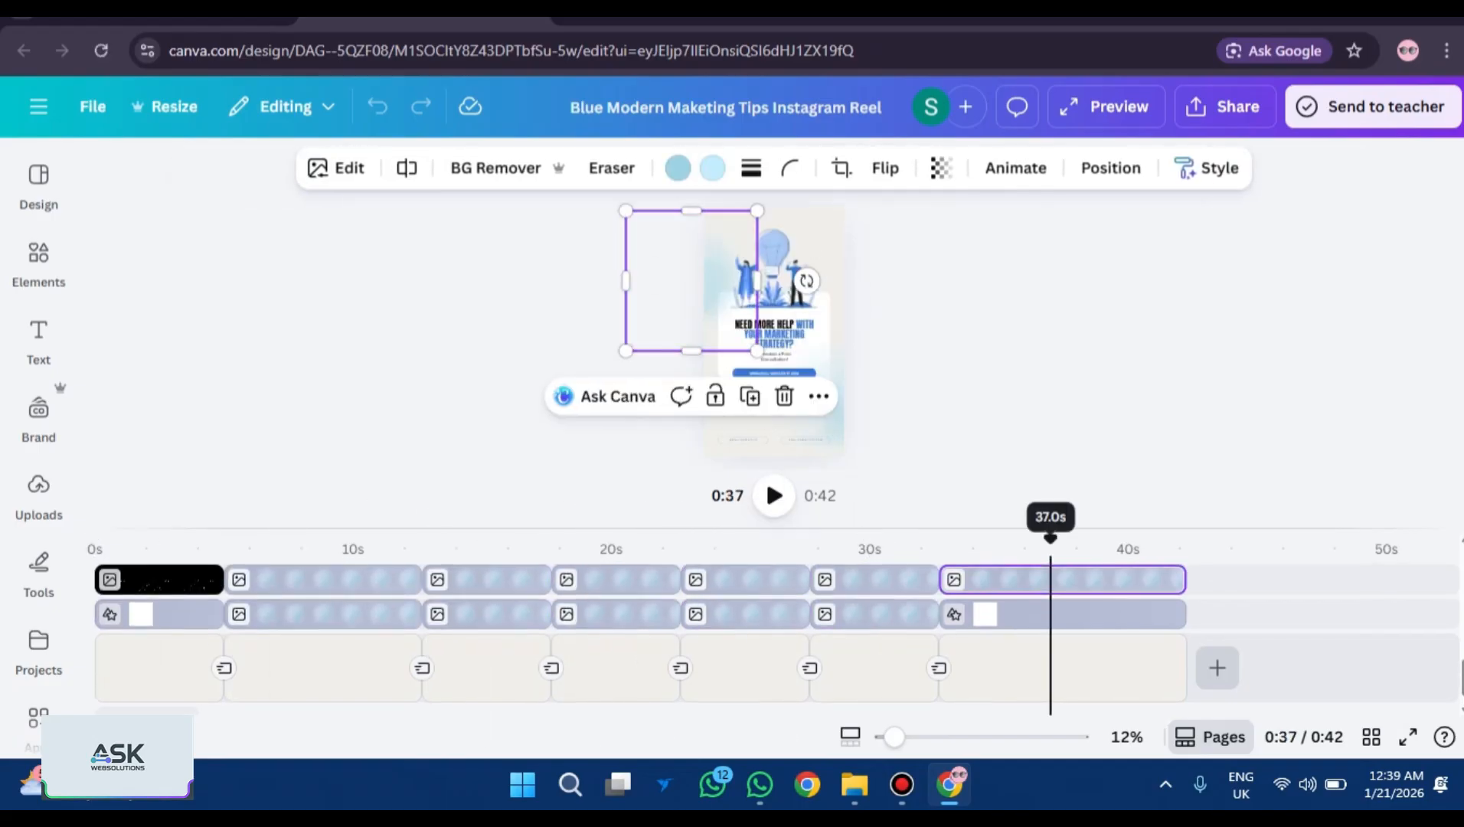
Zoom the view to 20% and select the 'Need more help' closing page.
{"action": "scroll", "coordinate": [635, 636], "scroll_direction": "down", "scroll_amount": 5}
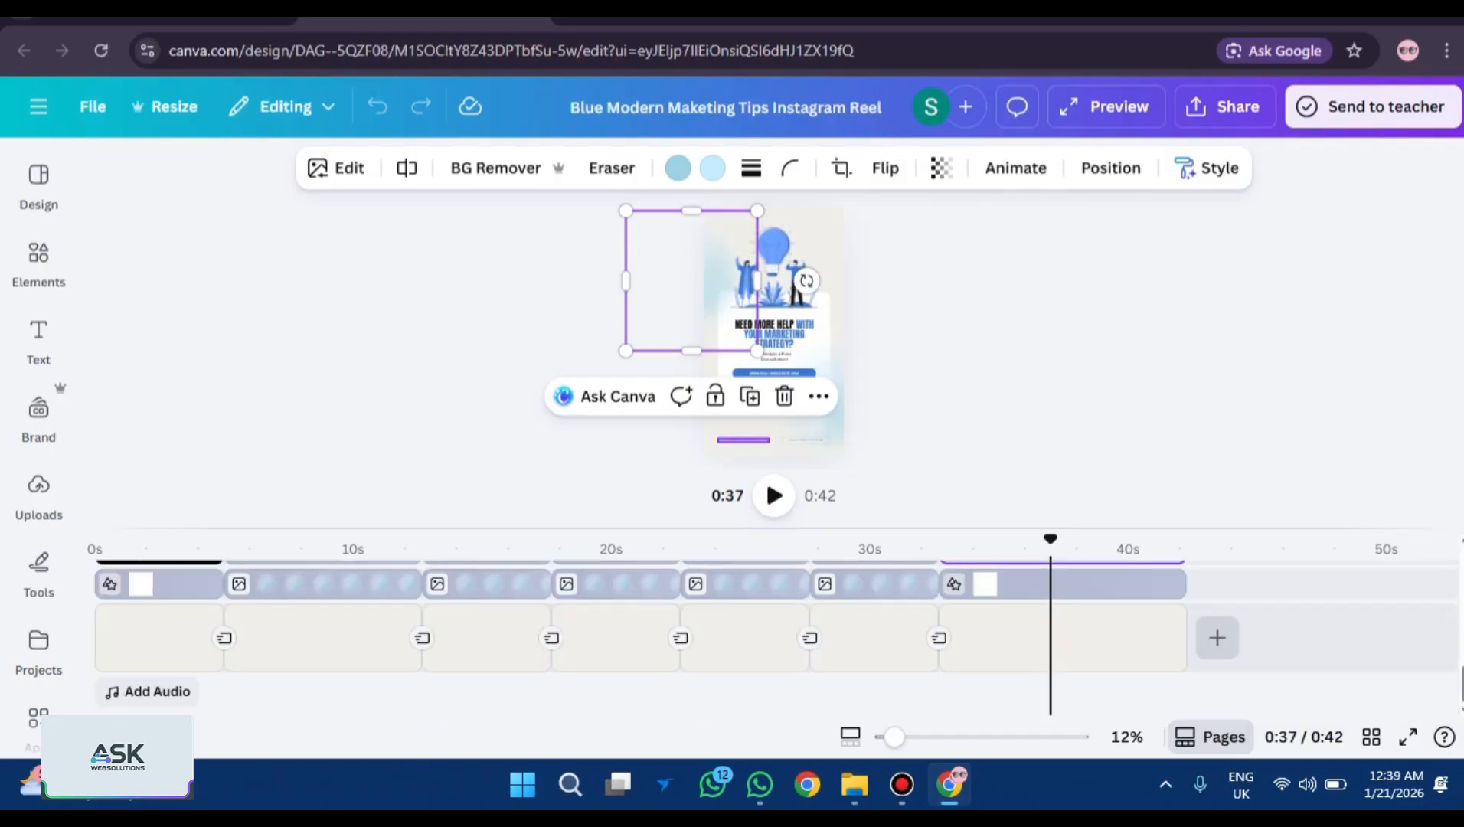
{"action": "scroll", "coordinate": [233, 604], "scroll_direction": "up", "scroll_amount": 5}
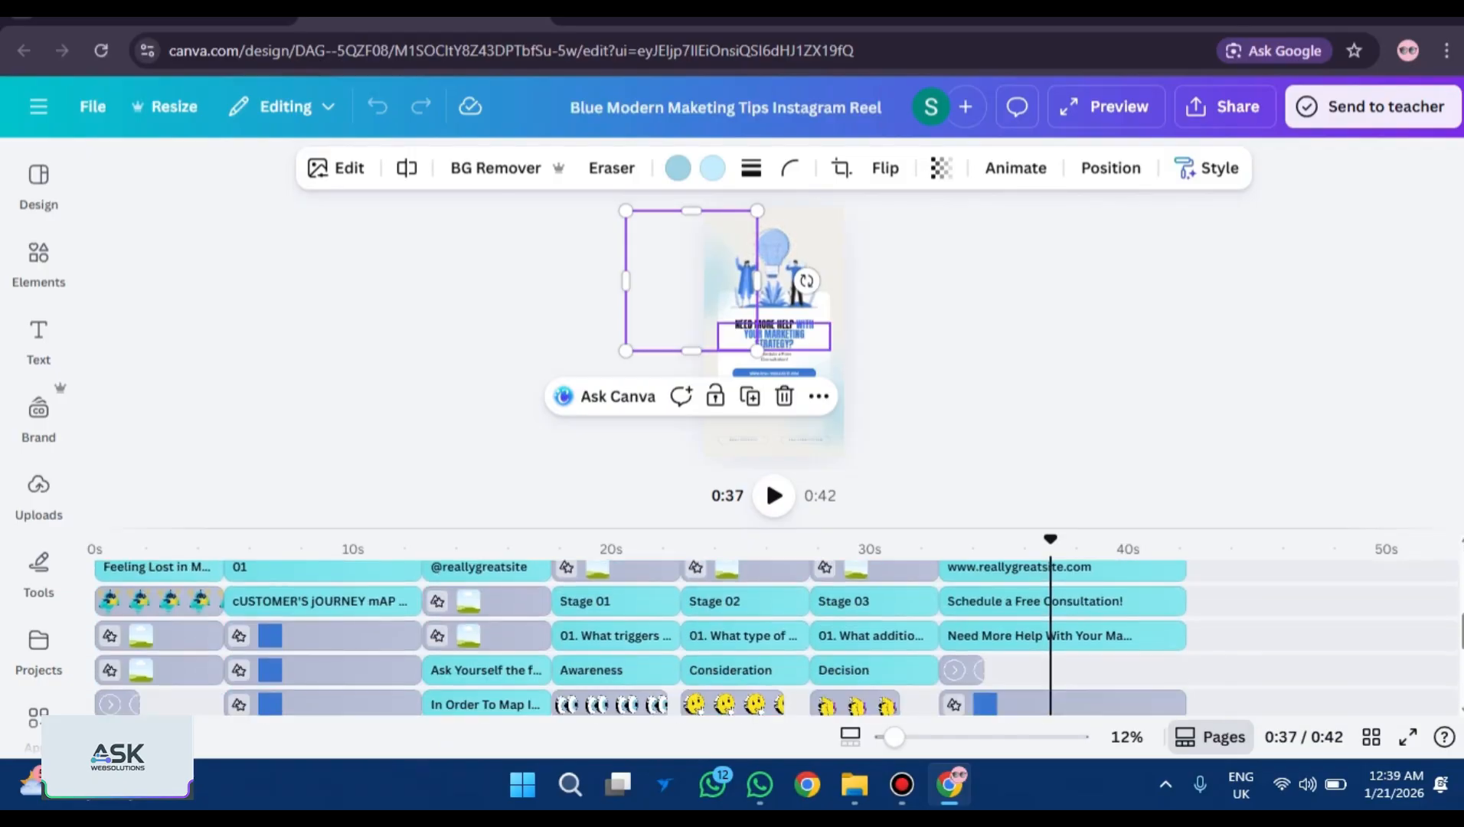
{"action": "scroll", "coordinate": [234, 605], "scroll_direction": "down", "scroll_amount": 5}
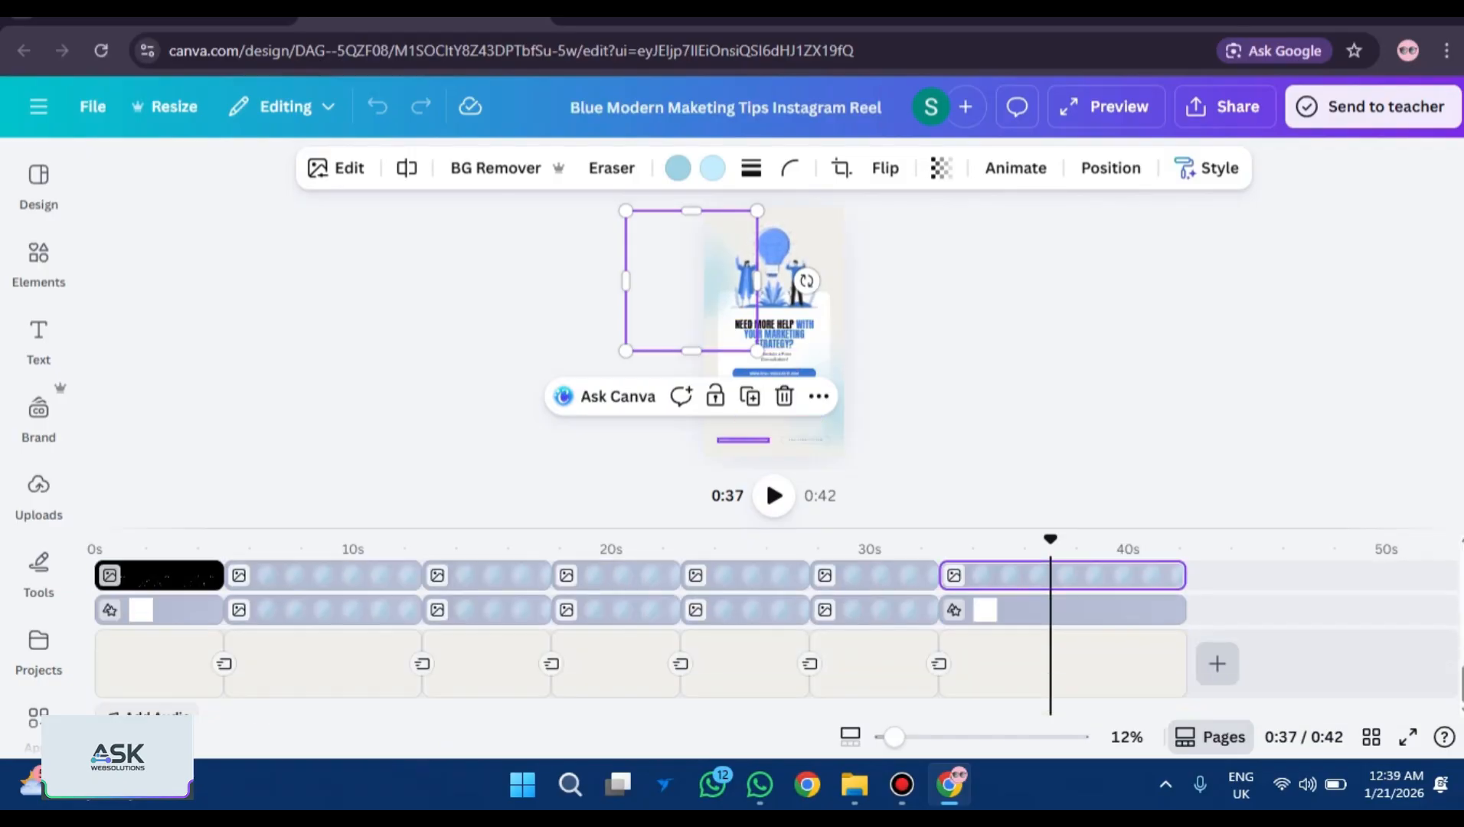
{"action": "scroll", "coordinate": [164, 613], "scroll_direction": "up", "scroll_amount": 5}
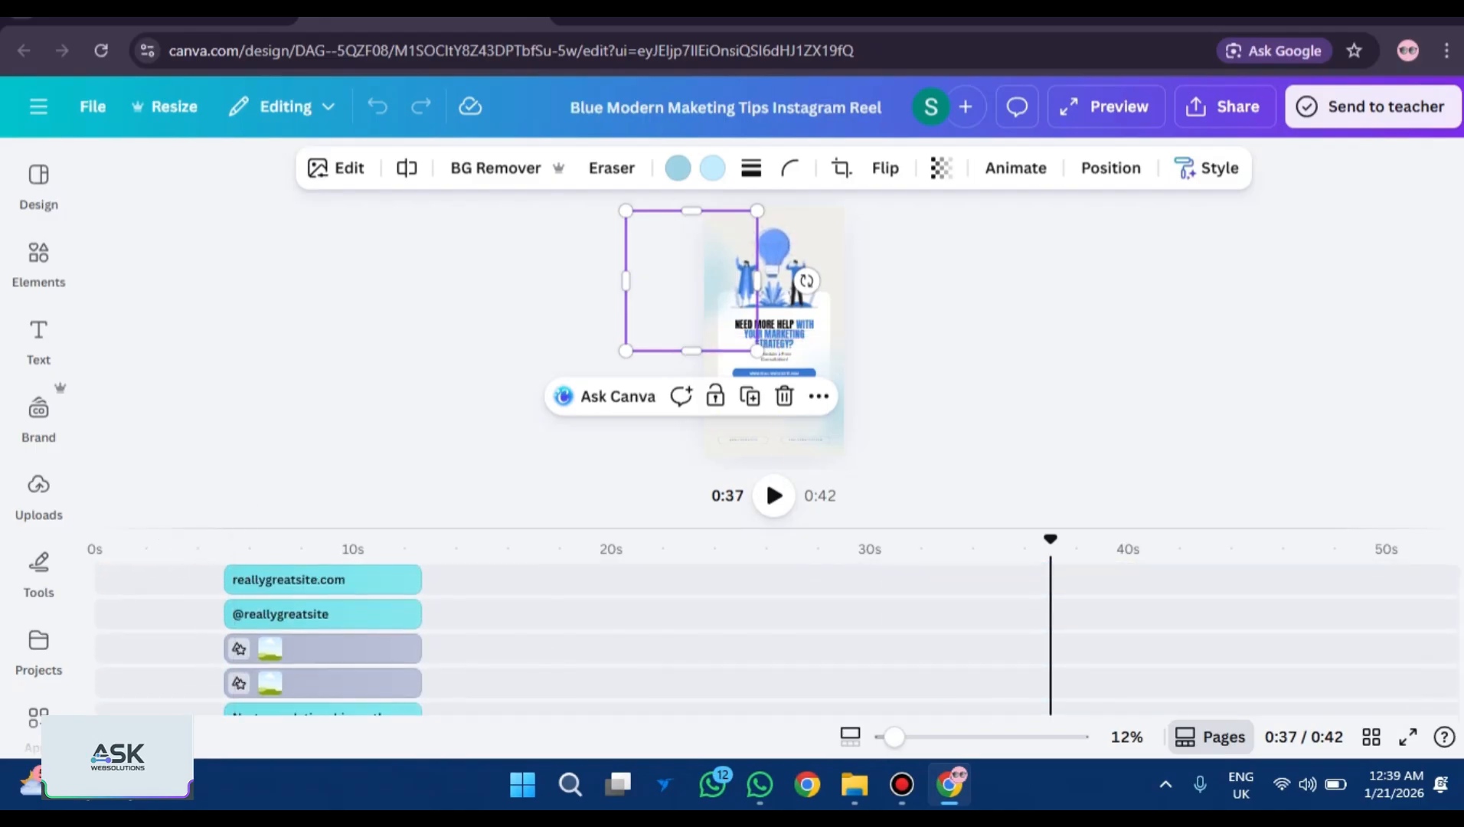
{"action": "key", "text": "Escape"}
{"action": "mouse_move", "coordinate": [894, 736]}
{"action": "left_mouse_down"}
{"action": "mouse_move", "coordinate": [937, 736]}
{"action": "mouse_move", "coordinate": [920, 737]}
{"action": "left_mouse_up"}
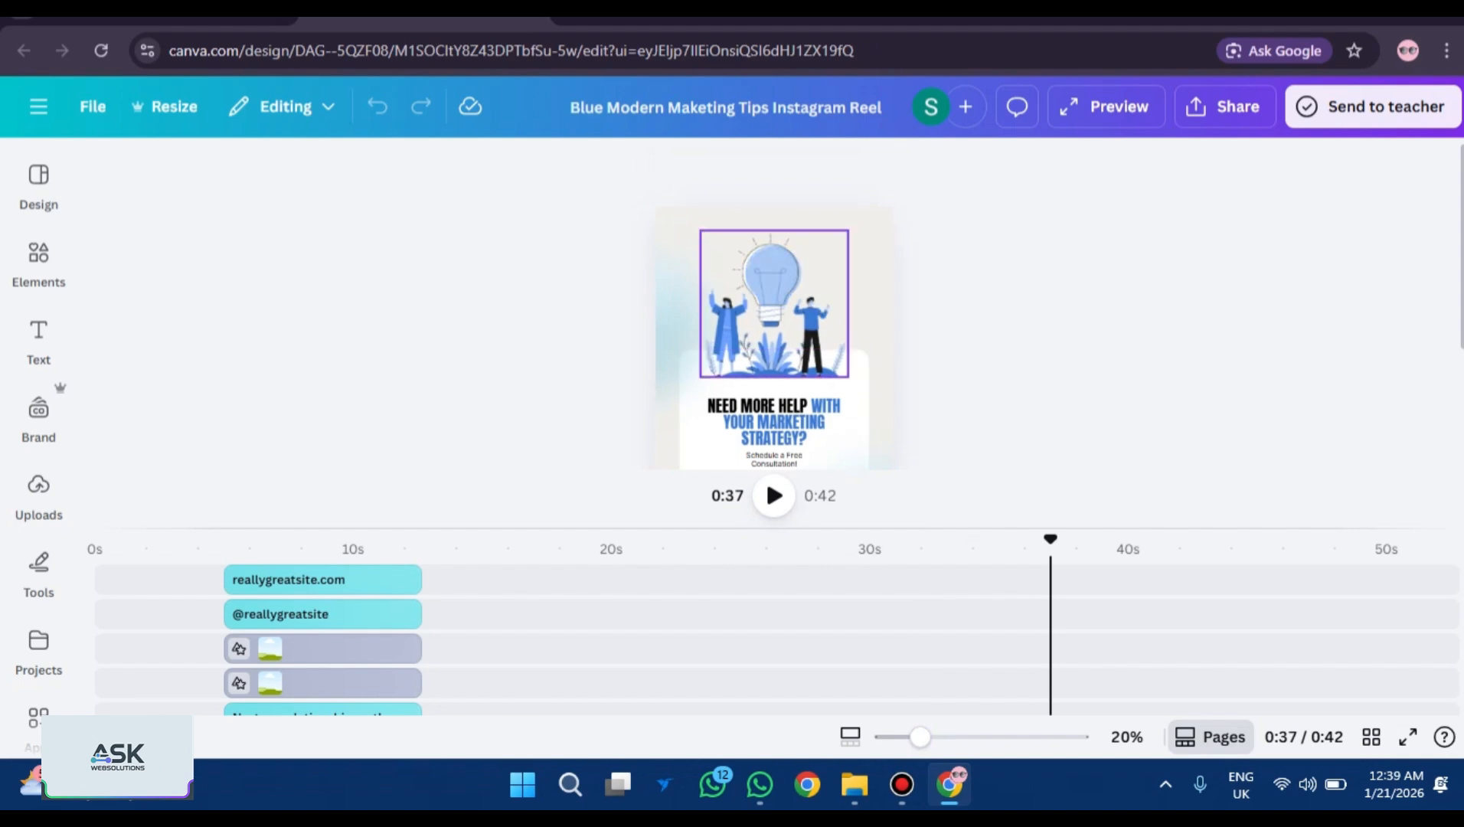
{"action": "left_click", "coordinate": [775, 323]}
{"action": "key", "text": "Escape"}
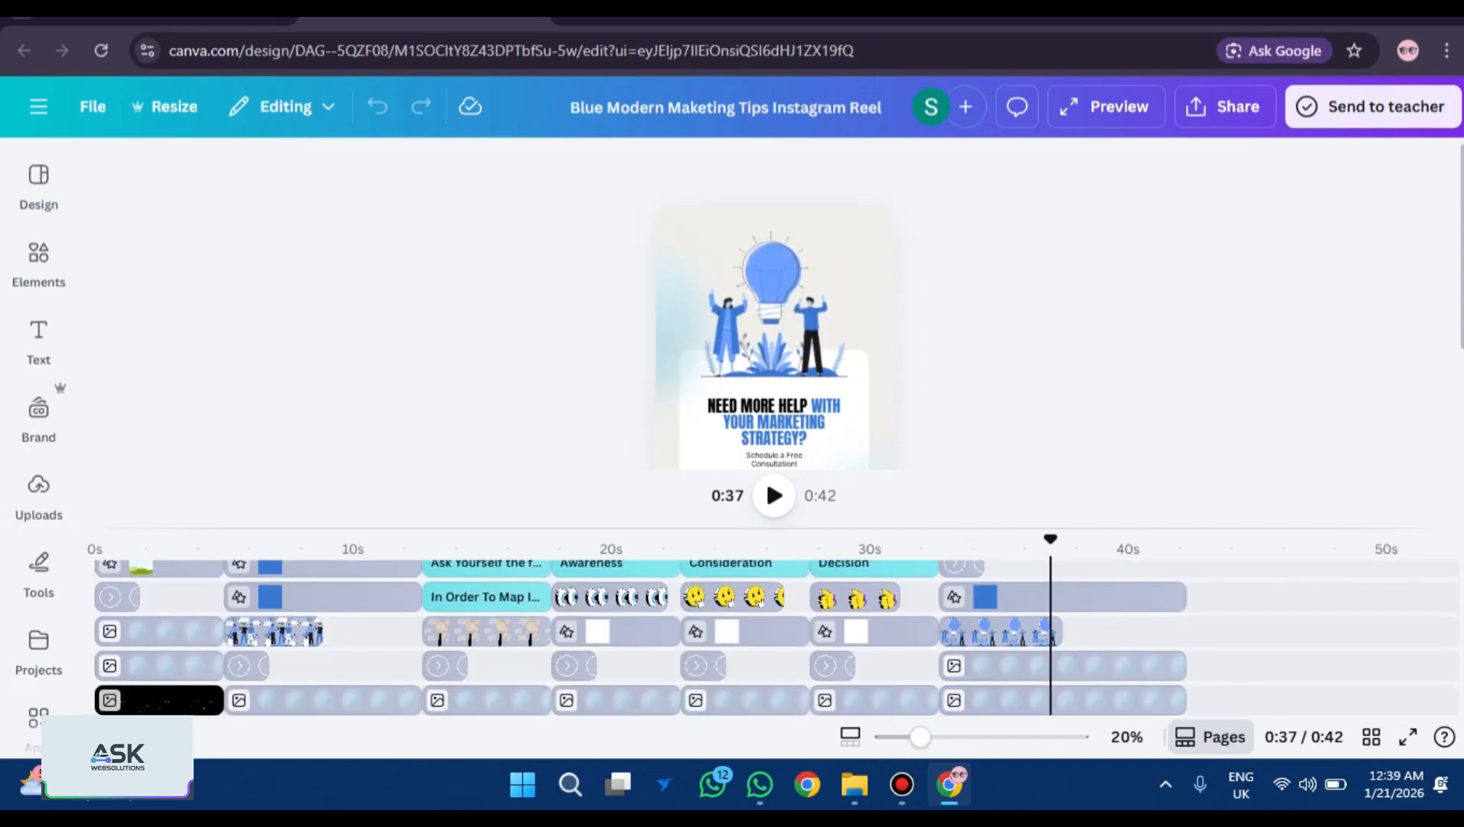
{"action": "left_click", "coordinate": [872, 291]}
{"action": "scroll", "coordinate": [848, 635], "scroll_direction": "up", "scroll_amount": 5}
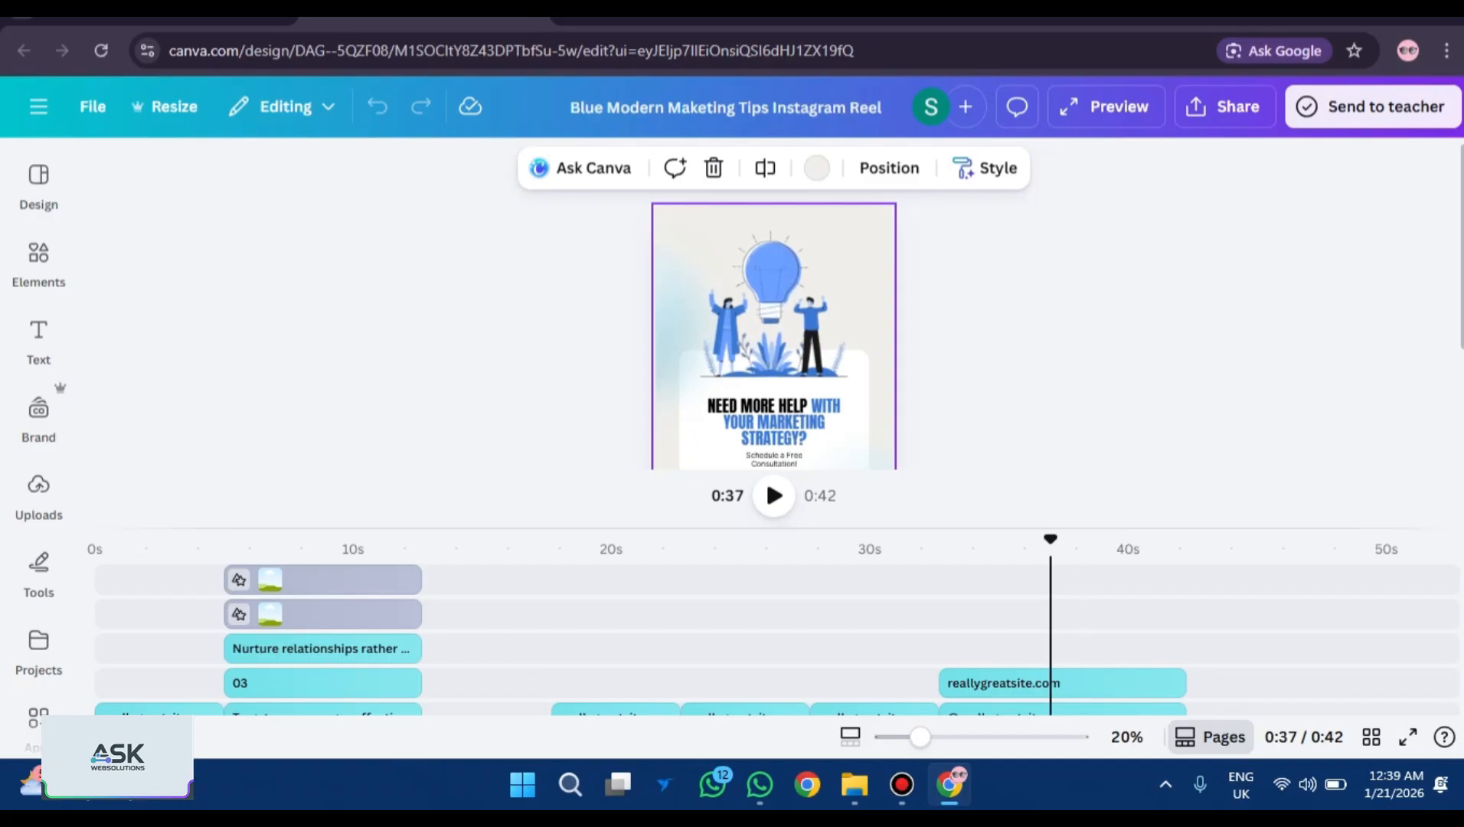
{"action": "scroll", "coordinate": [773, 329], "scroll_direction": "down", "scroll_amount": 3}
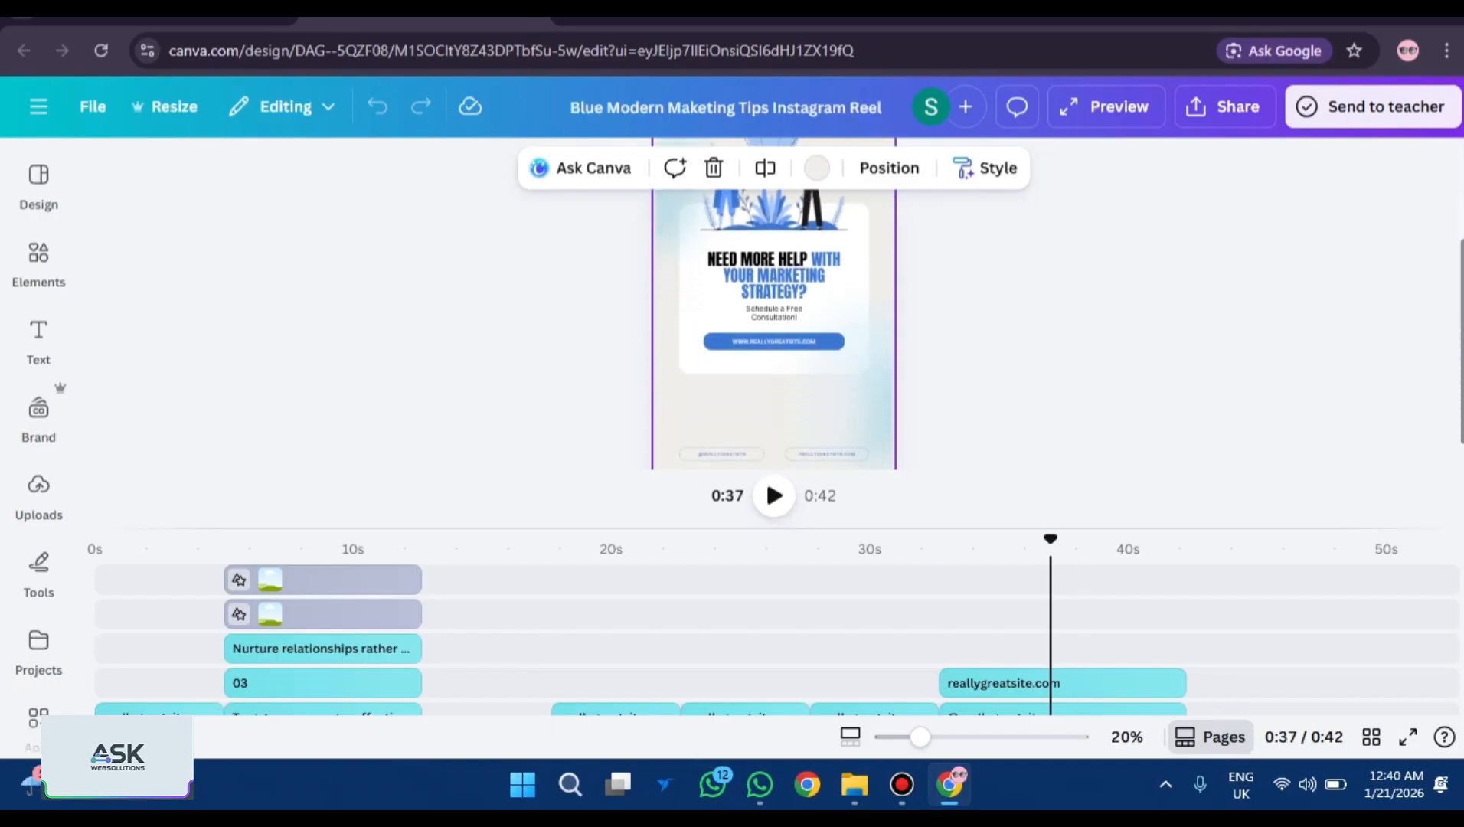
{"action": "left_click_drag", "start_coordinate": [920, 736], "coordinate": [982, 736]}
{"action": "scroll", "coordinate": [773, 306], "scroll_direction": "down", "scroll_amount": 5}
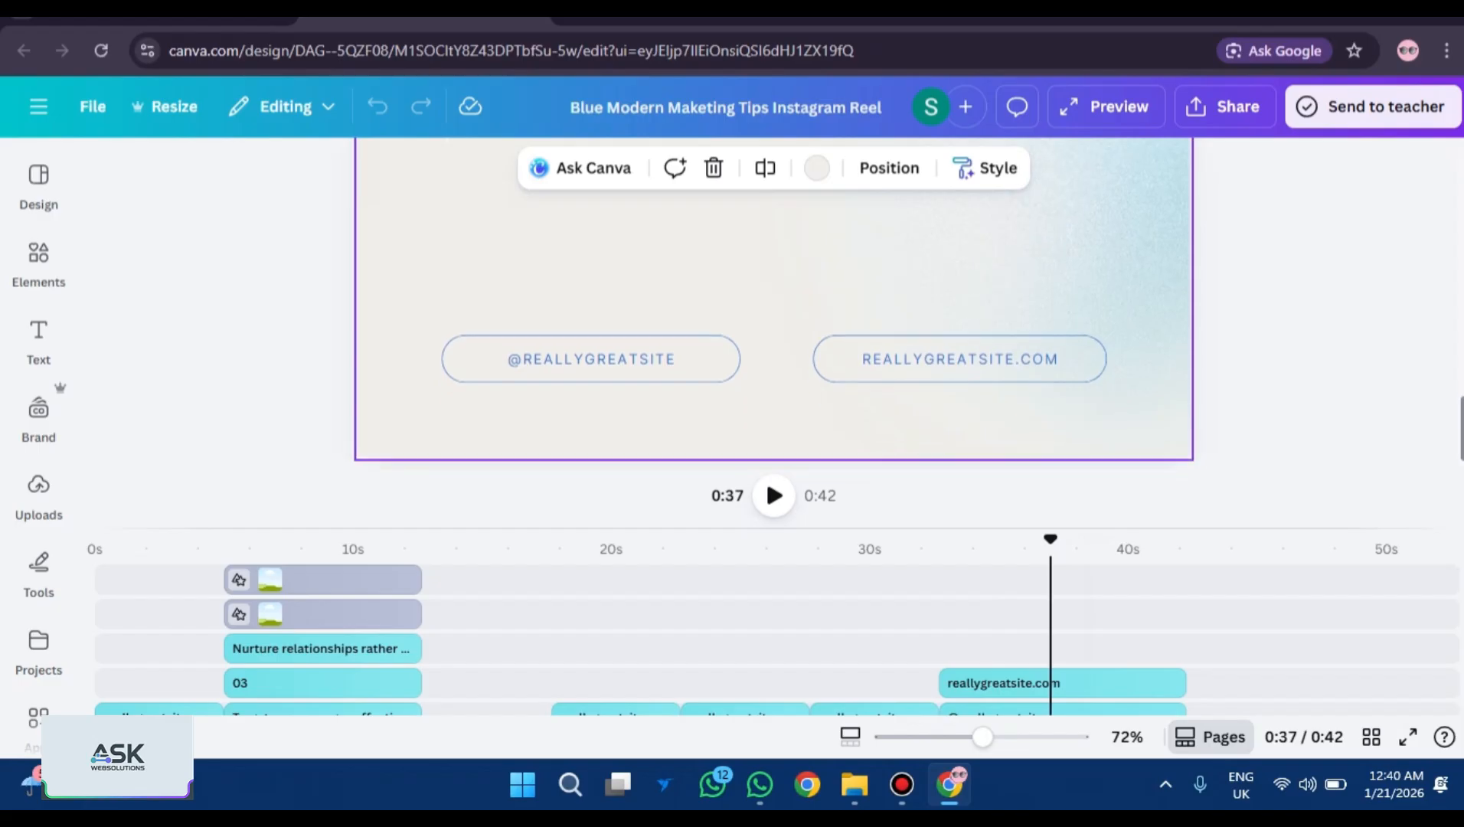
{"action": "double_click", "coordinate": [674, 358]}
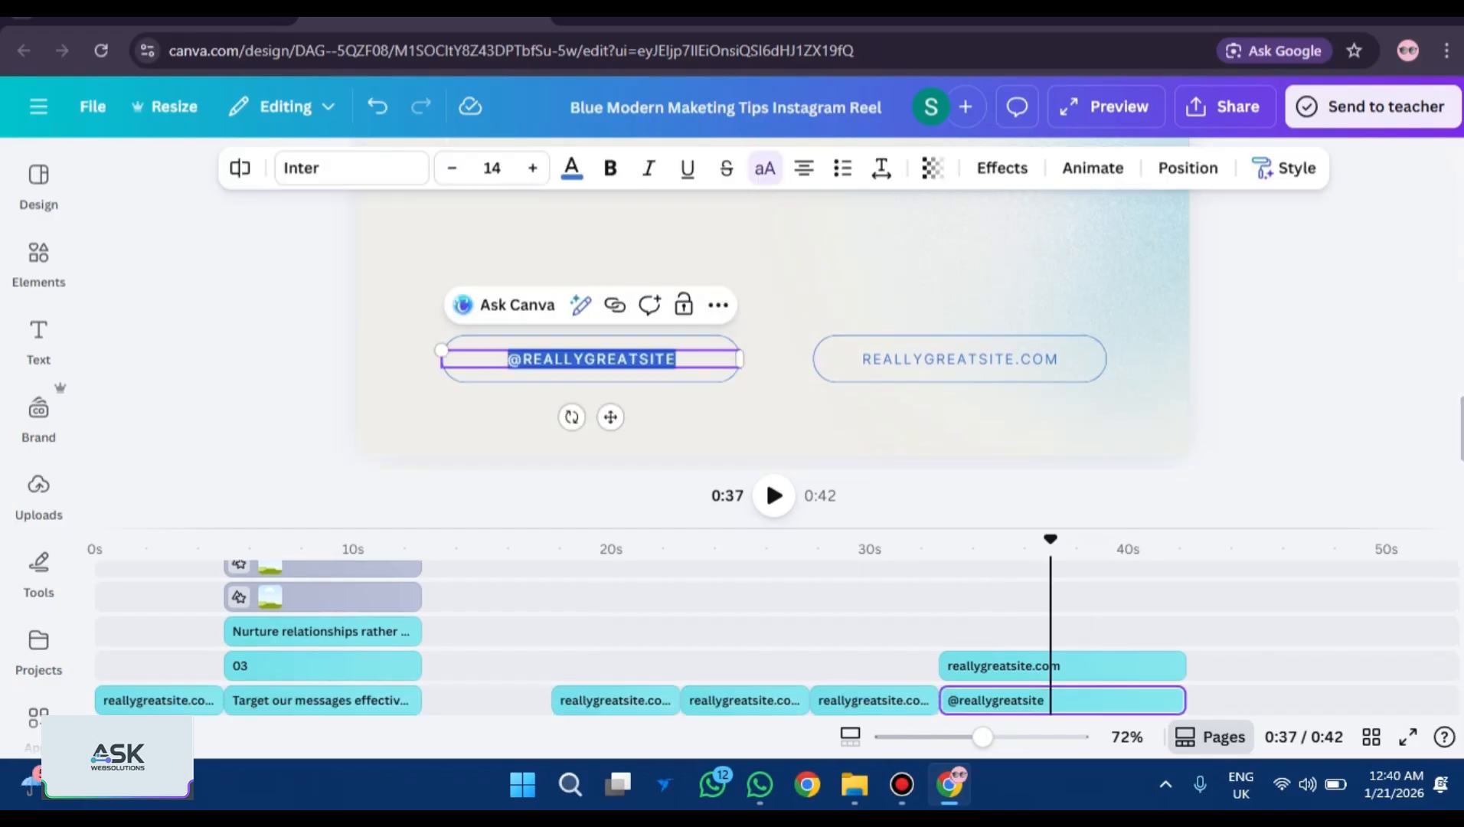
{"action": "left_click", "coordinate": [676, 358]}
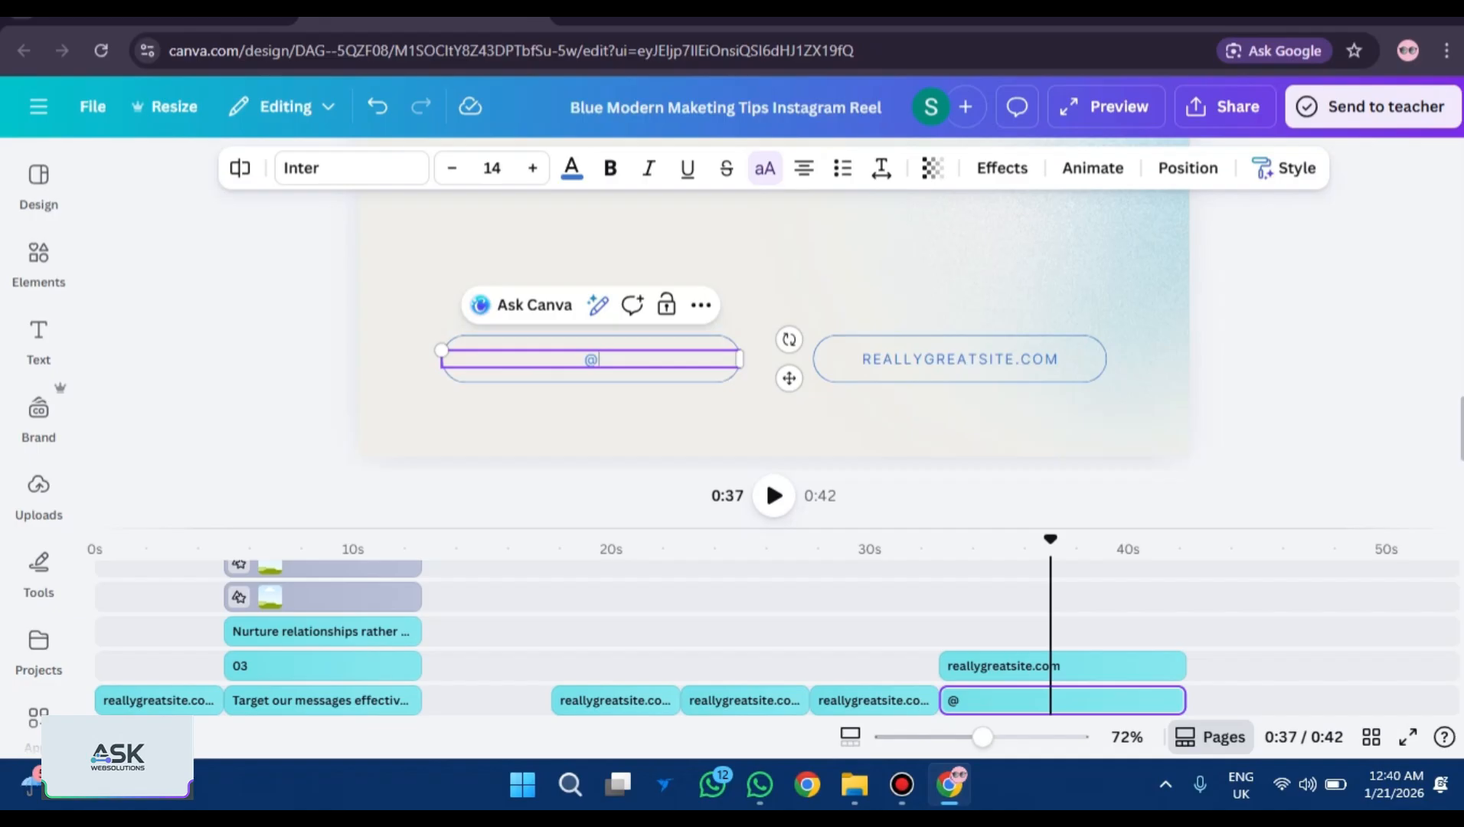
{"action": "key", "text": "ctrl+z"}
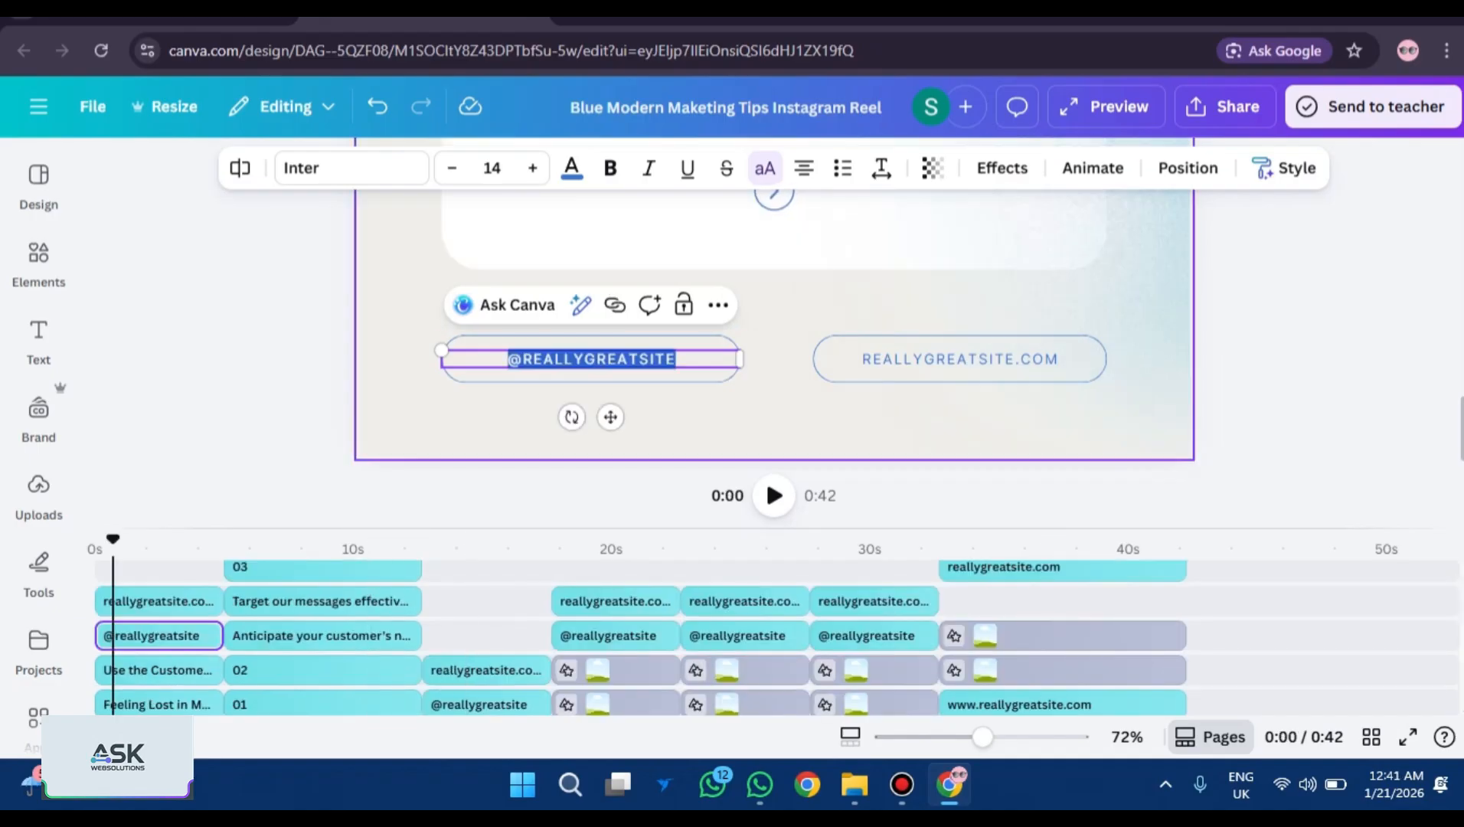
{"action": "double_click", "coordinate": [598, 358]}
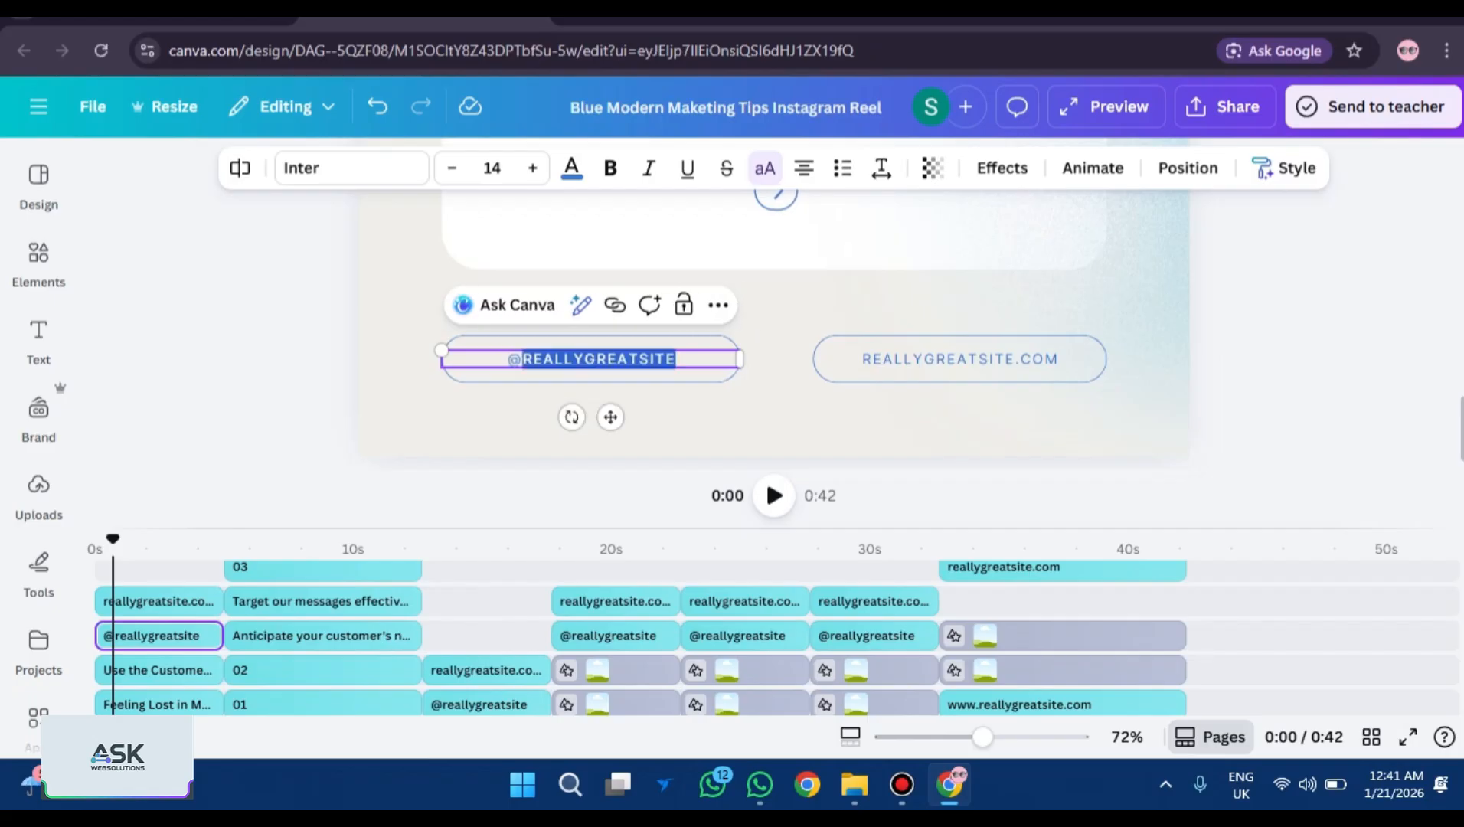
{"action": "key", "text": "BackSpace"}
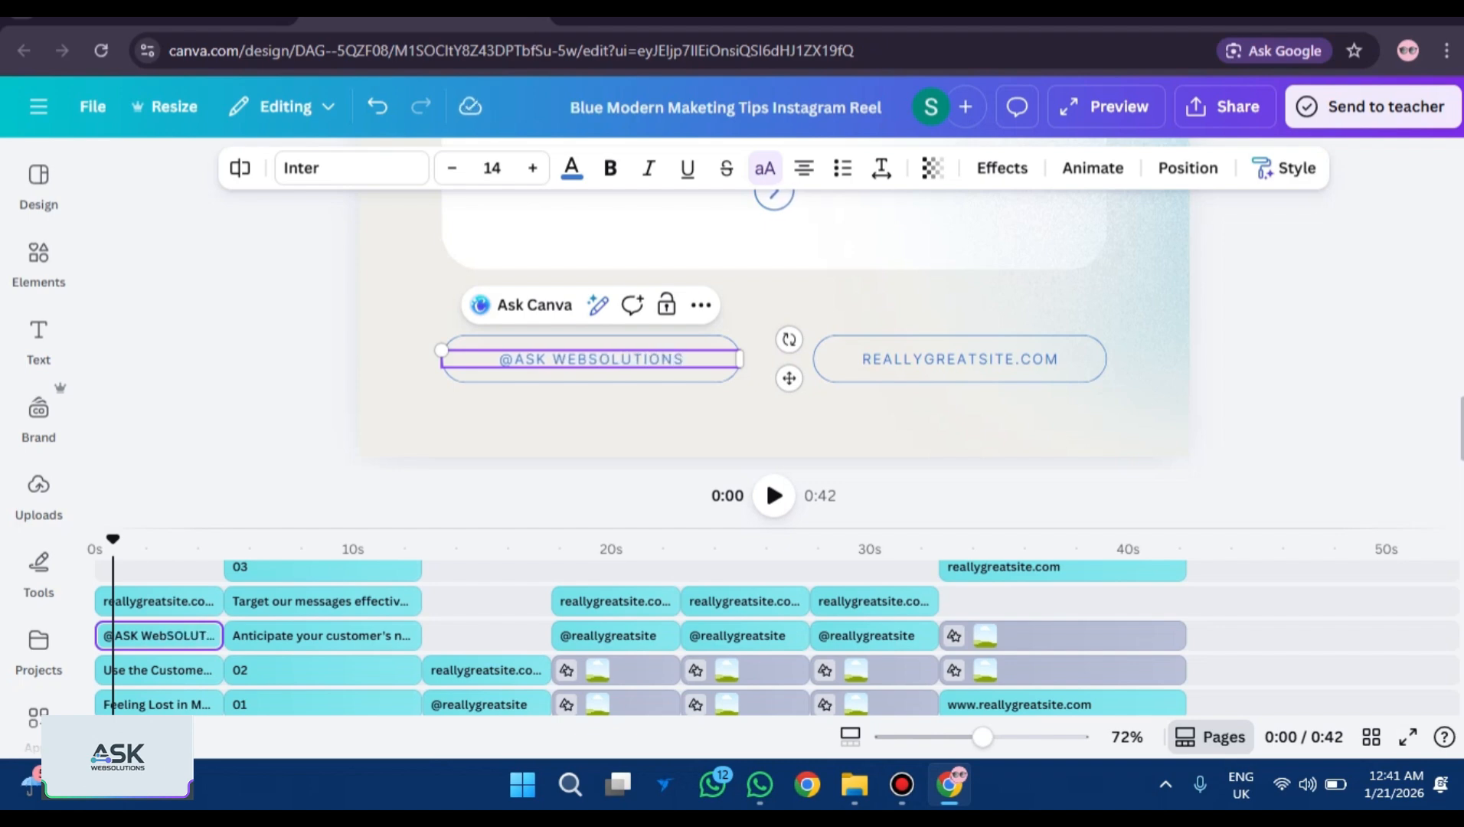
Change the REALLYGREATSITE.COM website text to ASKWEBSOLUTIONS.COM.
{"action": "double_click", "coordinate": [959, 358]}
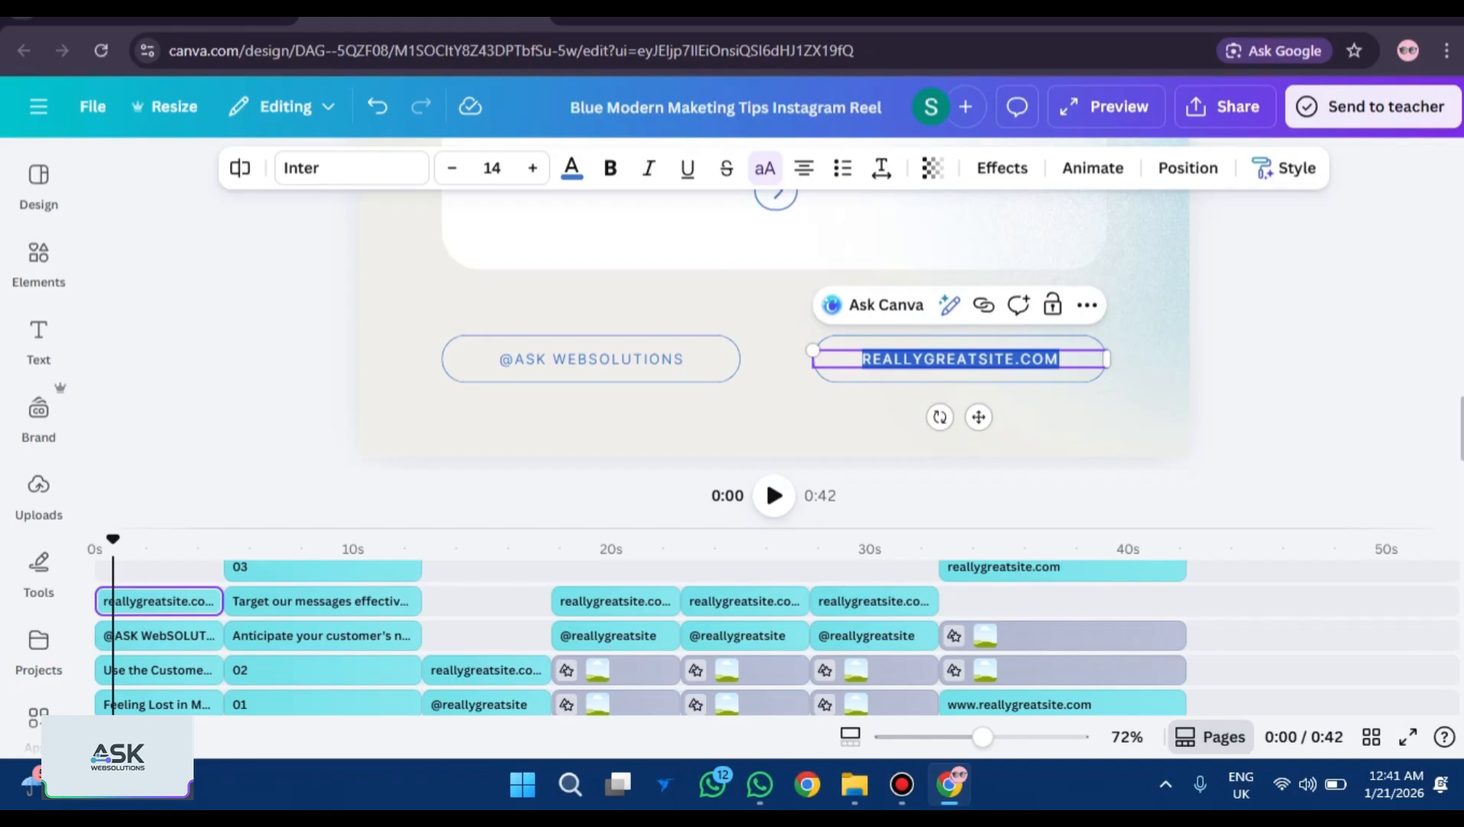
{"action": "left_click", "coordinate": [1015, 358]}
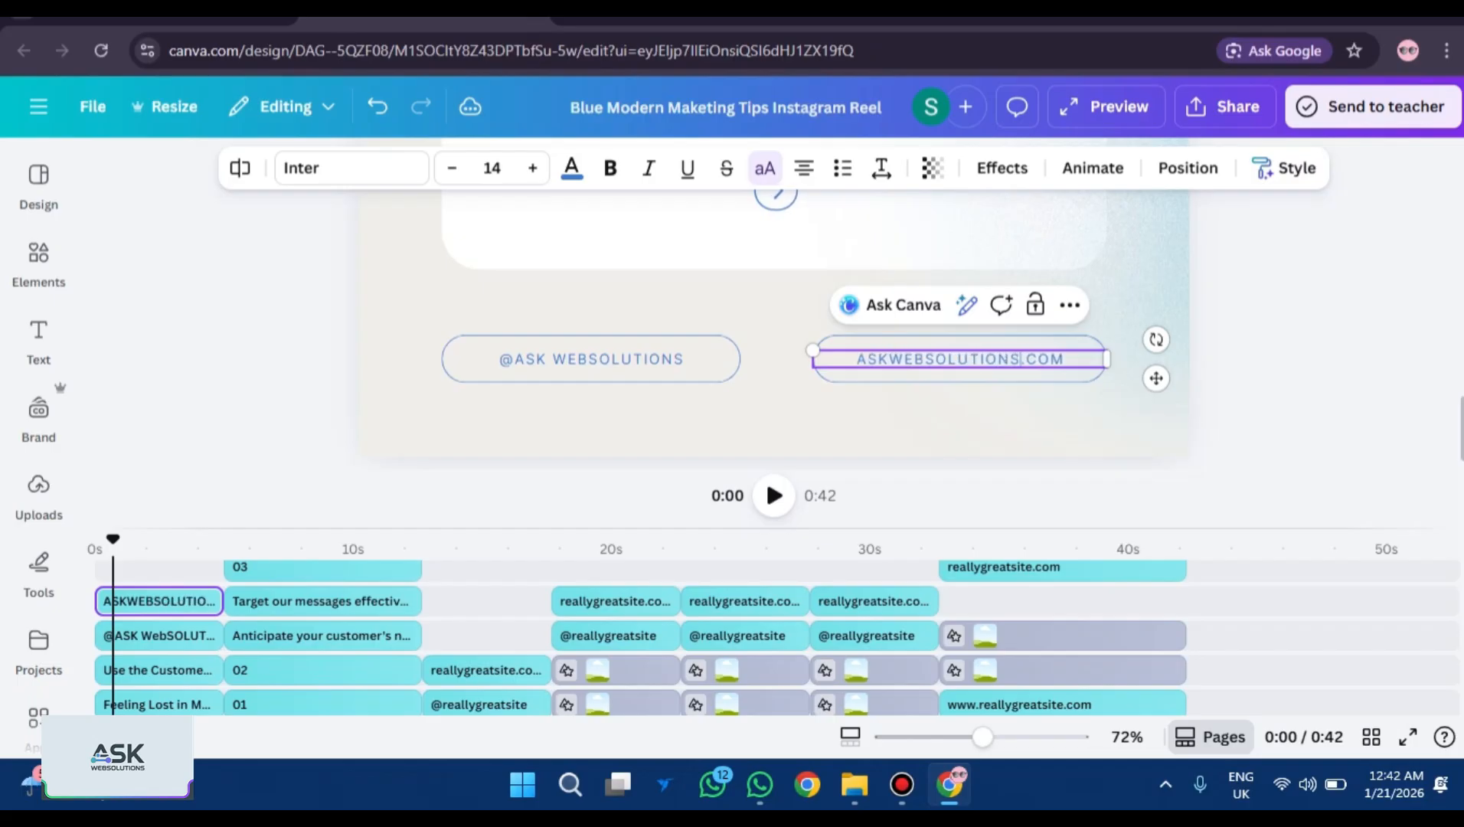
{"action": "scroll", "coordinate": [773, 329], "scroll_direction": "up", "scroll_amount": 5}
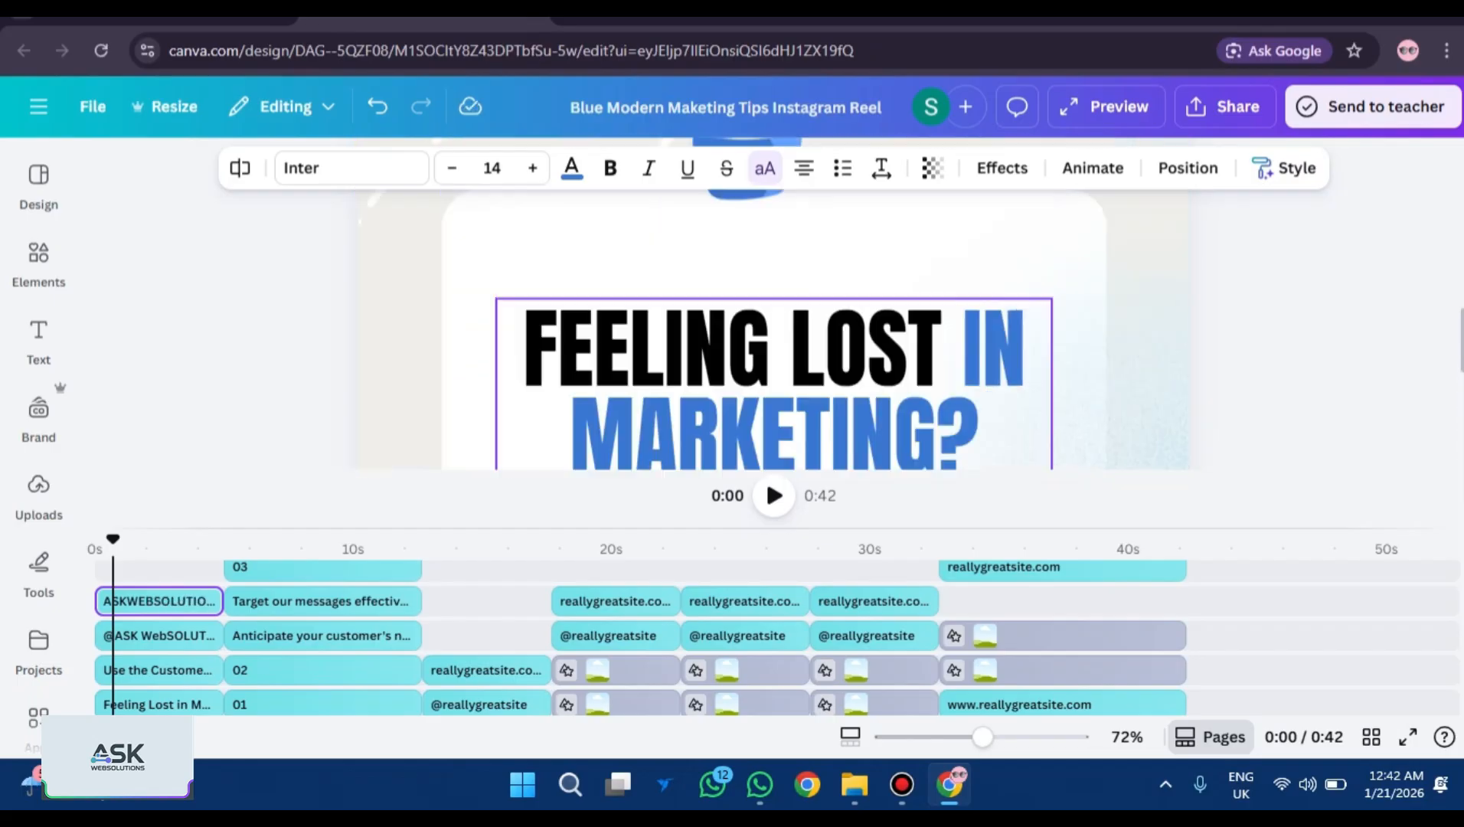
{"action": "scroll", "coordinate": [773, 329], "scroll_direction": "down", "scroll_amount": 3}
{"action": "scroll", "coordinate": [773, 329], "scroll_direction": "up", "scroll_amount": 3}
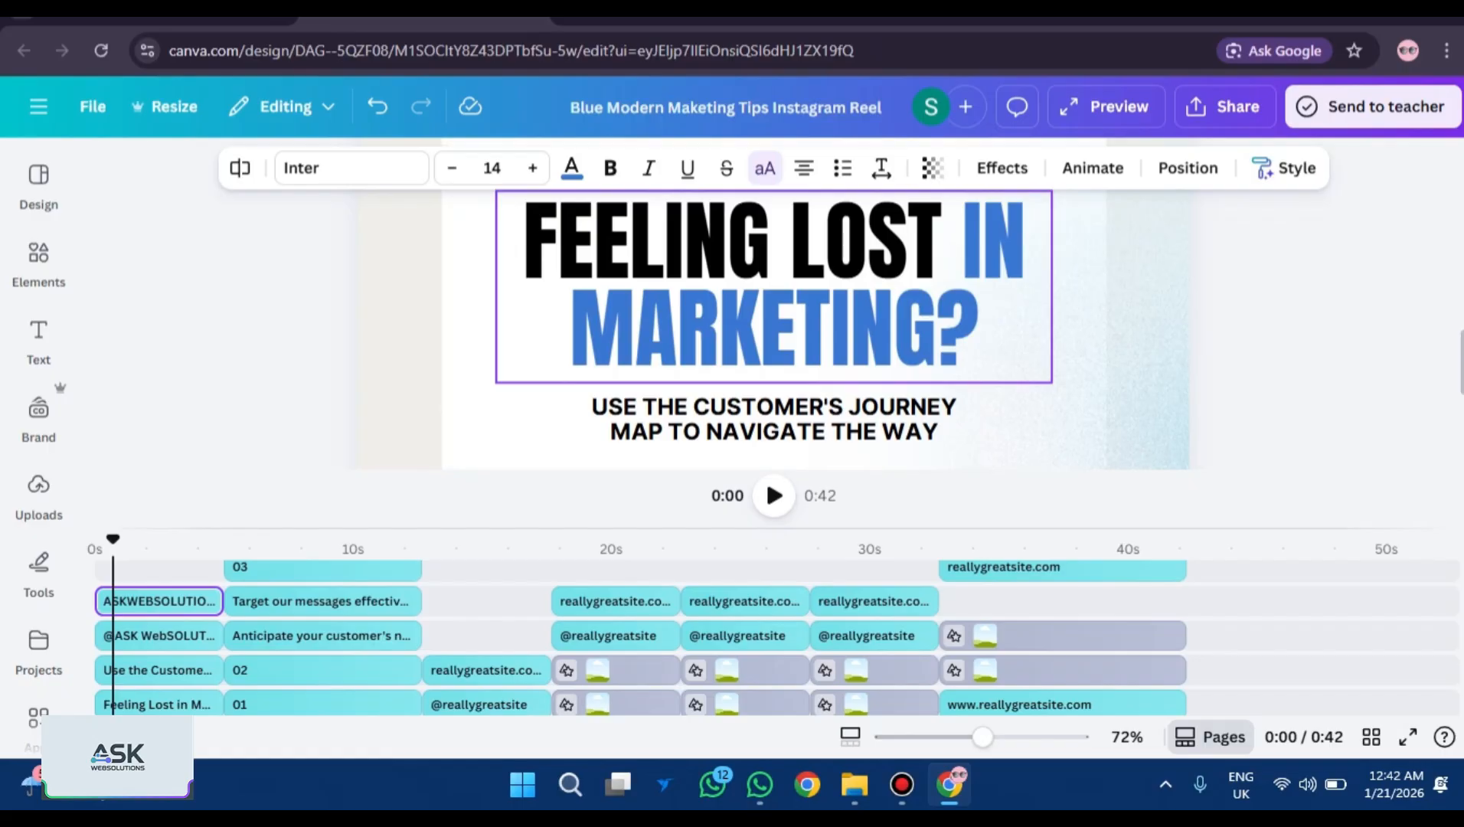
{"action": "scroll", "coordinate": [773, 329], "scroll_direction": "down", "scroll_amount": 2}
{"action": "scroll", "coordinate": [773, 329], "scroll_direction": "down", "scroll_amount": 4}
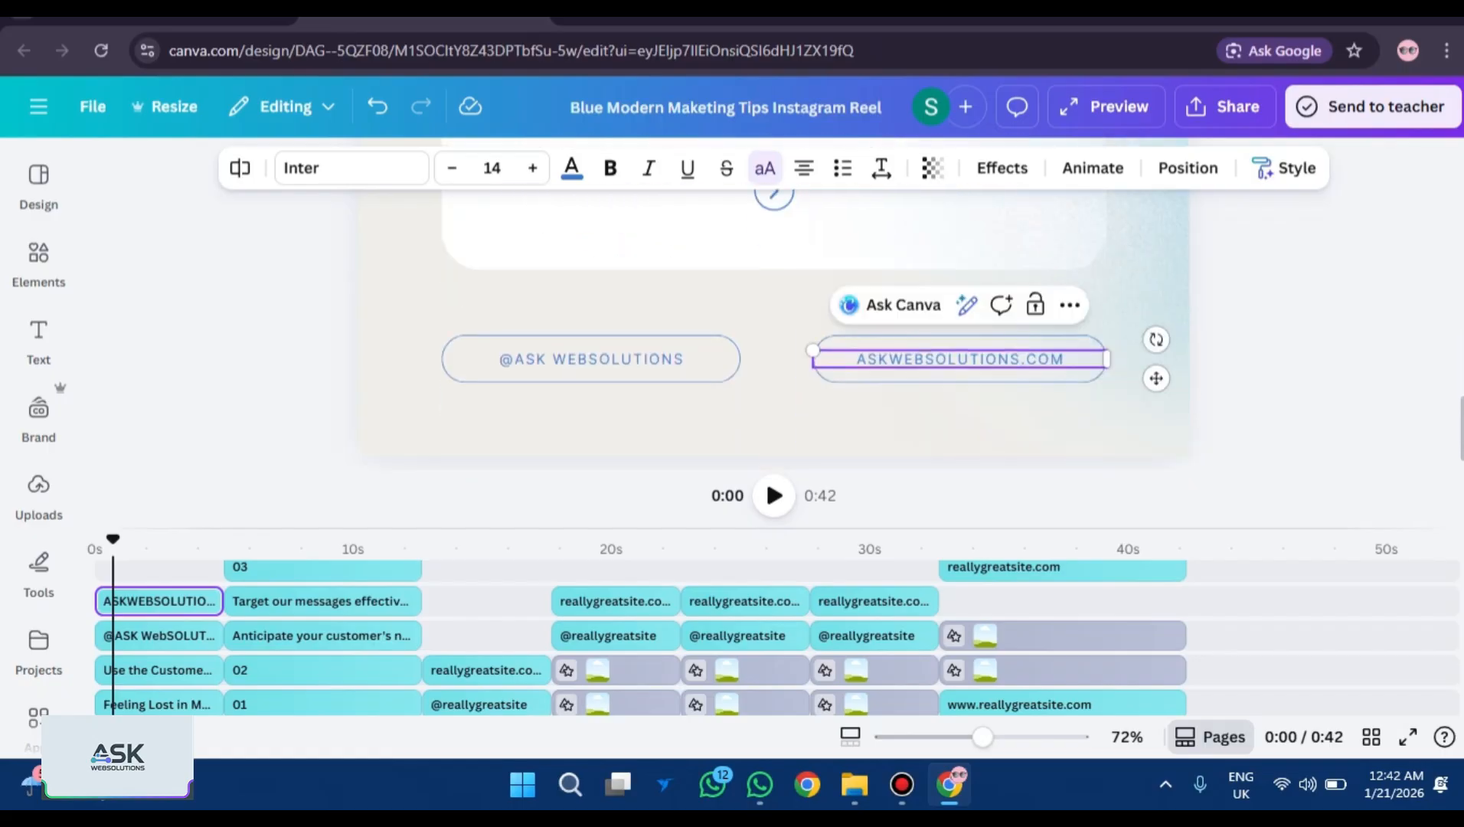
{"action": "scroll", "coordinate": [774, 329], "scroll_direction": "up", "scroll_amount": 5}
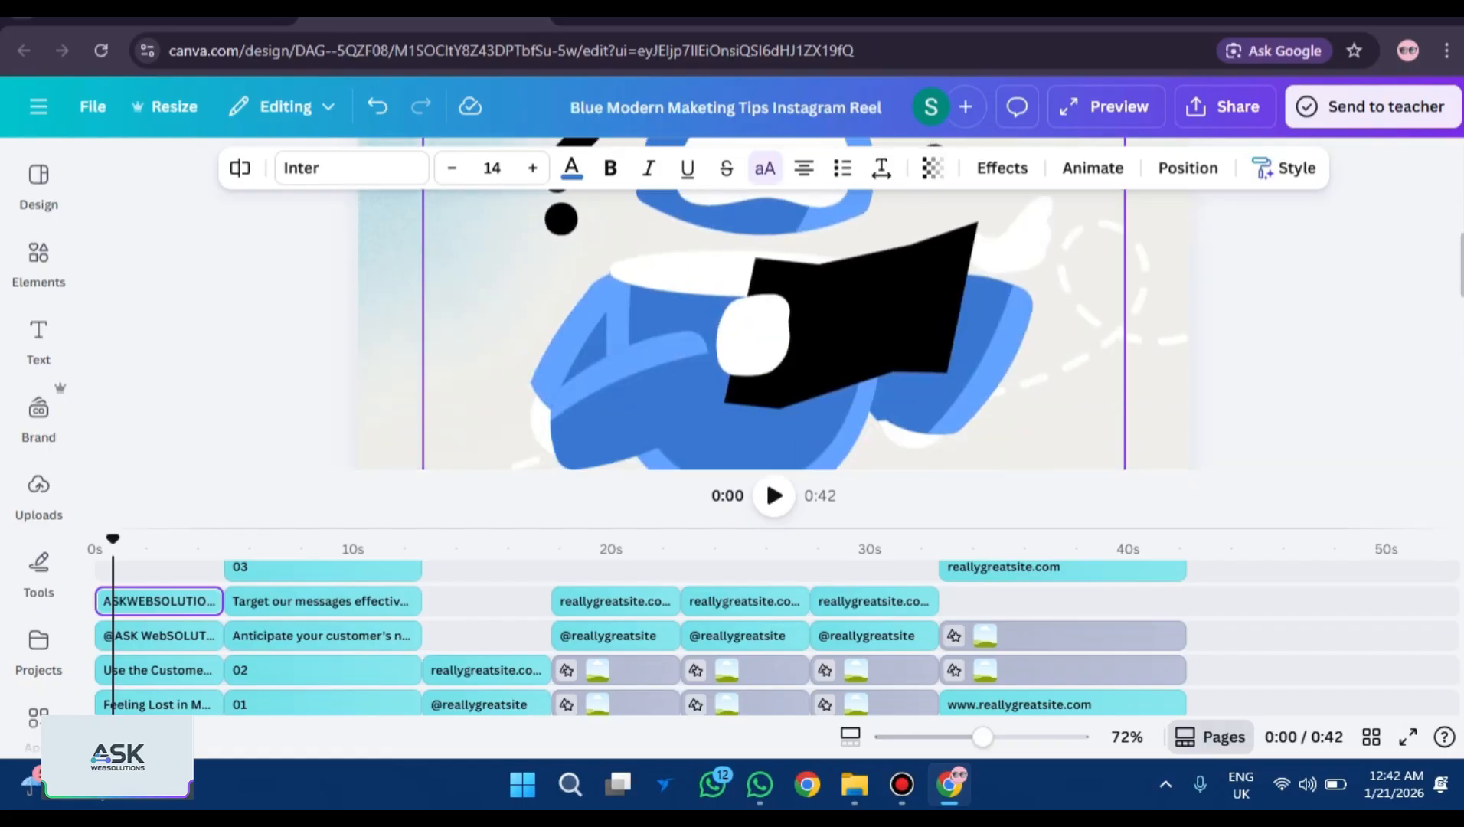
{"action": "left_click", "coordinate": [773, 344]}
Add the ASK WebSolutions logo from Uploads to the reel, undoing the extra logo pages.
{"action": "scroll", "coordinate": [773, 329], "scroll_direction": "up", "scroll_amount": 3}
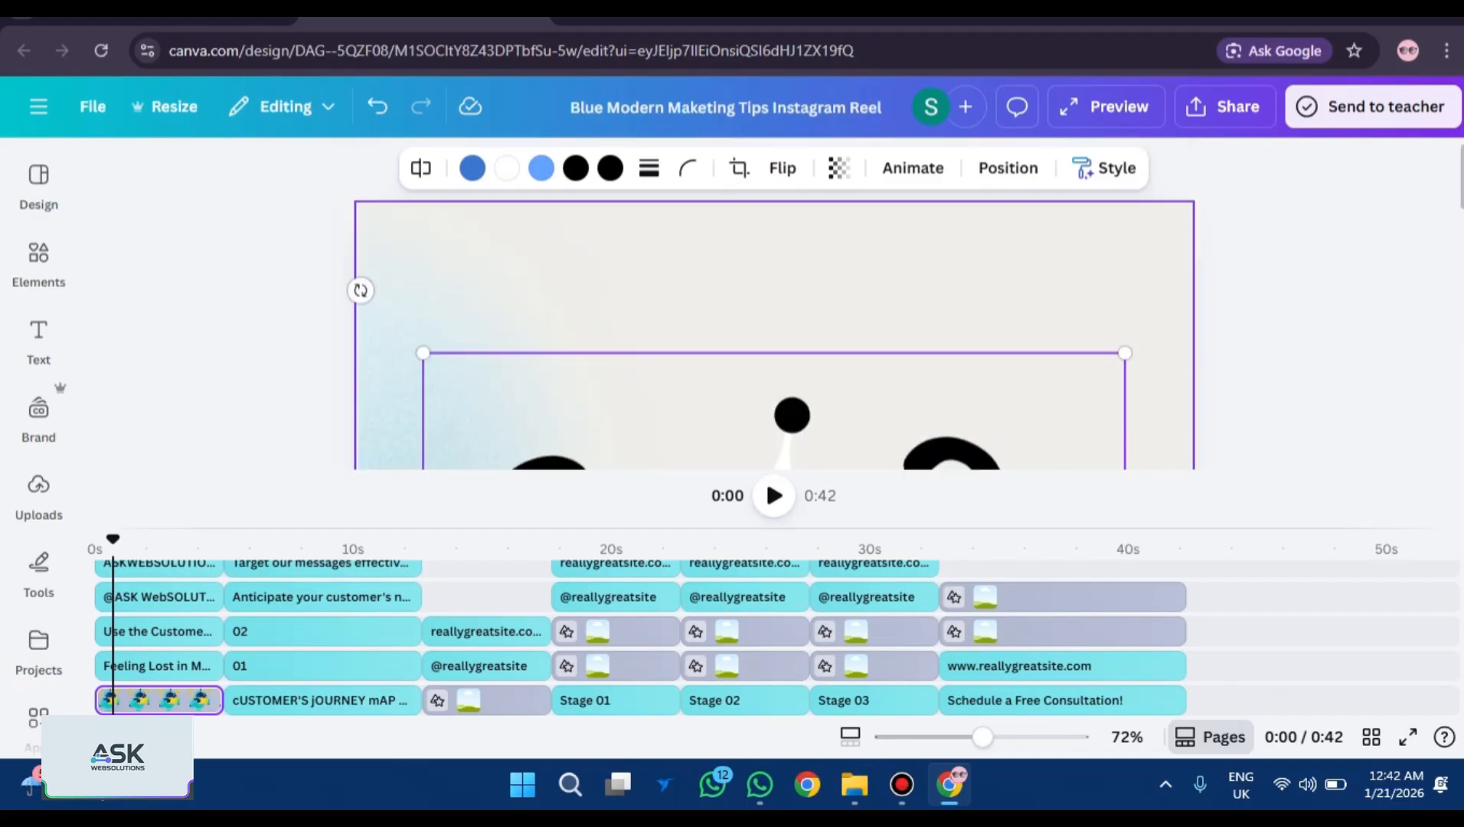
{"action": "left_click", "coordinate": [773, 252]}
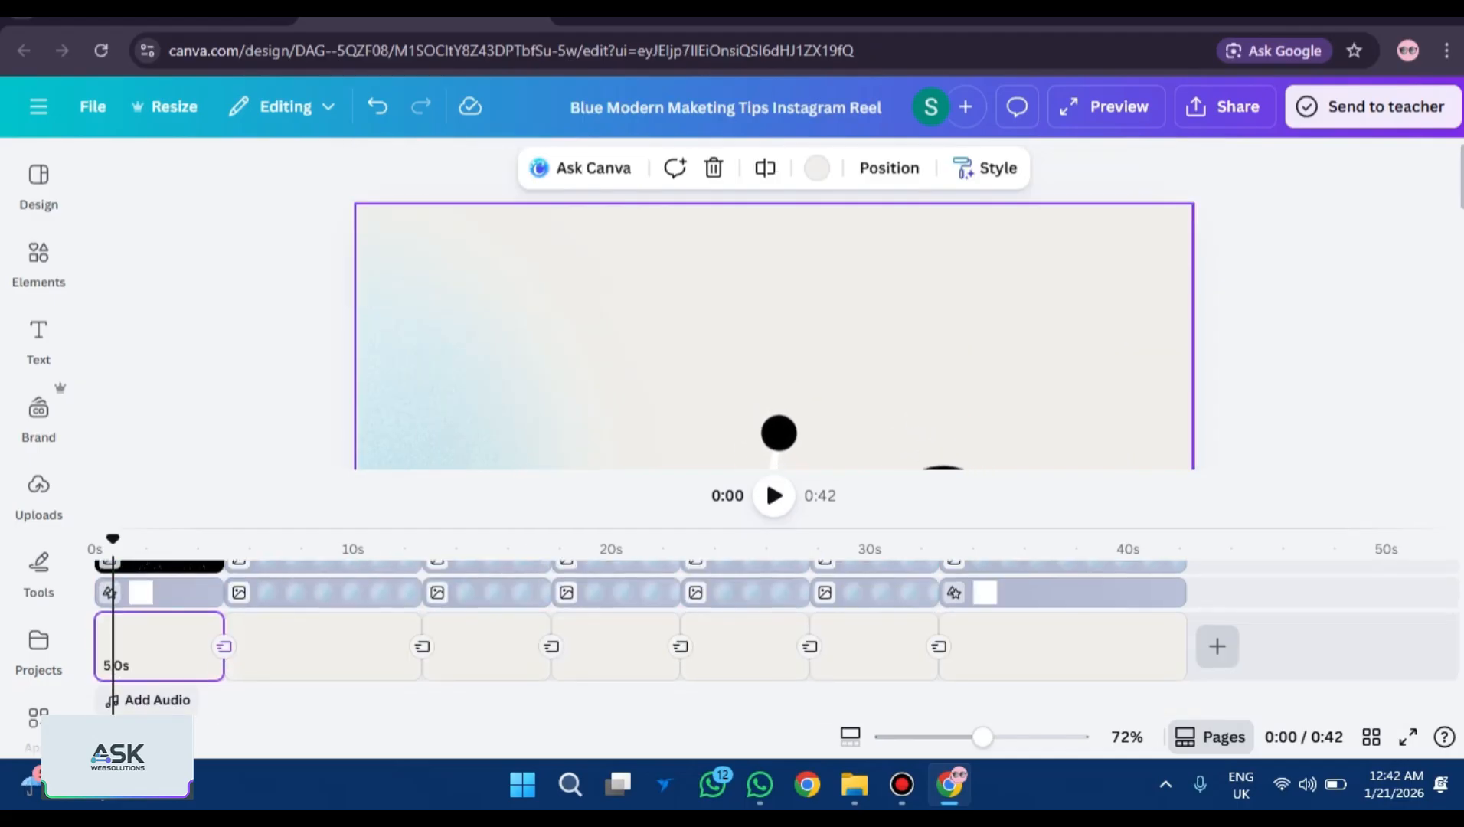
{"action": "left_click", "coordinate": [39, 494]}
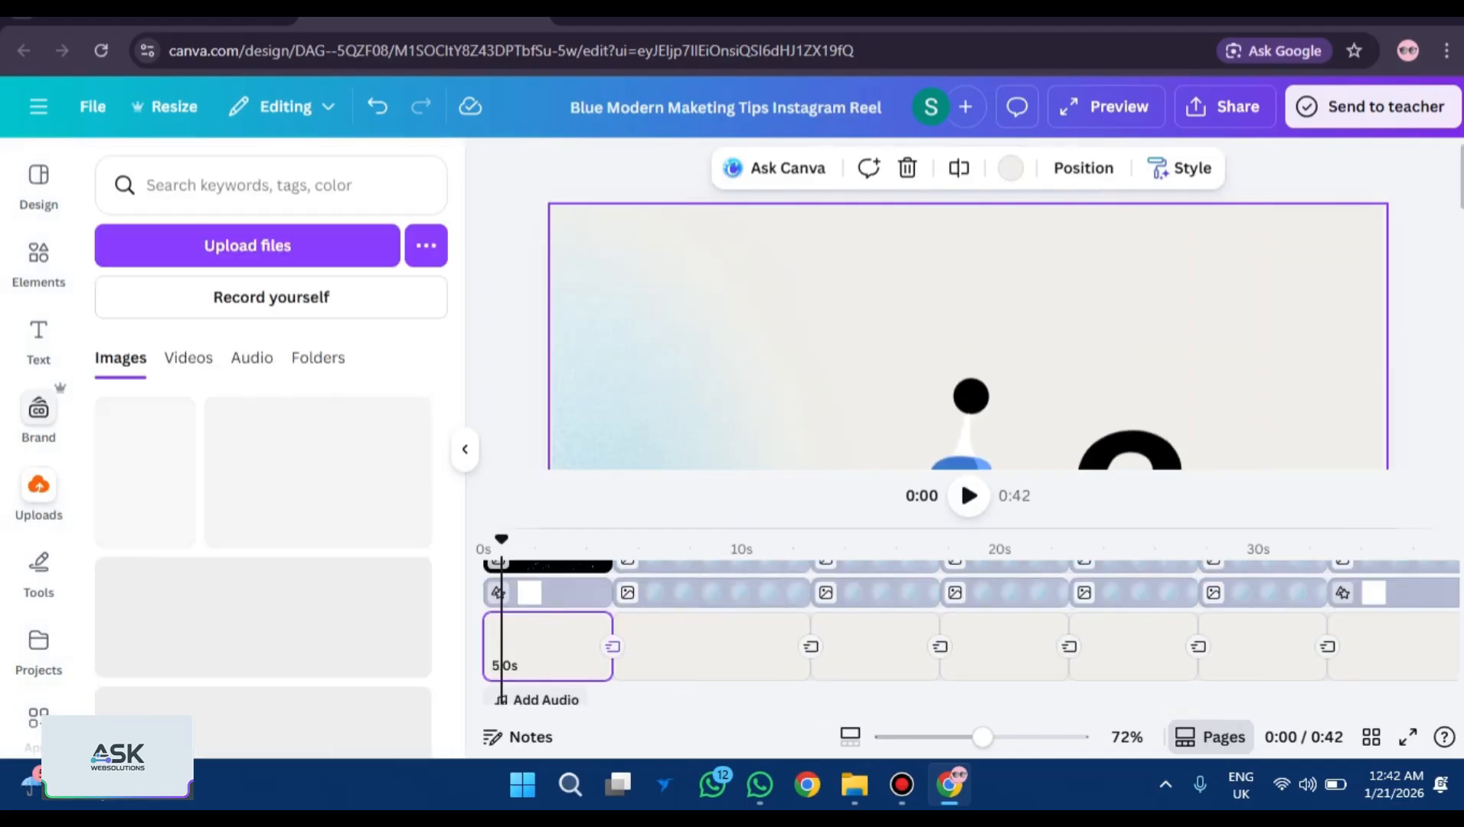
{"action": "scroll", "coordinate": [264, 574], "scroll_direction": "down", "scroll_amount": 5}
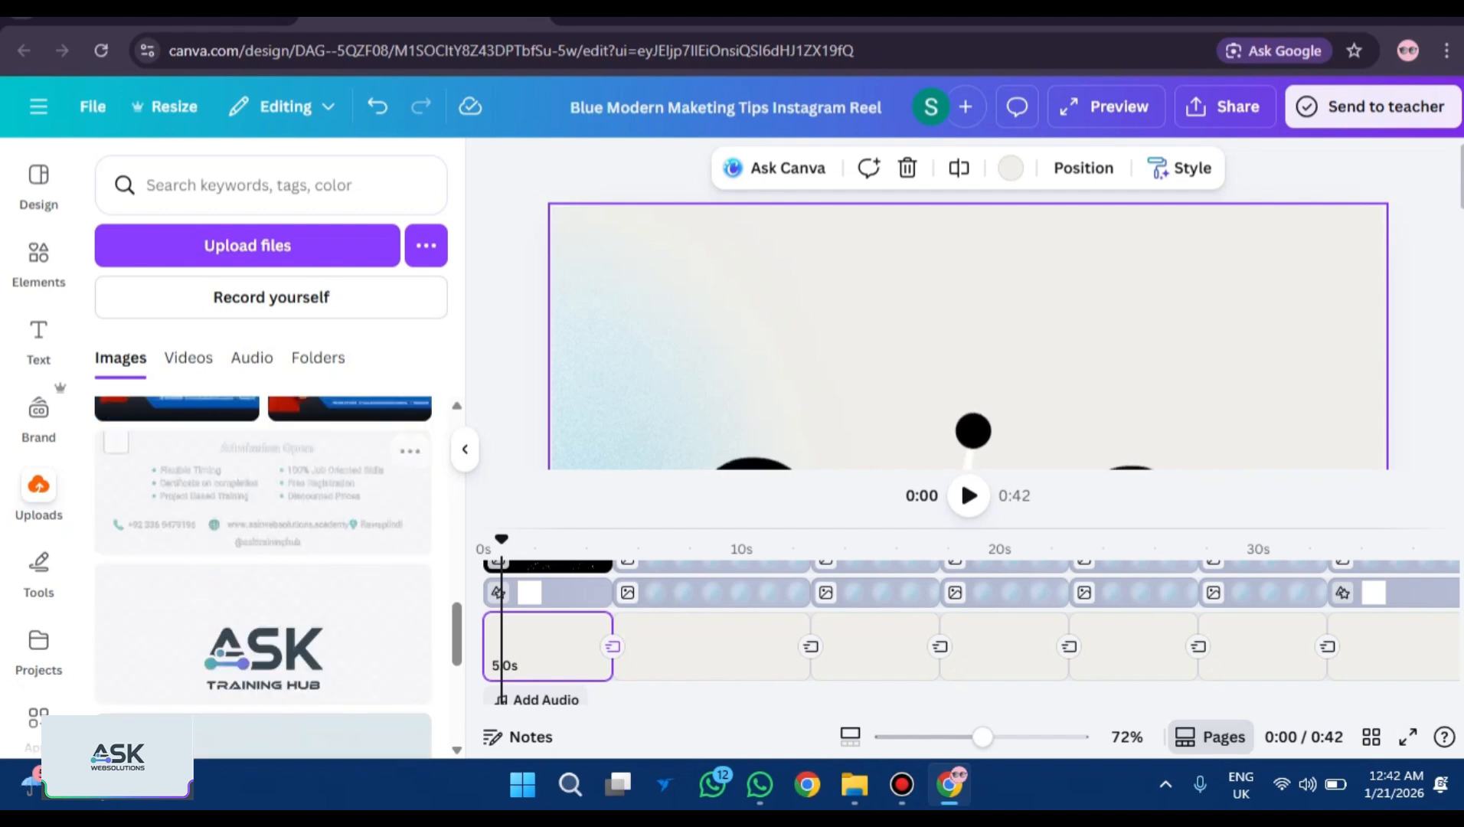
{"action": "scroll", "coordinate": [264, 574], "scroll_direction": "down", "scroll_amount": 4}
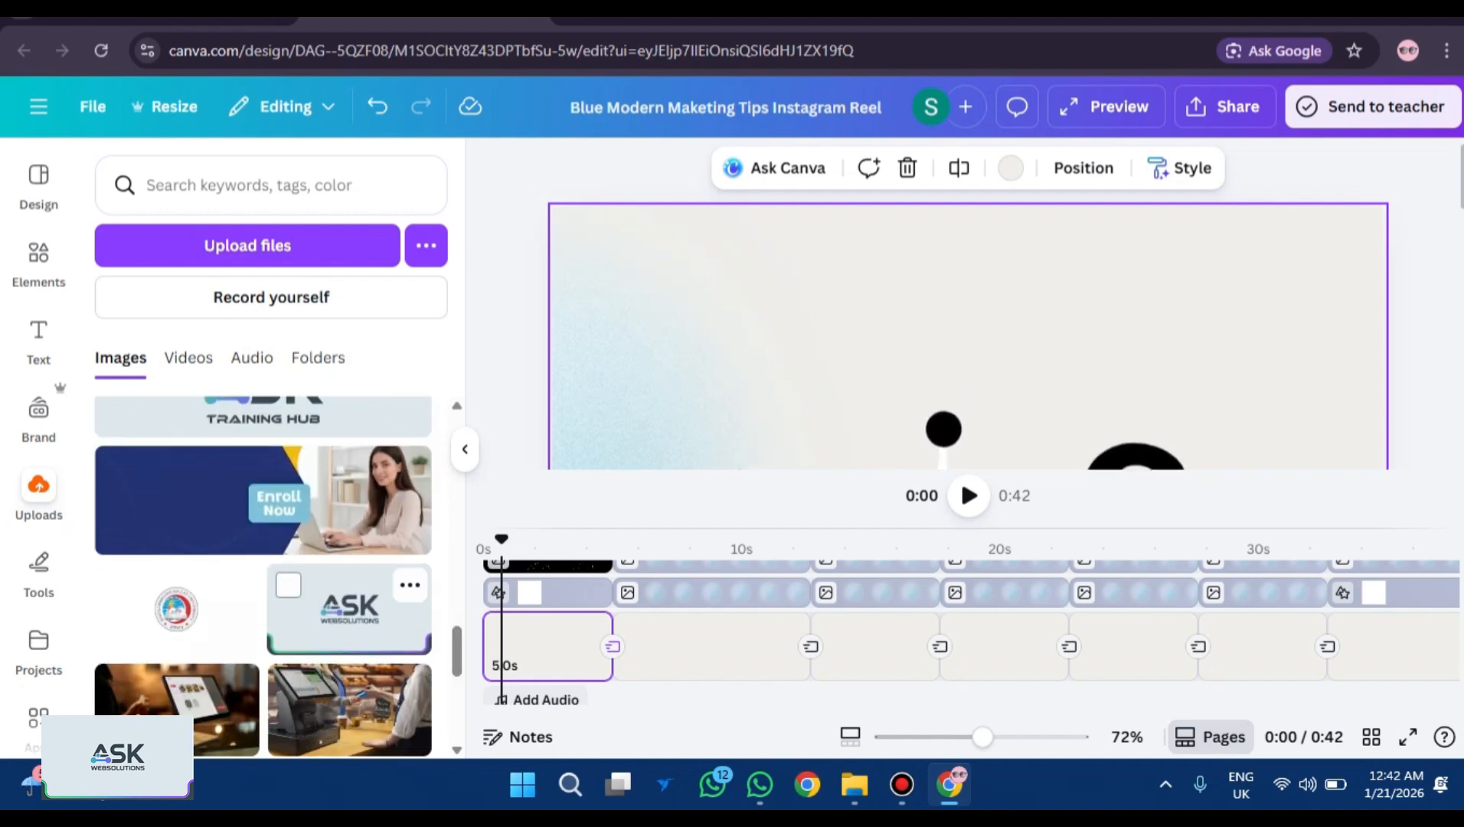
{"action": "left_click", "coordinate": [348, 609]}
{"action": "left_click_drag", "start_coordinate": [348, 609], "coordinate": [555, 651]}
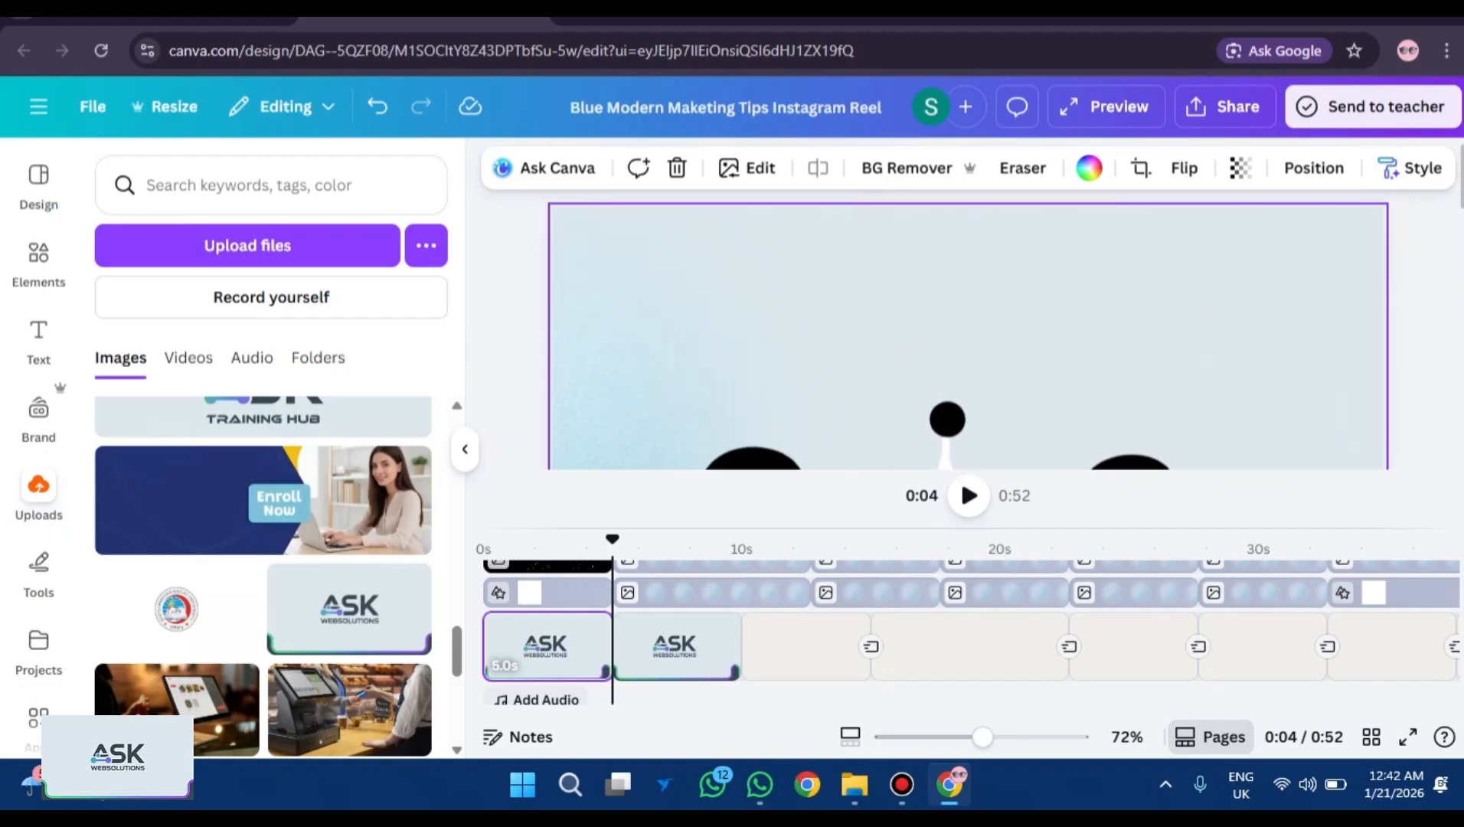
{"action": "left_click", "coordinate": [556, 545]}
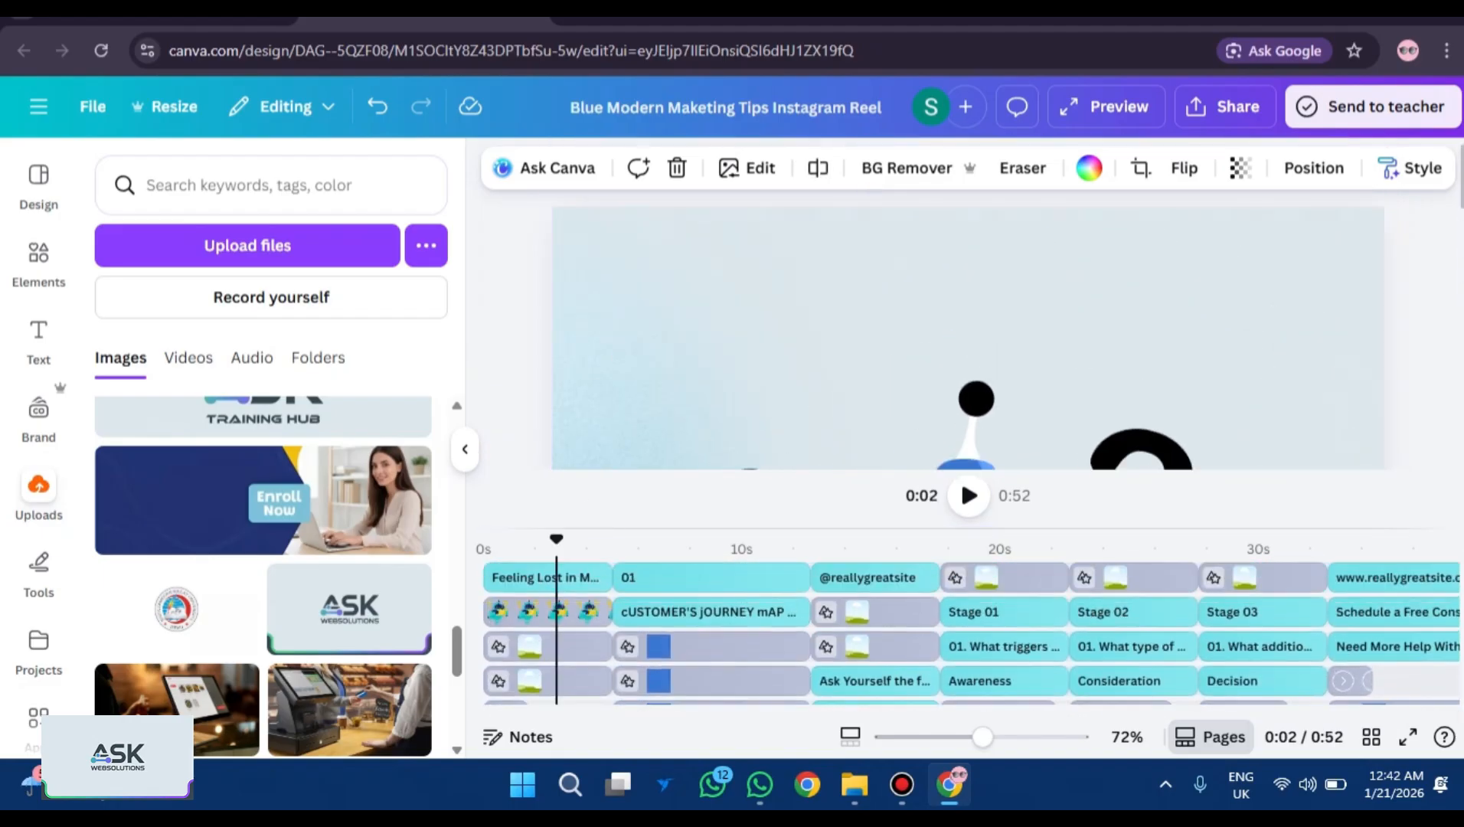
{"action": "scroll", "coordinate": [968, 628], "scroll_direction": "down", "scroll_amount": 5}
{"action": "key", "text": "ctrl+z"}
{"action": "key", "text": "ctrl+z"}
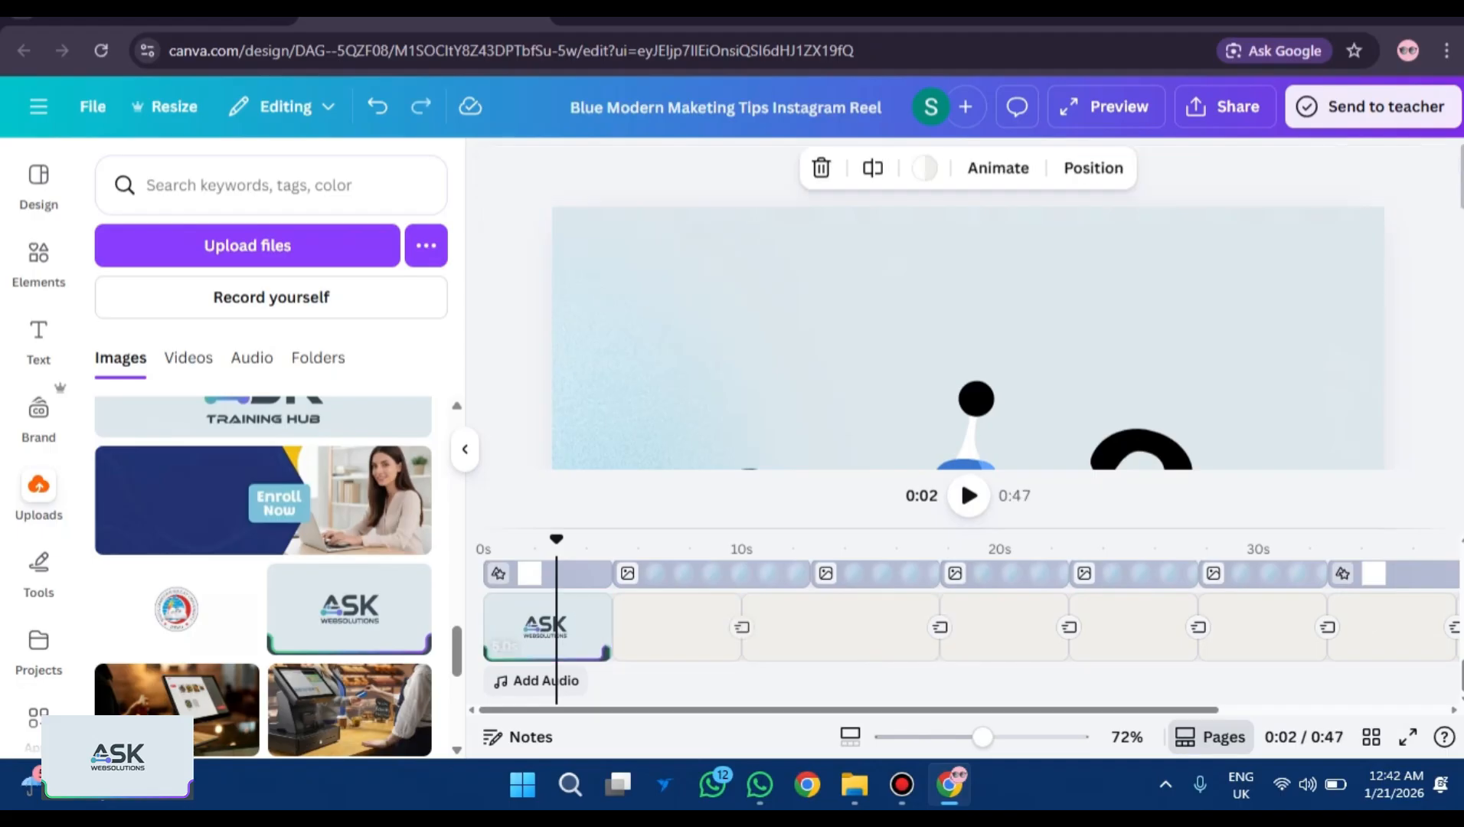
Drag the ASK WebSolutions logo onto the first page and shrink it to about 151 by 85.
{"action": "left_click_drag", "start_coordinate": [349, 609], "coordinate": [1337, 404]}
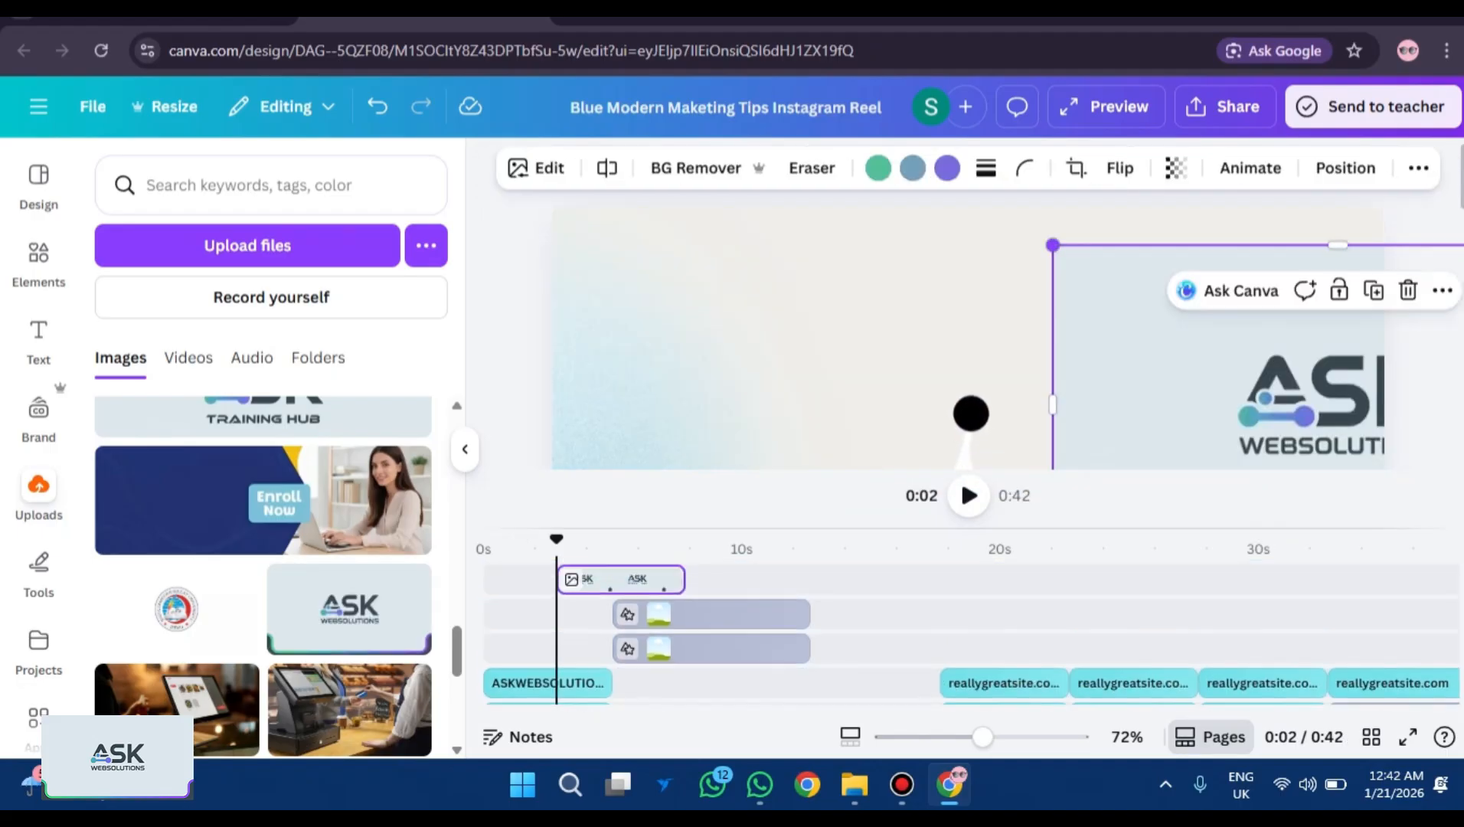
{"action": "left_click_drag", "start_coordinate": [1053, 245], "coordinate": [1229, 343]}
{"action": "left_click_drag", "start_coordinate": [1256, 437], "coordinate": [994, 314]}
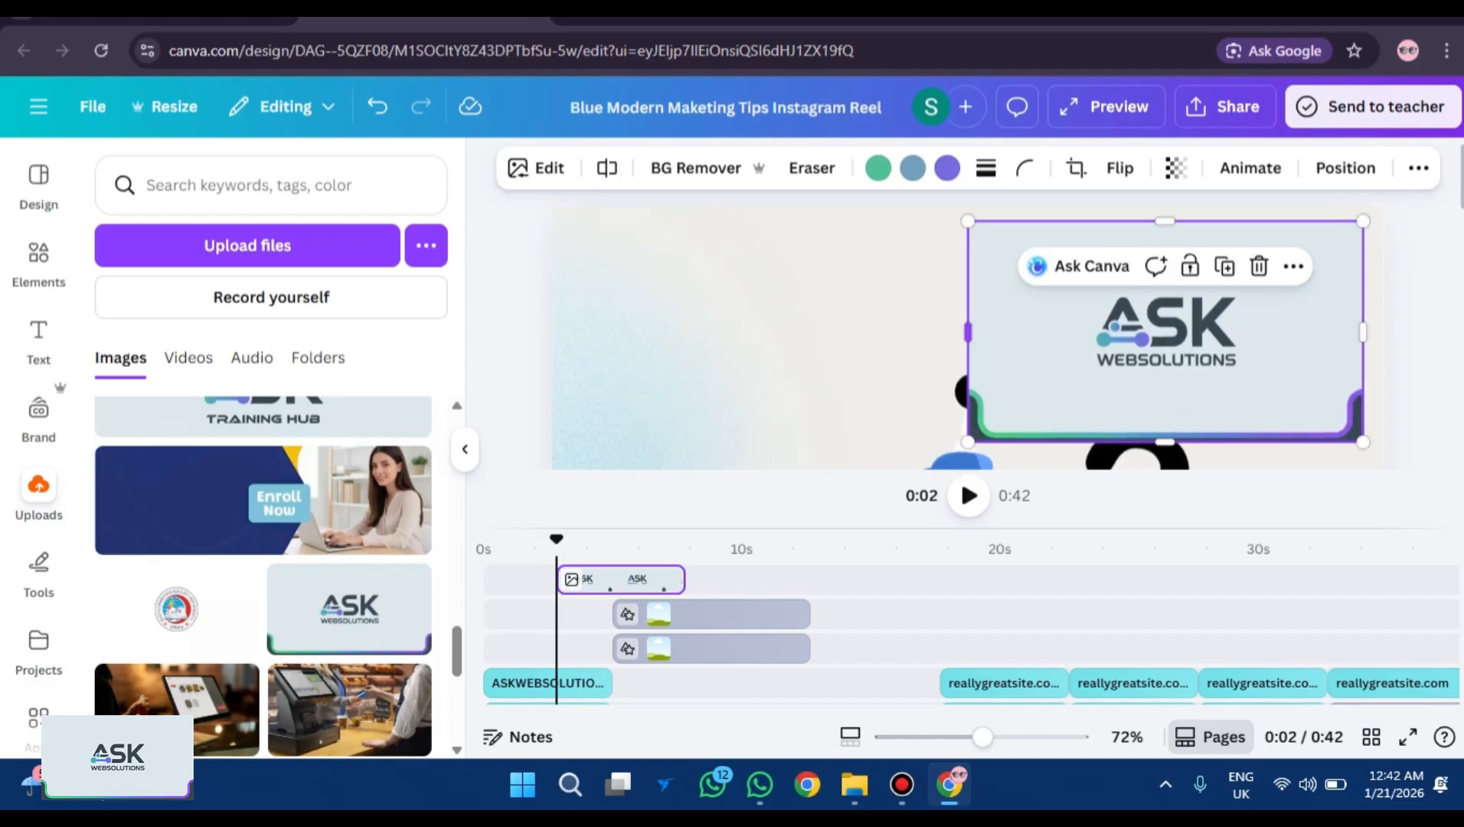
{"action": "left_click_drag", "start_coordinate": [968, 221], "coordinate": [1288, 262]}
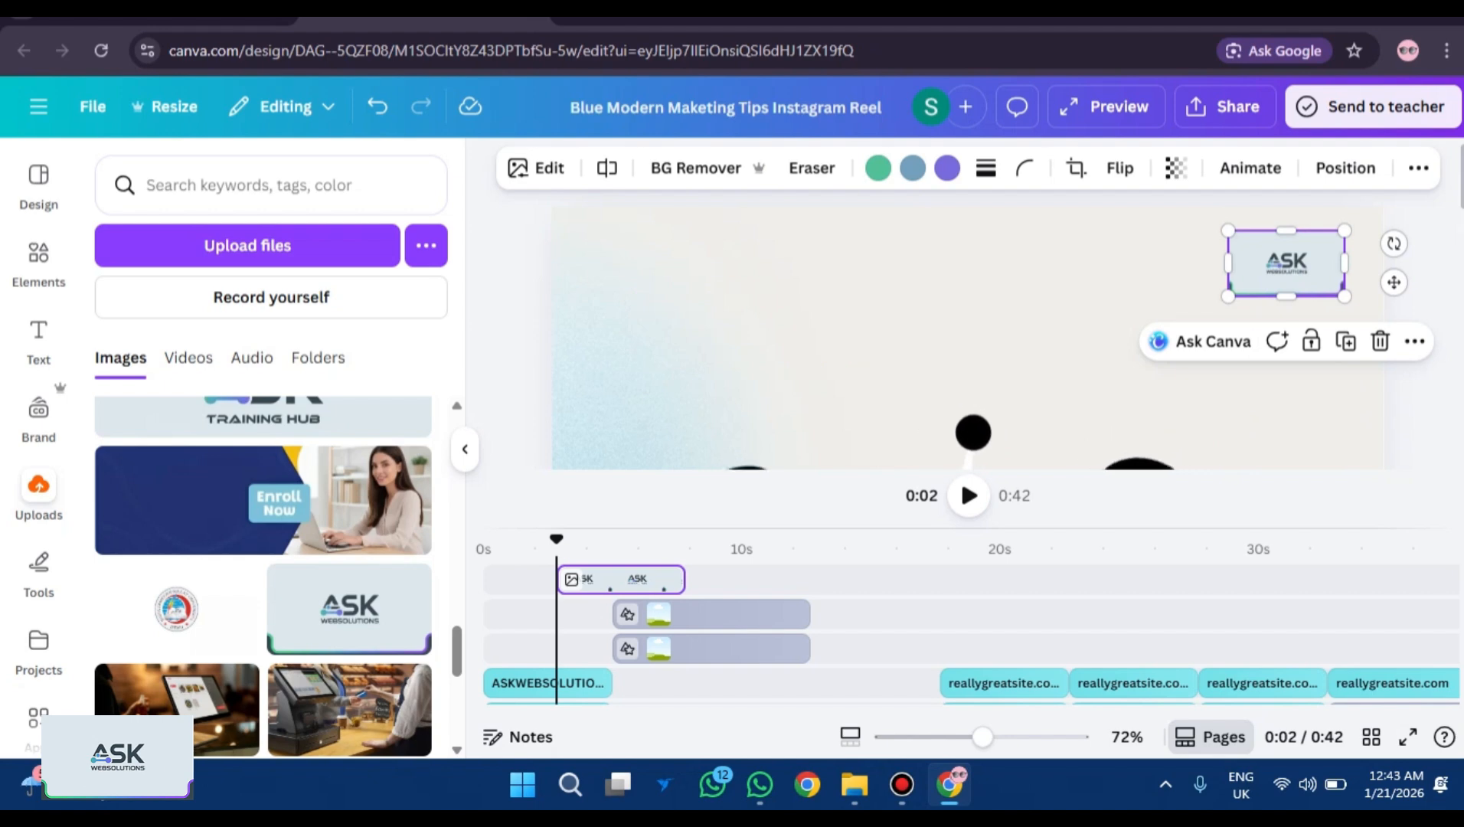
{"action": "left_click_drag", "start_coordinate": [1274, 273], "coordinate": [1261, 272]}
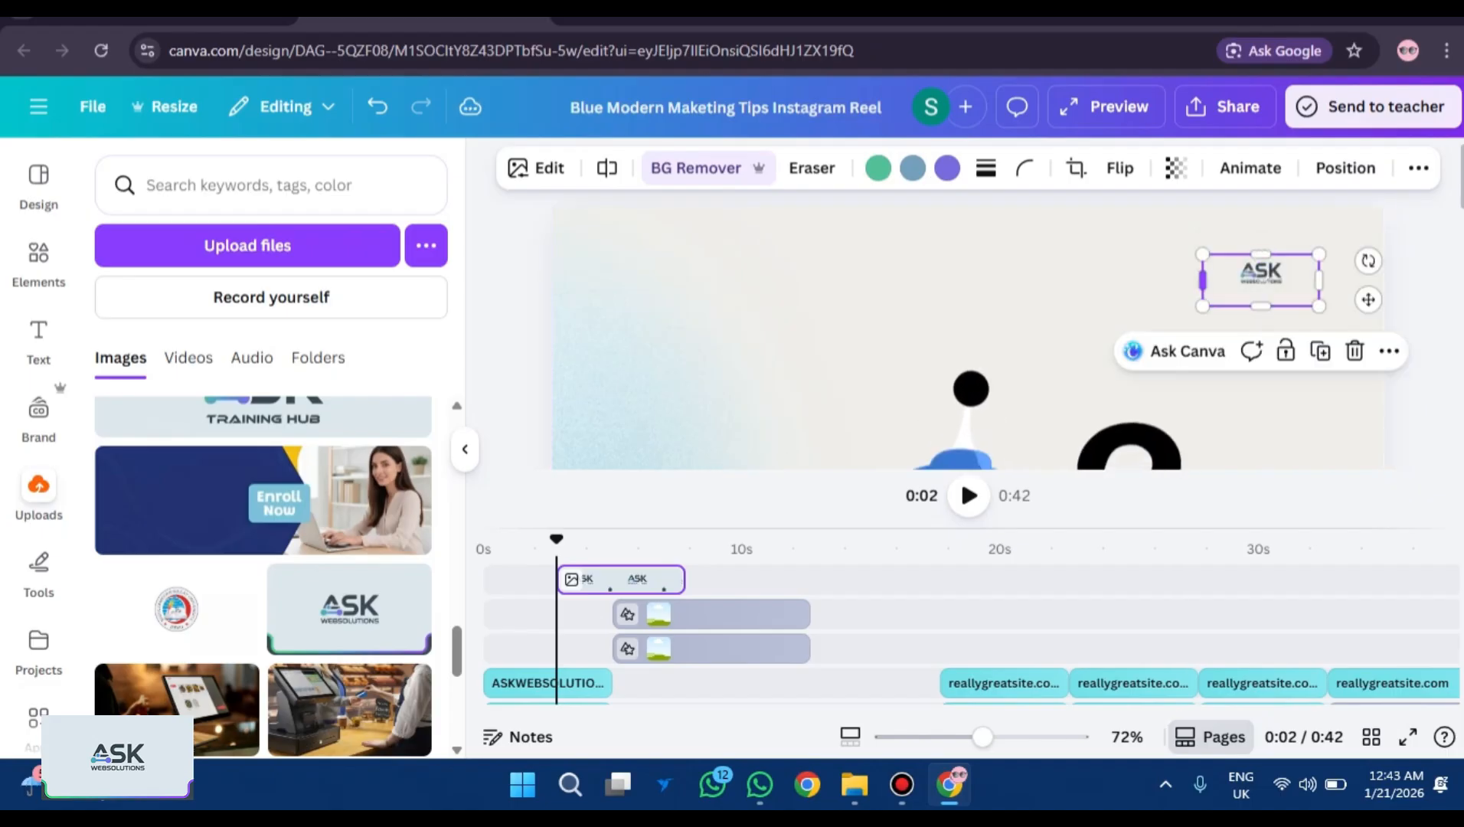
{"action": "left_click_drag", "start_coordinate": [1201, 273], "coordinate": [1292, 273]}
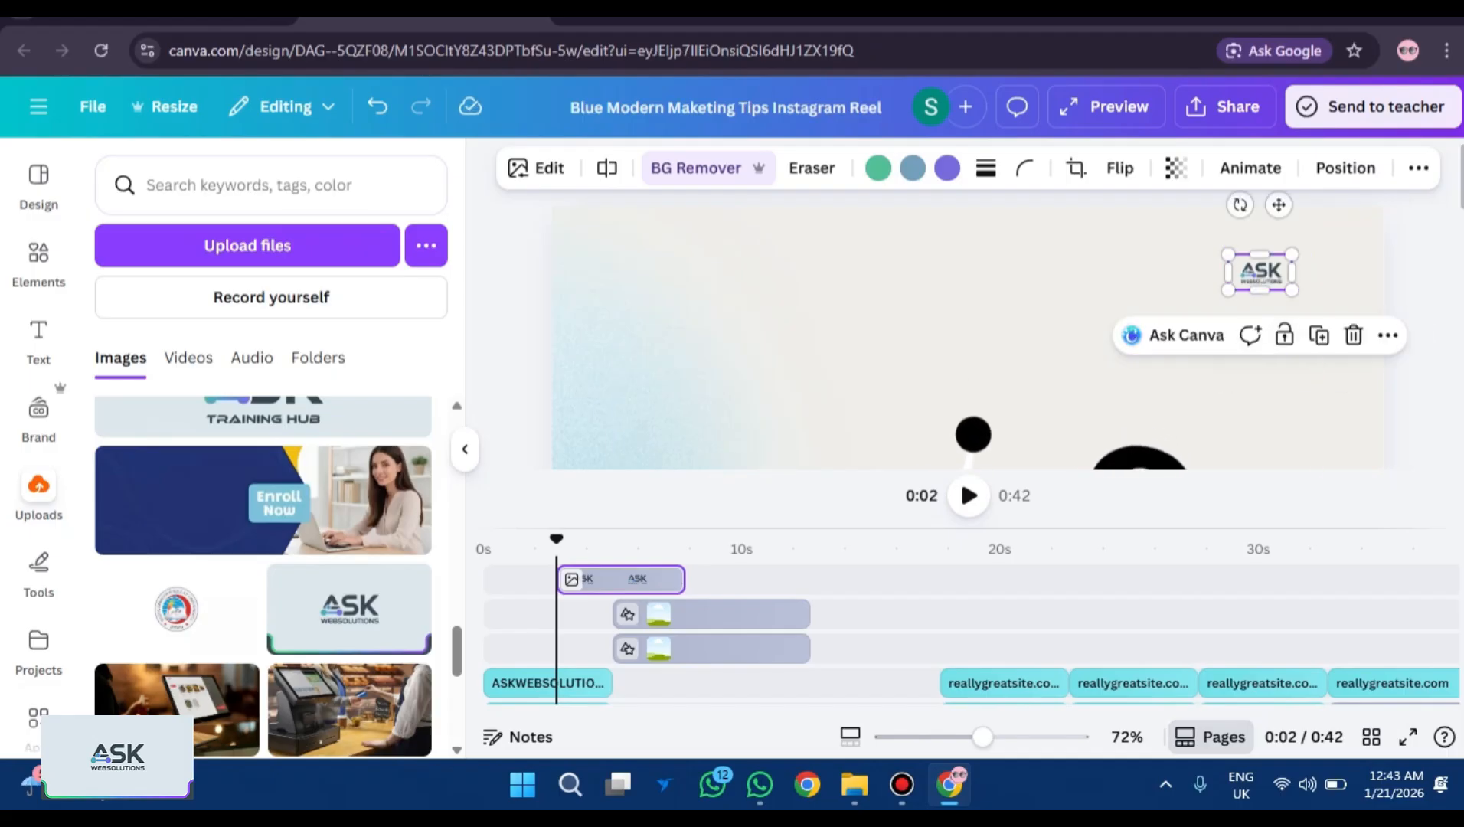
Resize the logo to about 175 by 99 and trim its edges in the top-right corner.
{"action": "left_click", "coordinate": [1259, 272]}
{"action": "left_click_drag", "start_coordinate": [1227, 290], "coordinate": [1187, 313]}
{"action": "key", "text": "Escape"}
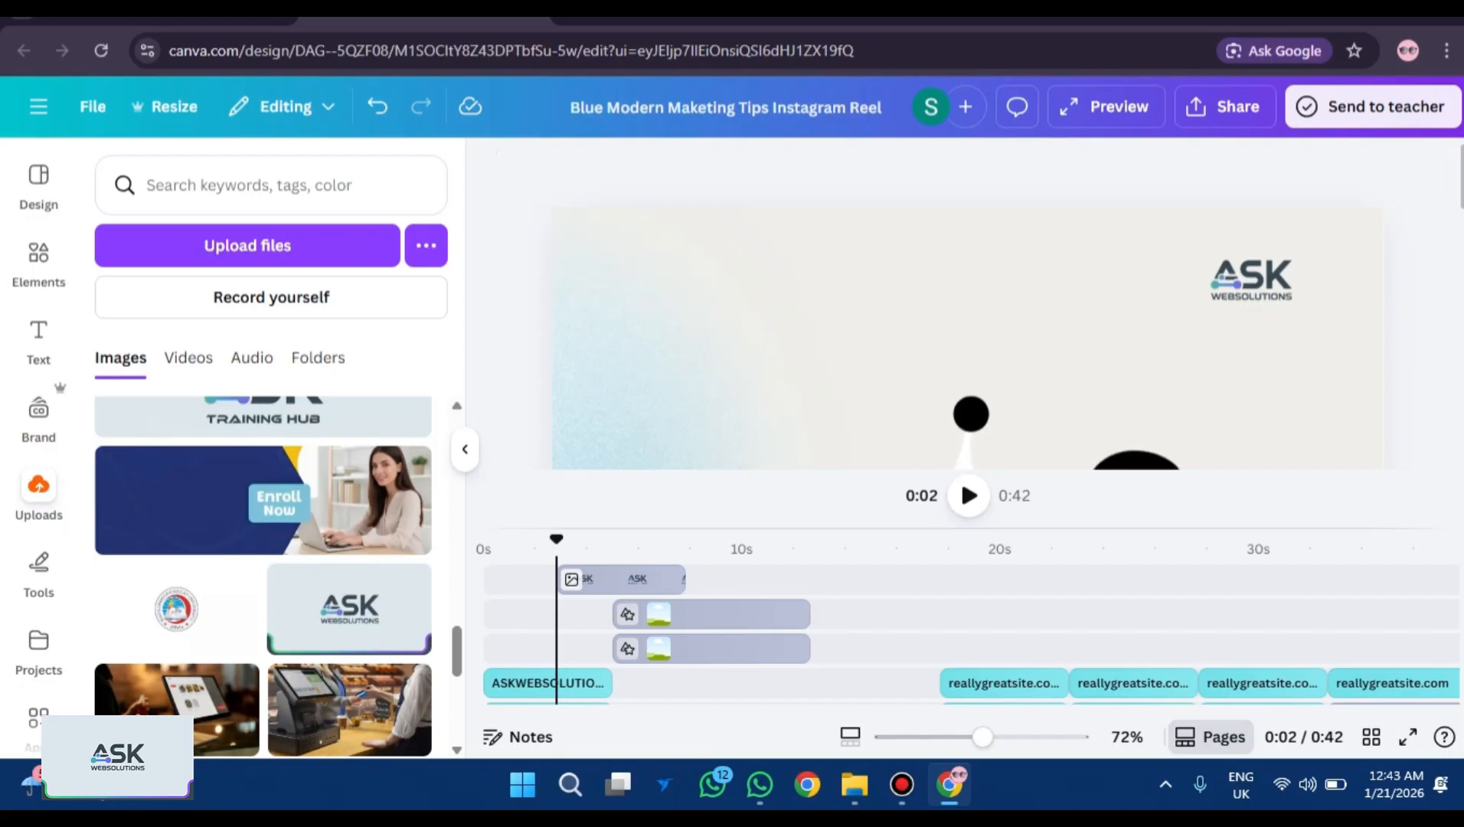
{"action": "left_click", "coordinate": [1249, 279]}
{"action": "left_click_drag", "start_coordinate": [1186, 313], "coordinate": [1181, 282]}
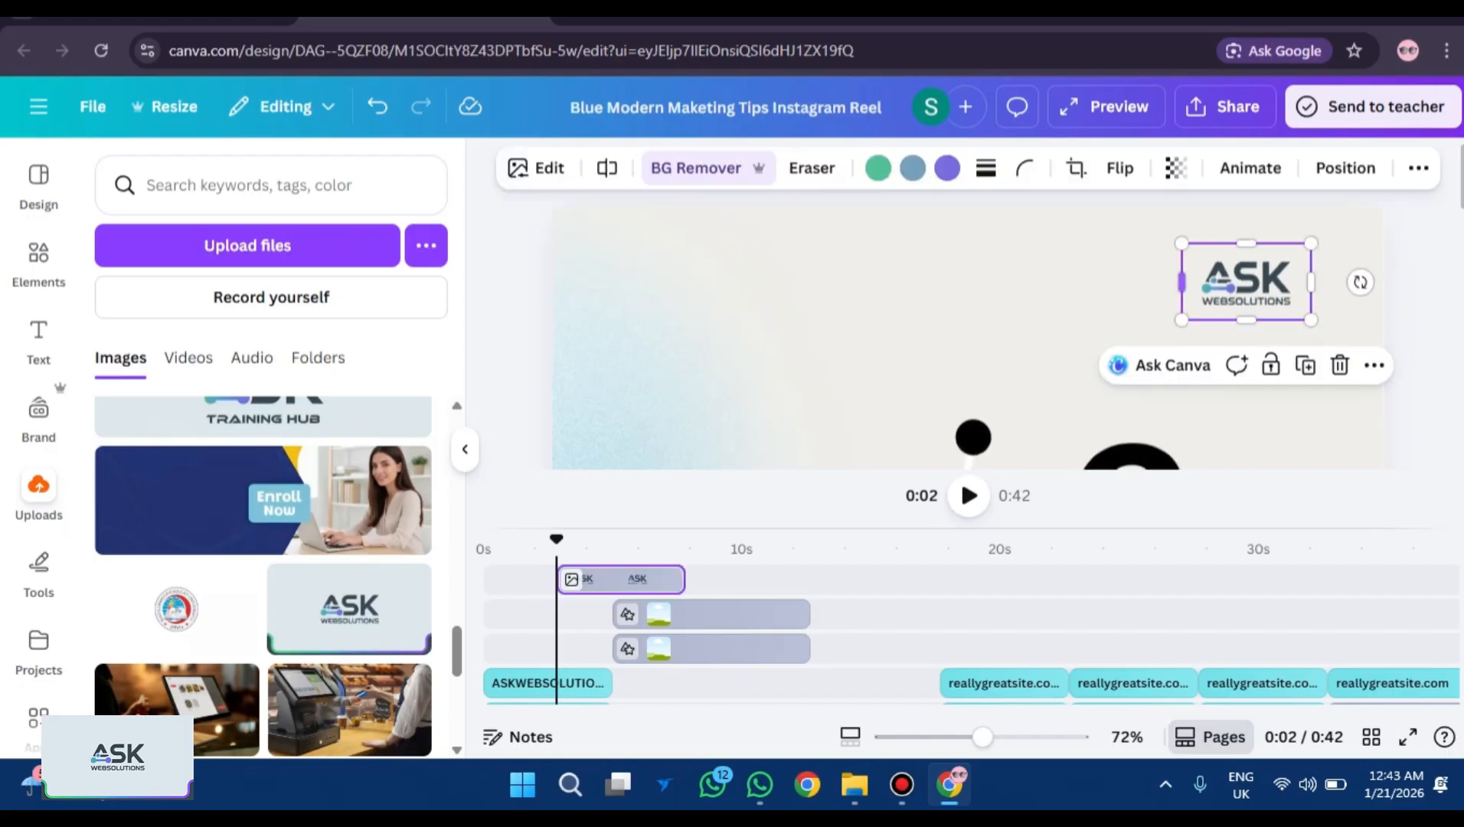
{"action": "left_click_drag", "start_coordinate": [1311, 282], "coordinate": [1301, 282]}
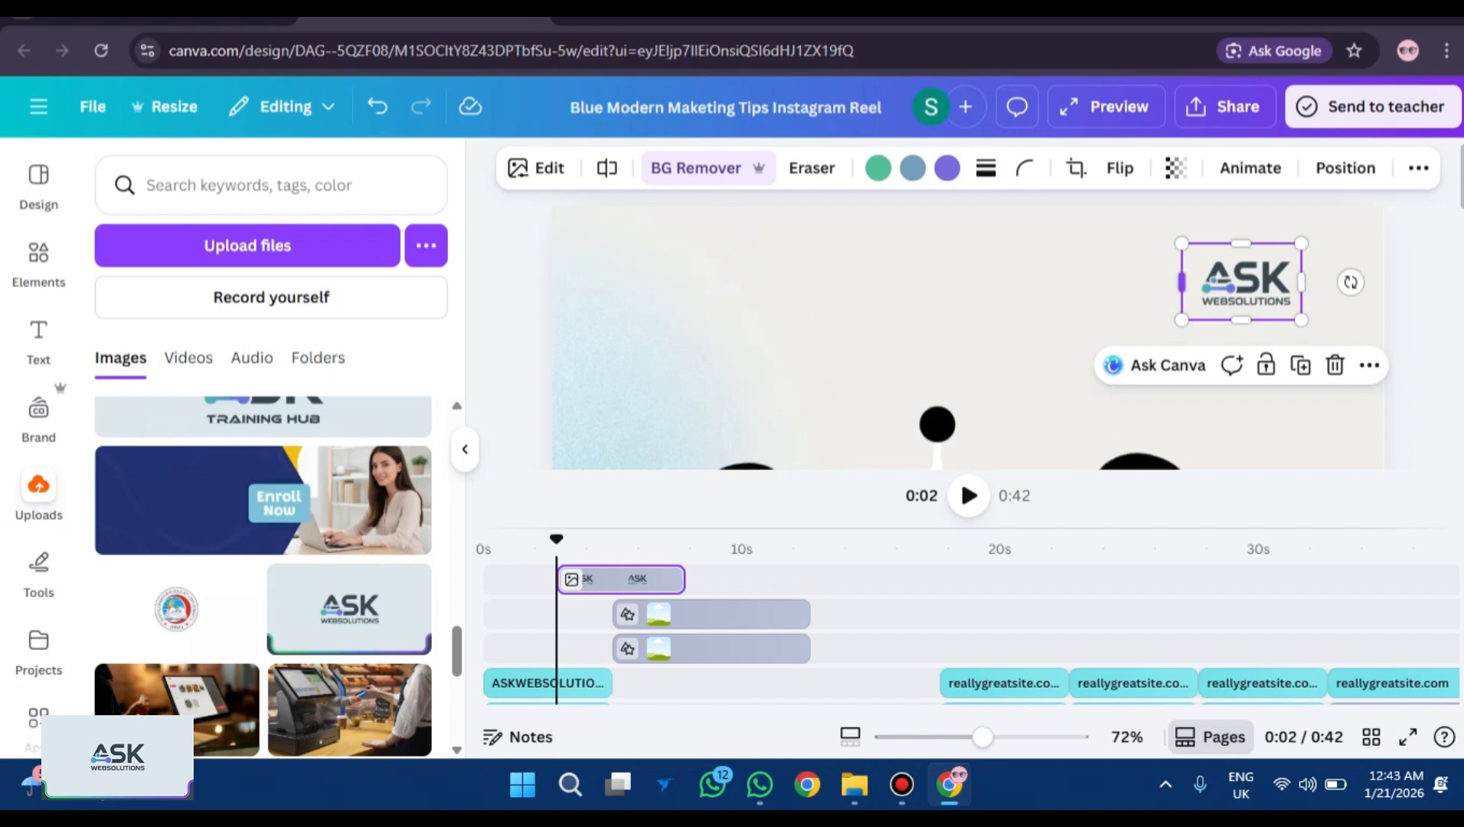
{"action": "left_click_drag", "start_coordinate": [1182, 281], "coordinate": [1180, 326]}
{"action": "left_click", "coordinate": [1126, 329]}
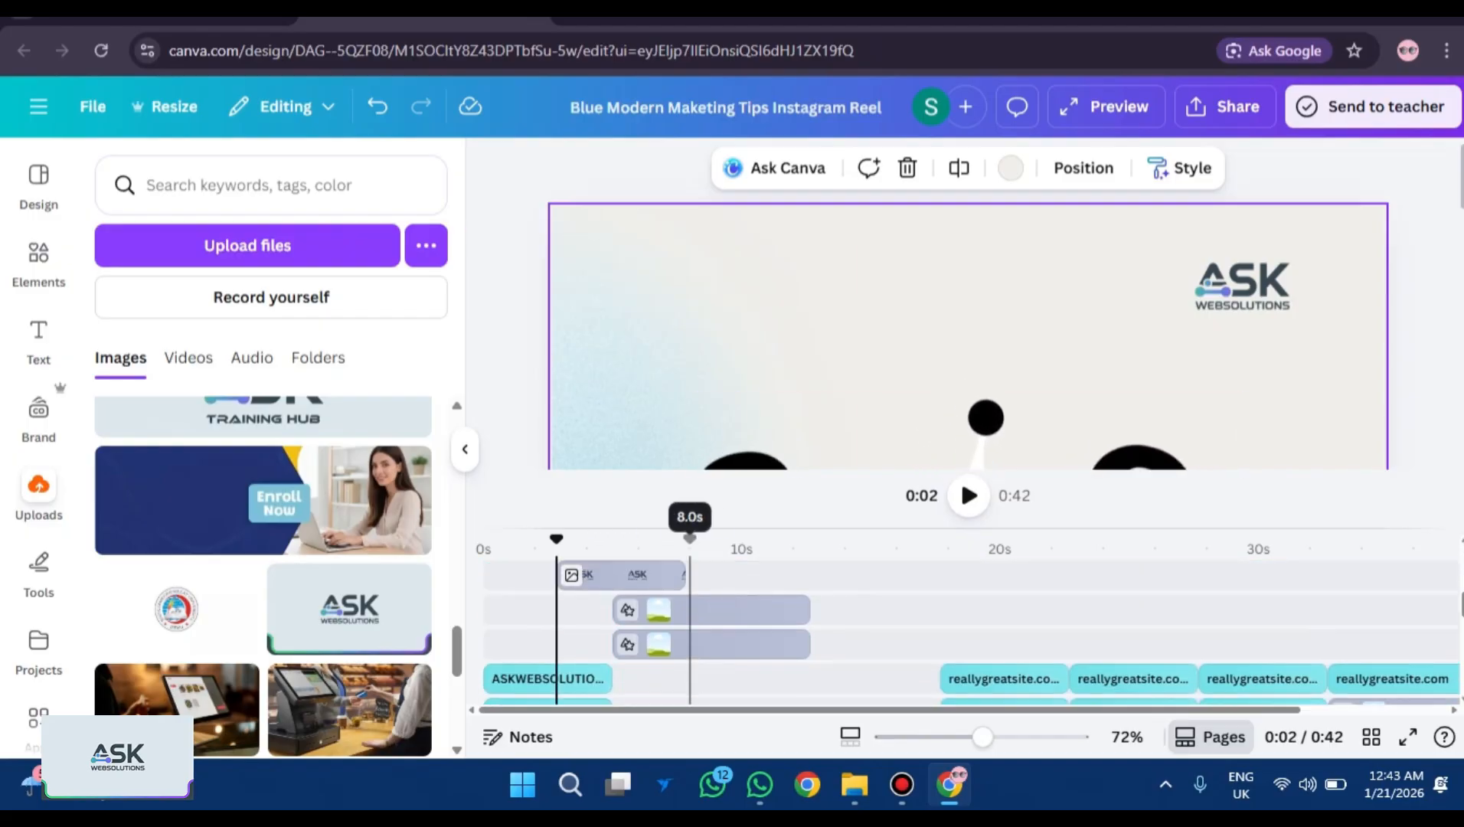
Extend the ASK logo's timing so it shows from the start to the end of the video.
{"action": "left_click", "coordinate": [1271, 301]}
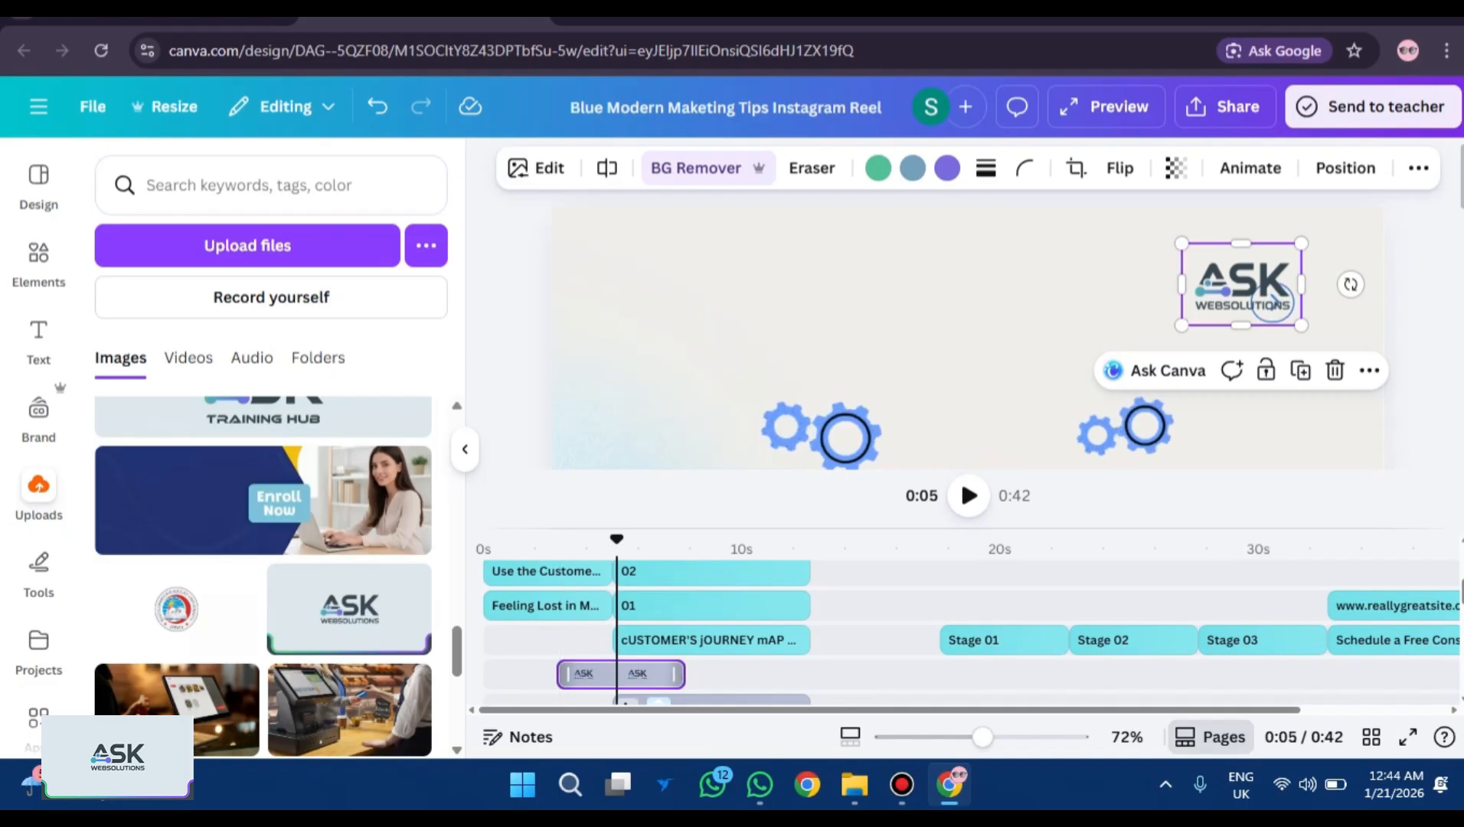
{"action": "left_click_drag", "start_coordinate": [561, 673], "coordinate": [489, 674]}
{"action": "left_click_drag", "start_coordinate": [683, 674], "coordinate": [1450, 674]}
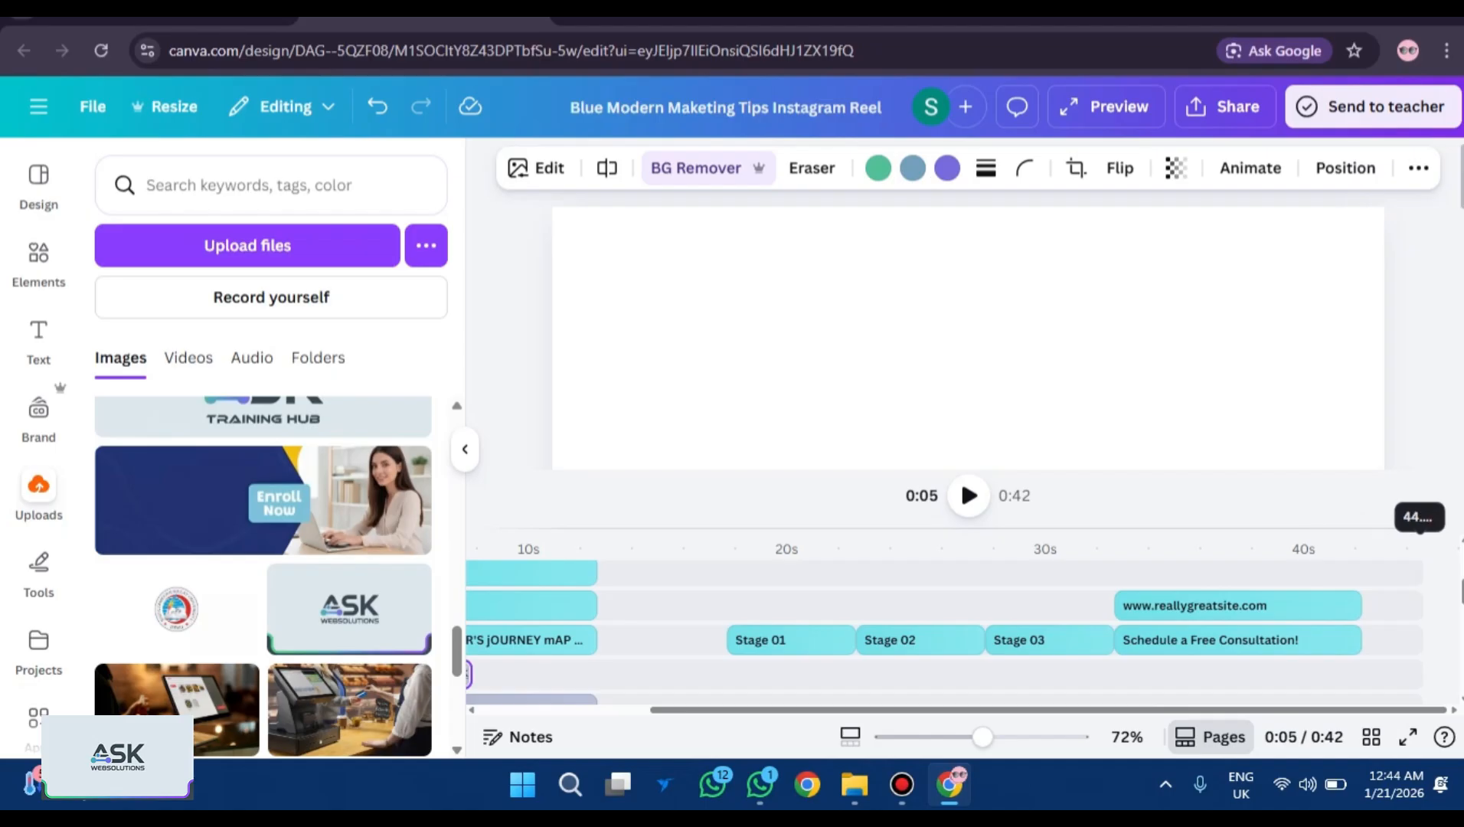
{"action": "scroll", "coordinate": [1394, 627], "scroll_direction": "down", "scroll_amount": 4}
{"action": "scroll", "coordinate": [1406, 628], "scroll_direction": "right", "scroll_amount": 2}
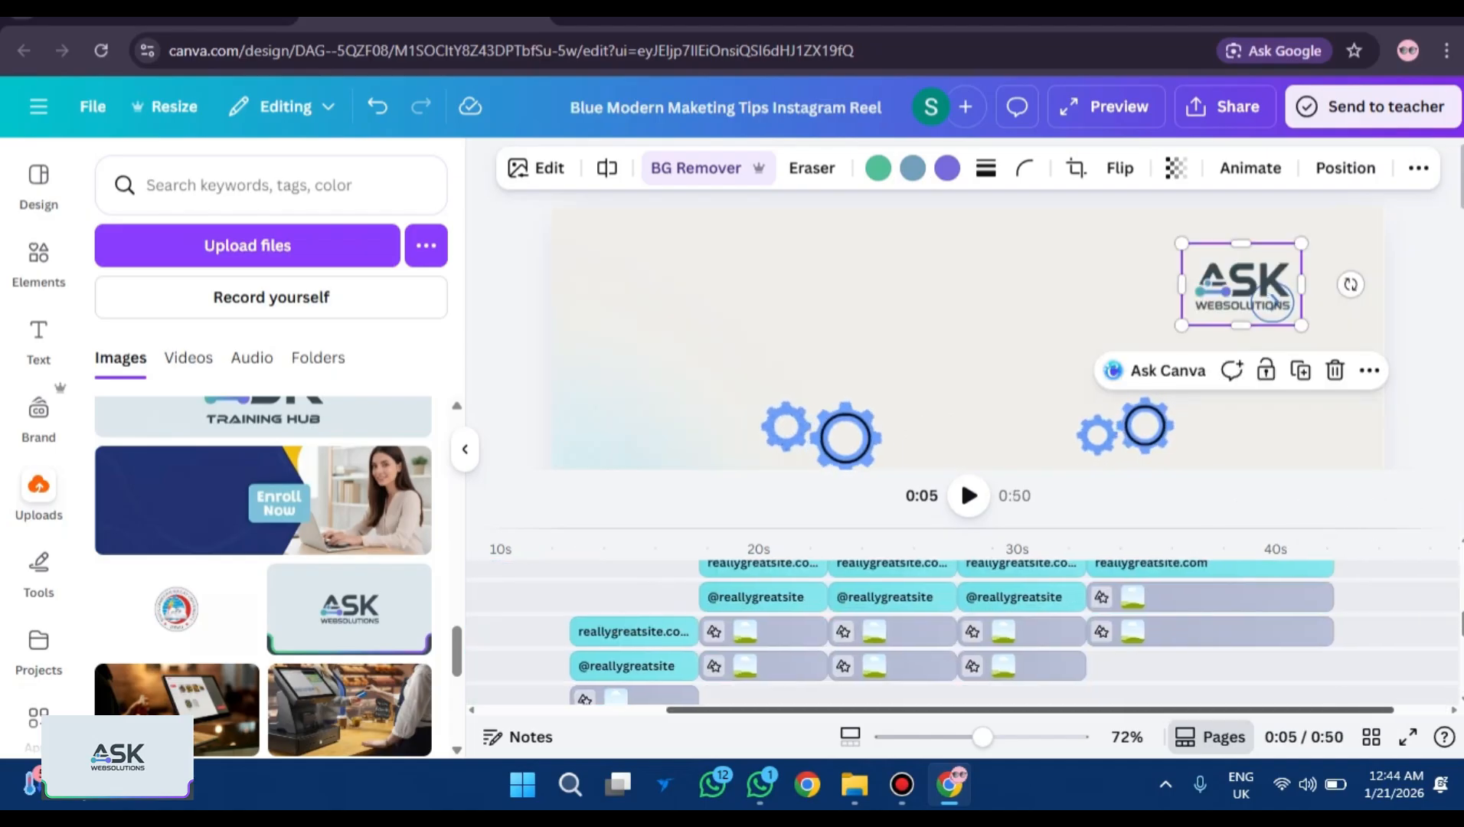
{"action": "scroll", "coordinate": [1412, 627], "scroll_direction": "up", "scroll_amount": 5}
{"action": "scroll", "coordinate": [1411, 613], "scroll_direction": "up", "scroll_amount": 2}
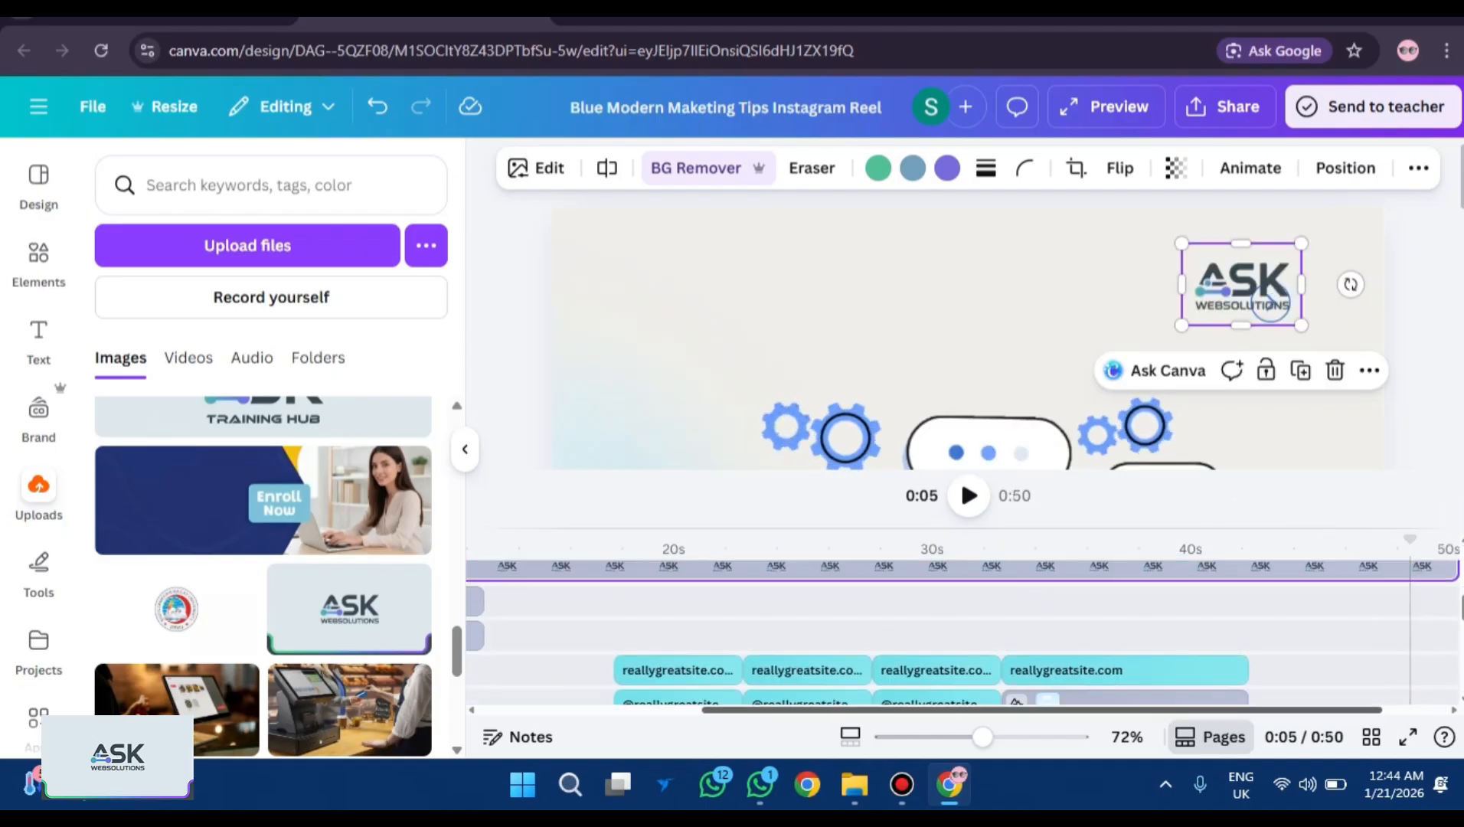
{"action": "scroll", "coordinate": [1355, 567], "scroll_direction": "right", "scroll_amount": 2}
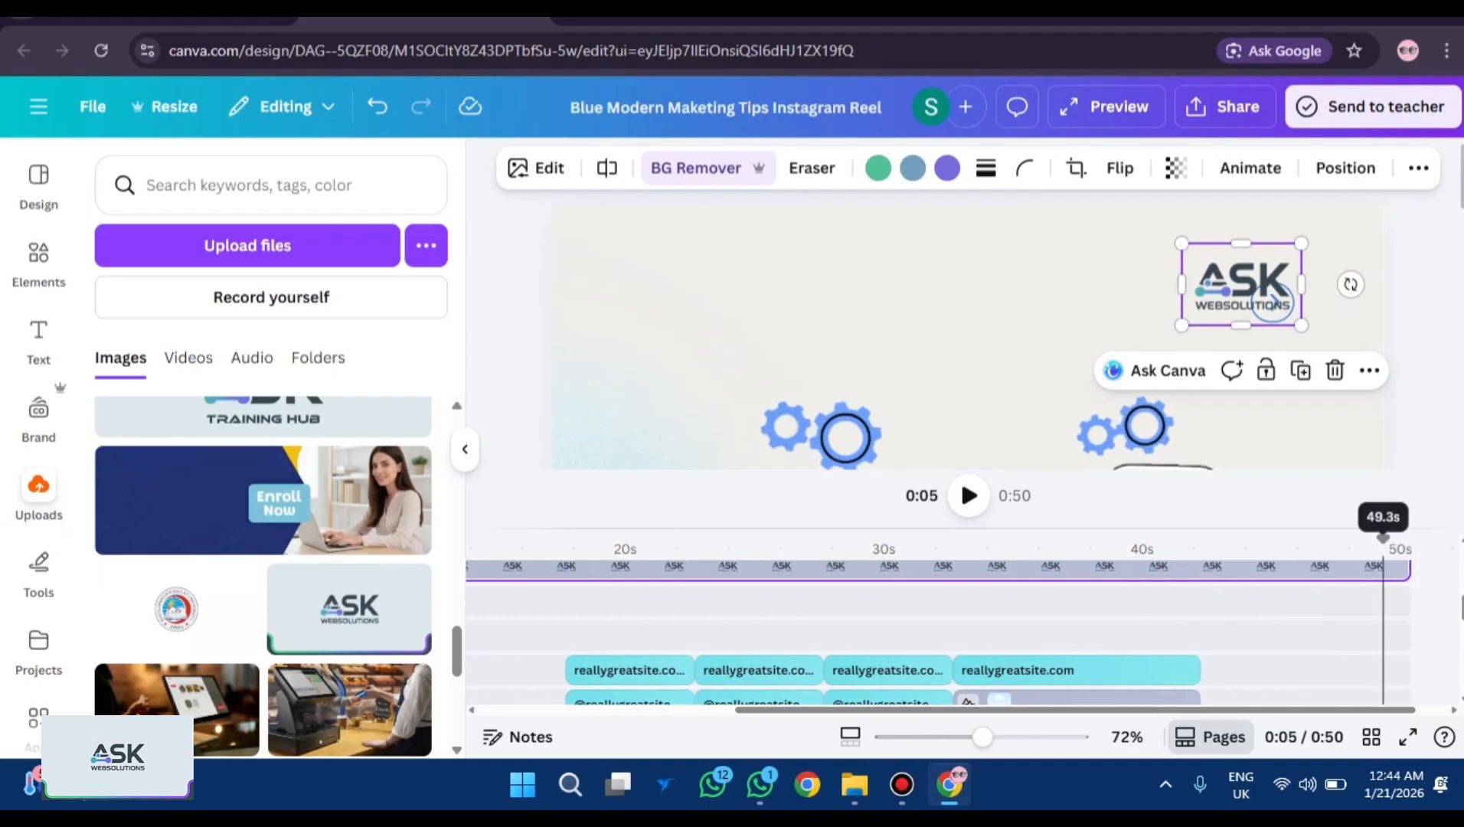
Trim the ASK logo clip to end at 42.2 seconds and play the reel full screen.
{"action": "right_click", "coordinate": [1382, 567]}
{"action": "left_click", "coordinate": [1411, 567]}
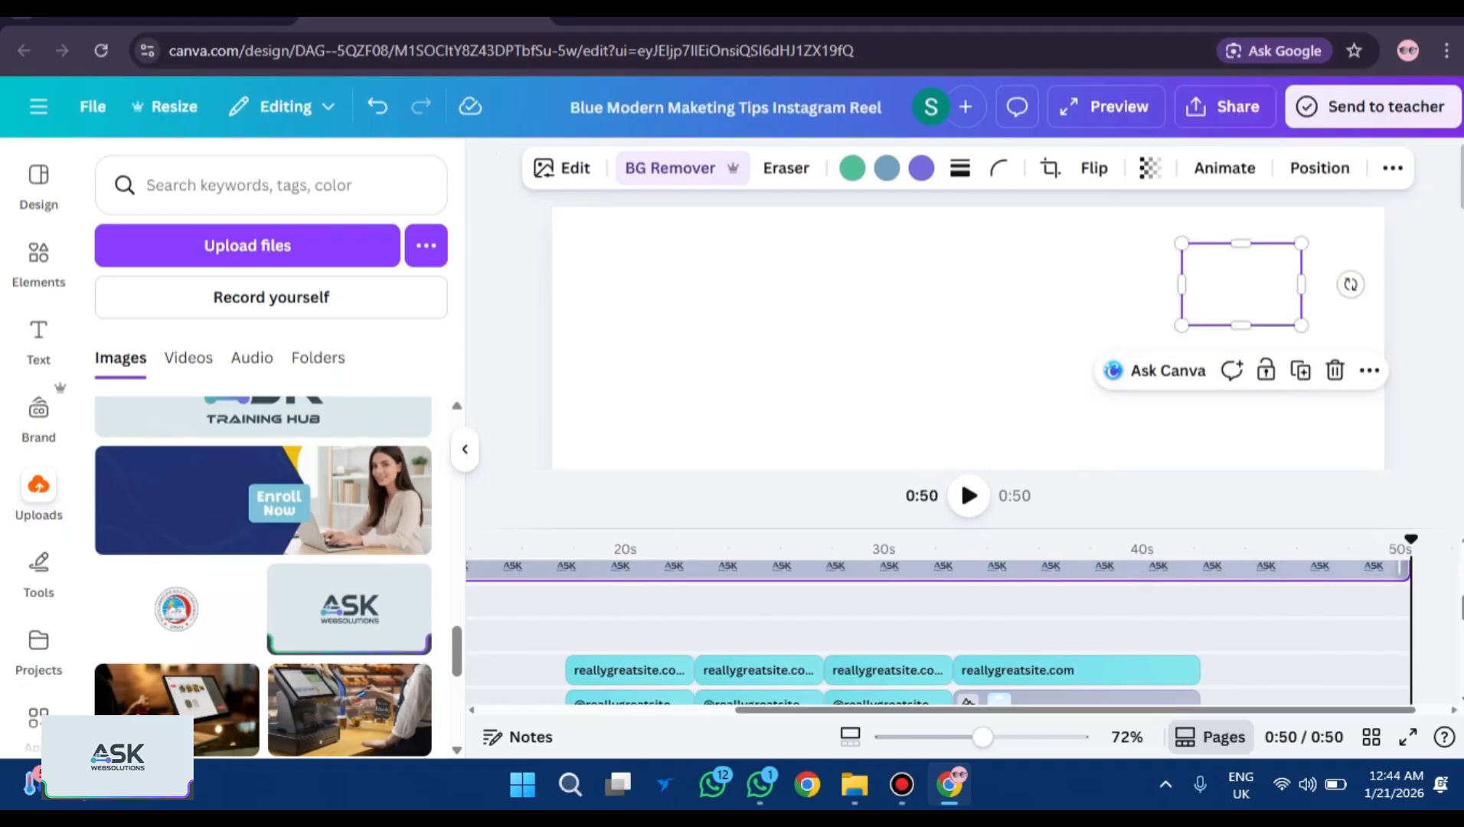
{"action": "left_click_drag", "start_coordinate": [1407, 568], "coordinate": [1154, 570]}
{"action": "left_click_drag", "start_coordinate": [1216, 710], "coordinate": [773, 710]}
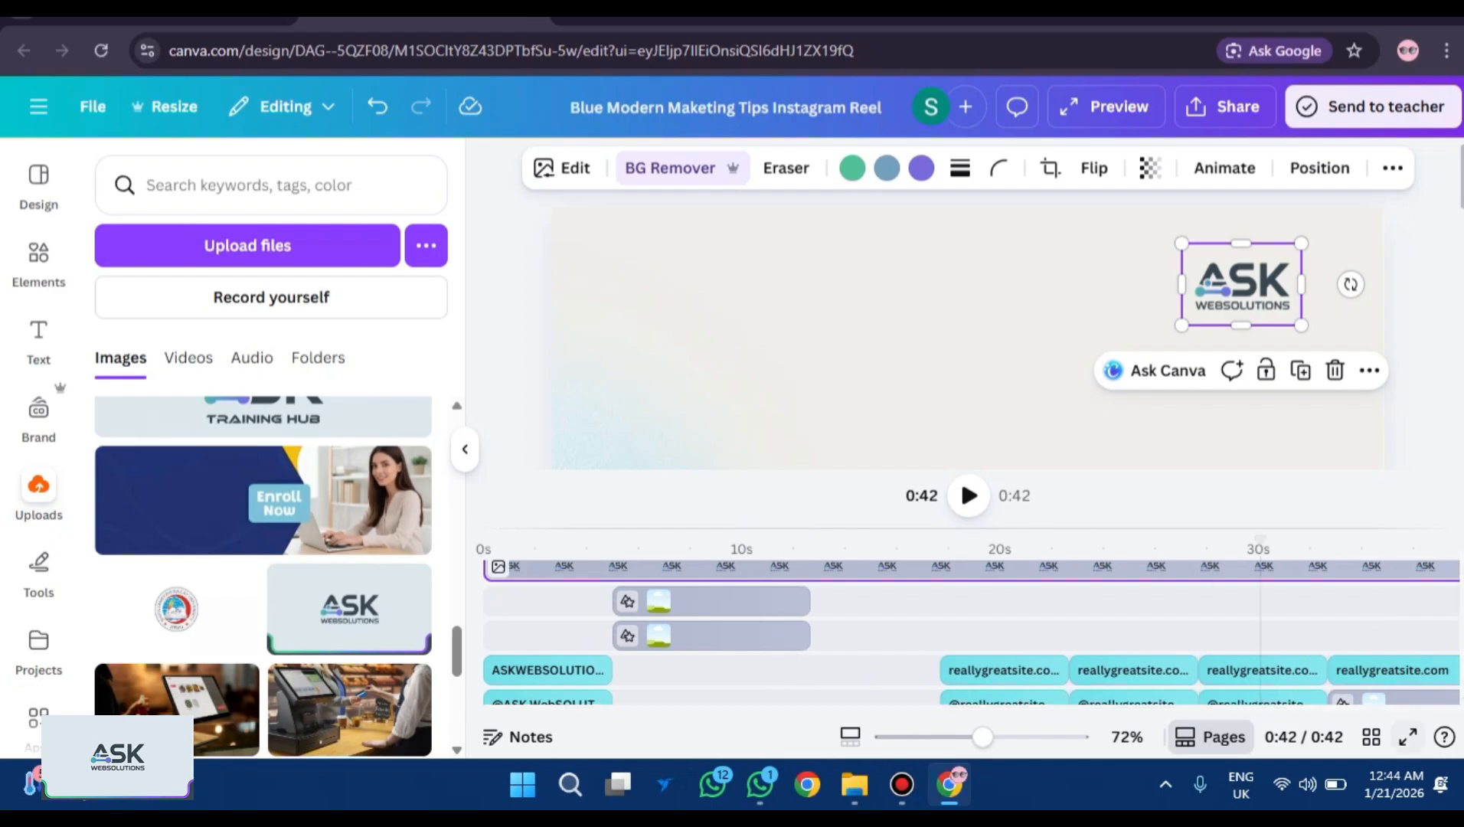
{"action": "left_click", "coordinate": [1406, 736]}
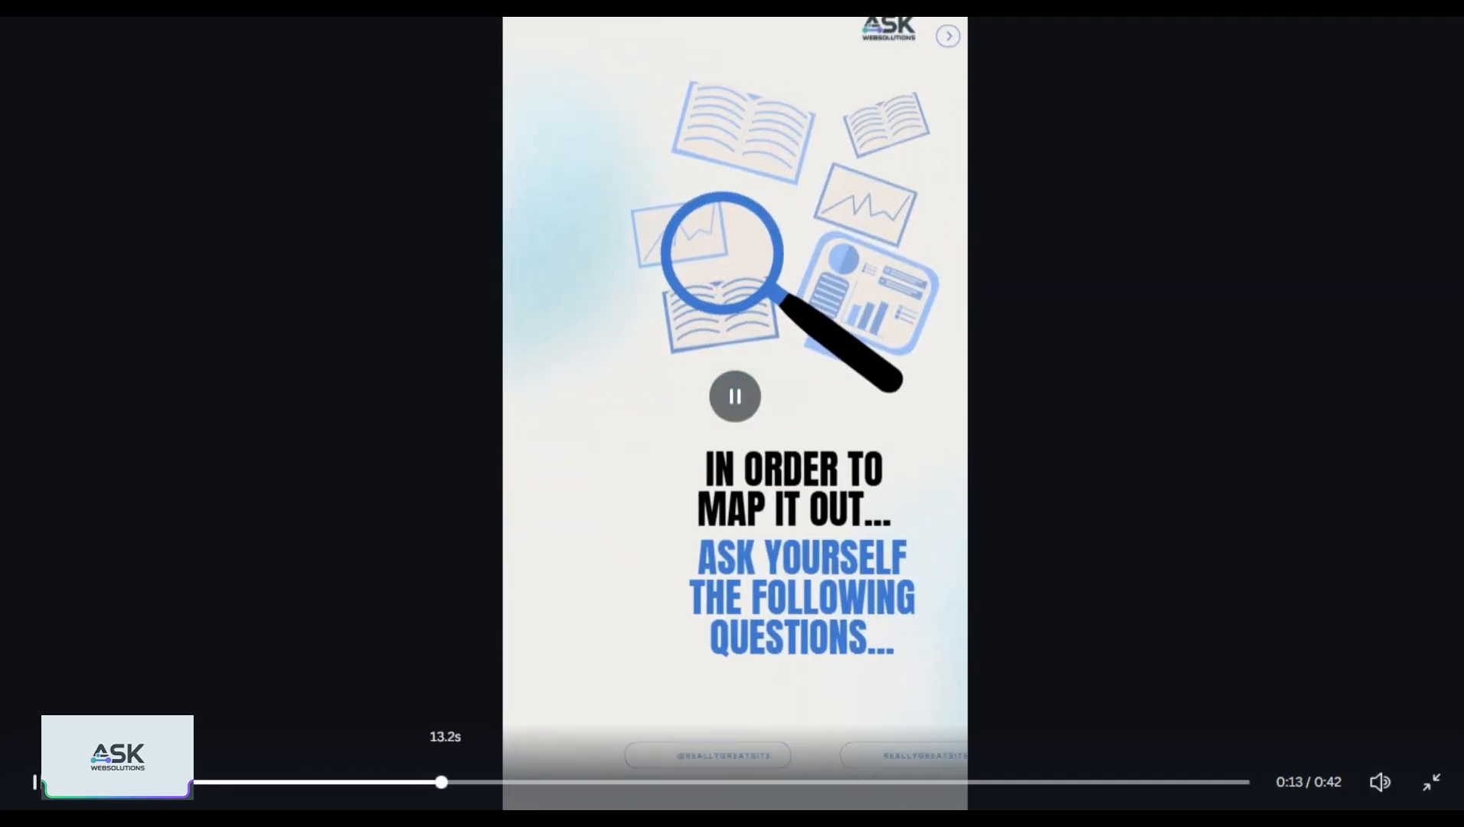
Skip playback to 0:37, then exit full screen and close the preview back to the editor.
{"action": "left_click_drag", "start_coordinate": [444, 782], "coordinate": [79, 781]}
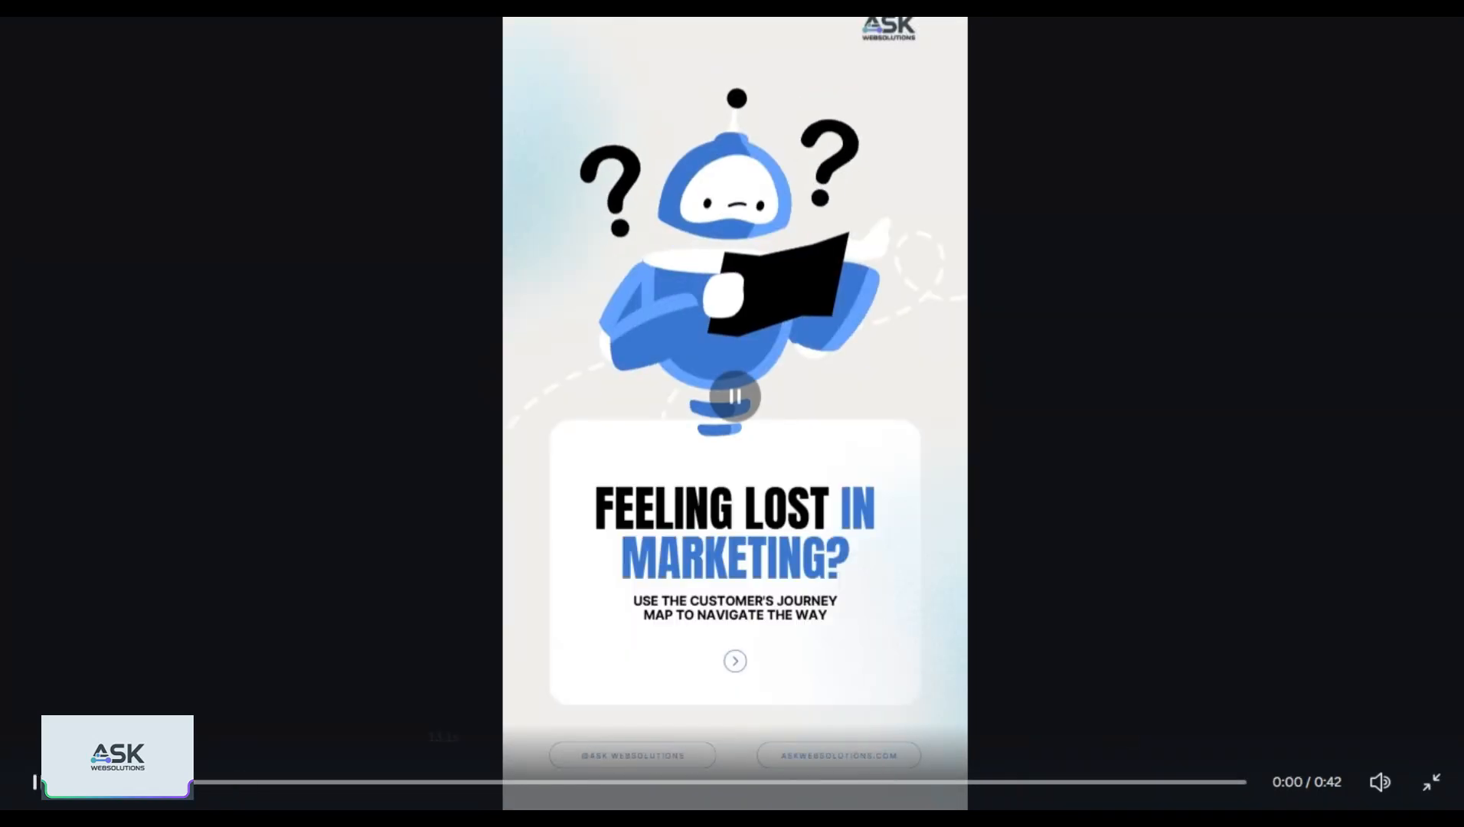
{"action": "key", "text": "Escape"}
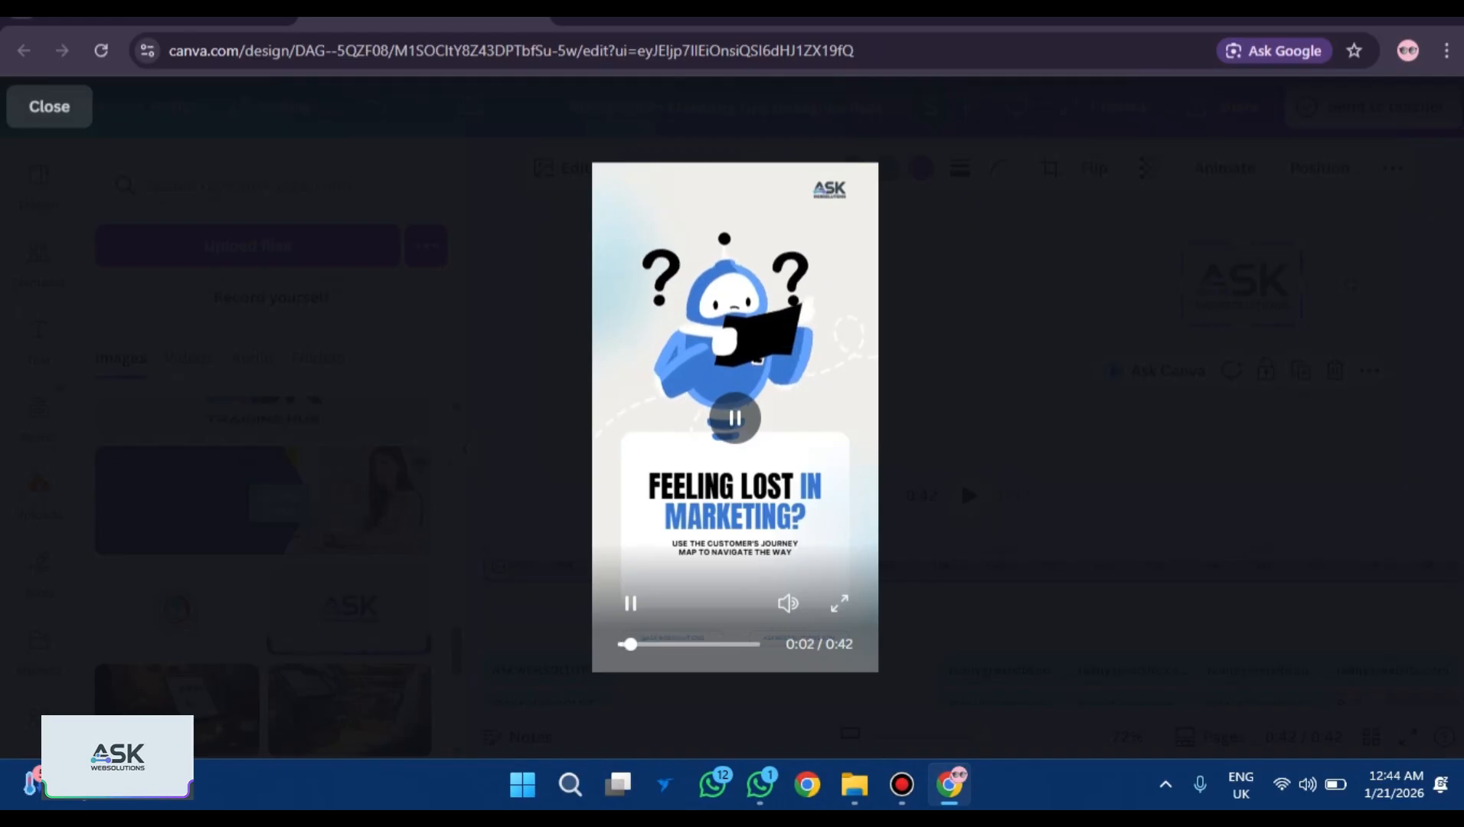
{"action": "key", "text": "Escape"}
{"action": "scroll", "coordinate": [842, 367], "scroll_direction": "down", "scroll_amount": 3}
{"action": "scroll", "coordinate": [765, 601], "scroll_direction": "down", "scroll_amount": 2}
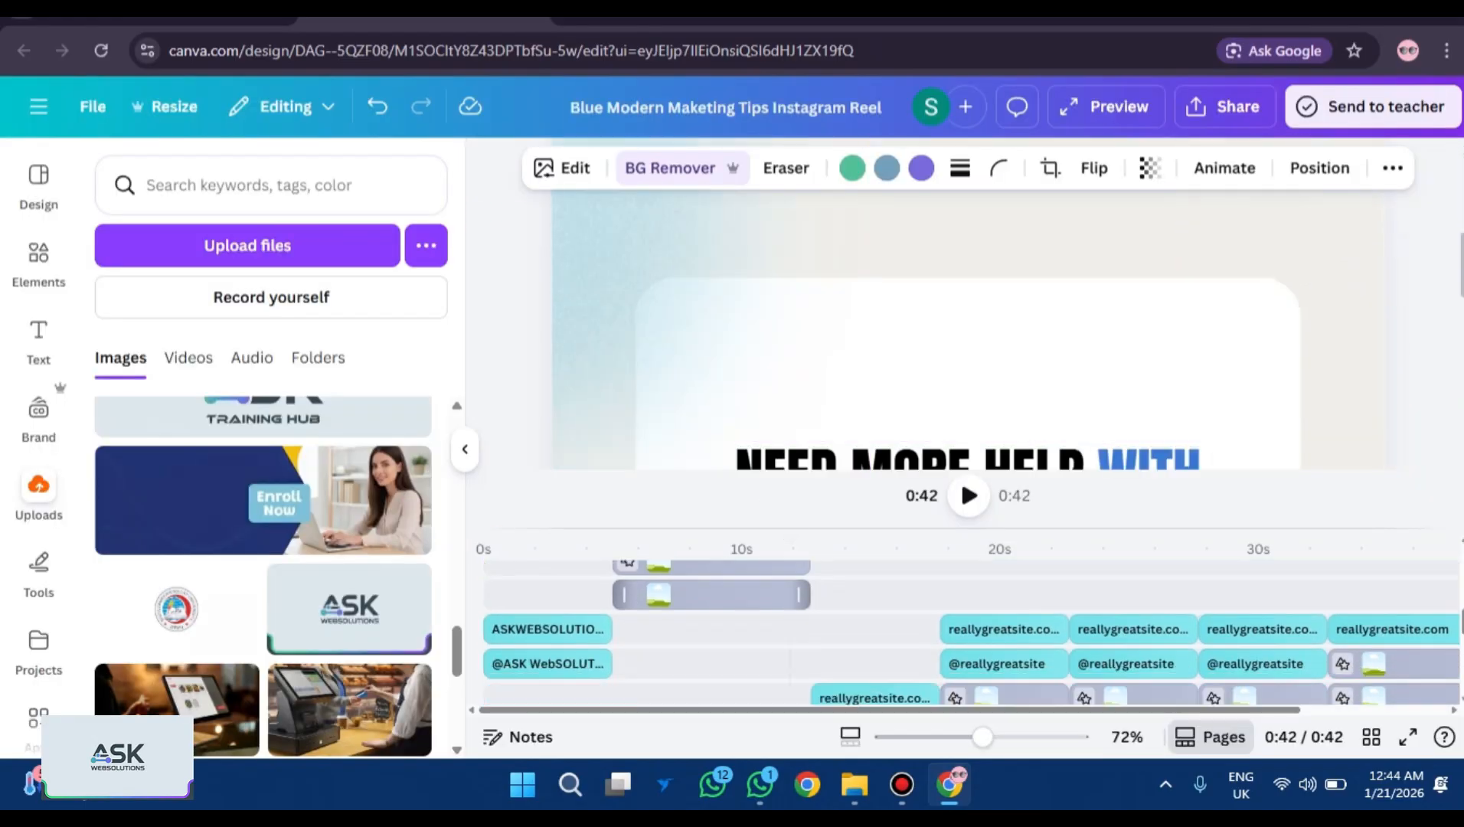
{"action": "scroll", "coordinate": [766, 601], "scroll_direction": "up", "scroll_amount": 1}
{"action": "scroll", "coordinate": [766, 600], "scroll_direction": "down", "scroll_amount": 2}
{"action": "scroll", "coordinate": [918, 612], "scroll_direction": "up", "scroll_amount": 2}
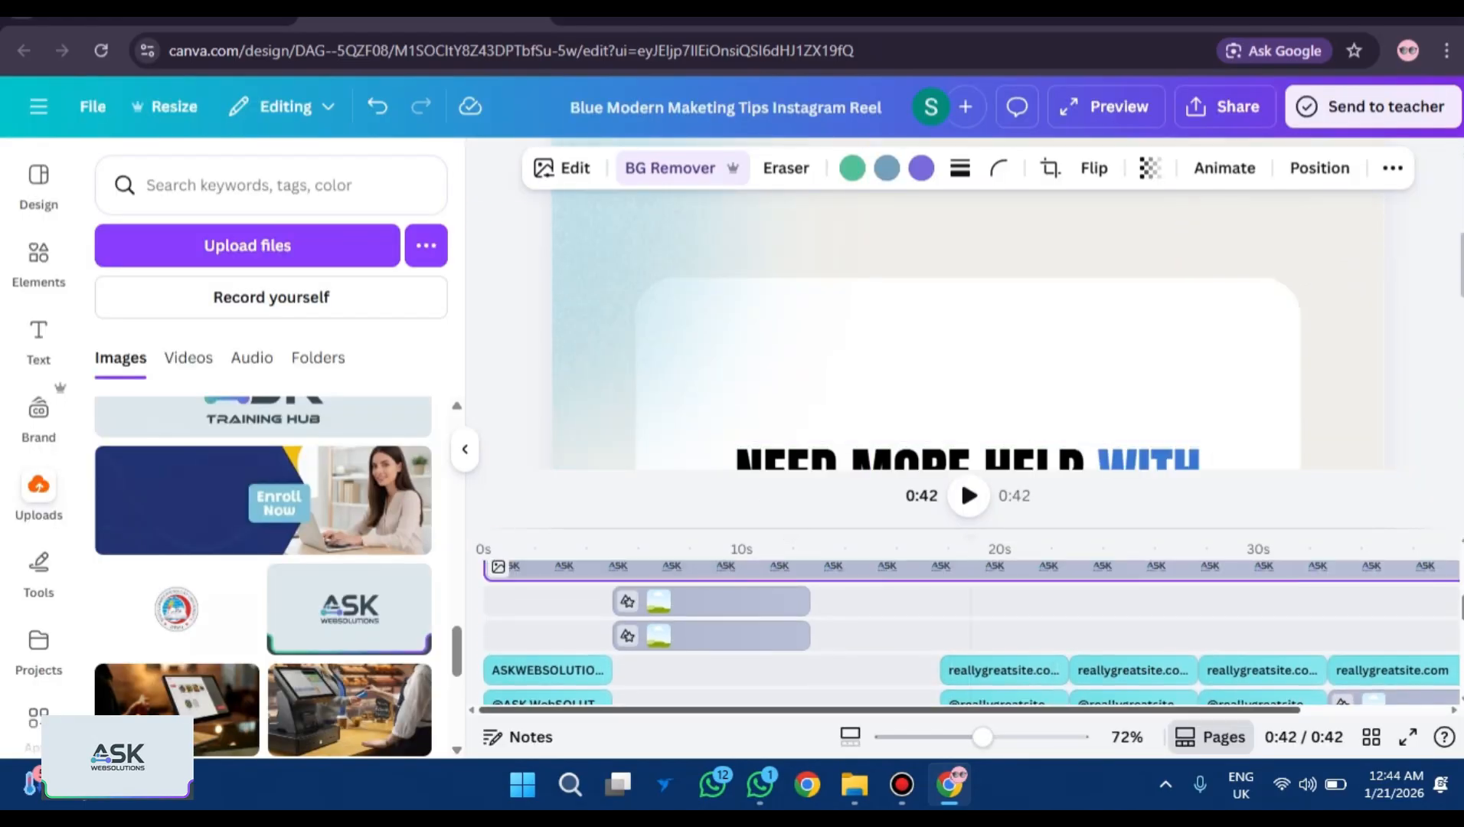
{"action": "scroll", "coordinate": [919, 612], "scroll_direction": "down", "scroll_amount": 2}
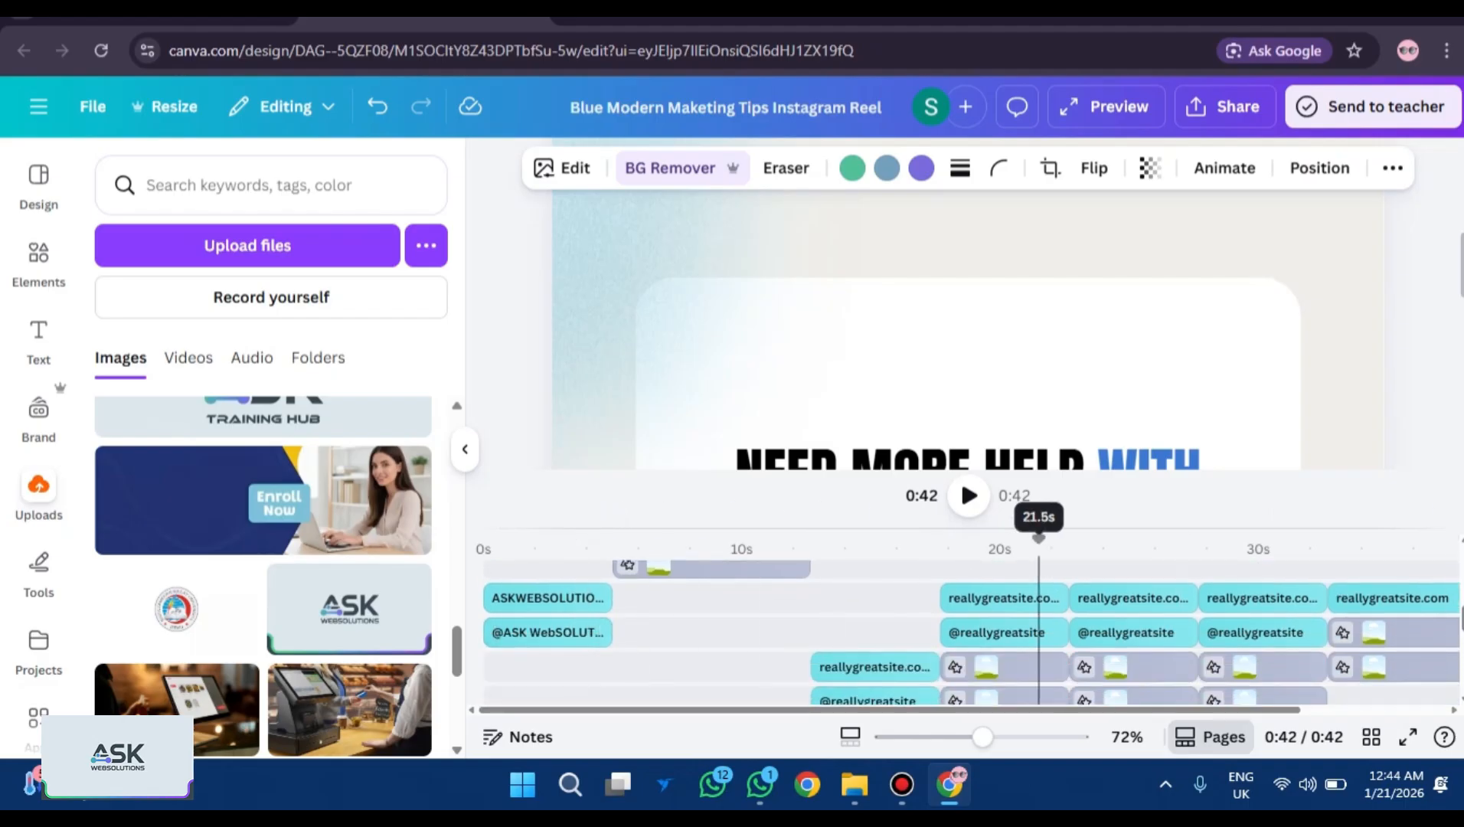
{"action": "left_click", "coordinate": [1010, 598]}
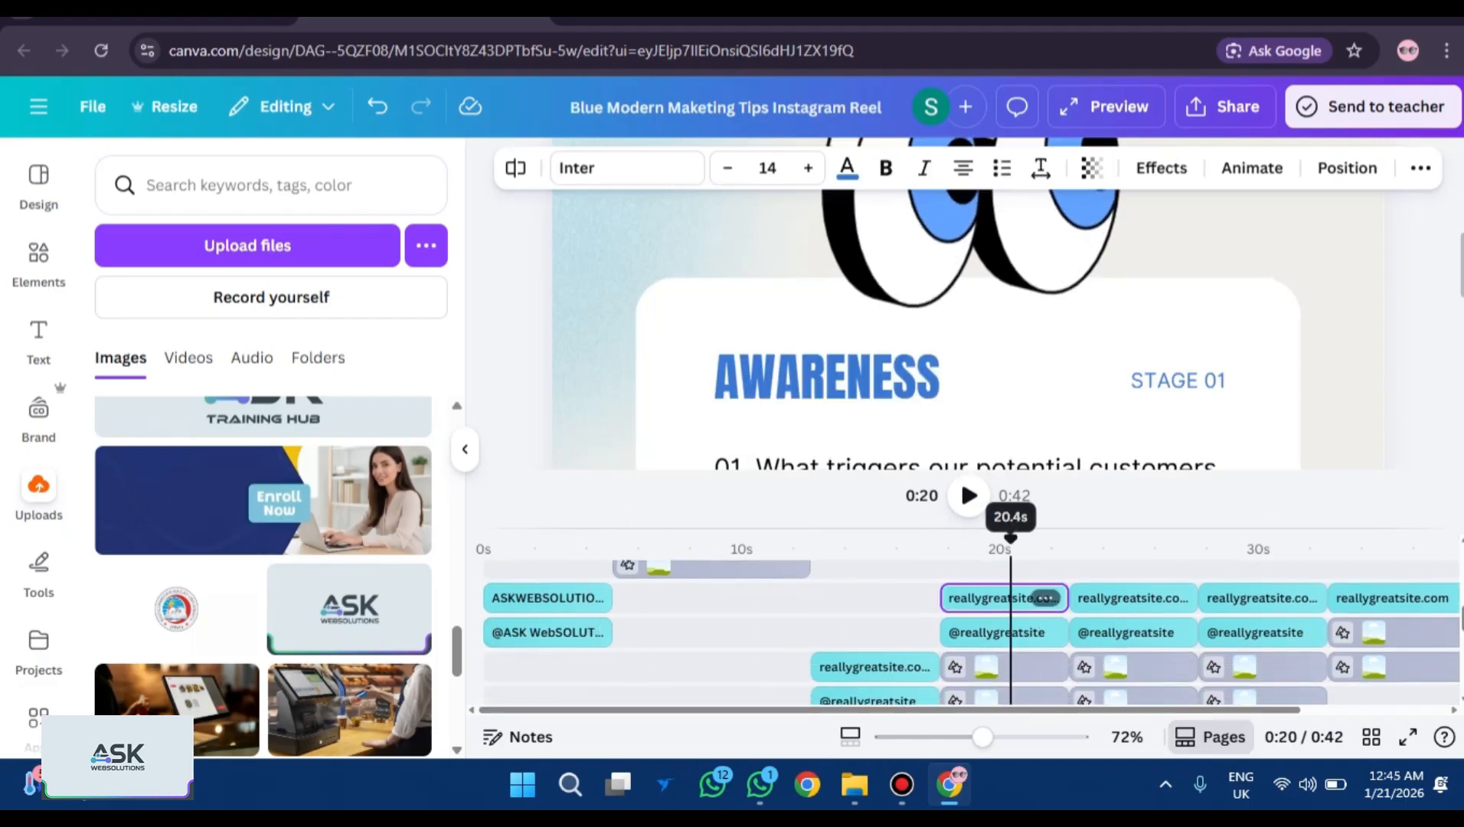
{"action": "scroll", "coordinate": [967, 329], "scroll_direction": "down", "scroll_amount": 5}
{"action": "scroll", "coordinate": [967, 329], "scroll_direction": "down", "scroll_amount": 3}
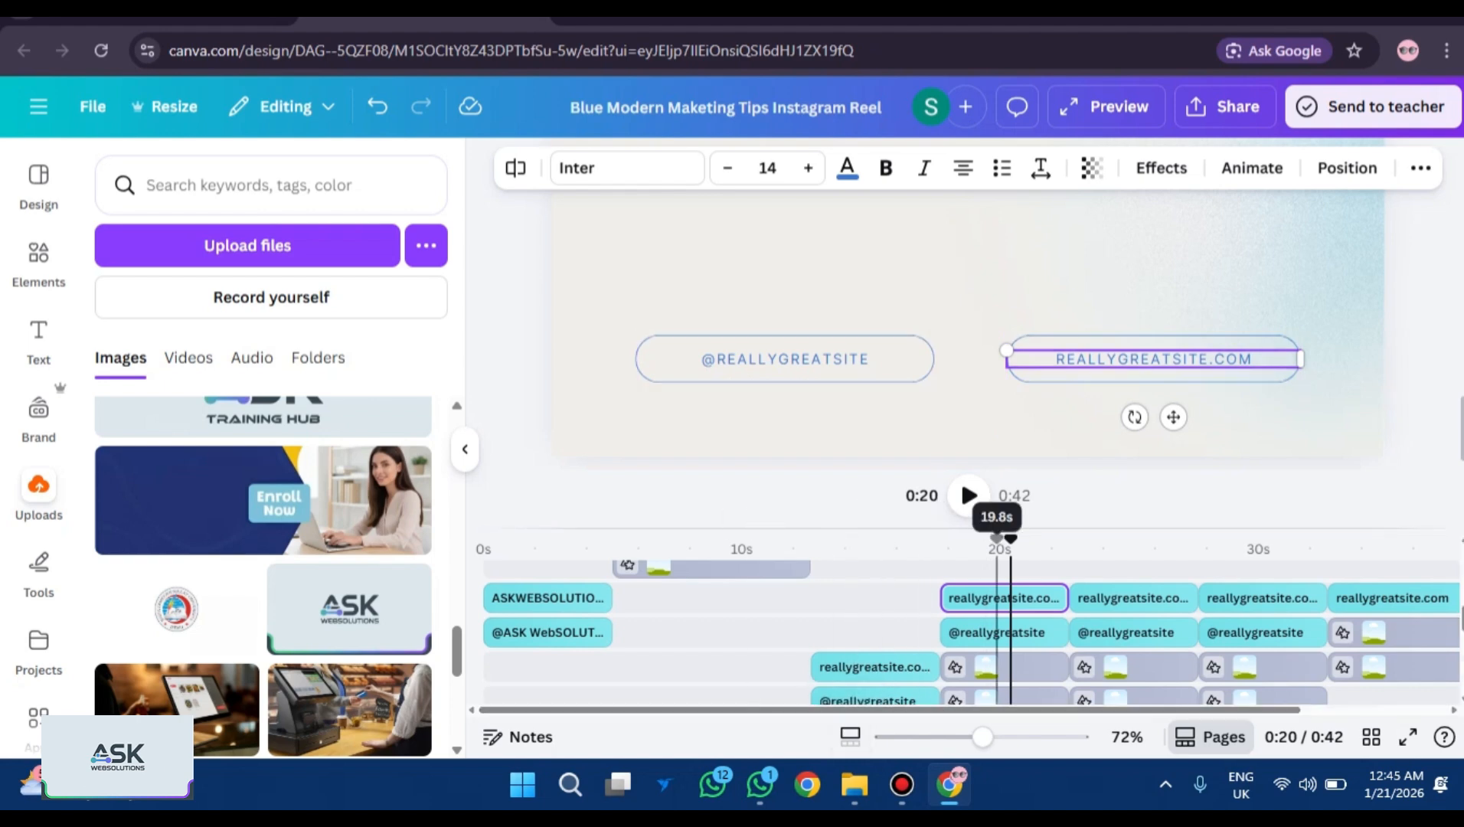
{"action": "double_click", "coordinate": [784, 358]}
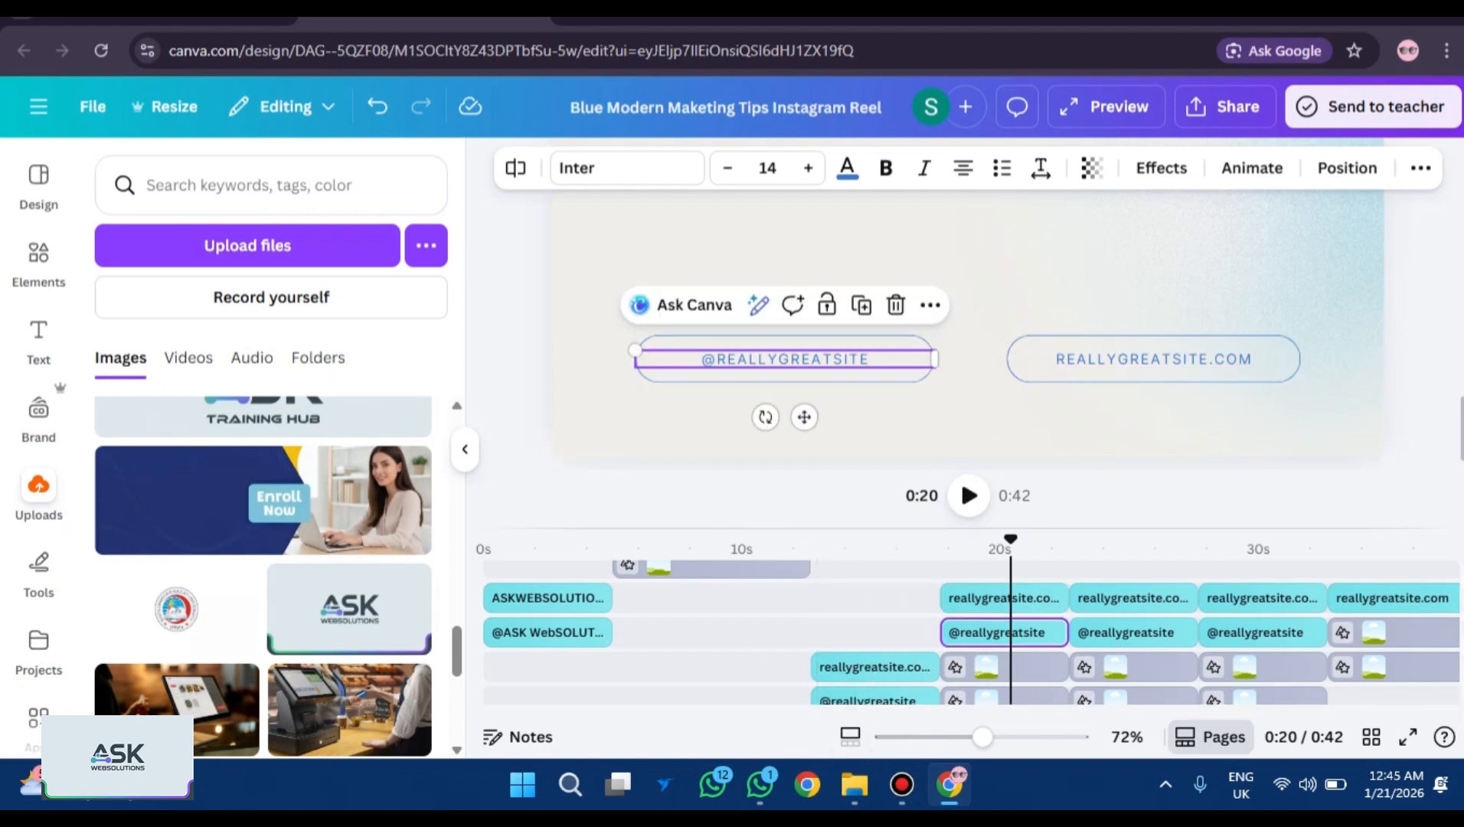
{"action": "key", "text": "BackSpace"}
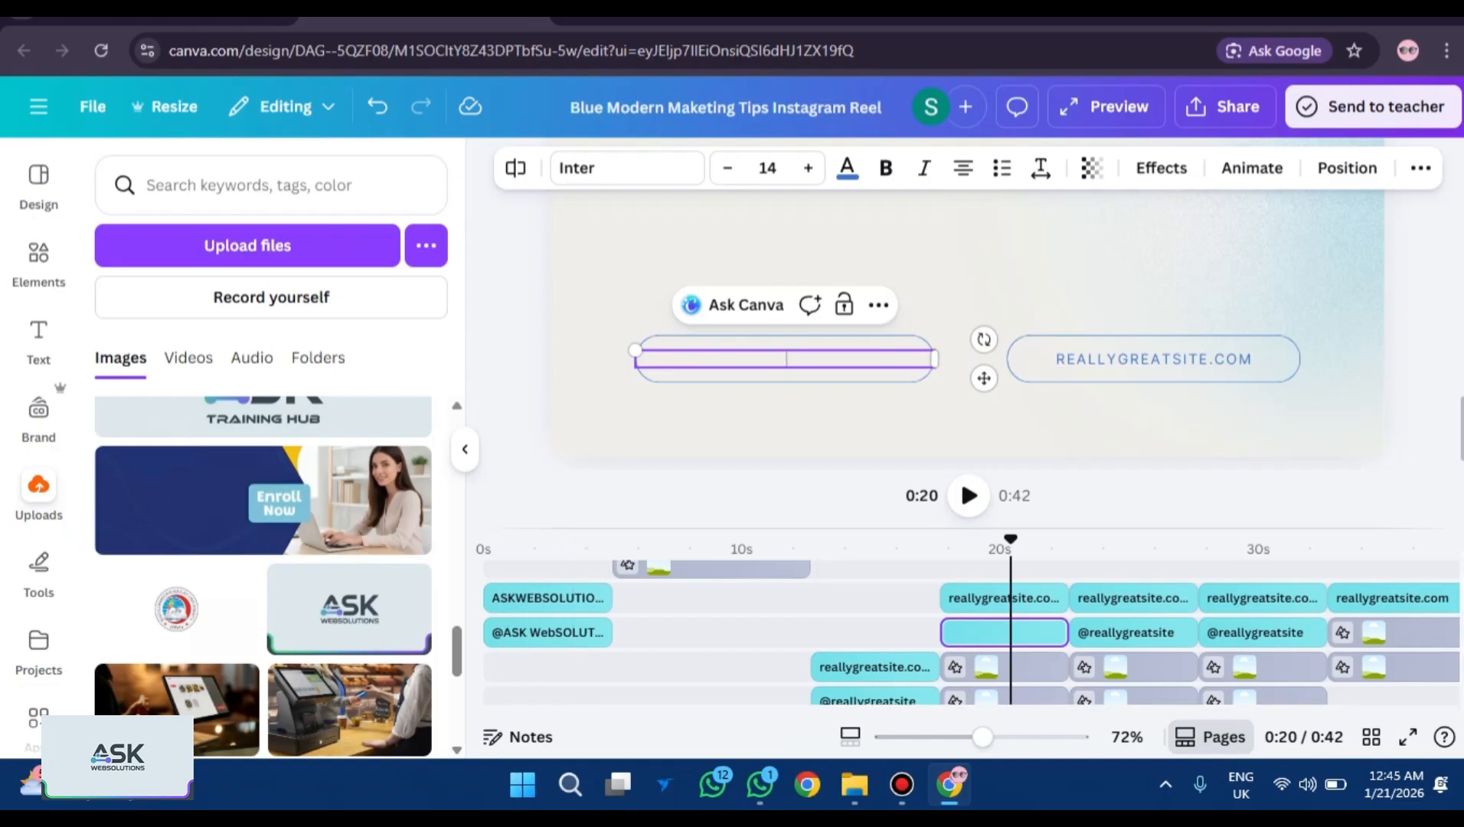
{"action": "type", "text": "@ASK WEB"}
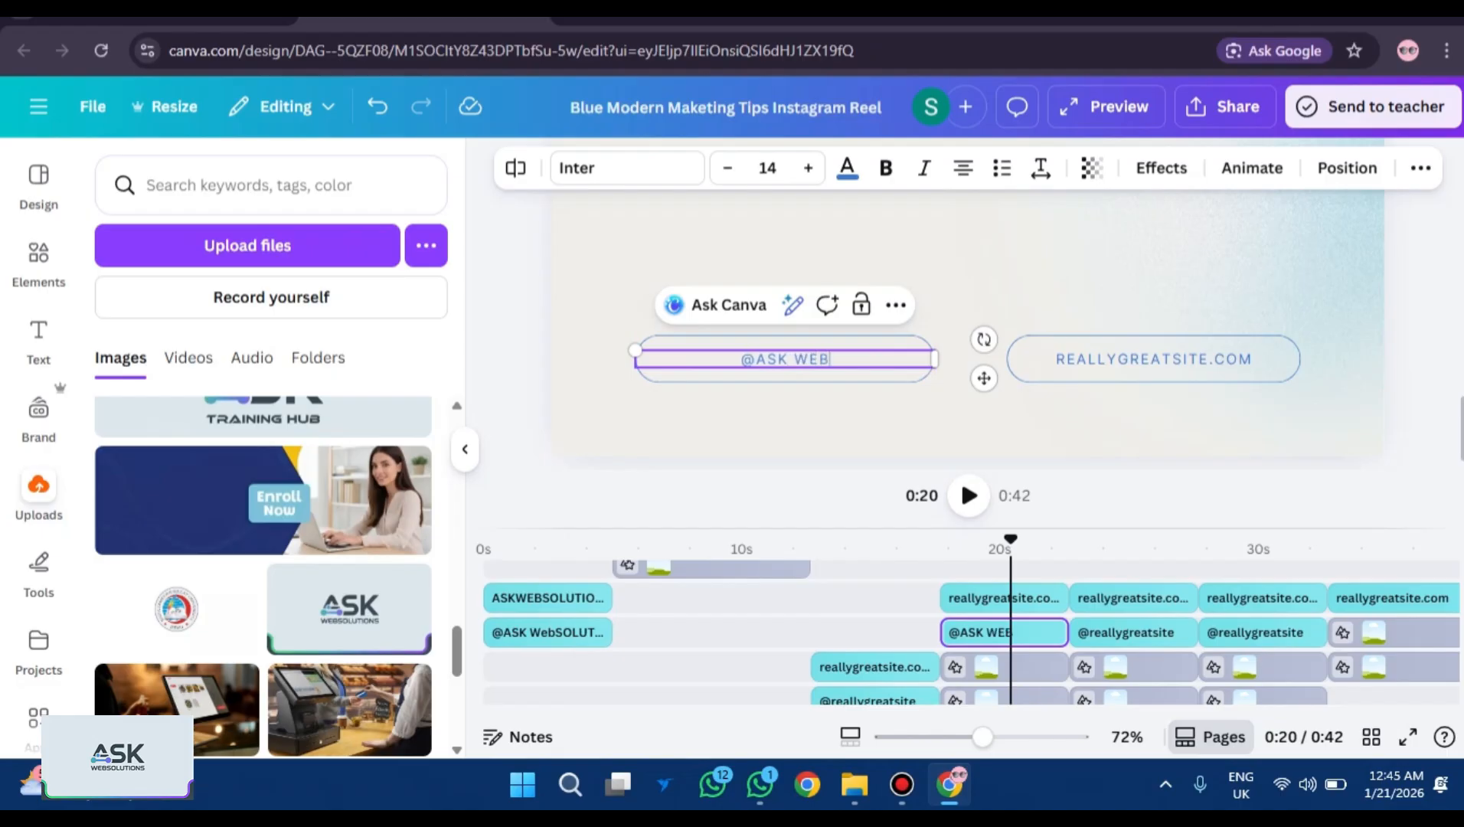
{"action": "type", "text": "SOLUTIONS"}
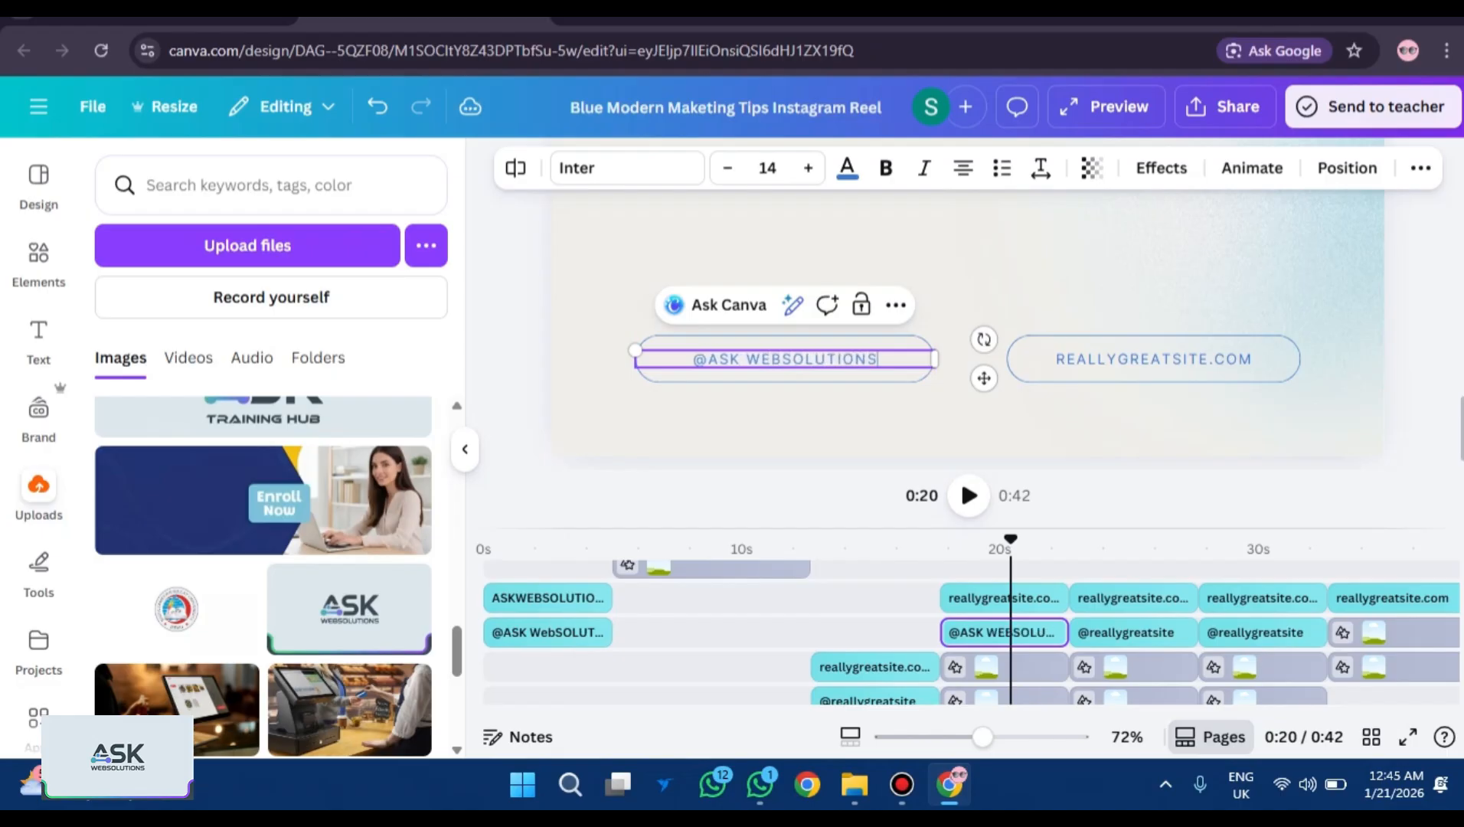
Change the website button text from REALLYGREATSITE.COM to ASKWEBSOLUTIONS.COM.
{"action": "double_click", "coordinate": [1117, 359]}
{"action": "left_click", "coordinate": [1117, 359]}
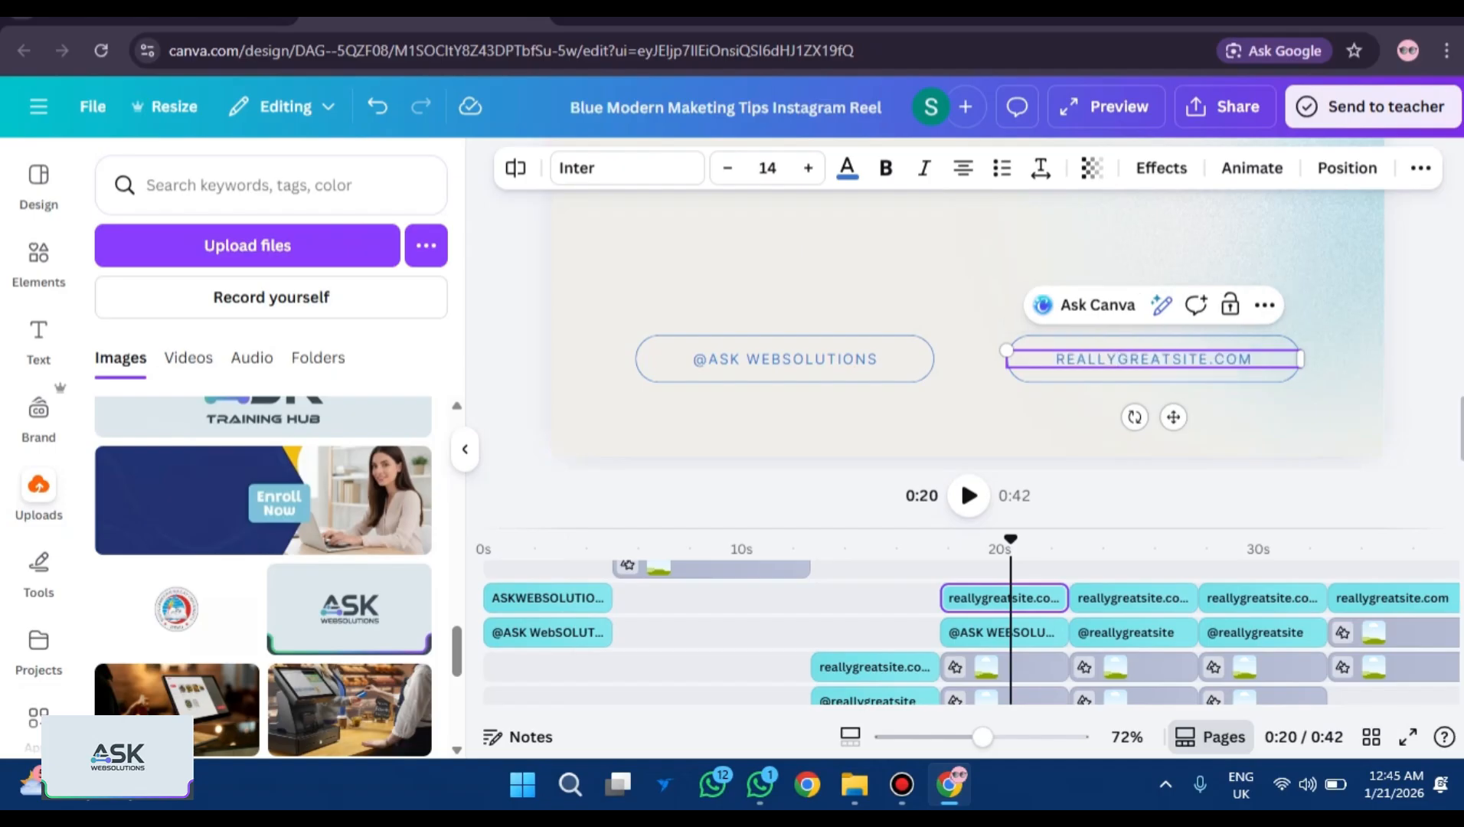
{"action": "key", "text": "BackSpace"}
{"action": "key", "text": "BackSpace"}
{"action": "key", "text": "BackSpace"}
{"action": "key", "text": "BackSpace"}
{"action": "key", "text": "BackSpace"}
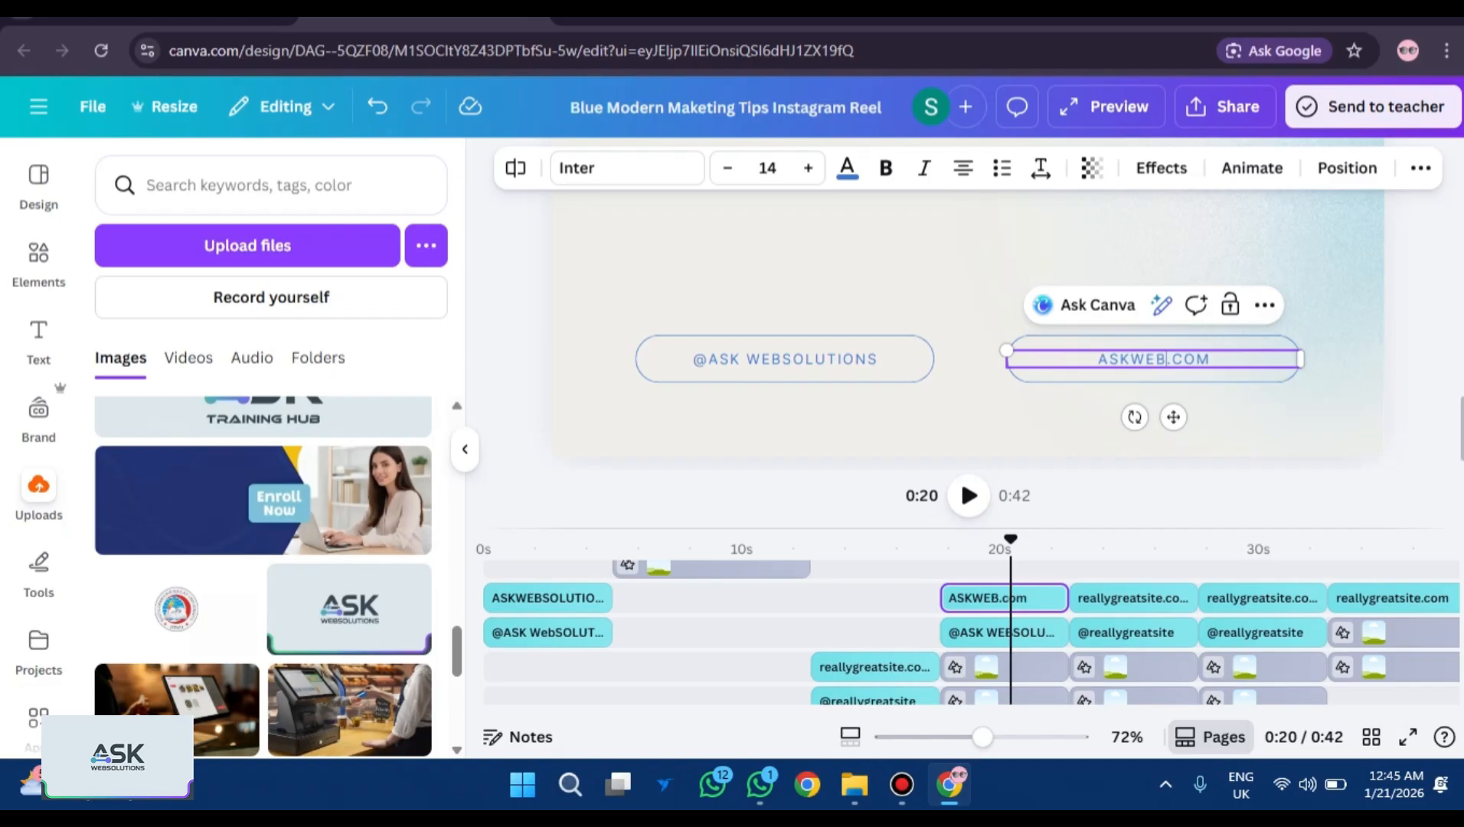
{"action": "type", "text": "LUTIONS.COM"}
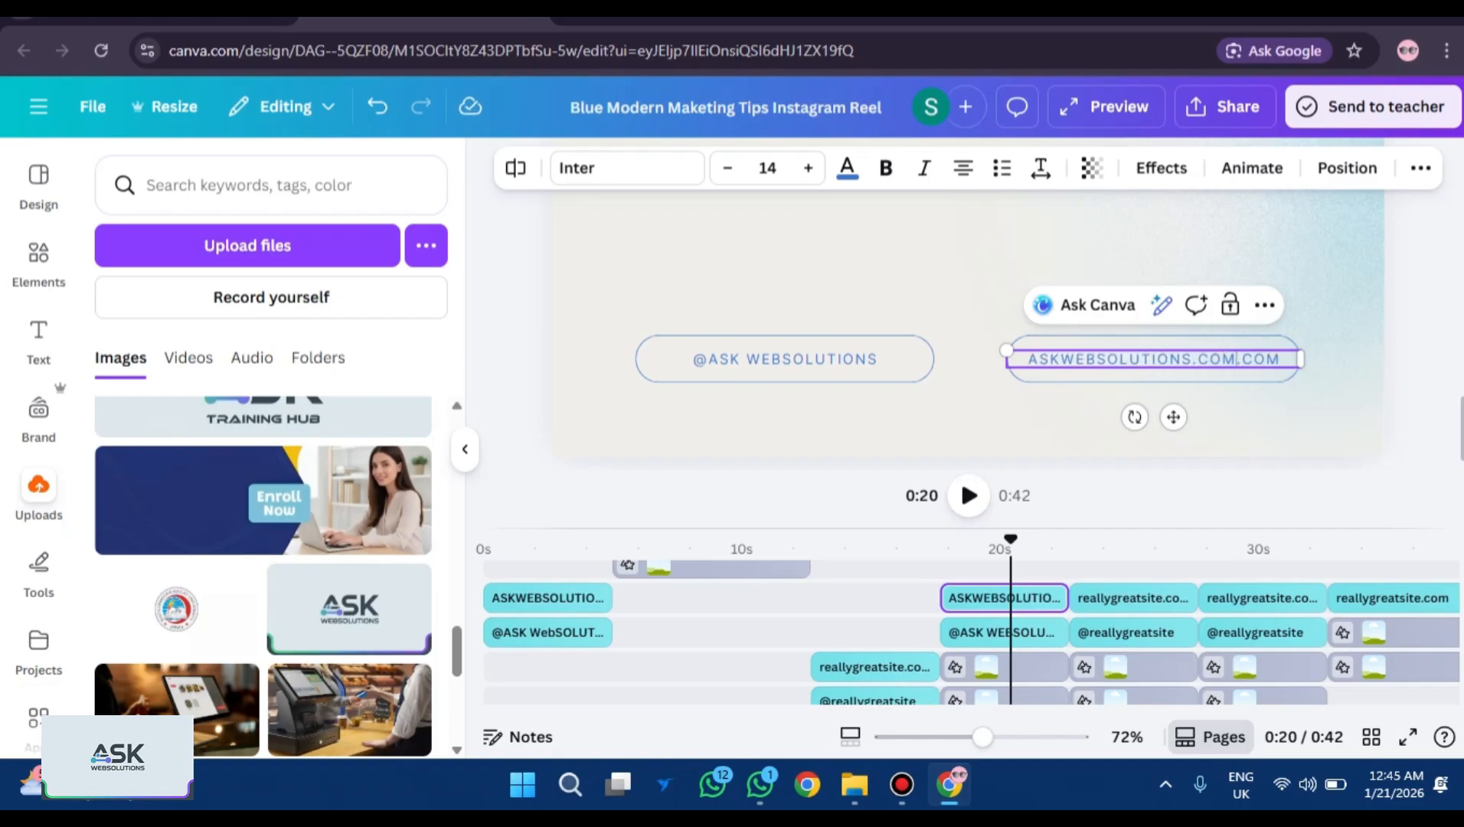
{"action": "key", "text": "BackSpace"}
{"action": "key", "text": "BackSpace"}
{"action": "key", "text": "BackSpace"}
{"action": "key", "text": "BackSpace"}
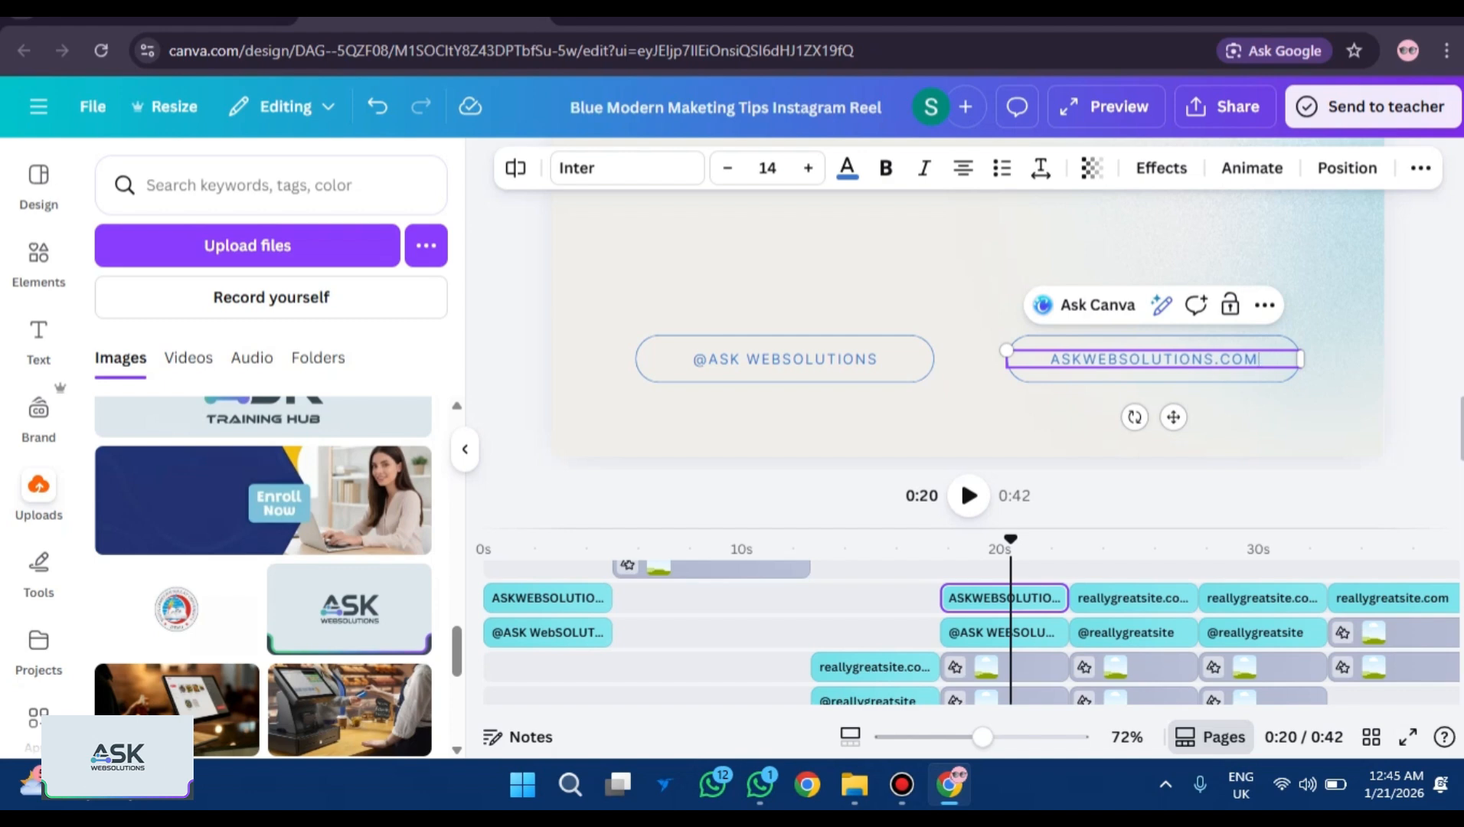
{"action": "left_click", "coordinate": [1105, 545]}
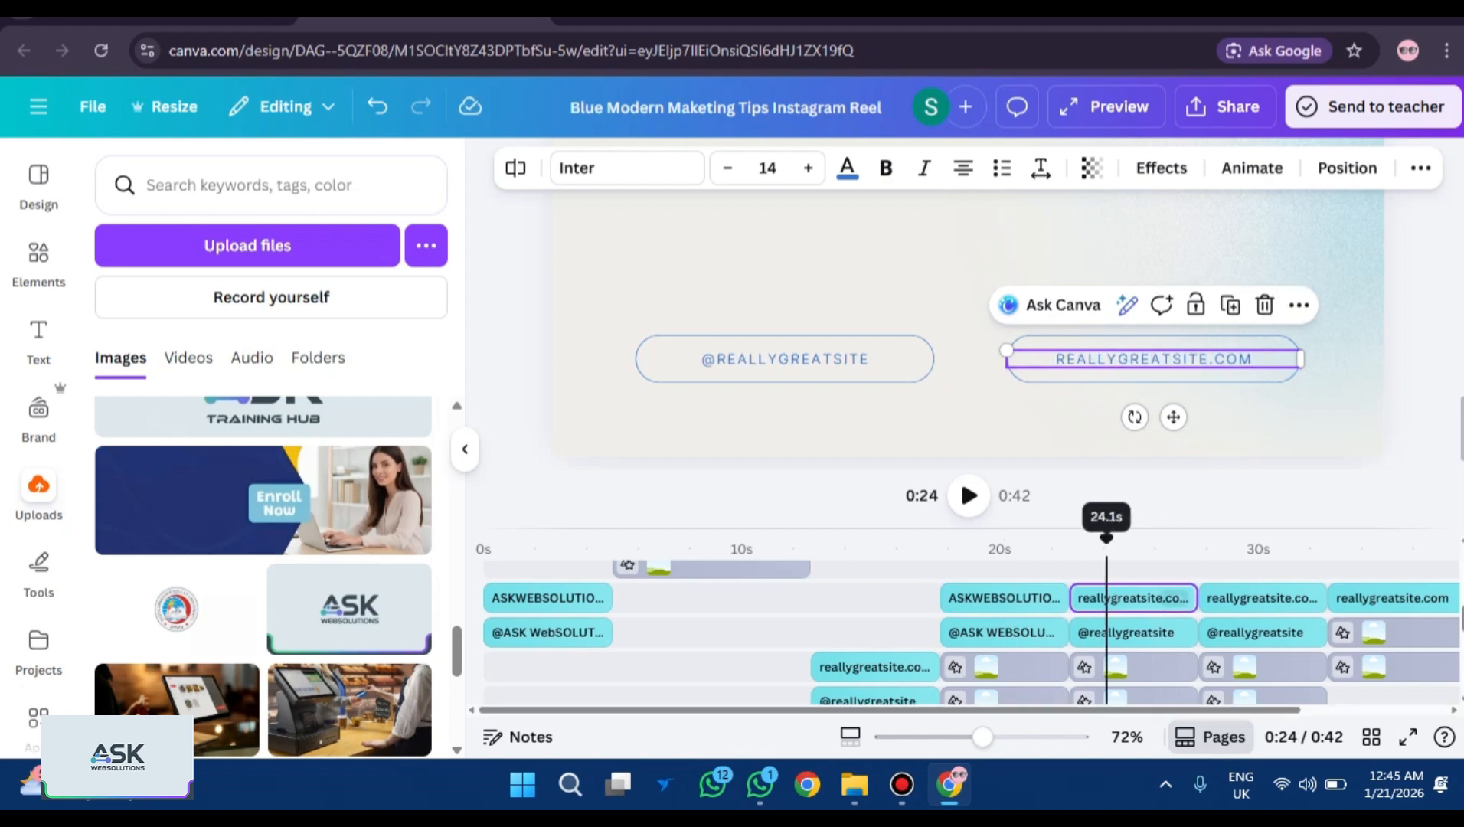
{"action": "double_click", "coordinate": [784, 358]}
{"action": "type", "text": "@ASK WE"}
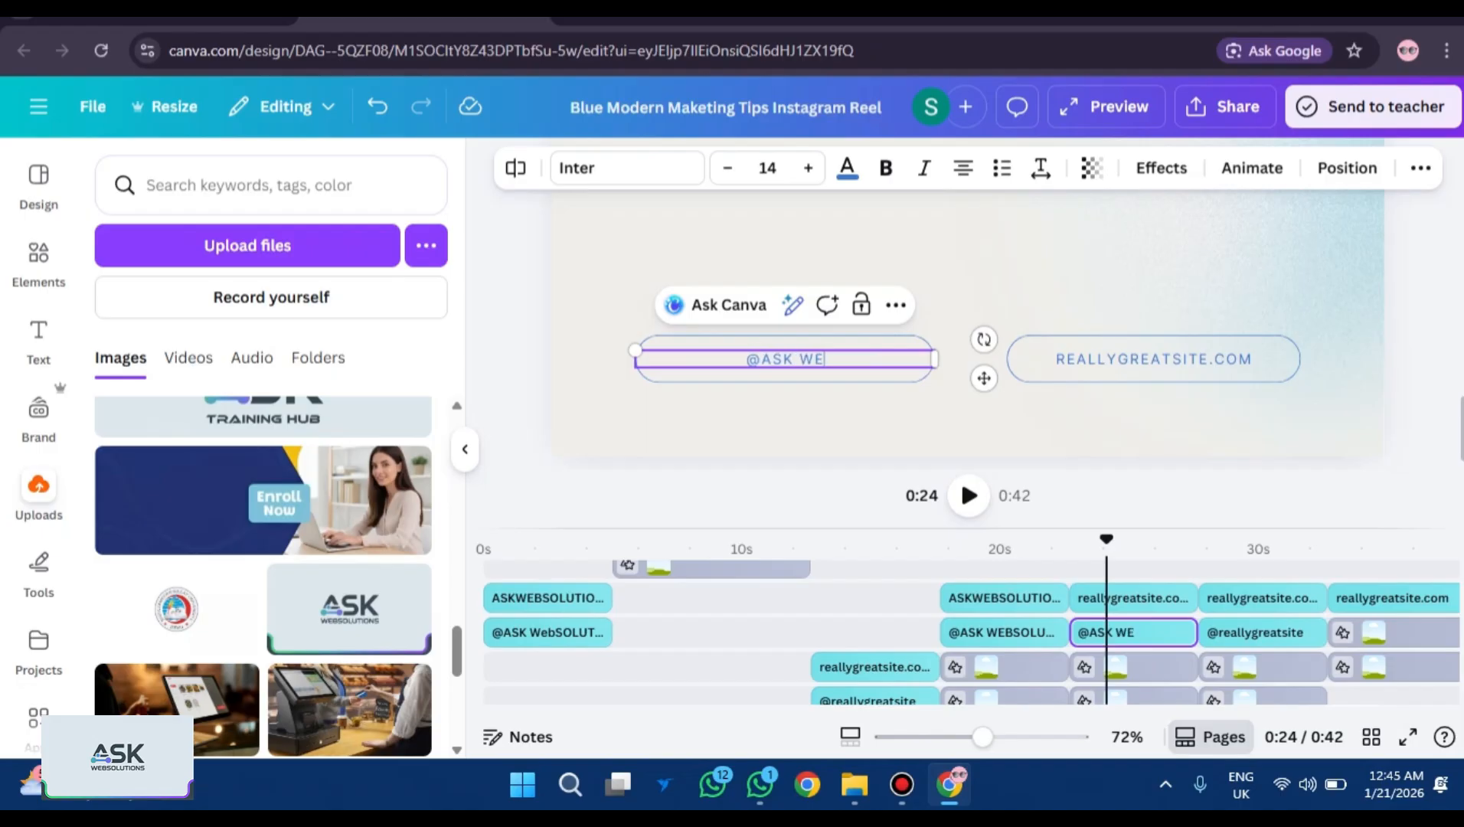
{"action": "type", "text": "BSOLUTIONS"}
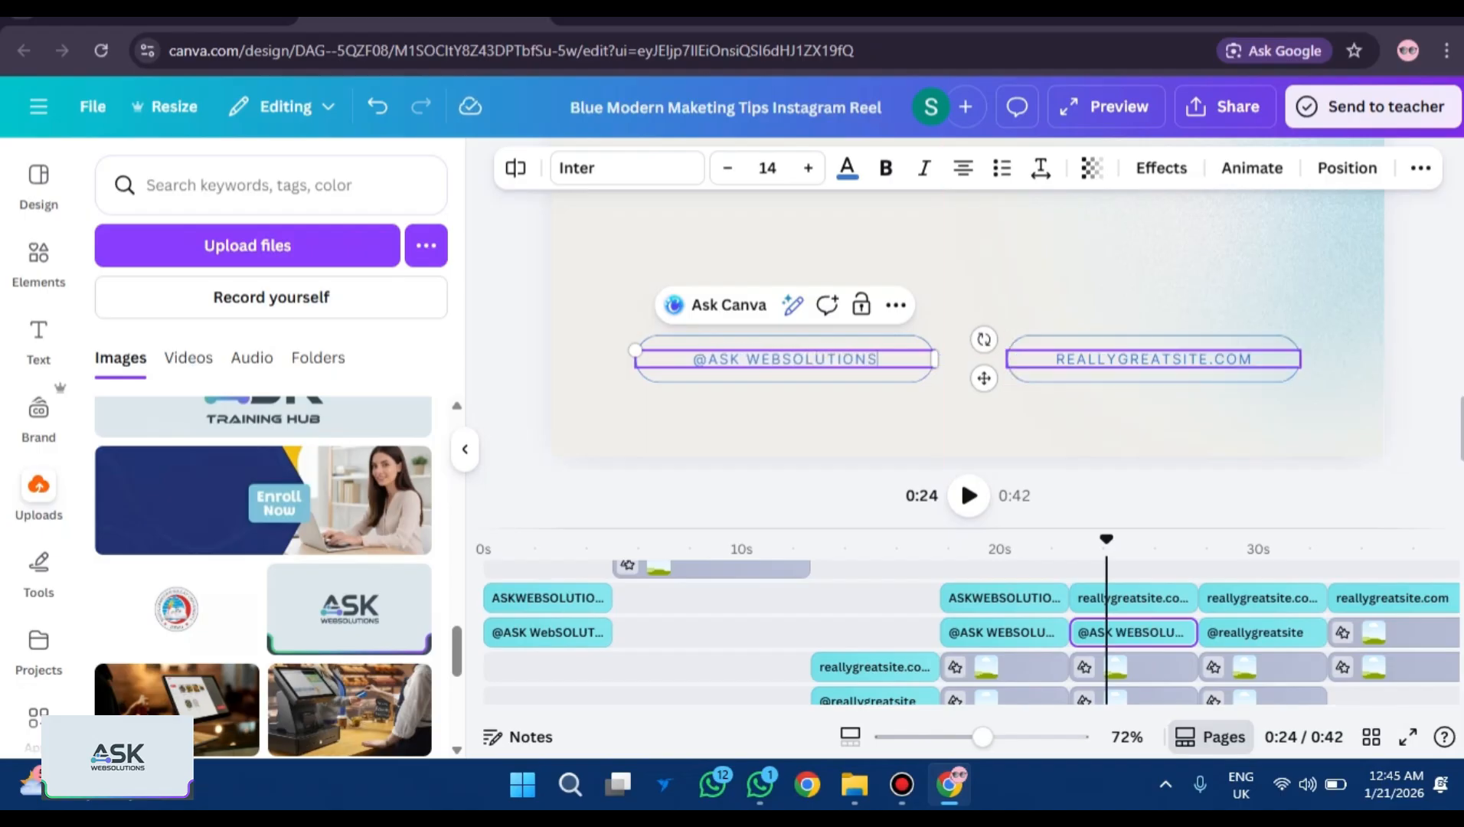
{"action": "double_click", "coordinate": [1209, 358]}
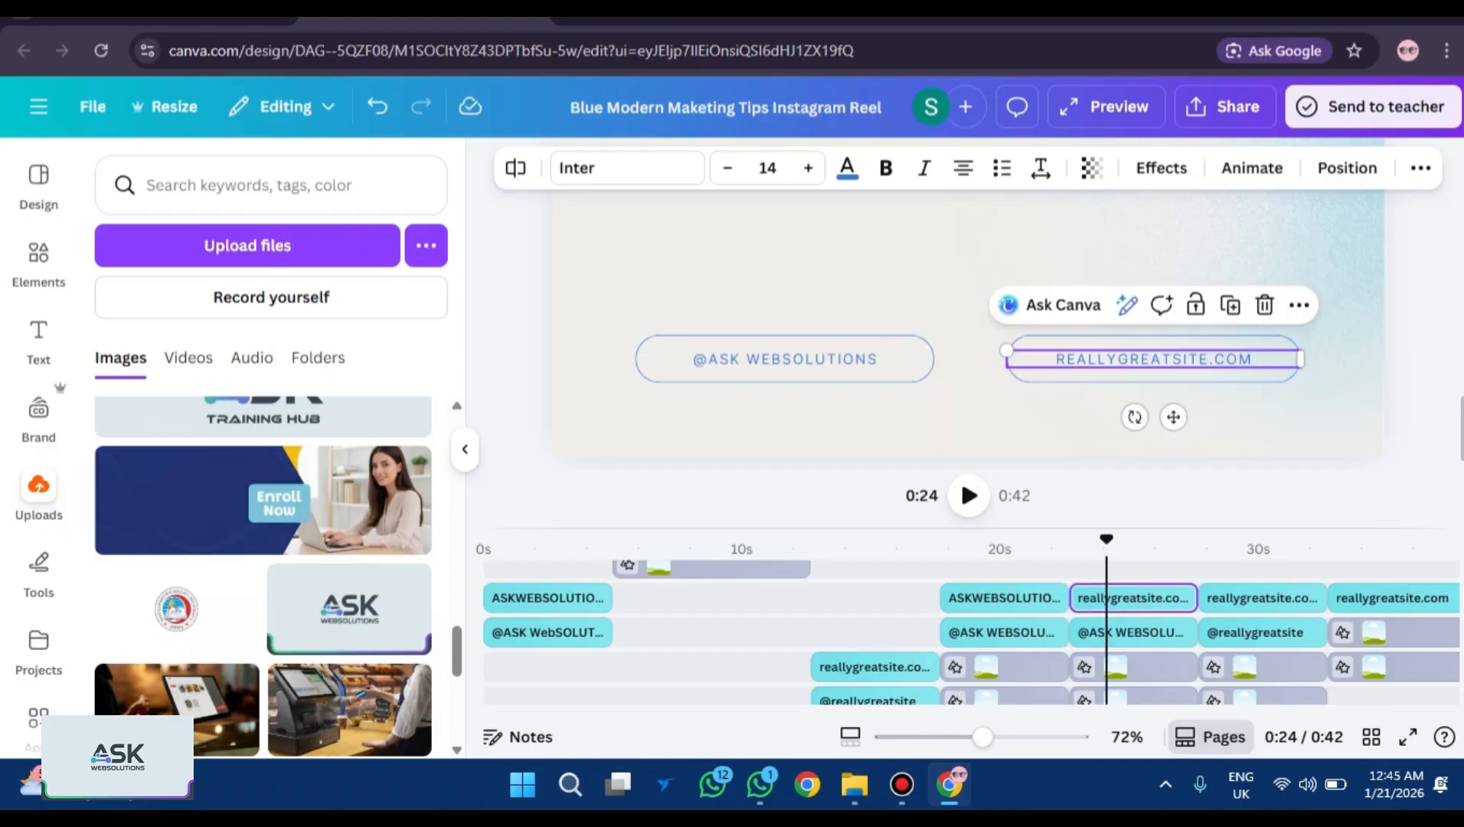
{"action": "left_click", "coordinate": [1208, 359]}
{"action": "key", "text": "BackSpace"}
{"action": "key", "text": "BackSpace"}
{"action": "key", "text": "BackSpace"}
{"action": "key", "text": "BackSpace"}
{"action": "key", "text": "BackSpace"}
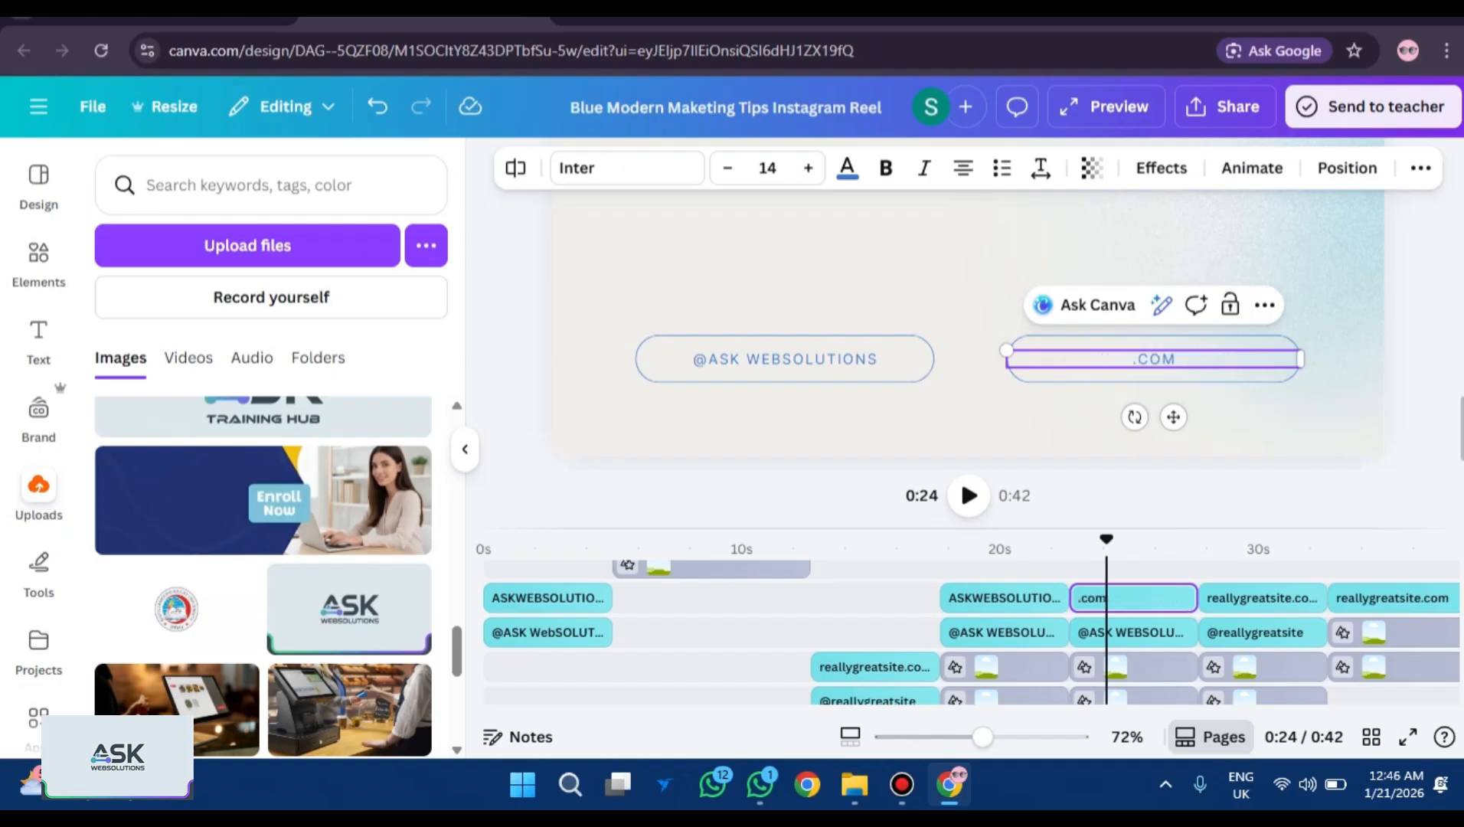
{"action": "type", "text": "ASKWEB"}
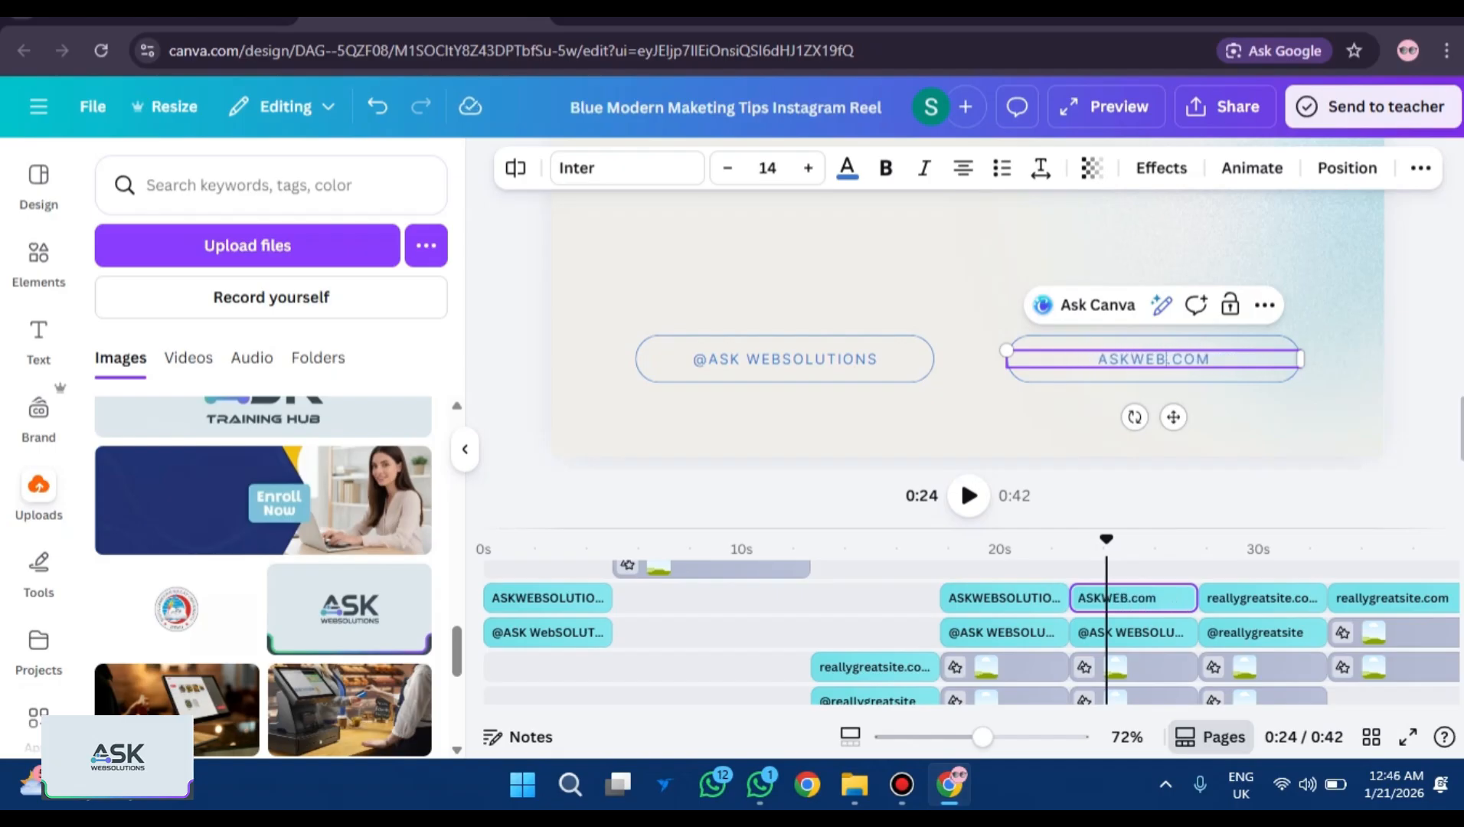
{"action": "type", "text": "SOLUTIONS.CO"}
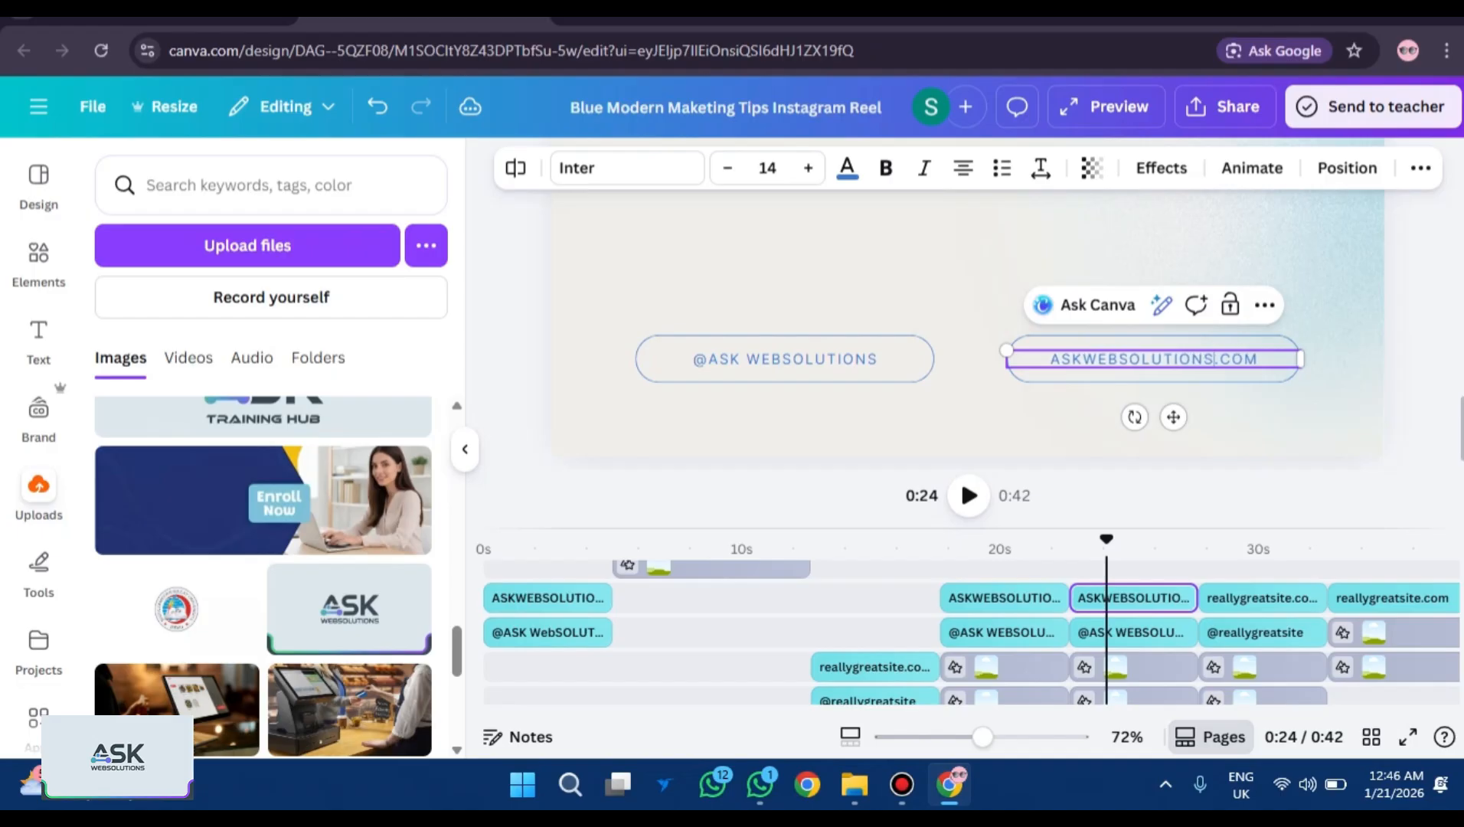
{"action": "type", "text": "M"}
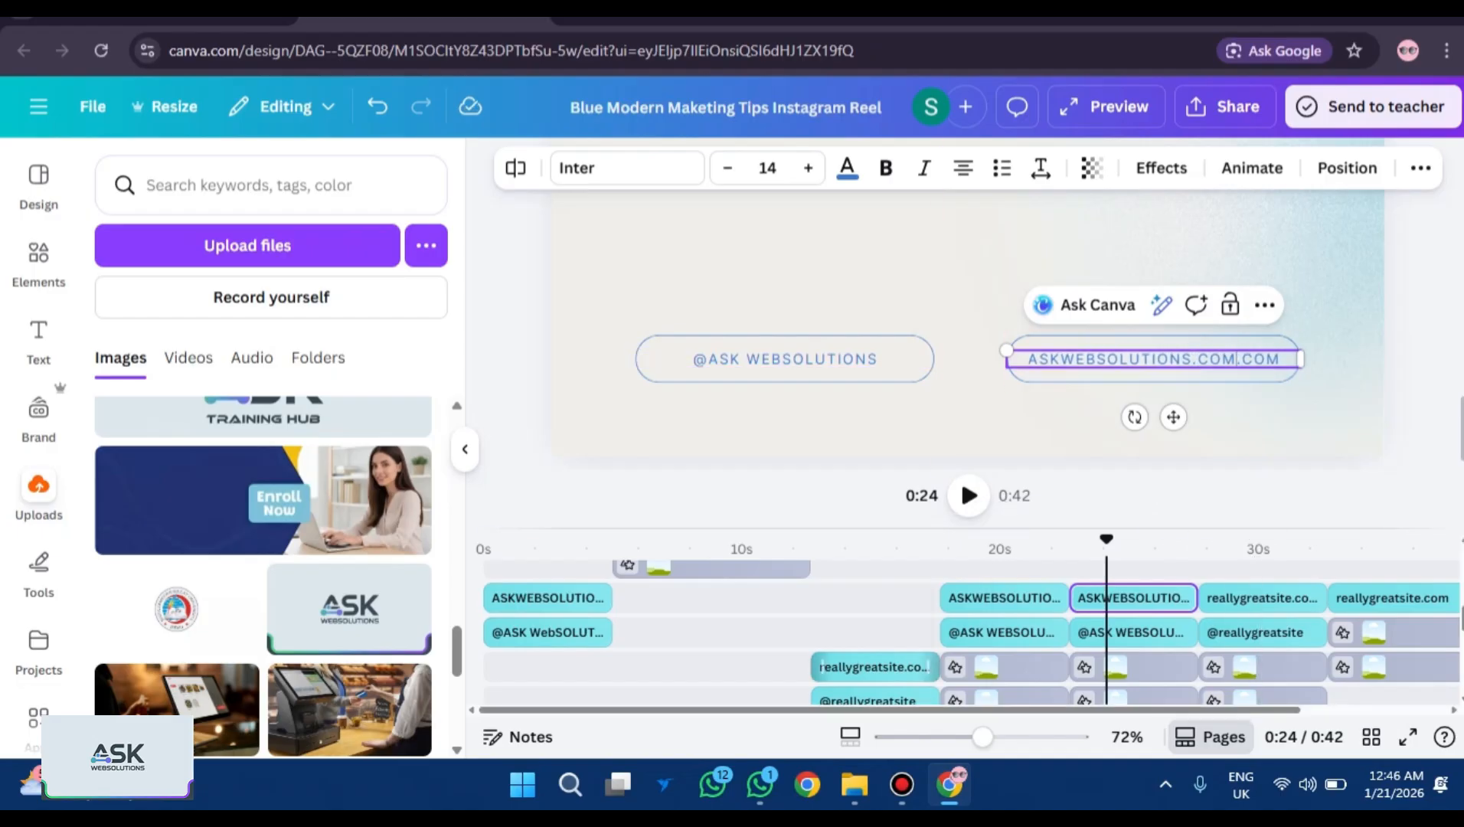
{"action": "left_click", "coordinate": [900, 539]}
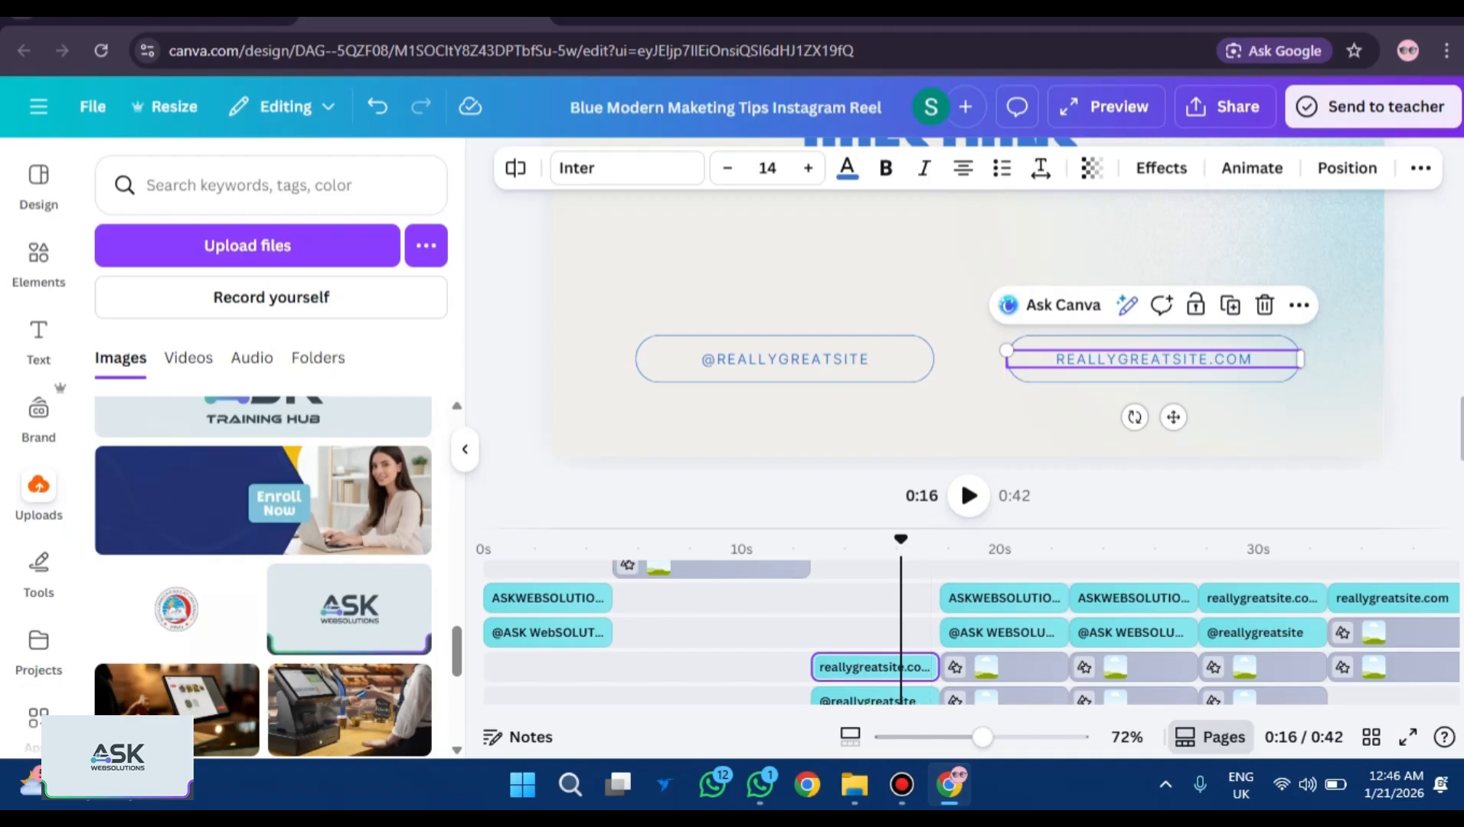
{"action": "key", "text": "Return"}
{"action": "key", "text": "BackSpace"}
{"action": "type", "text": "ASKWEBSOLUTION"}
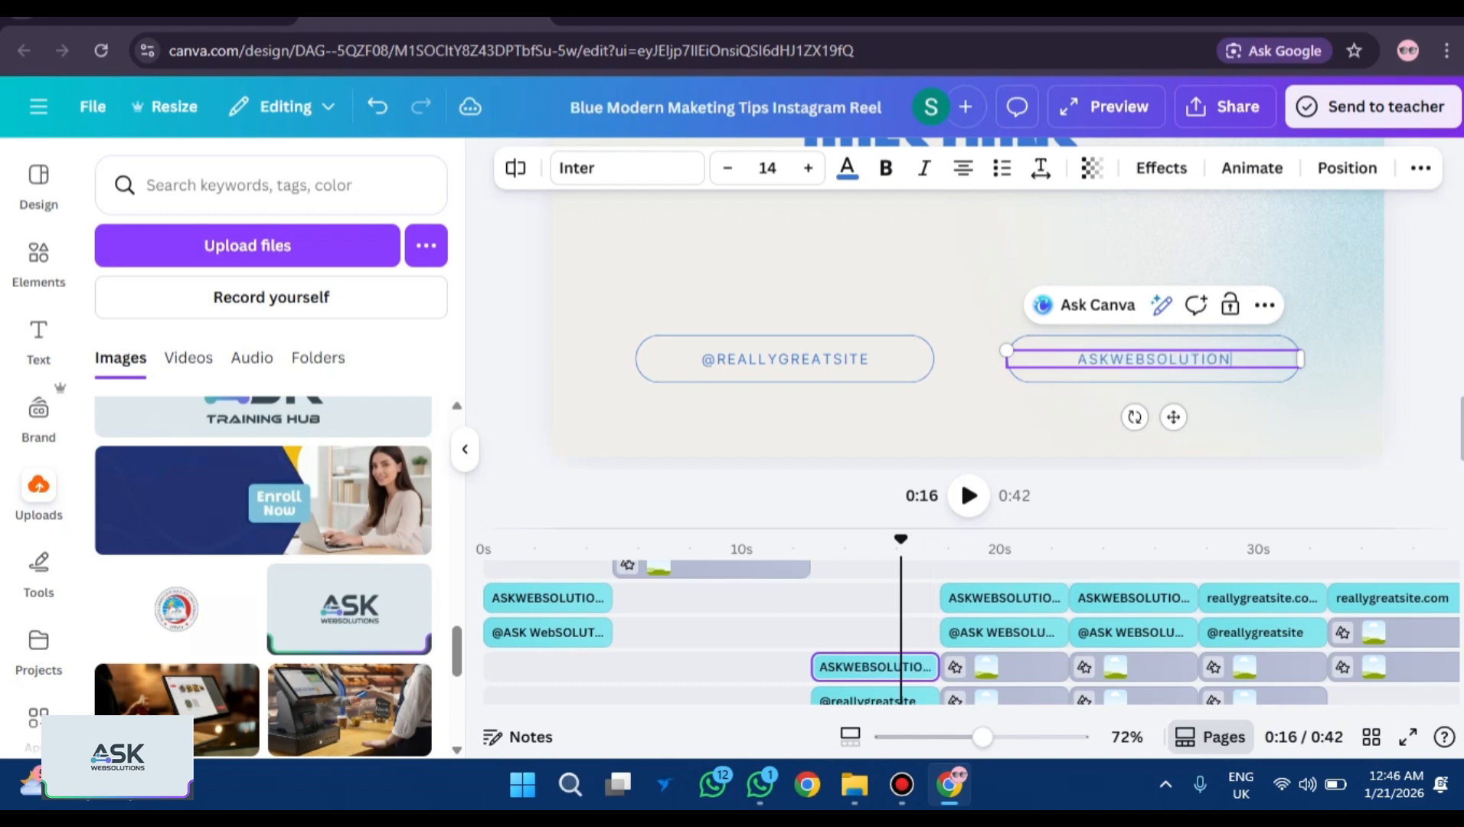
{"action": "type", "text": "S.C"}
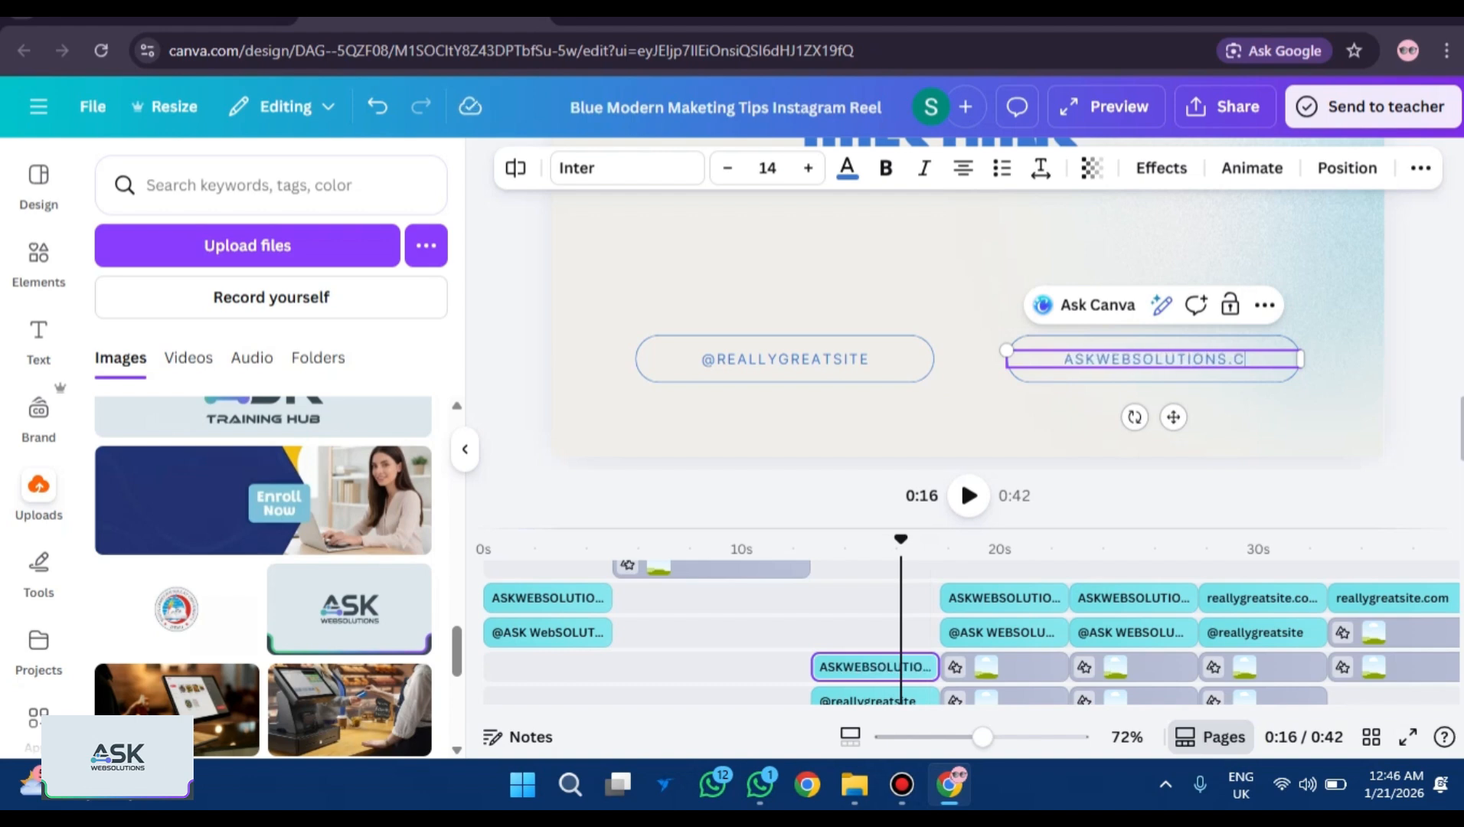
{"action": "type", "text": "OM"}
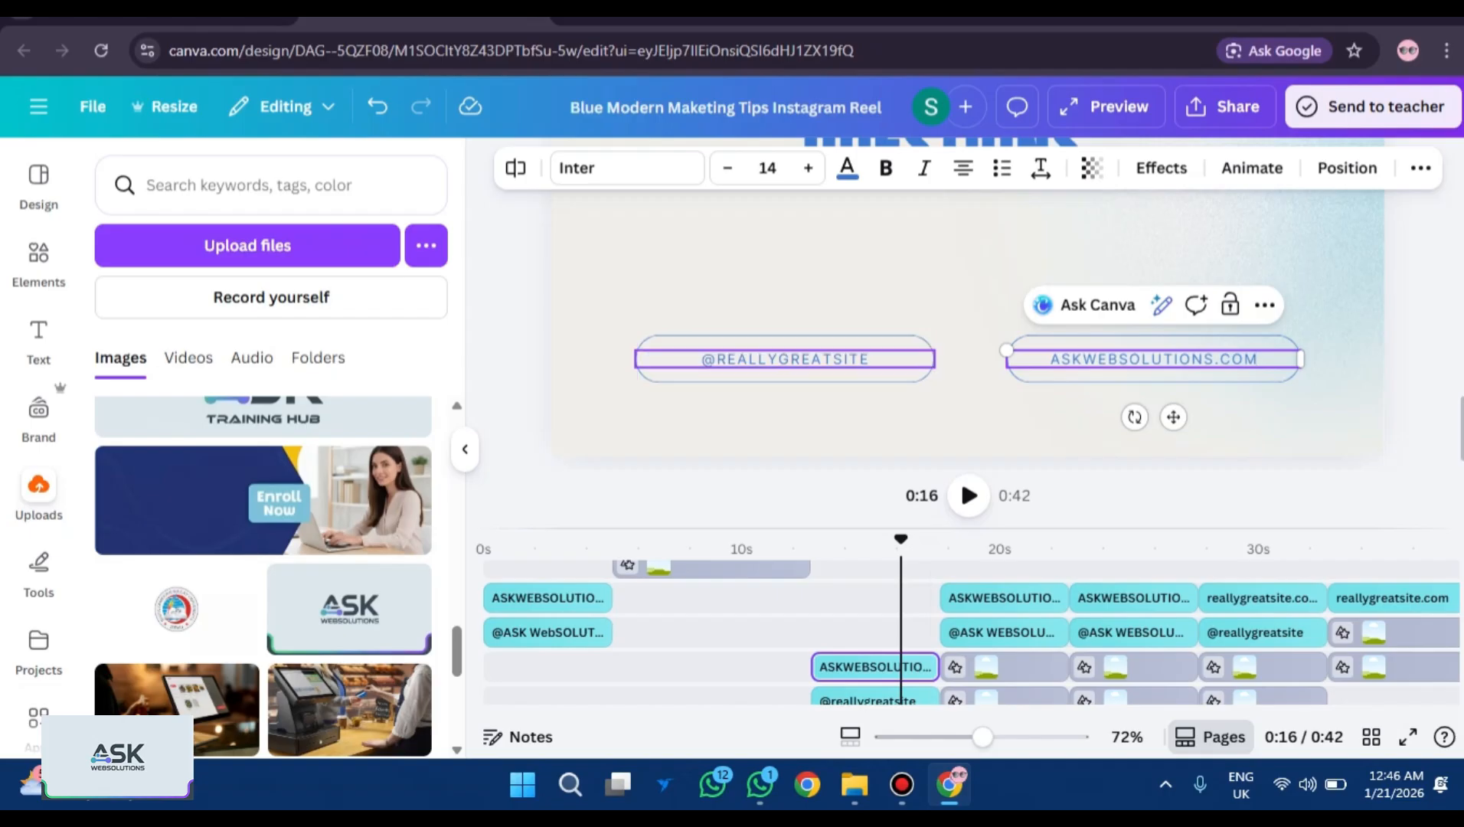
{"action": "double_click", "coordinate": [784, 358]}
{"action": "type", "text": "@ASK WEBSOLUTIONS"}
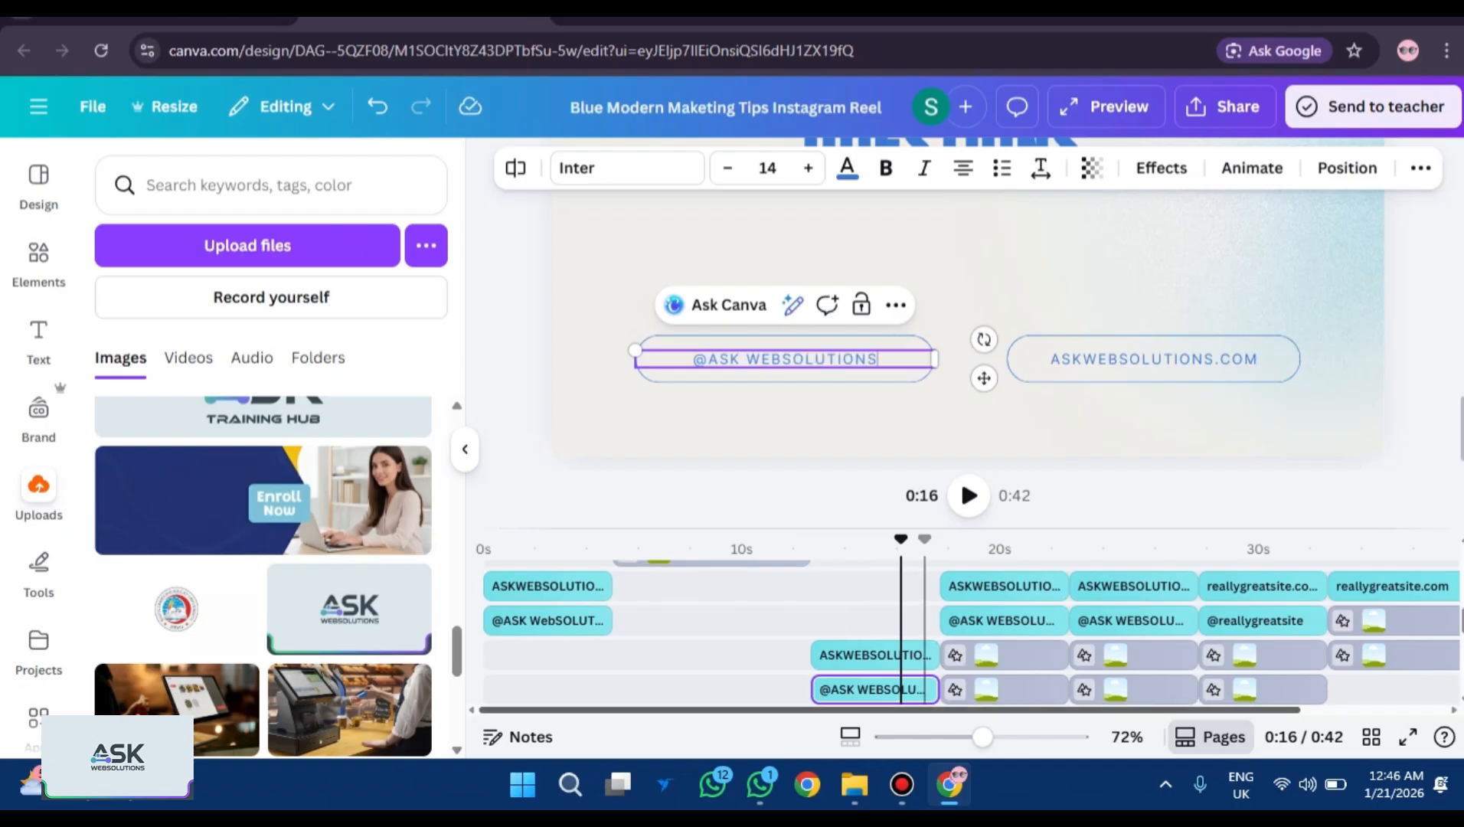
{"action": "mouse_move", "coordinate": [1459, 622]}
{"action": "left_mouse_down"}
{"action": "mouse_move", "coordinate": [1459, 677]}
{"action": "mouse_move", "coordinate": [1459, 617]}
{"action": "left_mouse_up"}
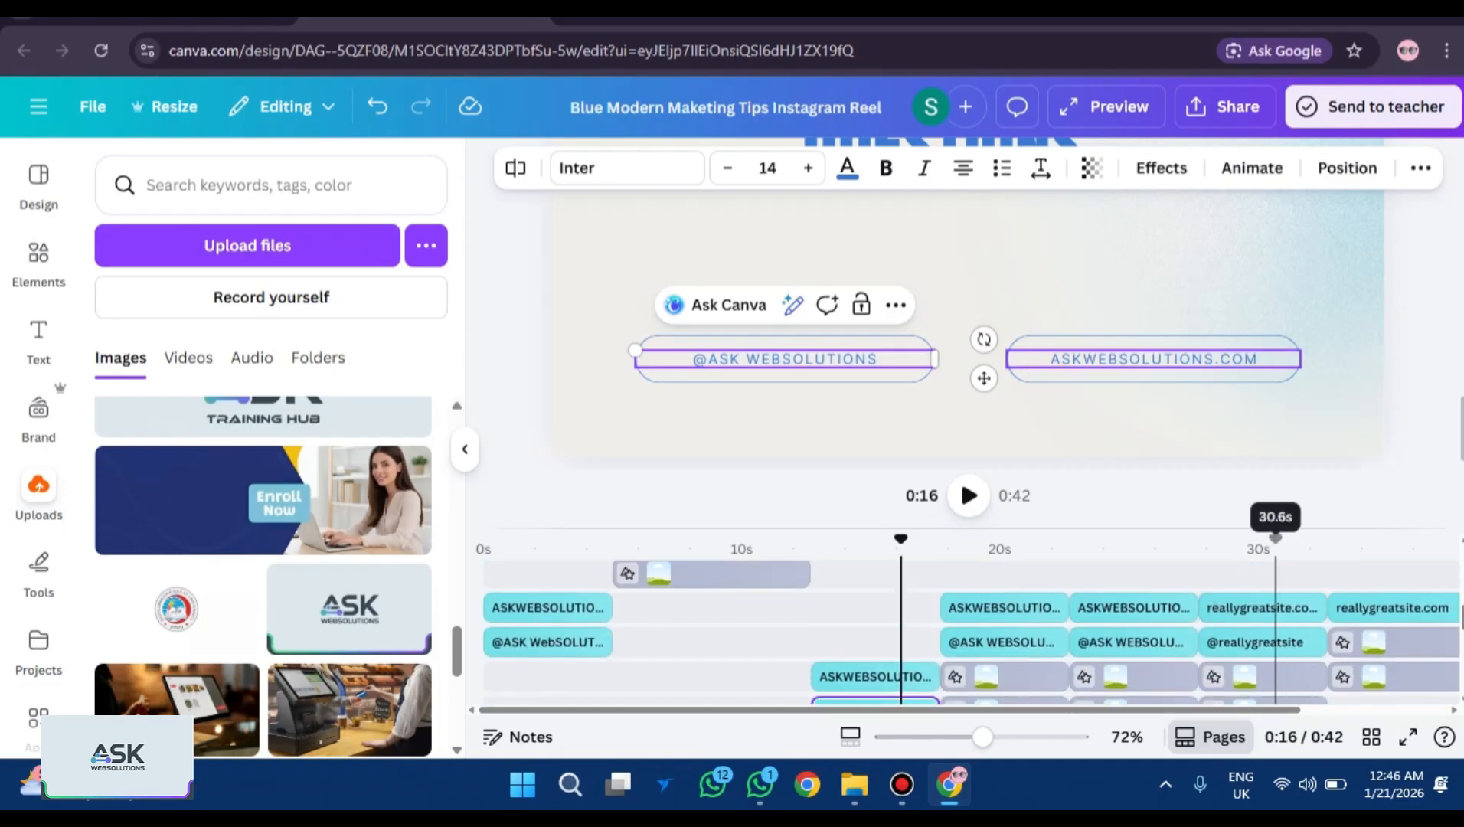
{"action": "left_click", "coordinate": [1274, 543]}
{"action": "type", "text": "@ASK WEBSOLUTIONS"}
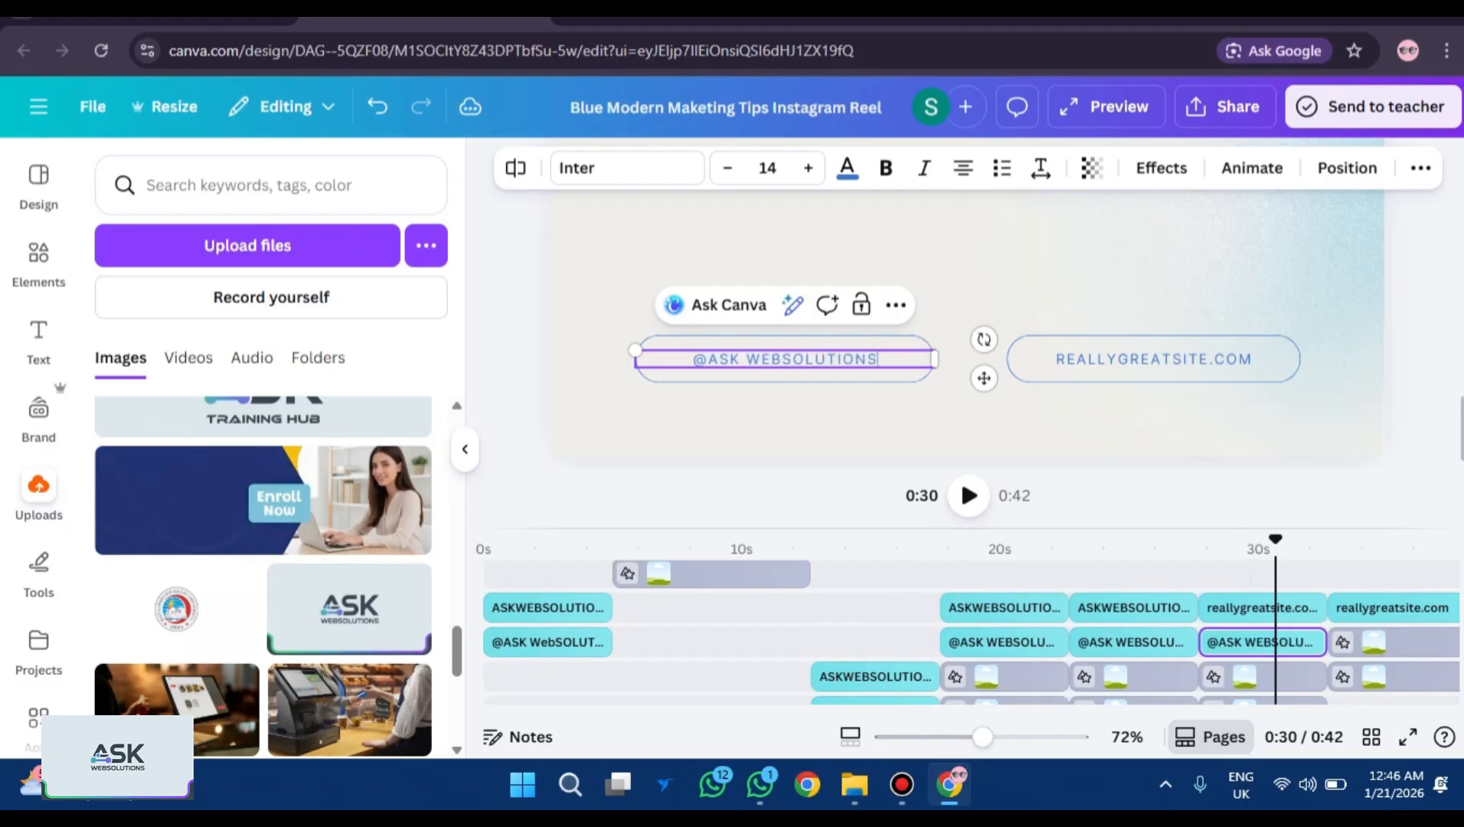
{"action": "double_click", "coordinate": [1152, 358]}
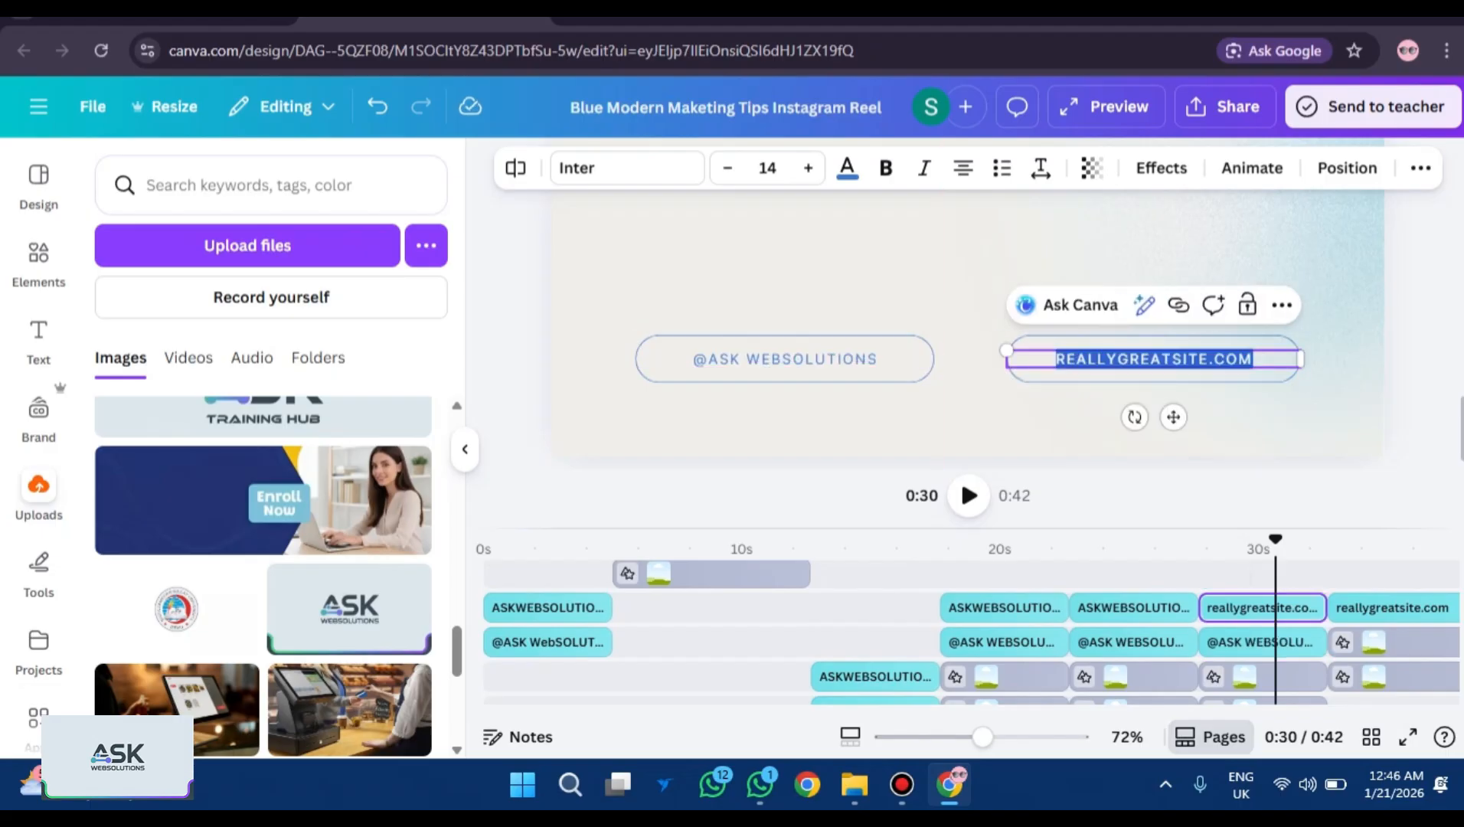
{"action": "key", "text": "BackSpace"}
{"action": "type", "text": "ASKWE"}
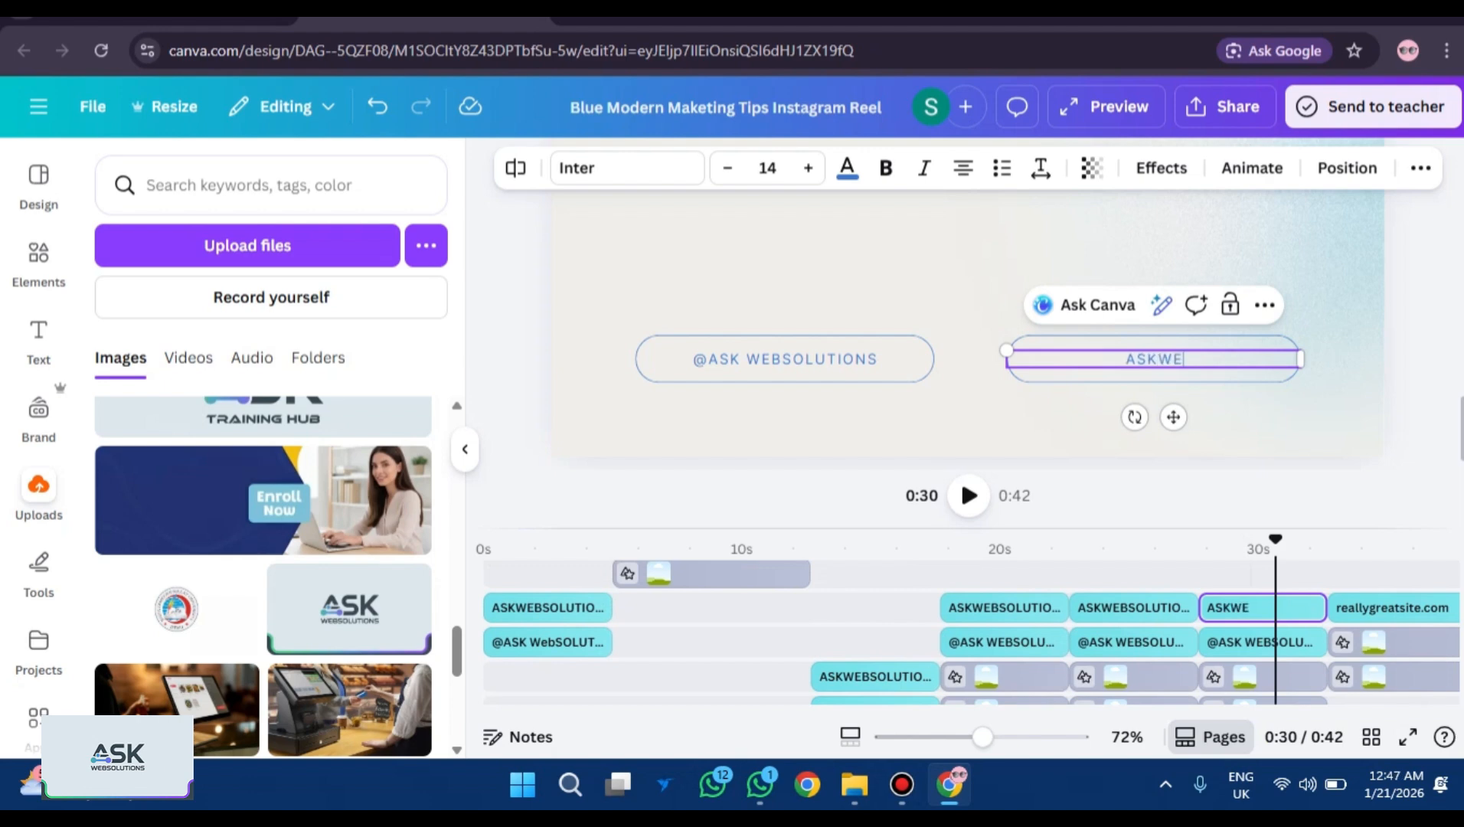
{"action": "type", "text": "BSOLUTION"}
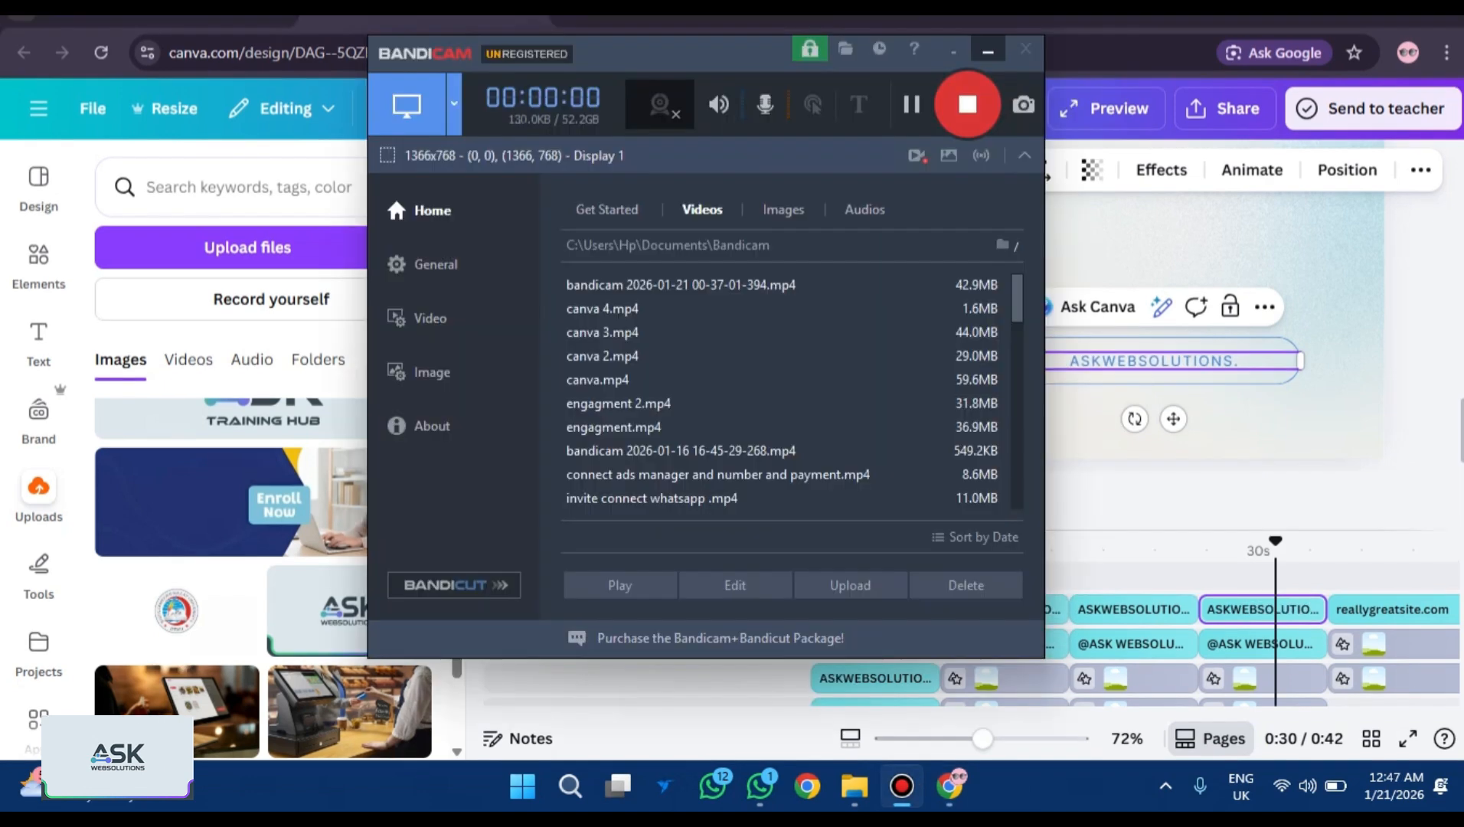
{"action": "type", "text": "SITE."}
{"action": "type", "text": "C"}
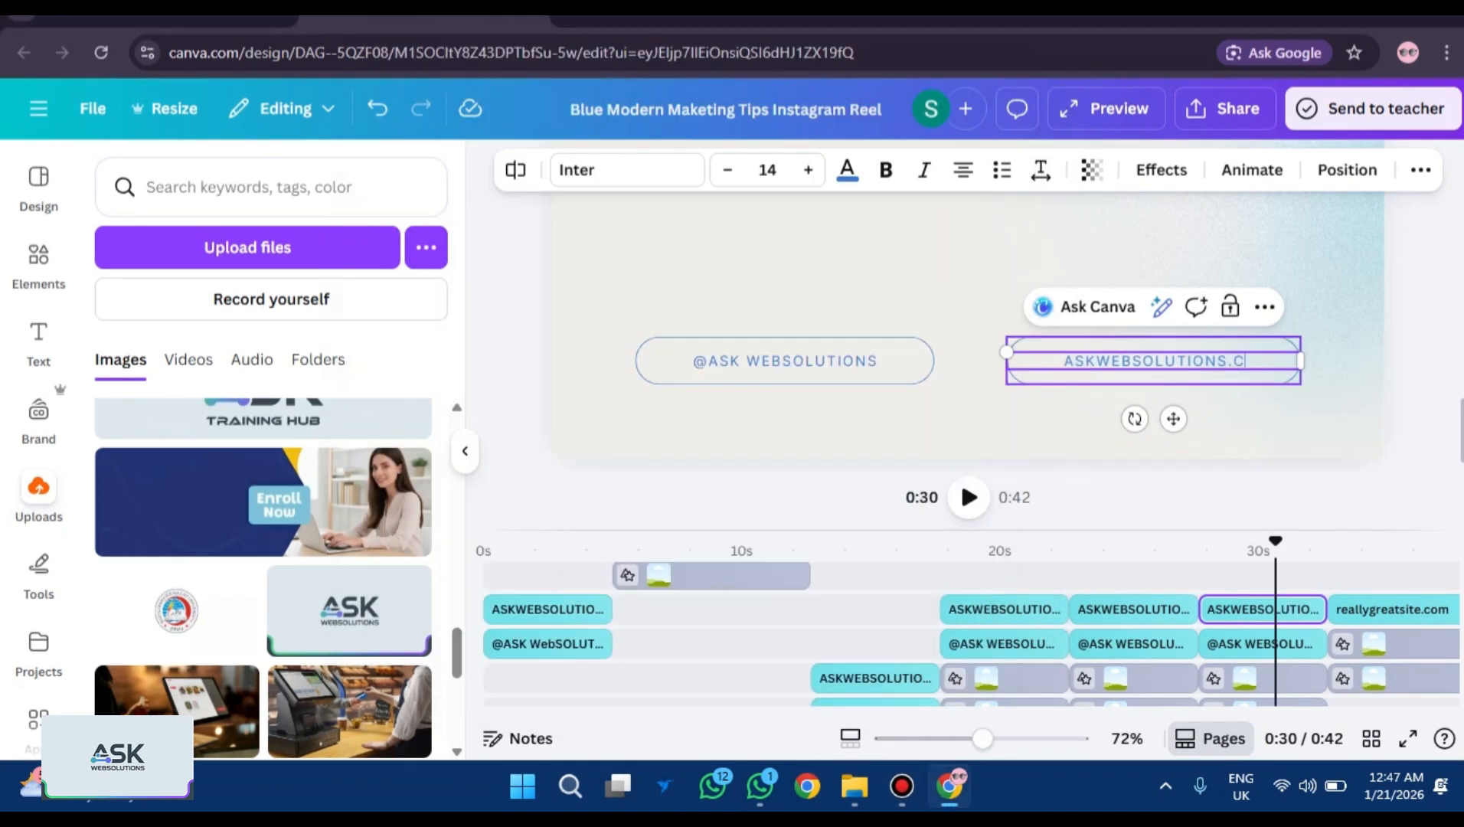
{"action": "type", "text": "OM"}
At 0:35, retype the right pill's web address as ASKWEBSOLUTIONS.COM.
{"action": "left_click", "coordinate": [1386, 540]}
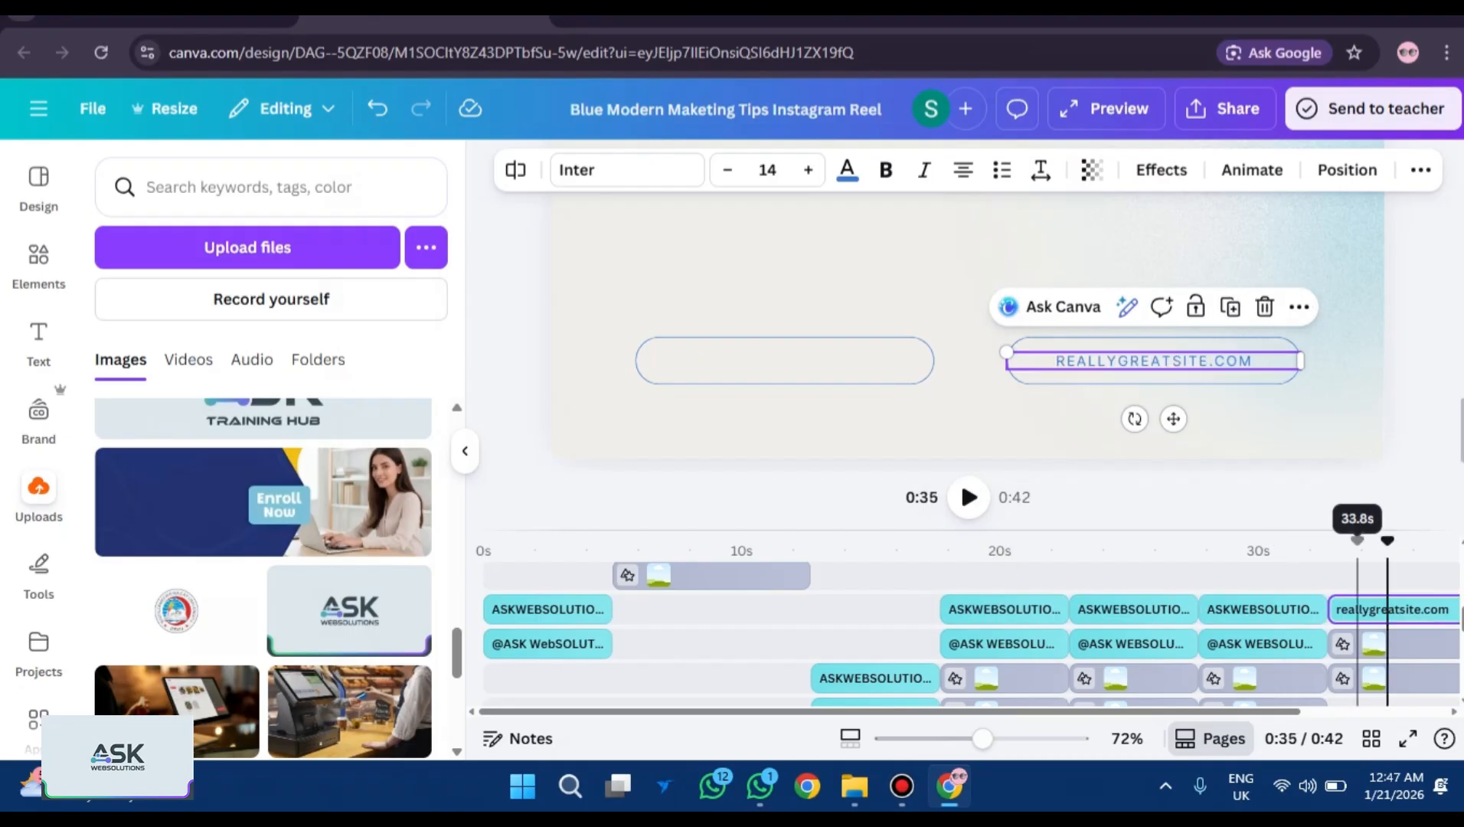
{"action": "left_click", "coordinate": [1153, 361]}
{"action": "type", "text": "ASKWEBSOLUTIONS"}
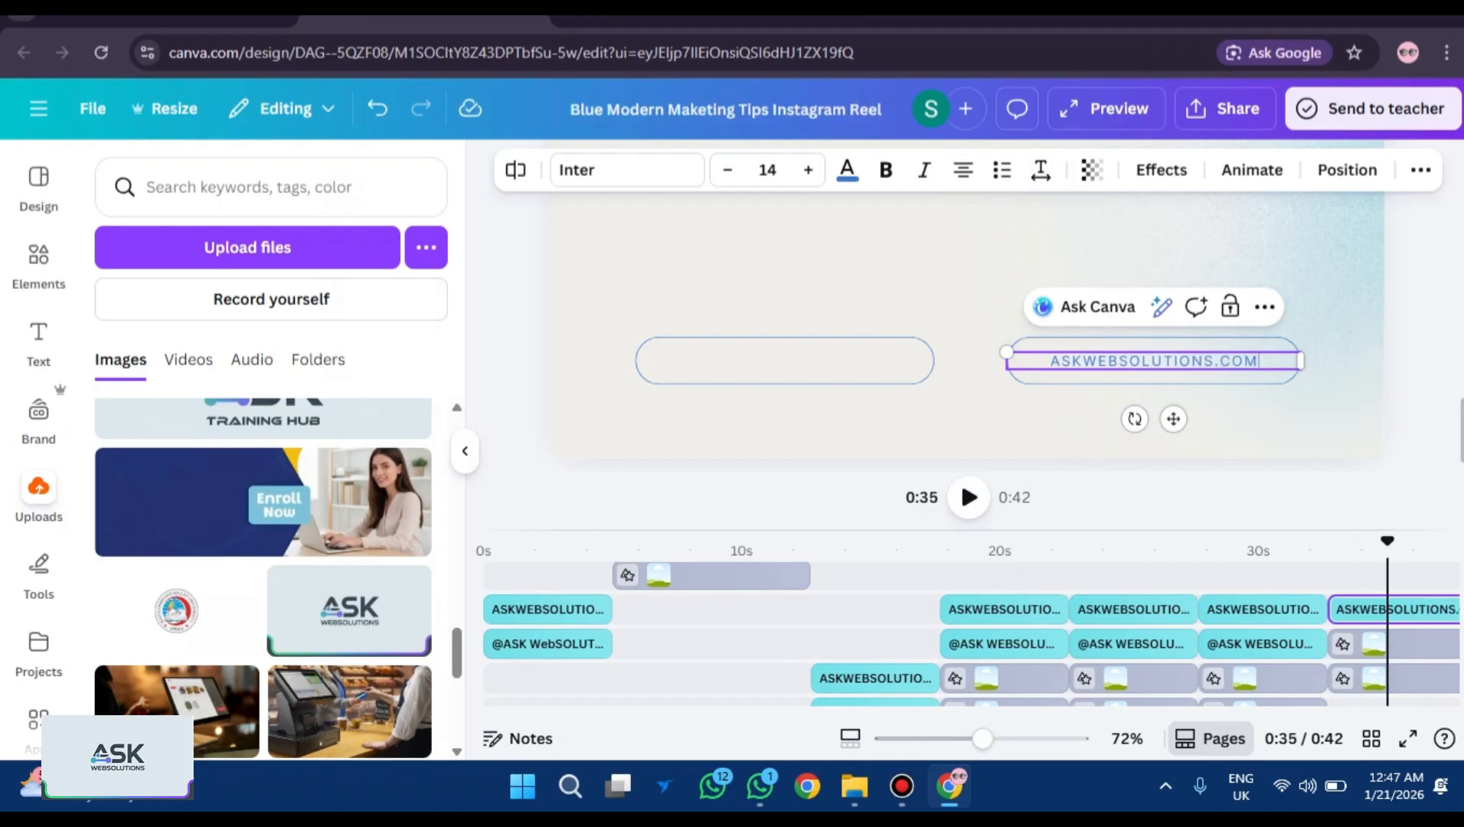
{"action": "double_click", "coordinate": [1153, 360]}
{"action": "left_click", "coordinate": [1256, 360]}
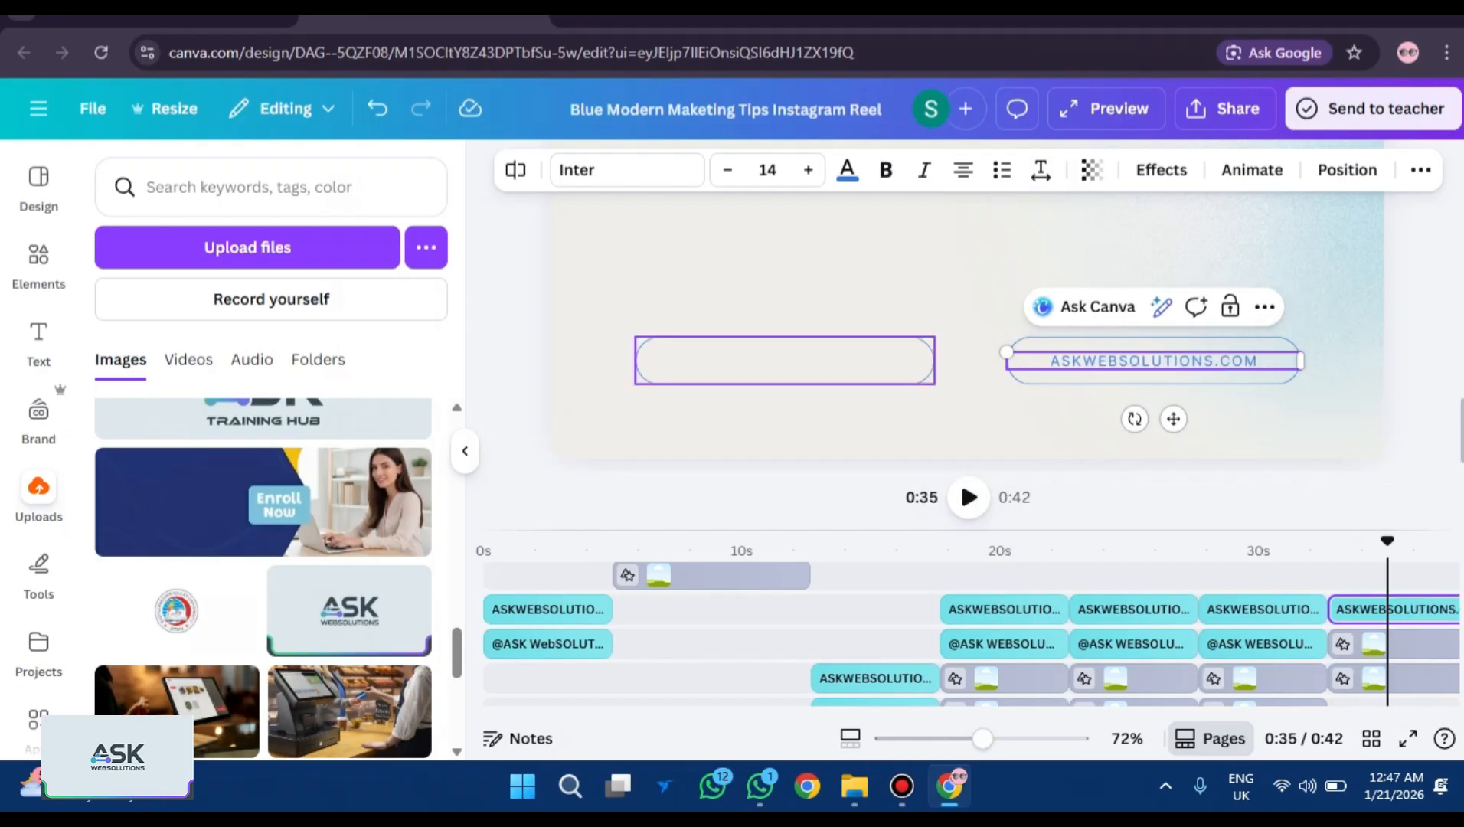
{"action": "left_click", "coordinate": [784, 361]}
{"action": "left_click", "coordinate": [1153, 361]}
{"action": "right_click", "coordinate": [1117, 360]}
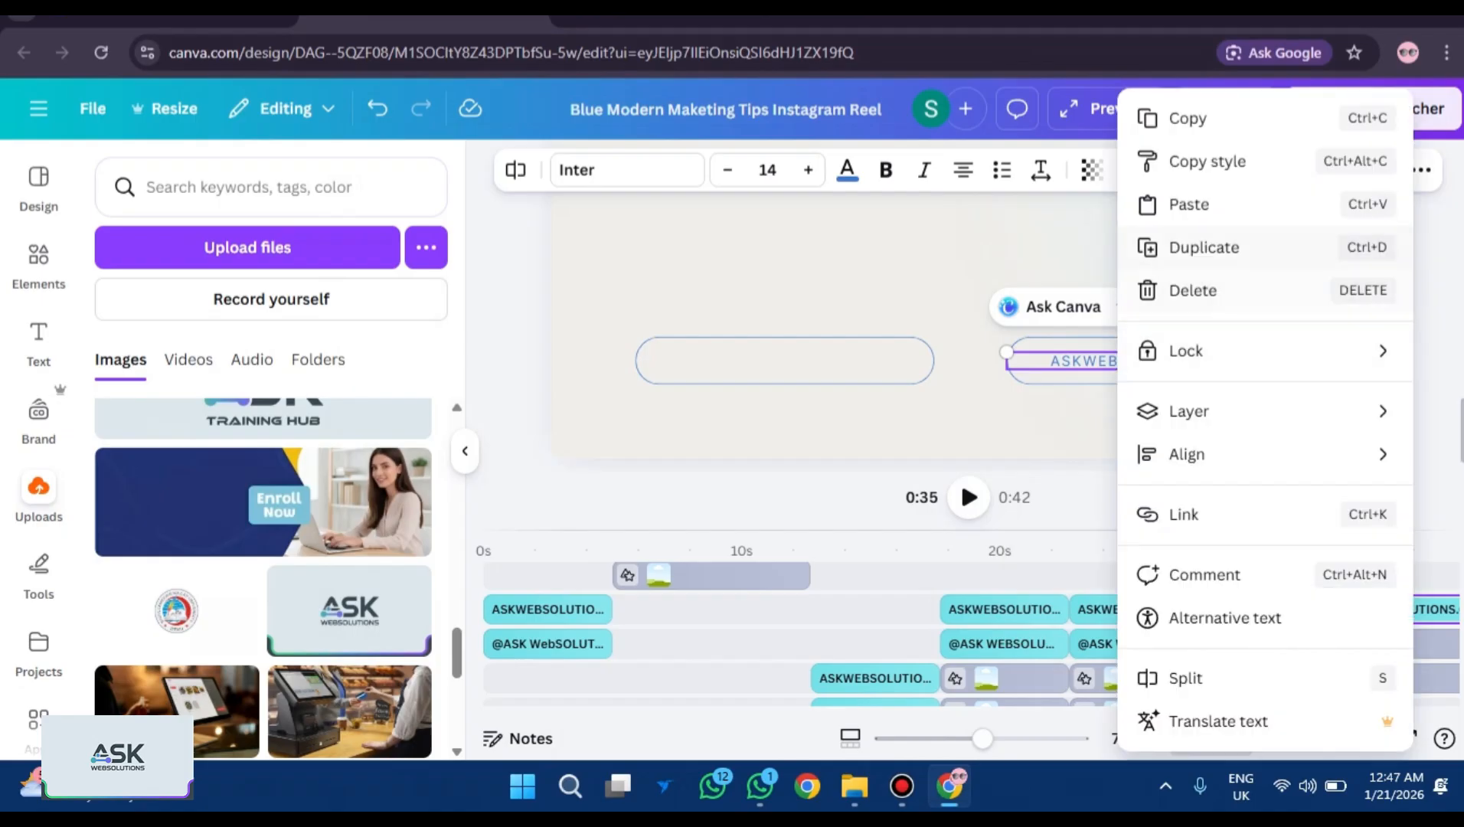
{"action": "left_click", "coordinate": [1186, 118]}
{"action": "left_click", "coordinate": [783, 360]}
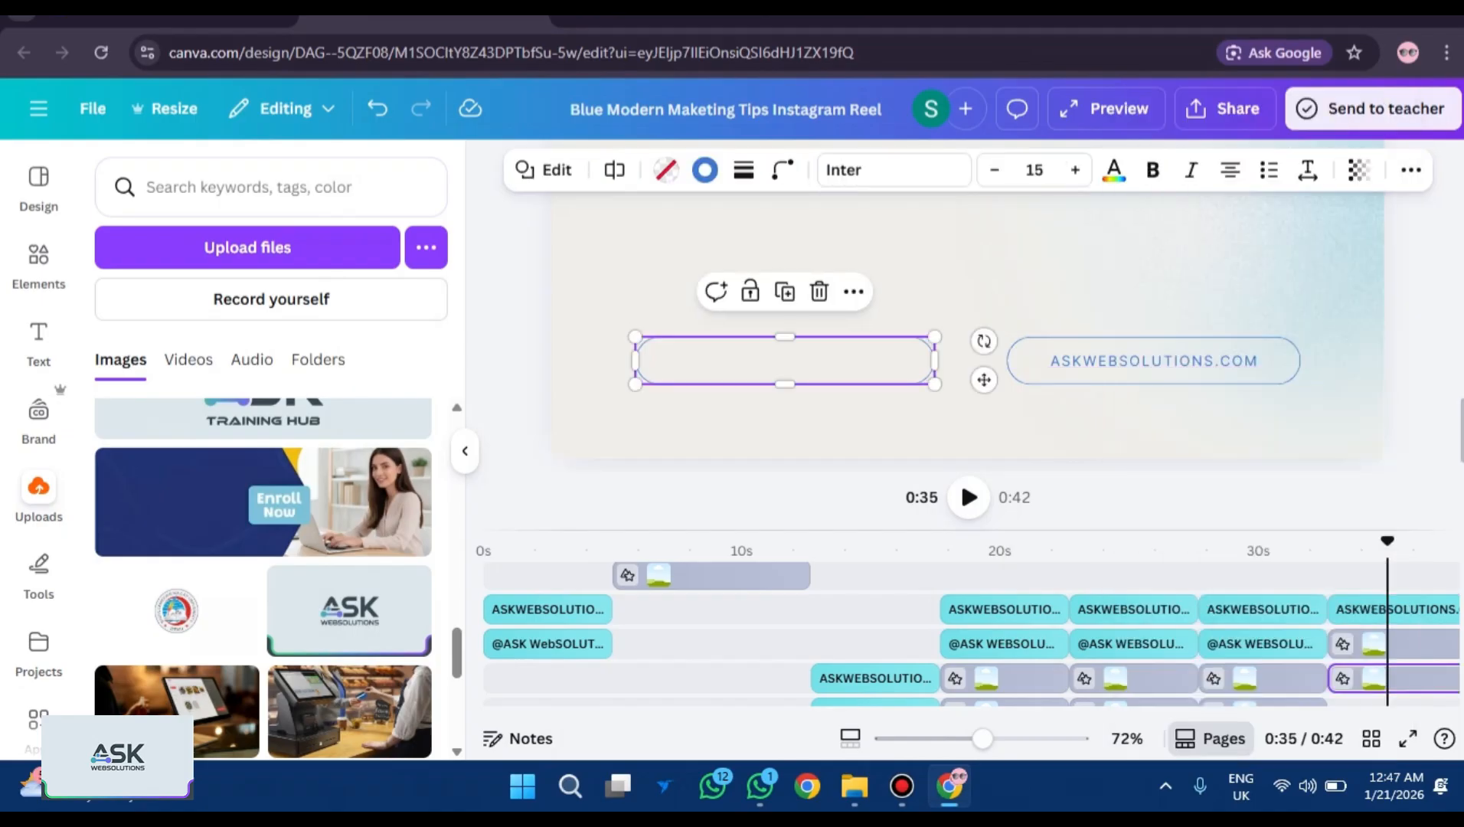
{"action": "key", "text": "ctrl+v"}
{"action": "left_click_drag", "start_coordinate": [1165, 373], "coordinate": [783, 360]}
{"action": "double_click", "coordinate": [783, 360]}
{"action": "key", "text": "BackSpace"}
{"action": "type", "text": "@"}
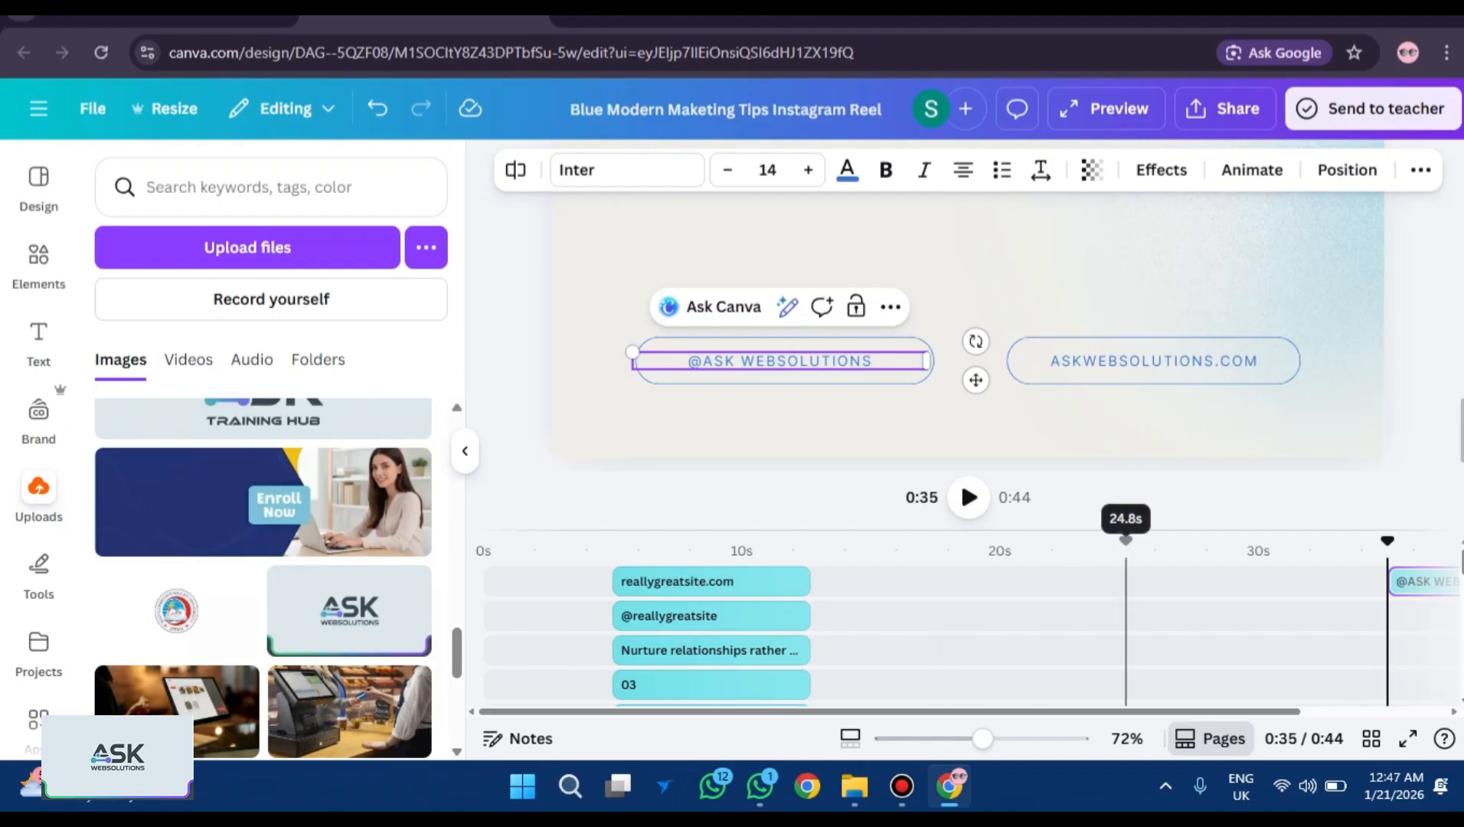
Find the 0:07 scene's reallygreatsite.com clip and retype that pill as ASKWEBSOLUTIONS.COM.
{"action": "scroll", "coordinate": [1139, 636], "scroll_direction": "down", "scroll_amount": 5}
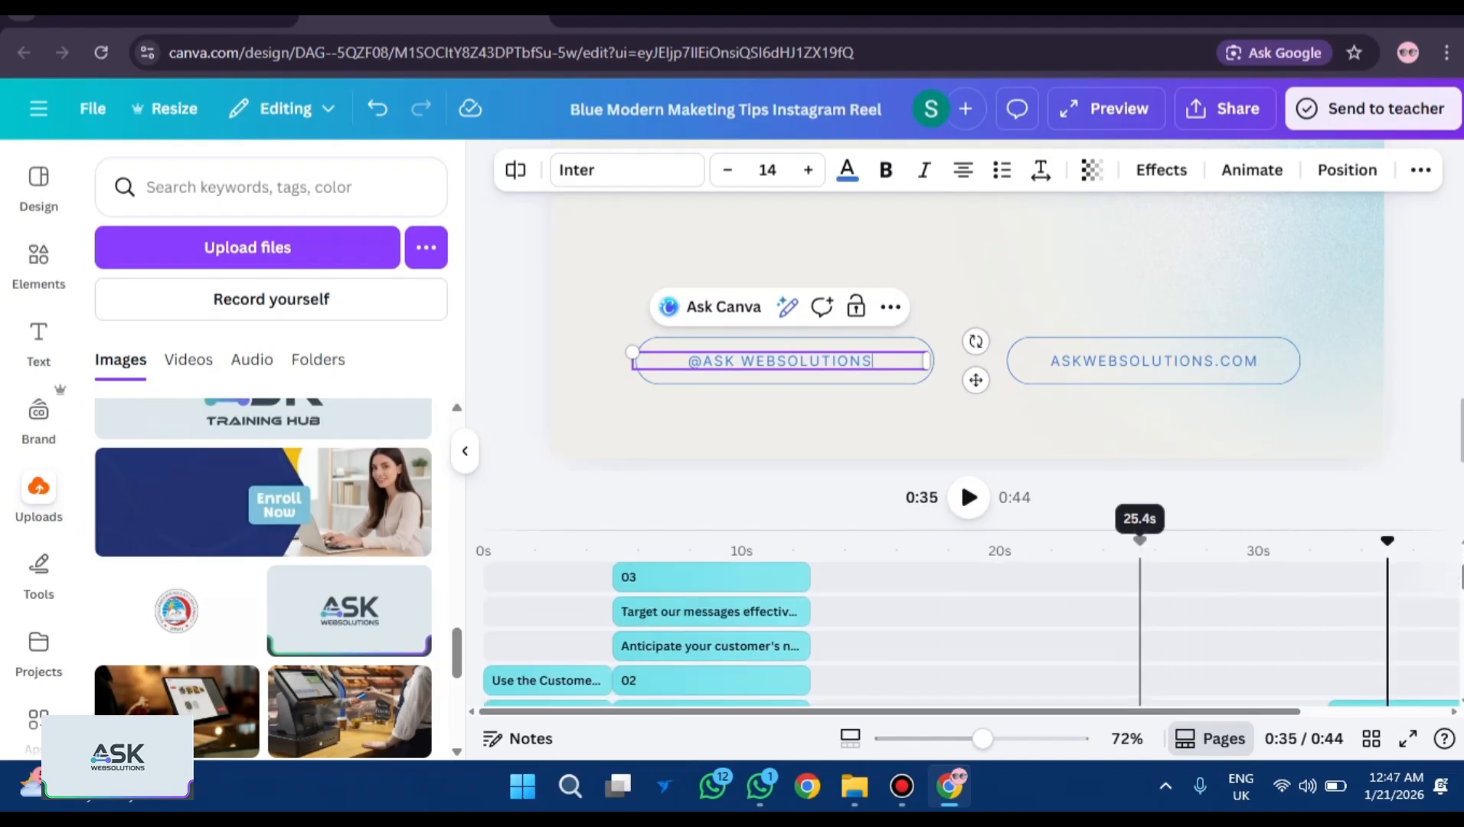
{"action": "scroll", "coordinate": [1139, 635], "scroll_direction": "up", "scroll_amount": 3}
{"action": "scroll", "coordinate": [1139, 635], "scroll_direction": "up", "scroll_amount": 2}
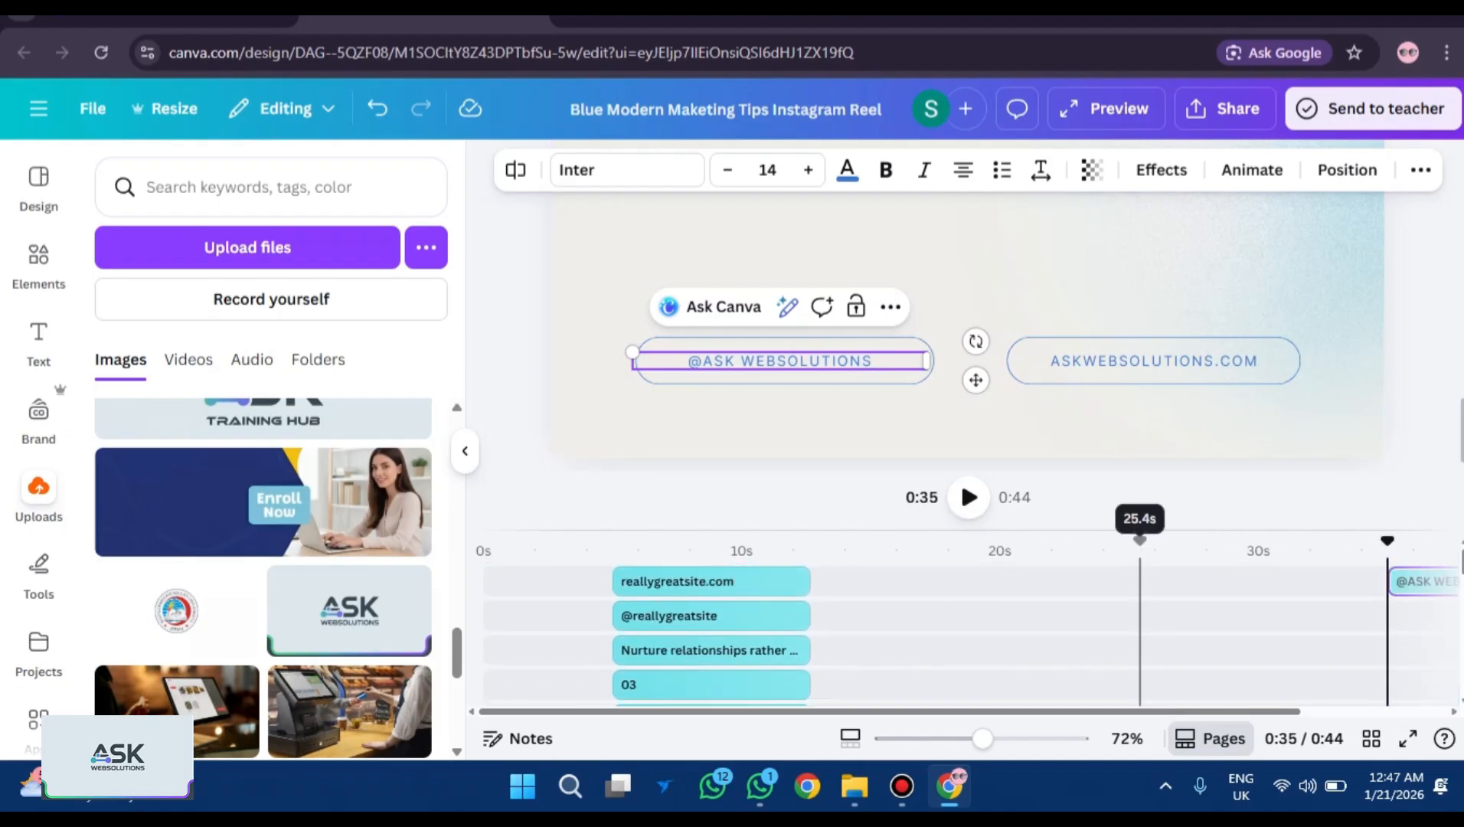
{"action": "scroll", "coordinate": [1139, 636], "scroll_direction": "down", "scroll_amount": 3}
{"action": "scroll", "coordinate": [1139, 636], "scroll_direction": "right", "scroll_amount": 3}
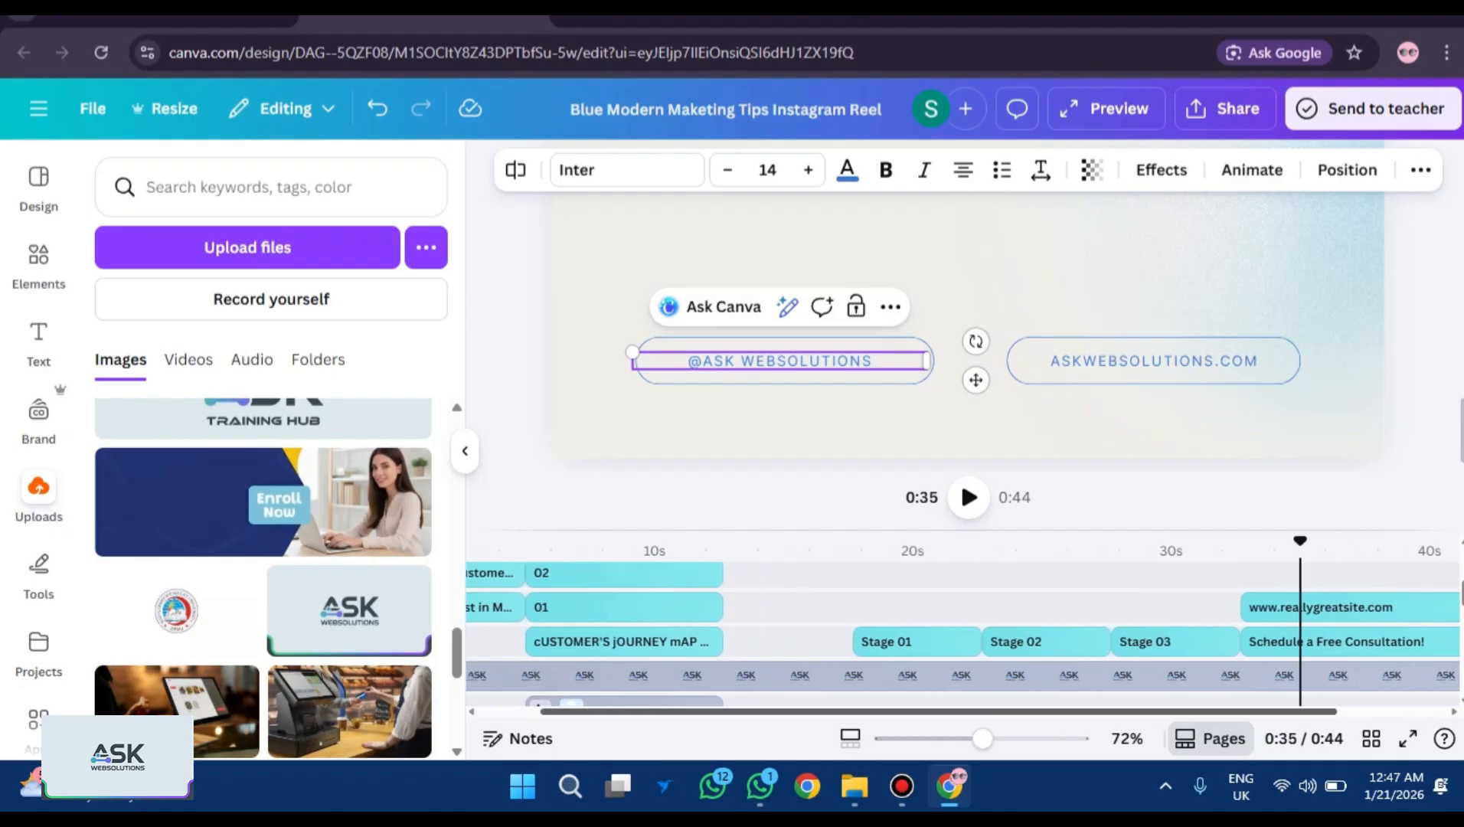
{"action": "scroll", "coordinate": [1013, 636], "scroll_direction": "down", "scroll_amount": 3}
{"action": "scroll", "coordinate": [1012, 635], "scroll_direction": "right", "scroll_amount": 2}
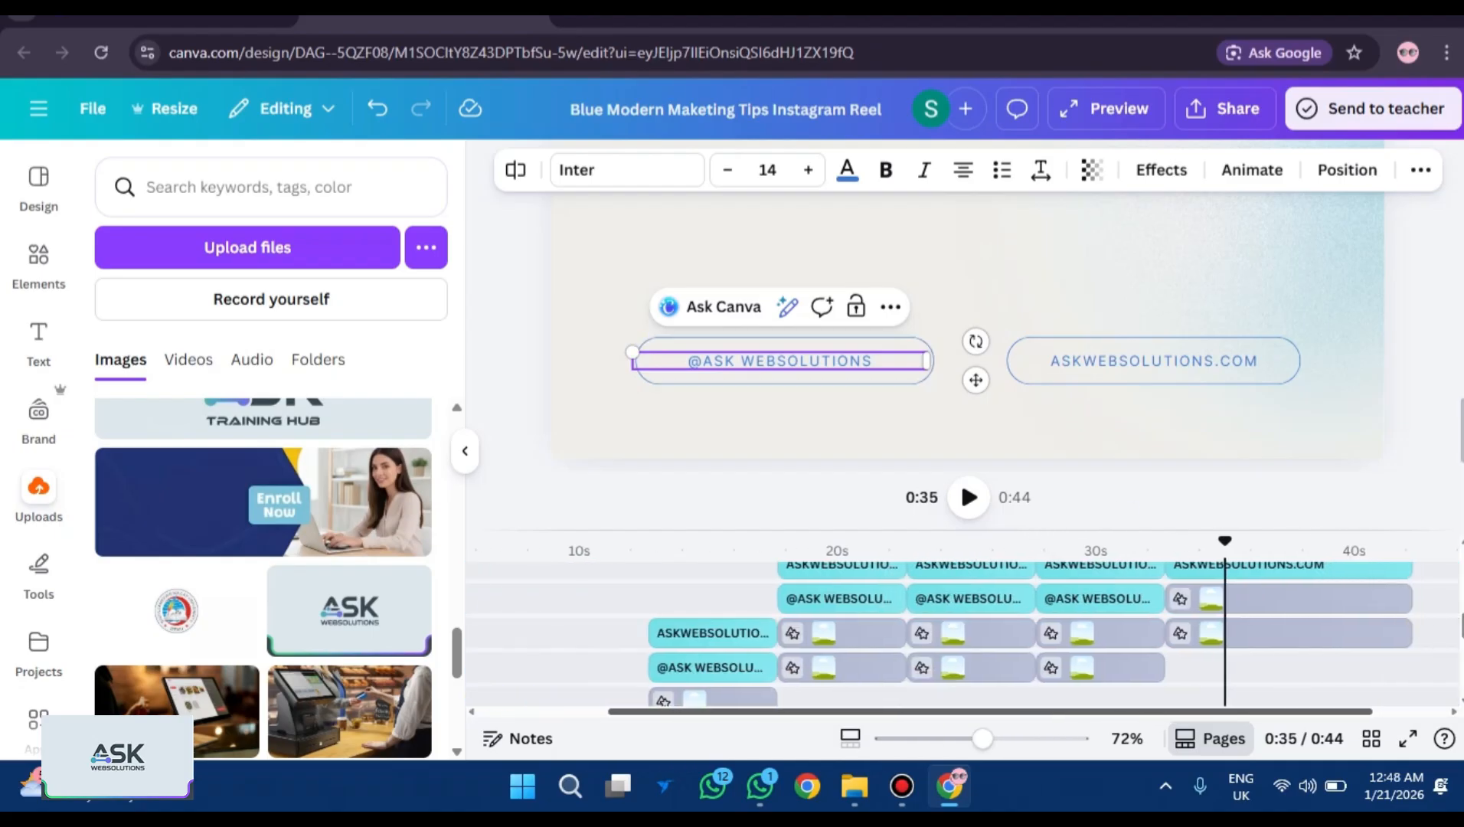
{"action": "scroll", "coordinate": [650, 542], "scroll_direction": "left", "scroll_amount": 4}
{"action": "scroll", "coordinate": [650, 542], "scroll_direction": "up", "scroll_amount": 3}
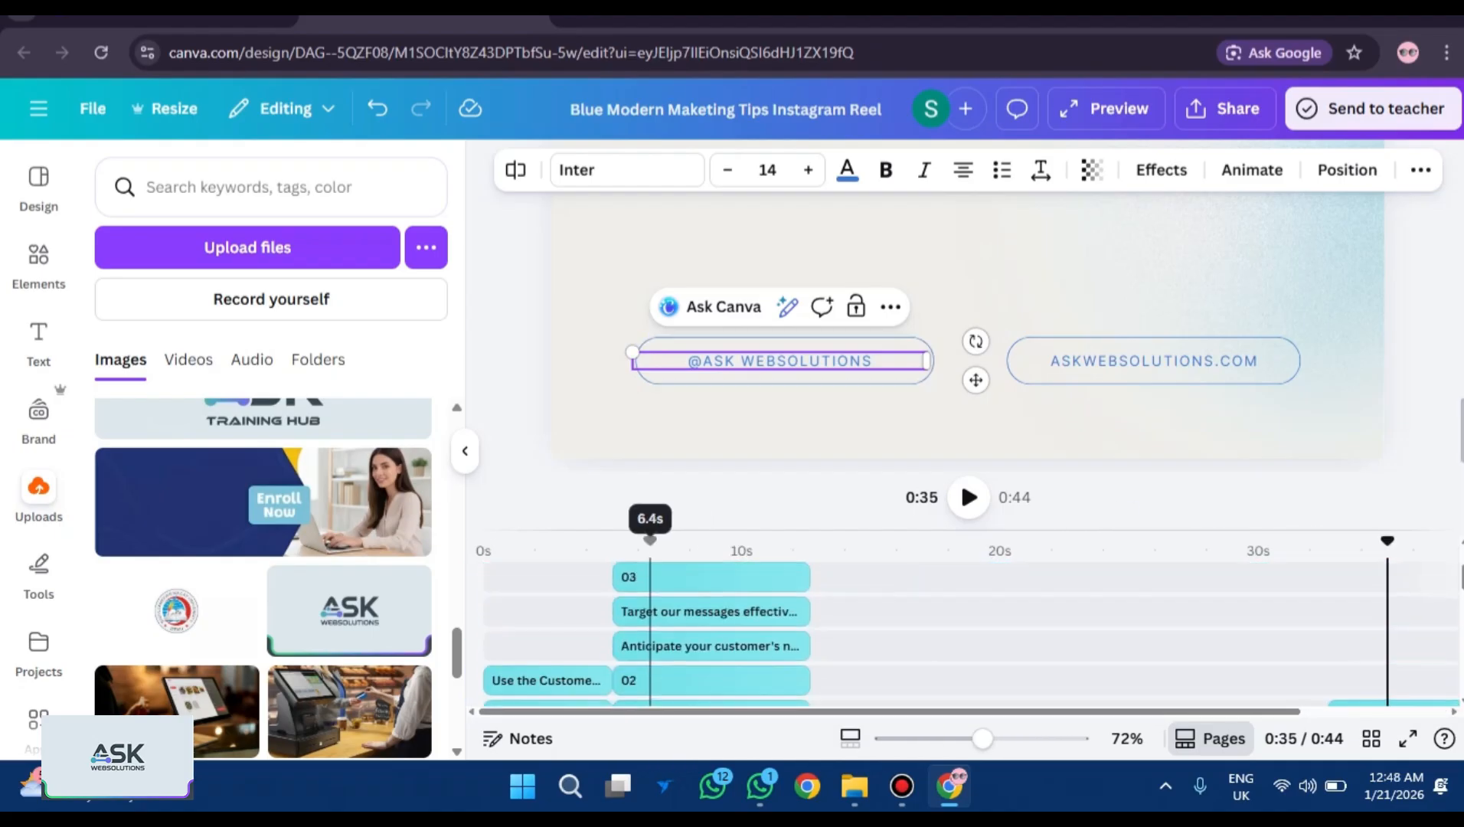
{"action": "scroll", "coordinate": [650, 542], "scroll_direction": "down", "scroll_amount": 6}
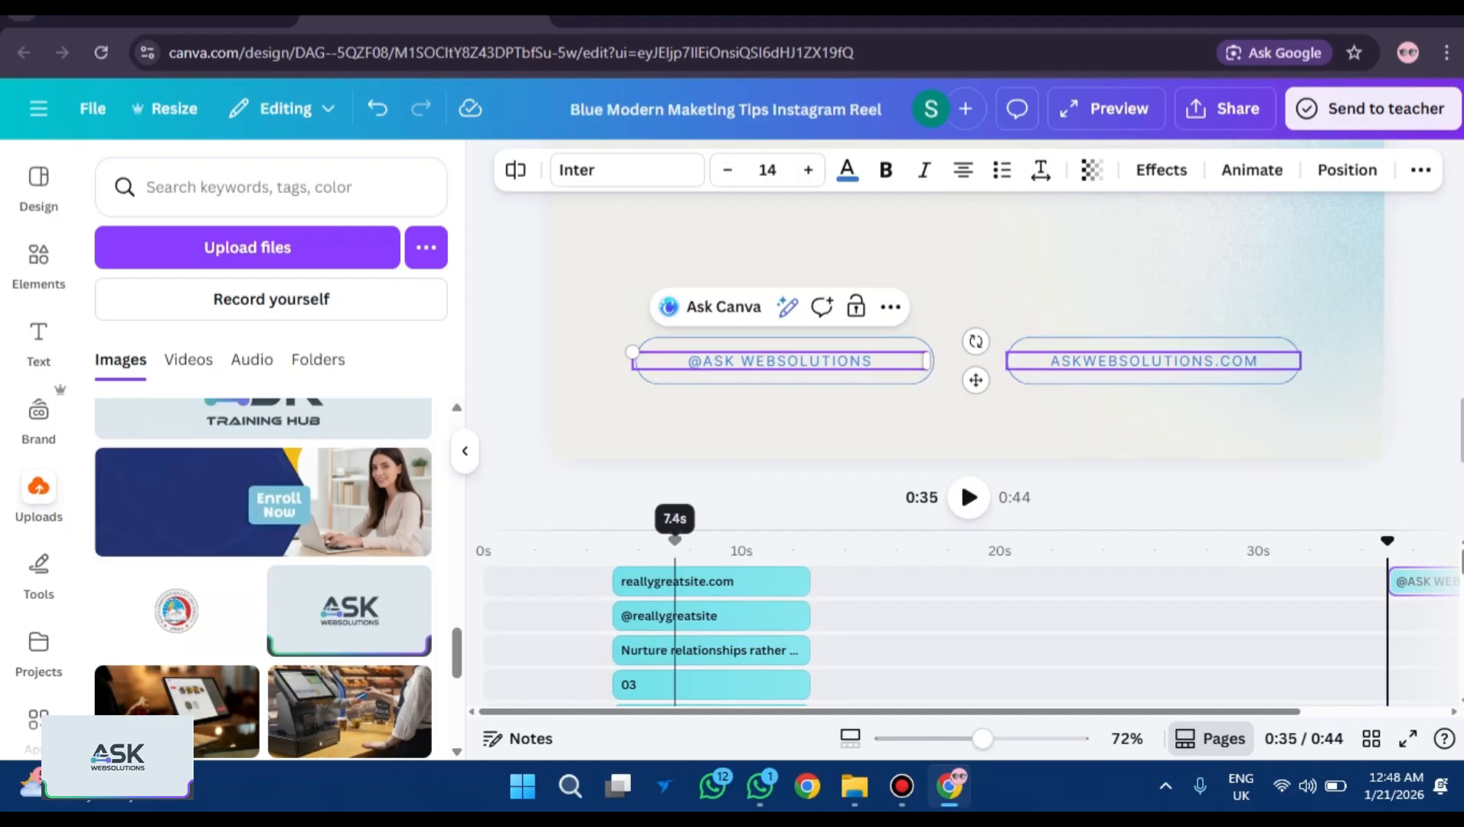
{"action": "left_click", "coordinate": [674, 581]}
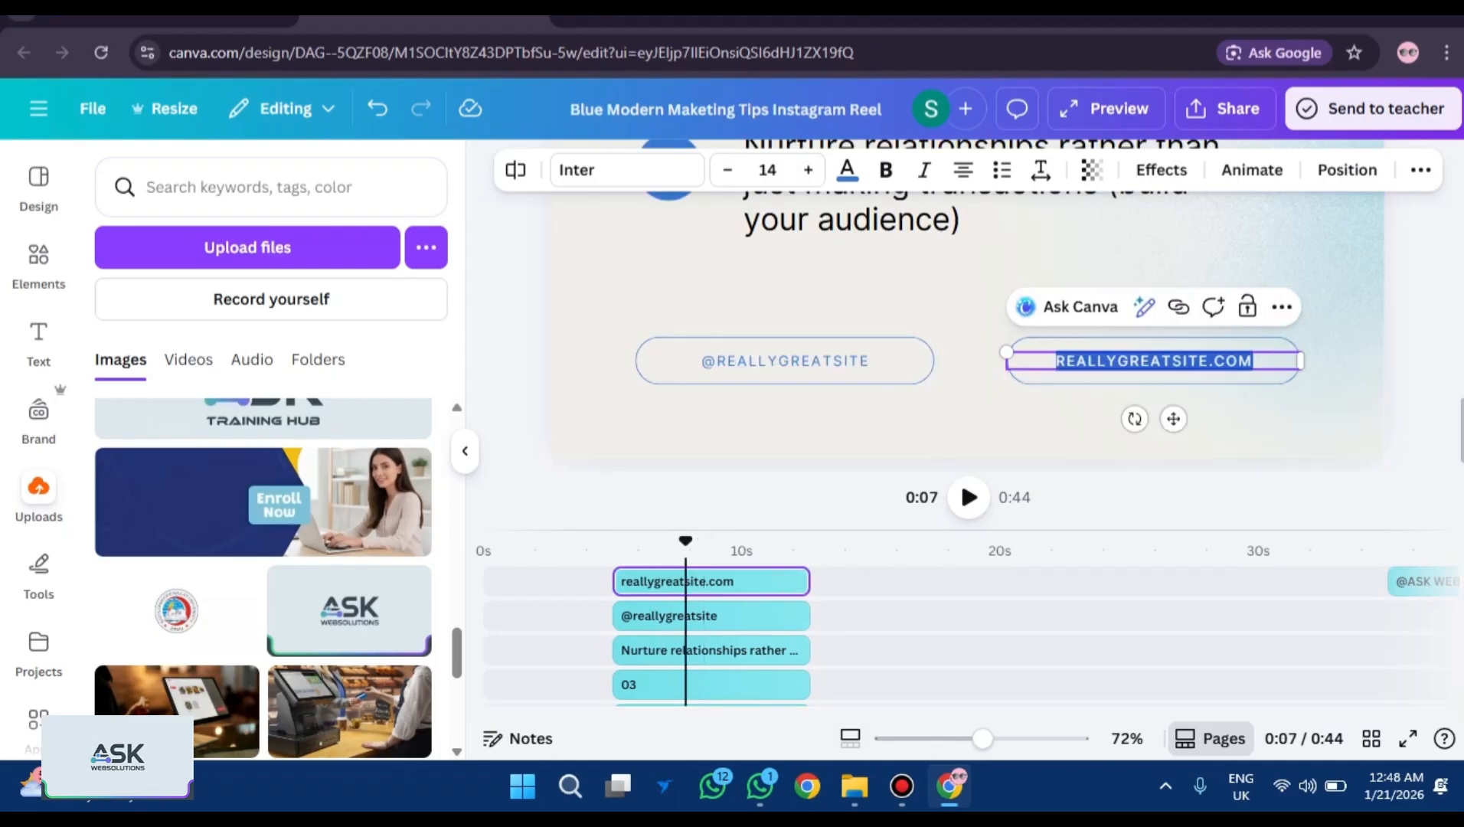
{"action": "type", "text": "ASKWEBSOLUTIONS"}
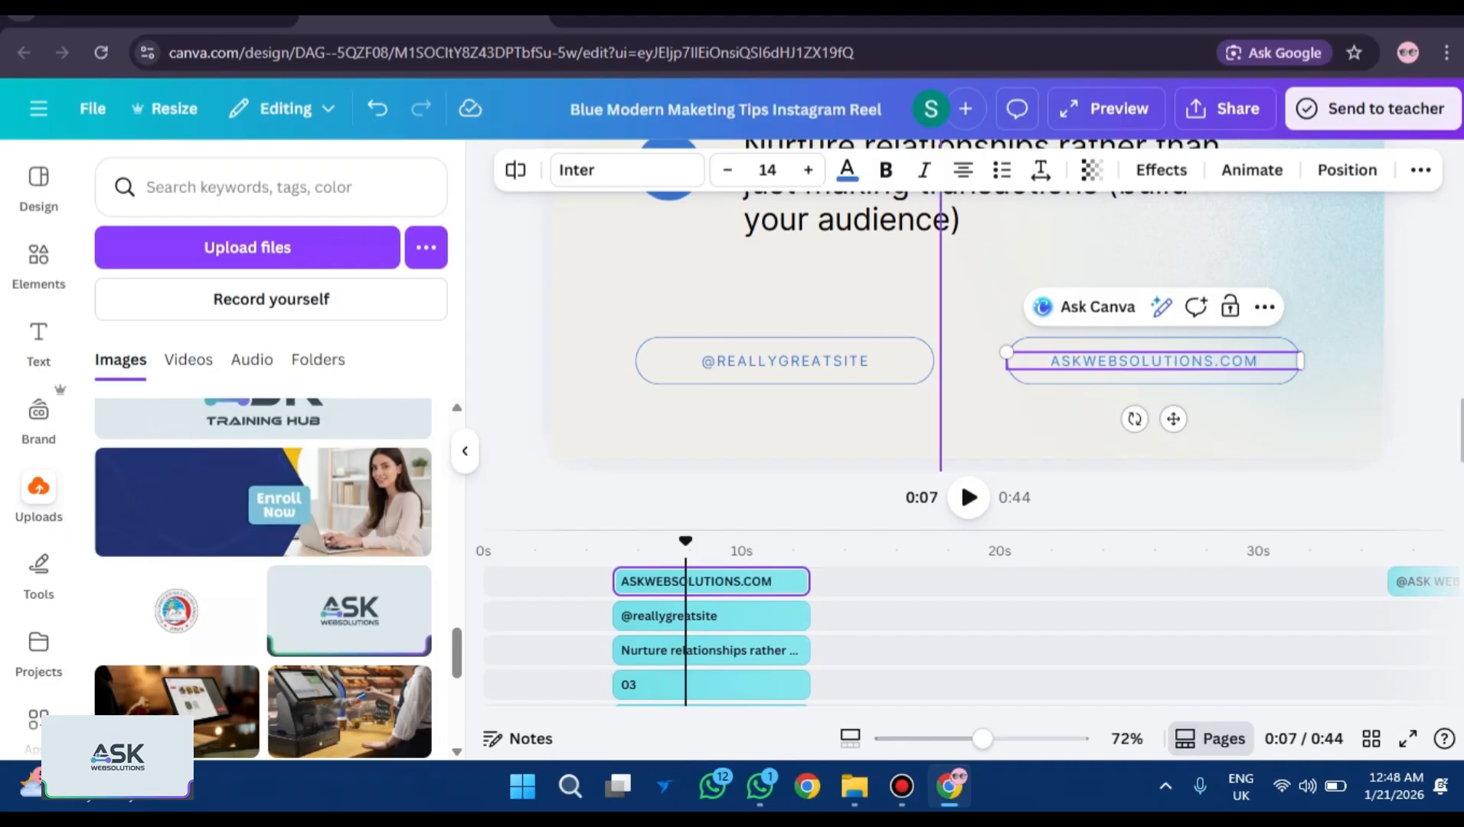
{"action": "double_click", "coordinate": [784, 360]}
{"action": "key", "text": "BackSpace"}
{"action": "type", "text": "@ASK WEBSOLUTIONS"}
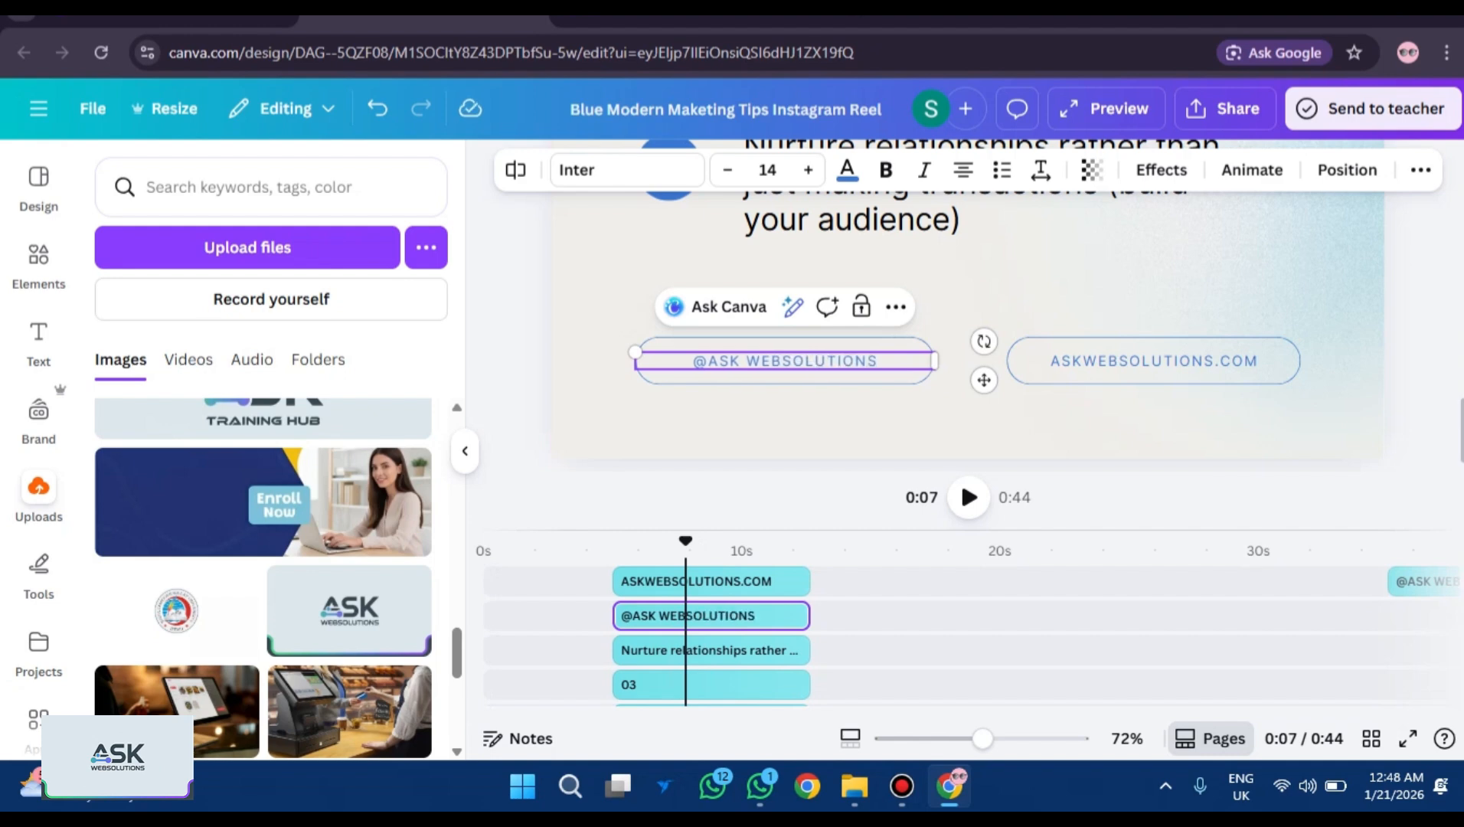
{"action": "left_click", "coordinate": [973, 421]}
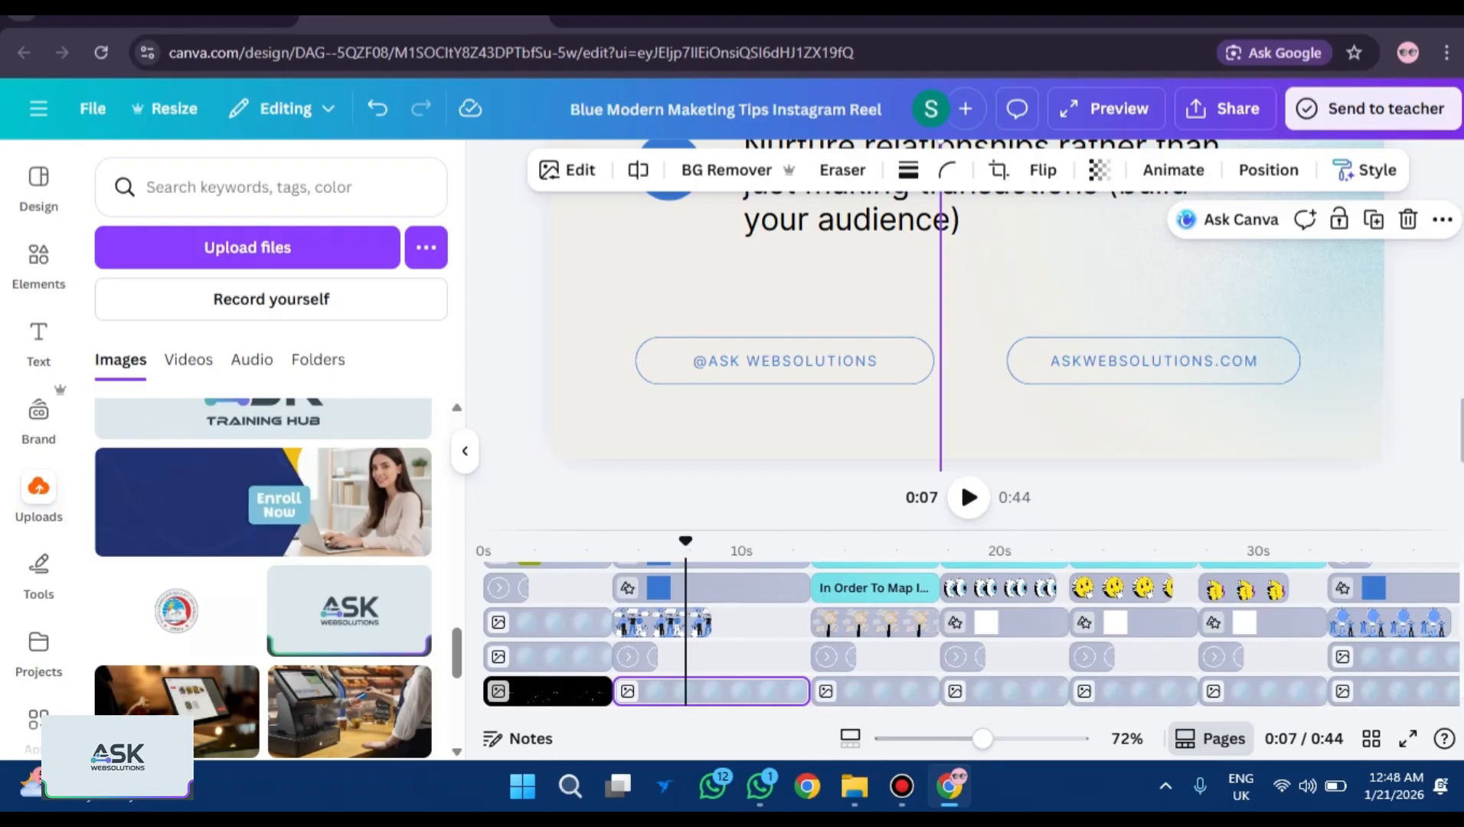
{"action": "left_click", "coordinate": [1408, 738]}
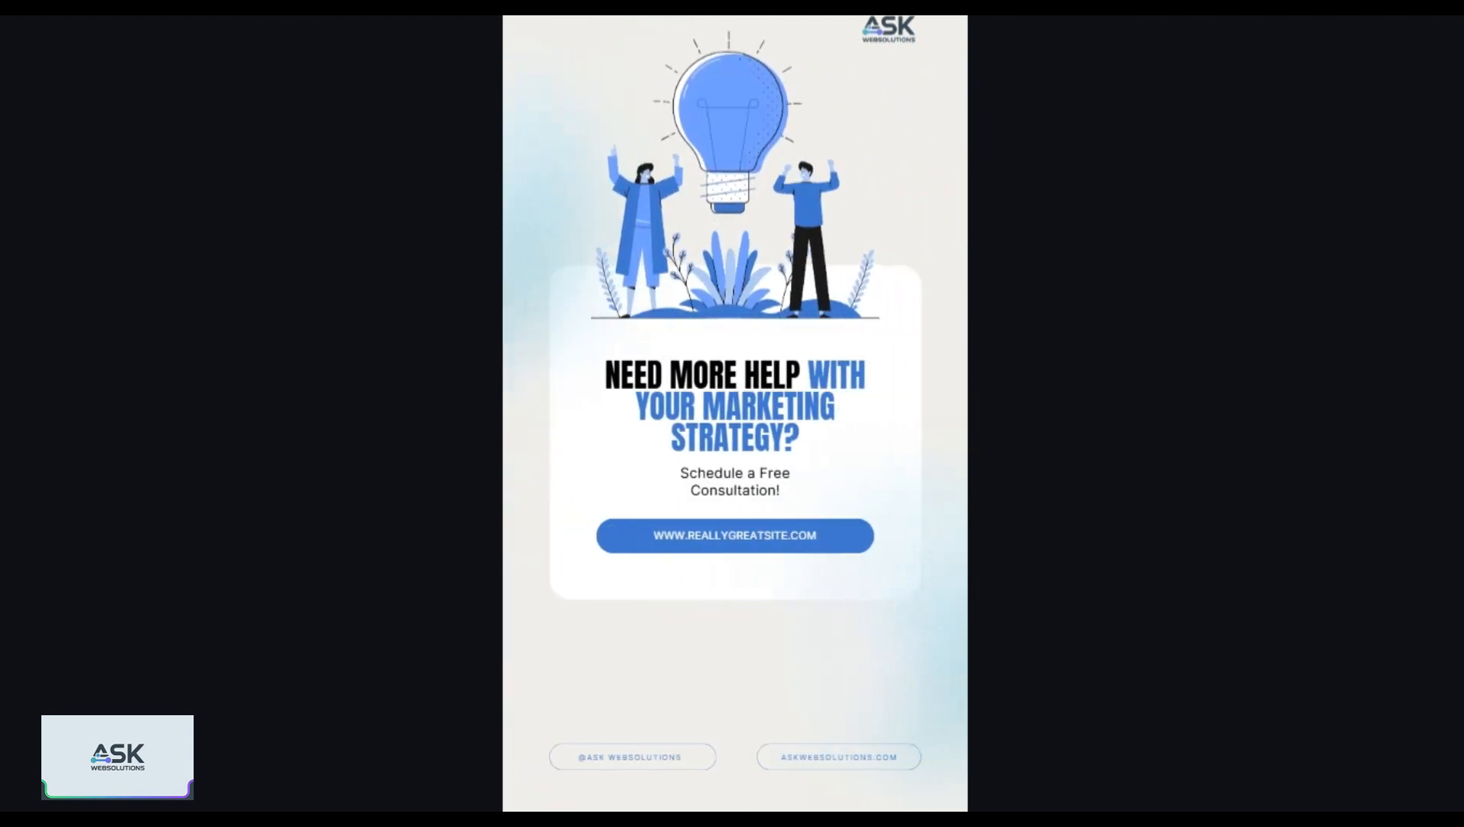
{"action": "mouse_move", "coordinate": [704, 783]}
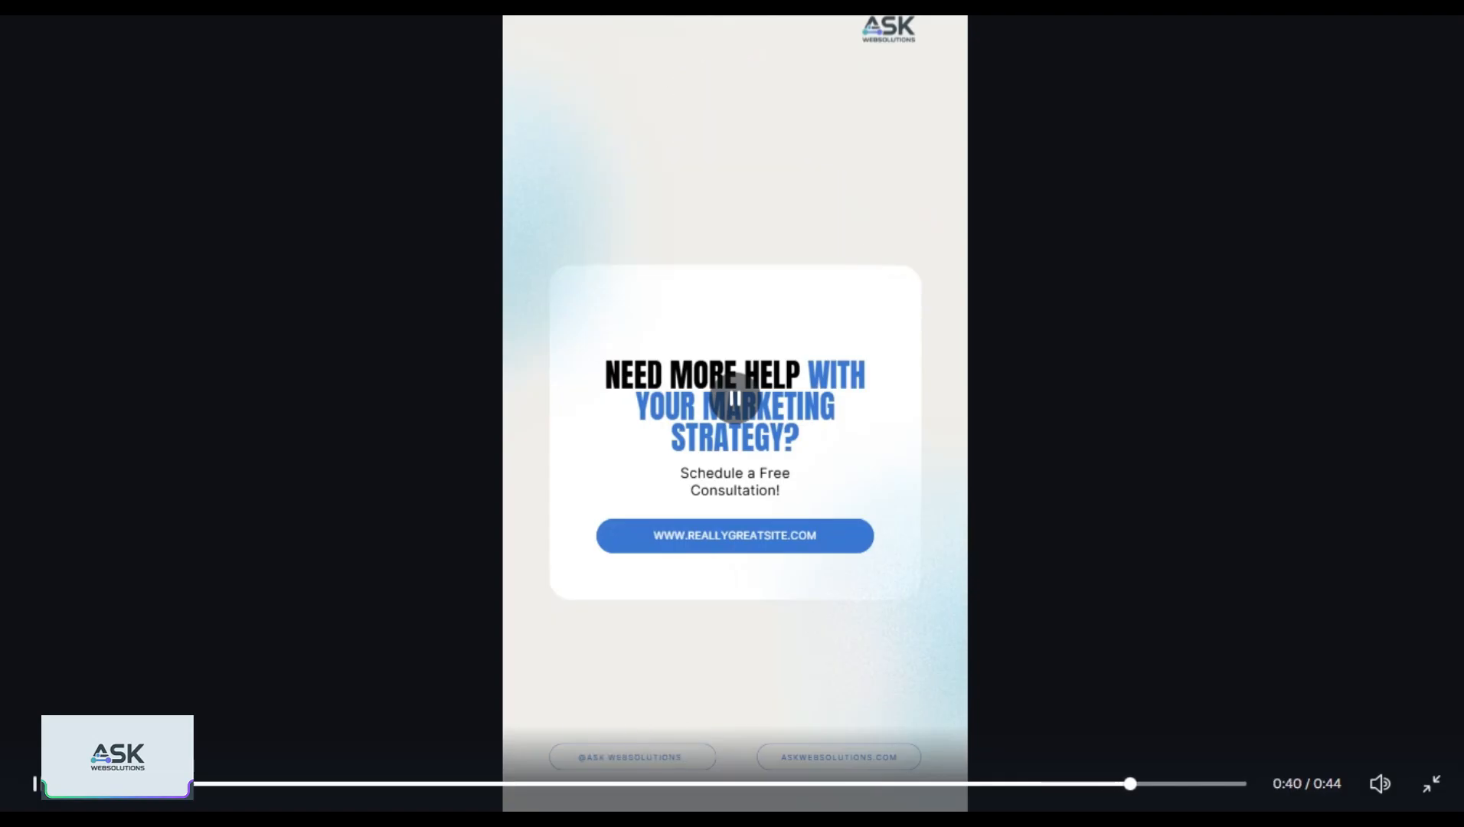
{"action": "key", "text": "Escape"}
{"action": "key", "text": "Escape"}
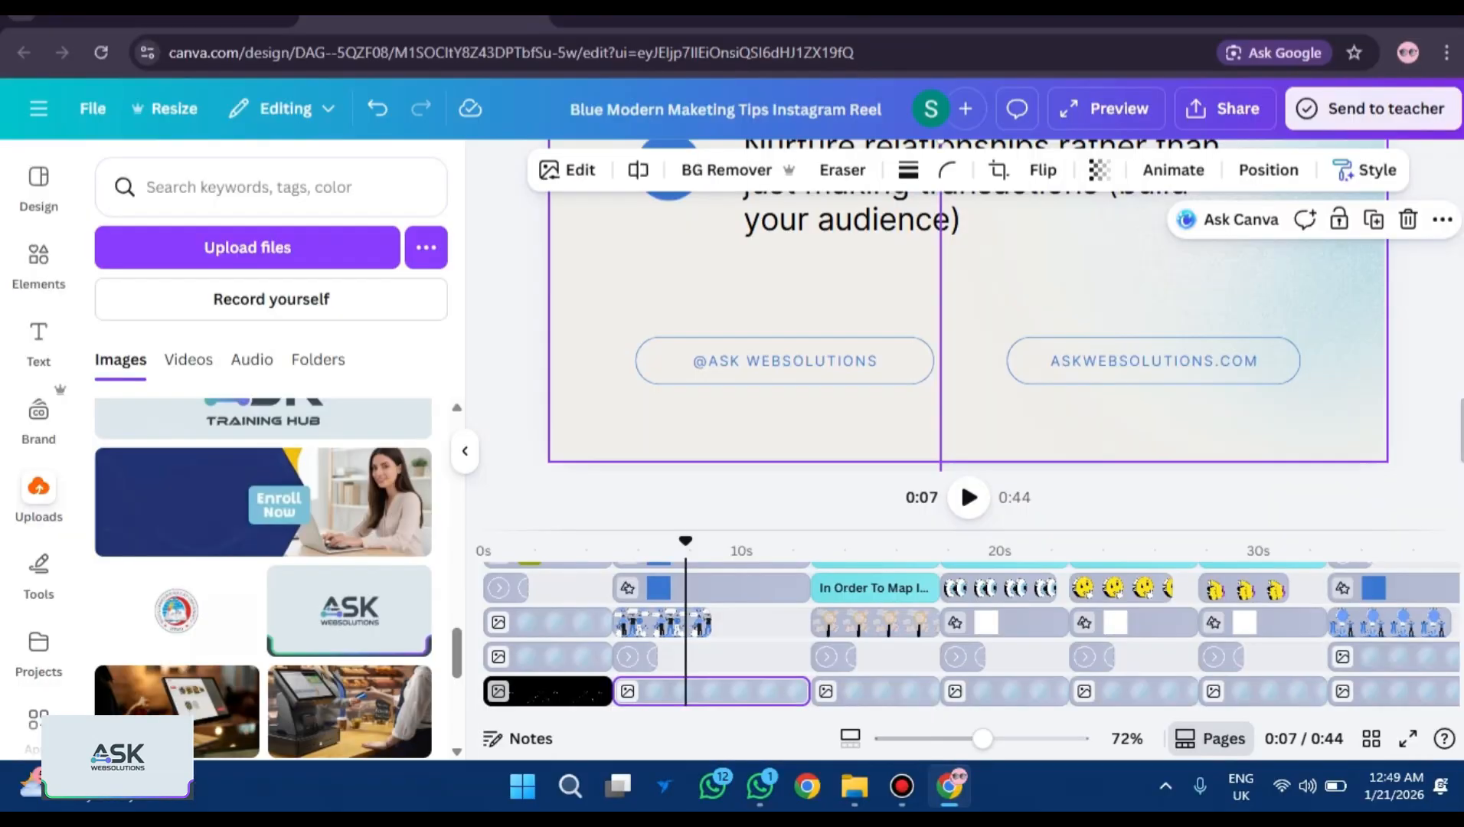
{"action": "scroll", "coordinate": [957, 635], "scroll_direction": "right", "scroll_amount": 5}
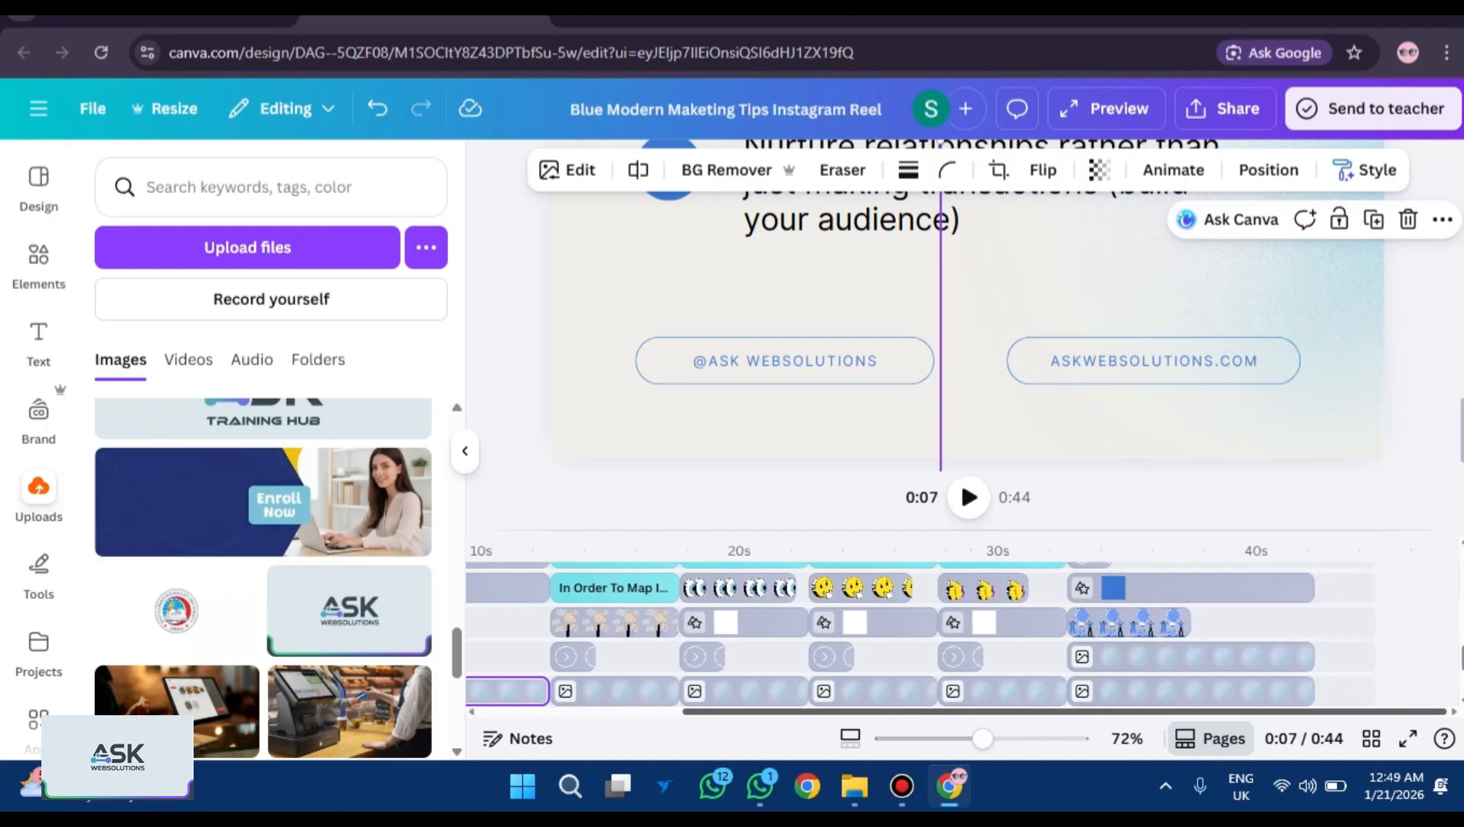
{"action": "scroll", "coordinate": [1043, 636], "scroll_direction": "left", "scroll_amount": 1}
{"action": "scroll", "coordinate": [1043, 635], "scroll_direction": "up", "scroll_amount": 3}
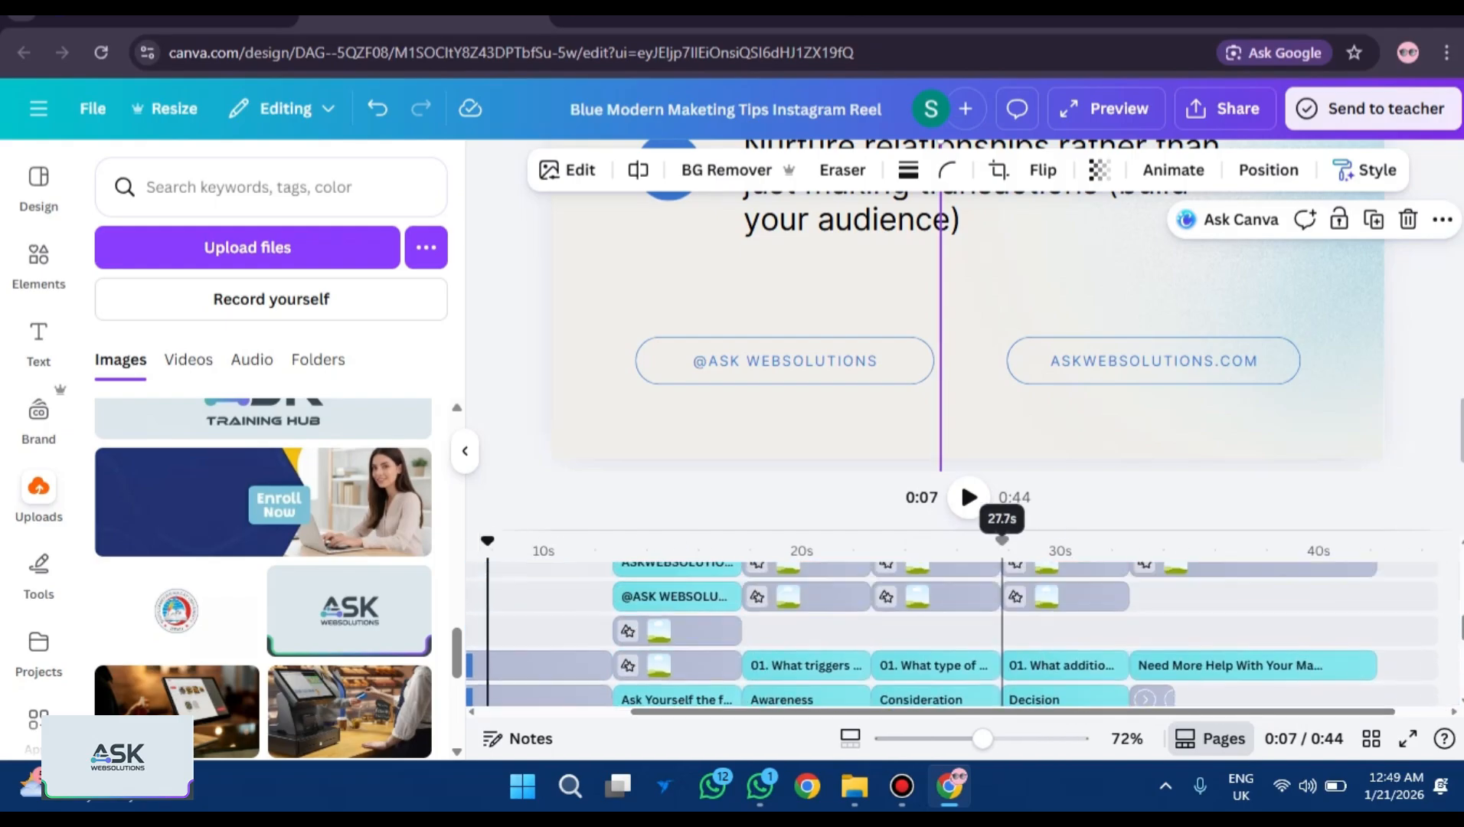
{"action": "scroll", "coordinate": [1003, 651], "scroll_direction": "up", "scroll_amount": 2}
{"action": "scroll", "coordinate": [1003, 650], "scroll_direction": "down", "scroll_amount": 1}
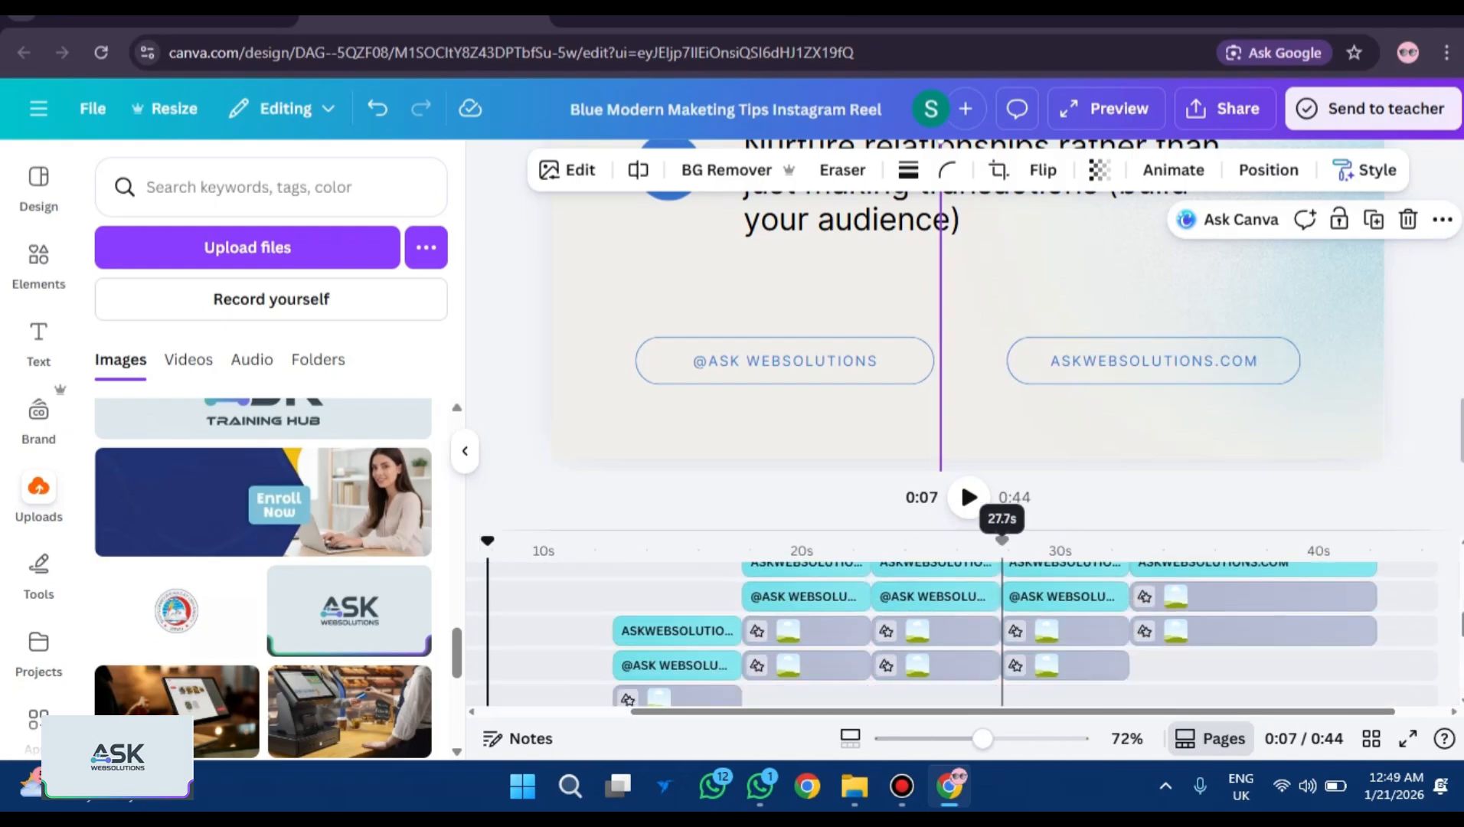
{"action": "scroll", "coordinate": [1003, 651], "scroll_direction": "up", "scroll_amount": 1}
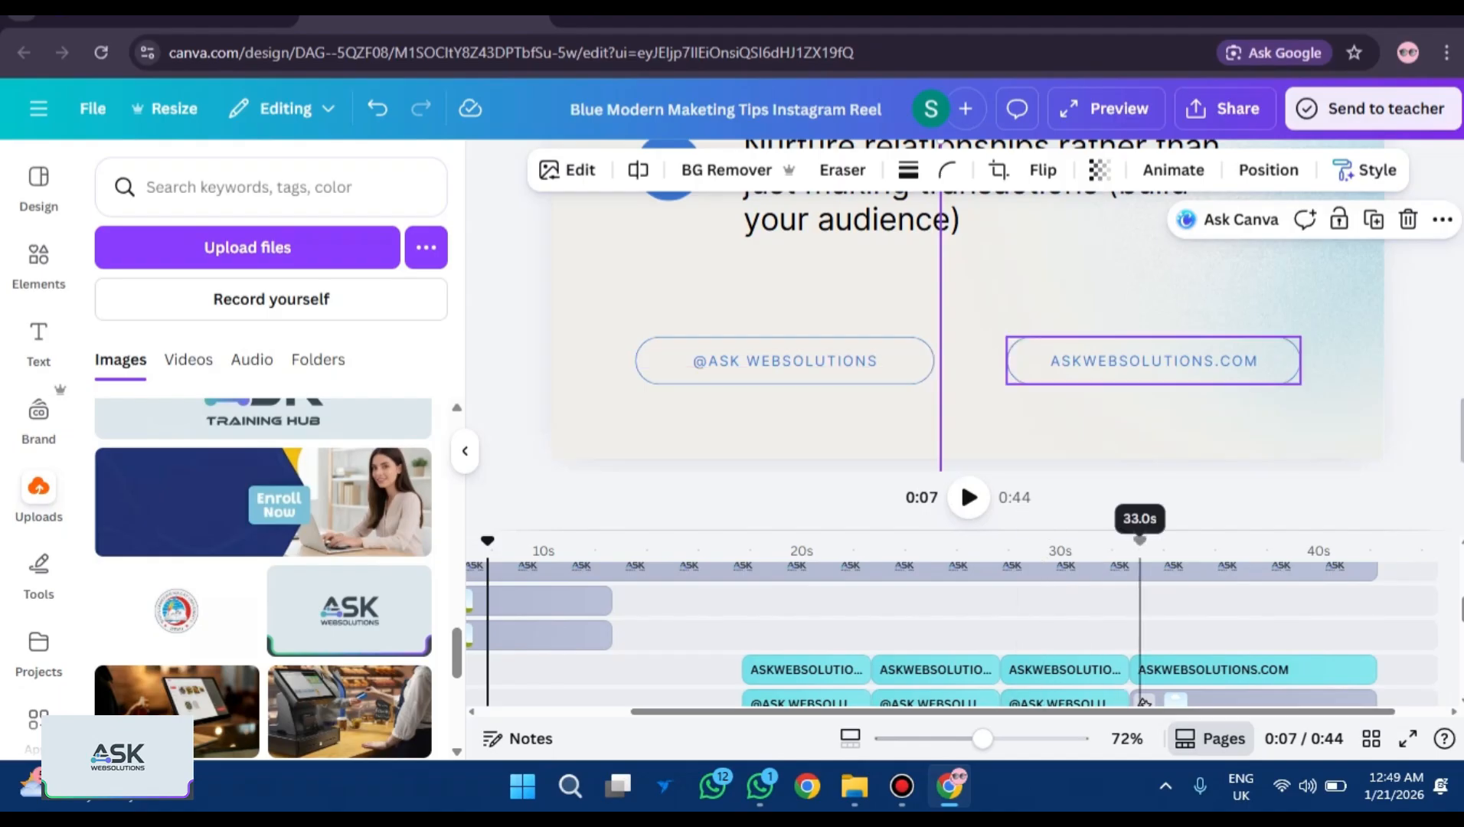
{"action": "left_click", "coordinate": [1139, 671]}
{"action": "left_click", "coordinate": [1138, 669]}
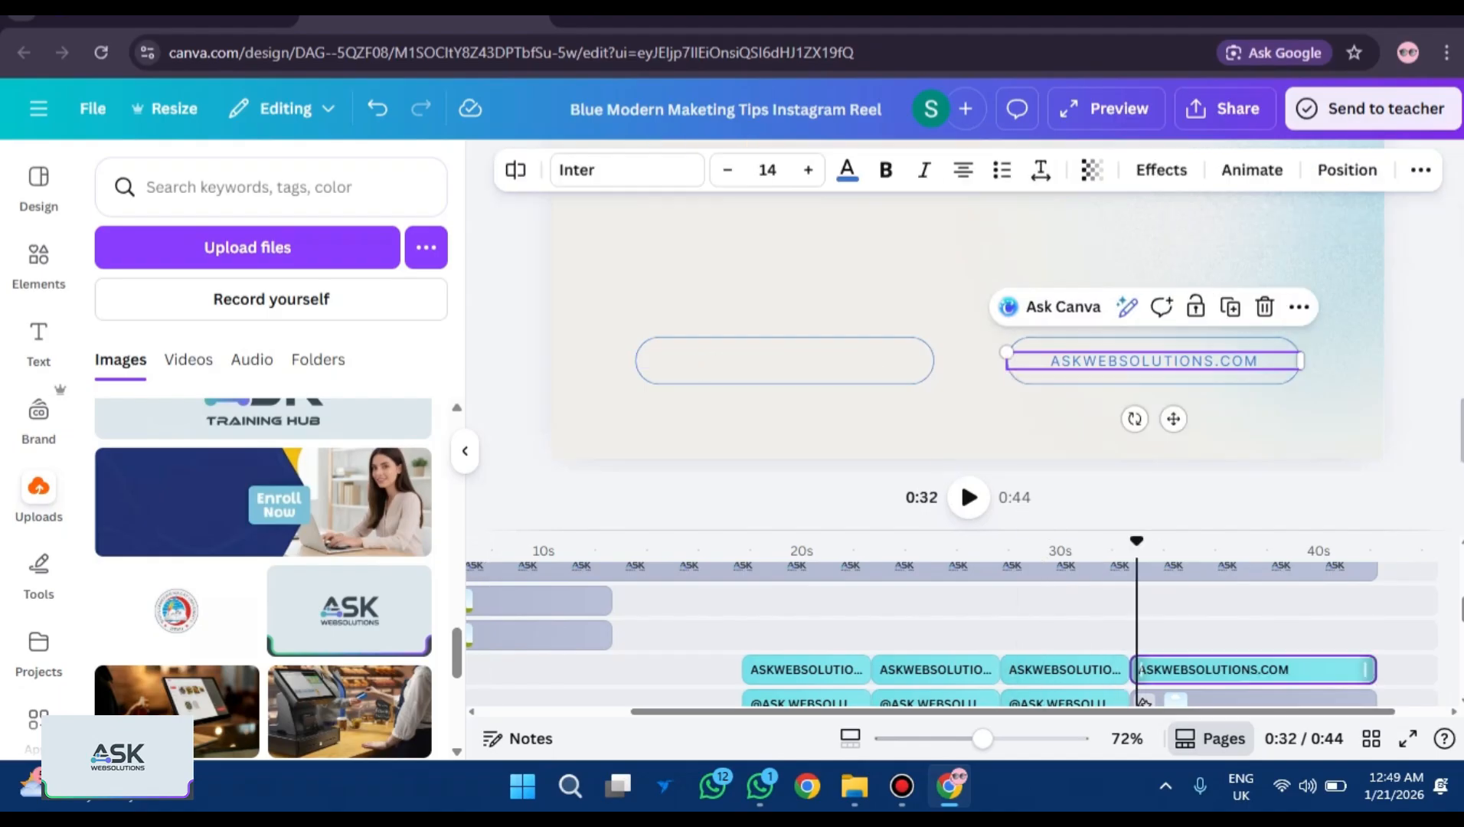
{"action": "scroll", "coordinate": [1143, 674], "scroll_direction": "down", "scroll_amount": 3}
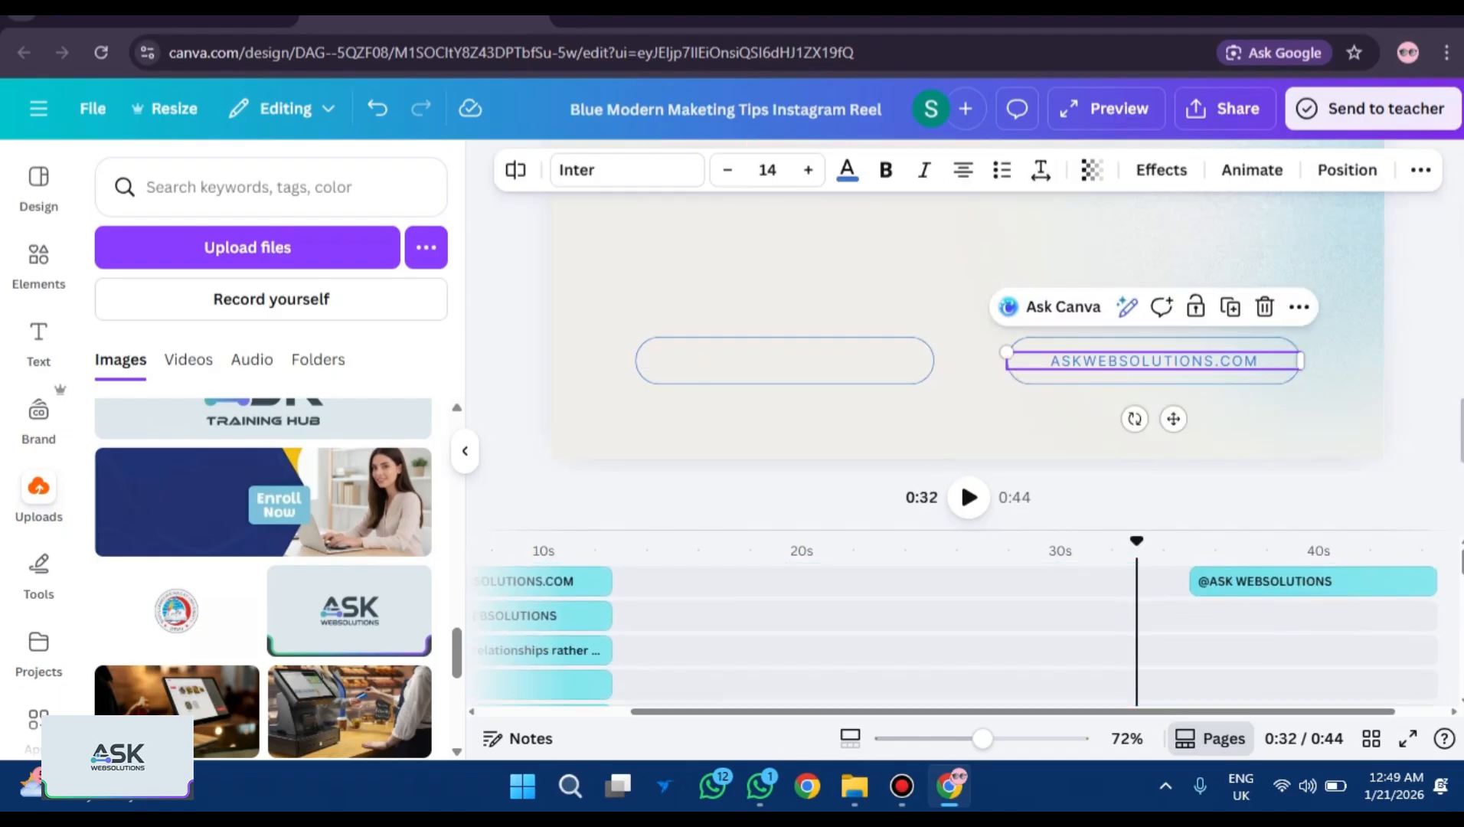
{"action": "left_click", "coordinate": [1198, 581]}
{"action": "left_click_drag", "start_coordinate": [1194, 582], "coordinate": [1160, 582]}
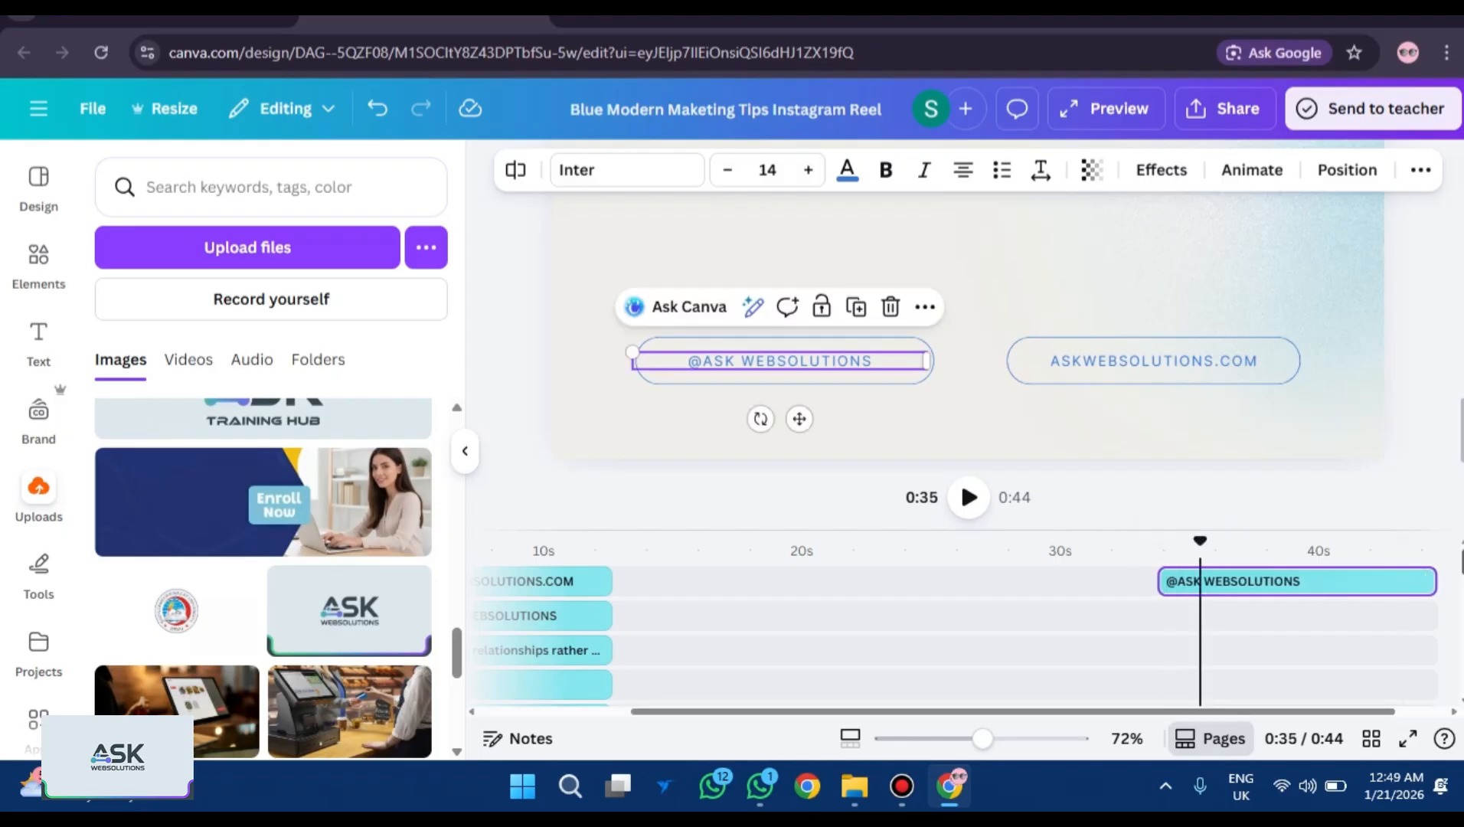
{"action": "scroll", "coordinate": [1156, 582], "scroll_direction": "down", "scroll_amount": 3}
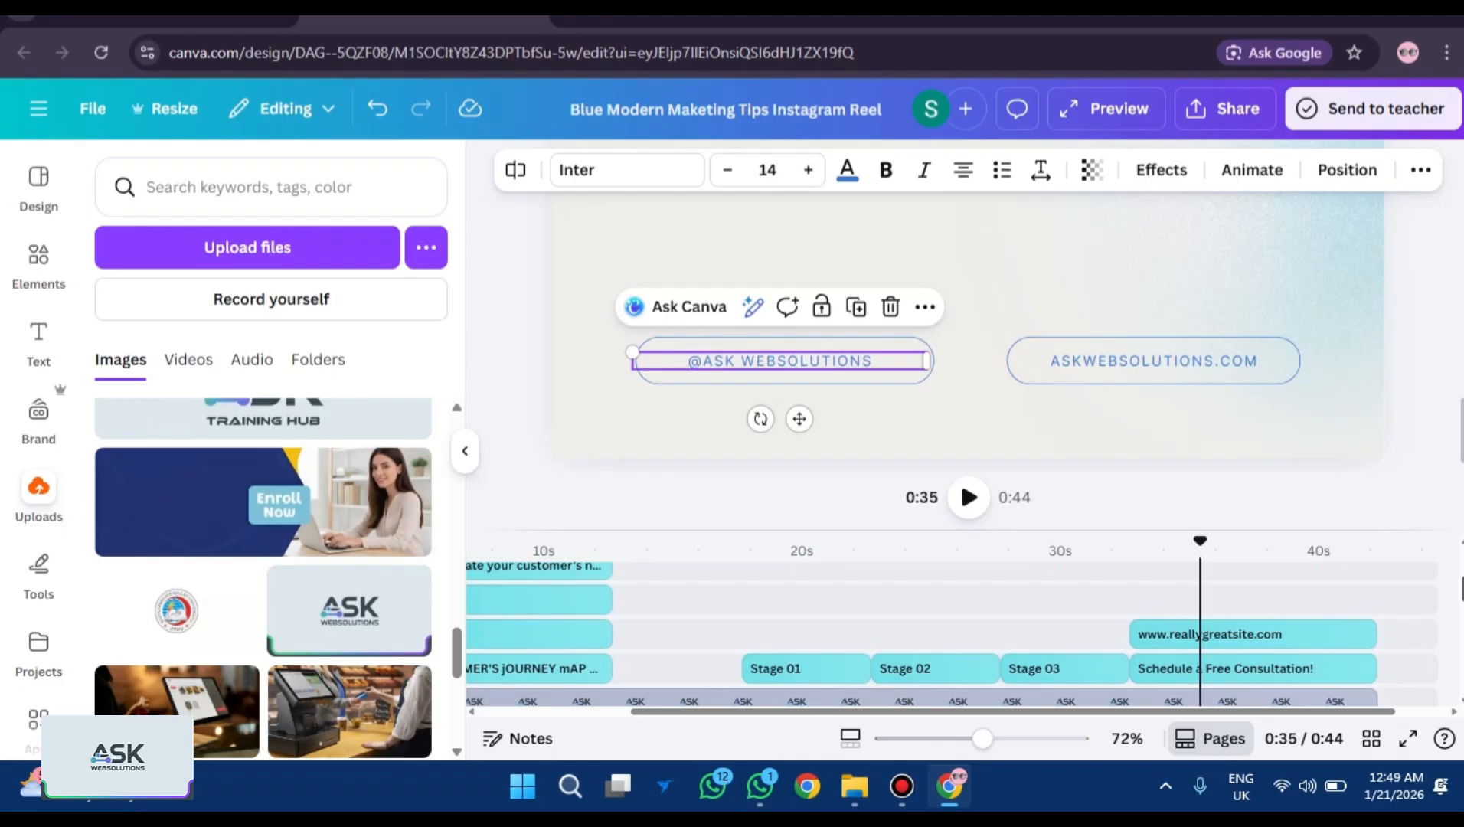
{"action": "scroll", "coordinate": [949, 635], "scroll_direction": "down", "scroll_amount": 4}
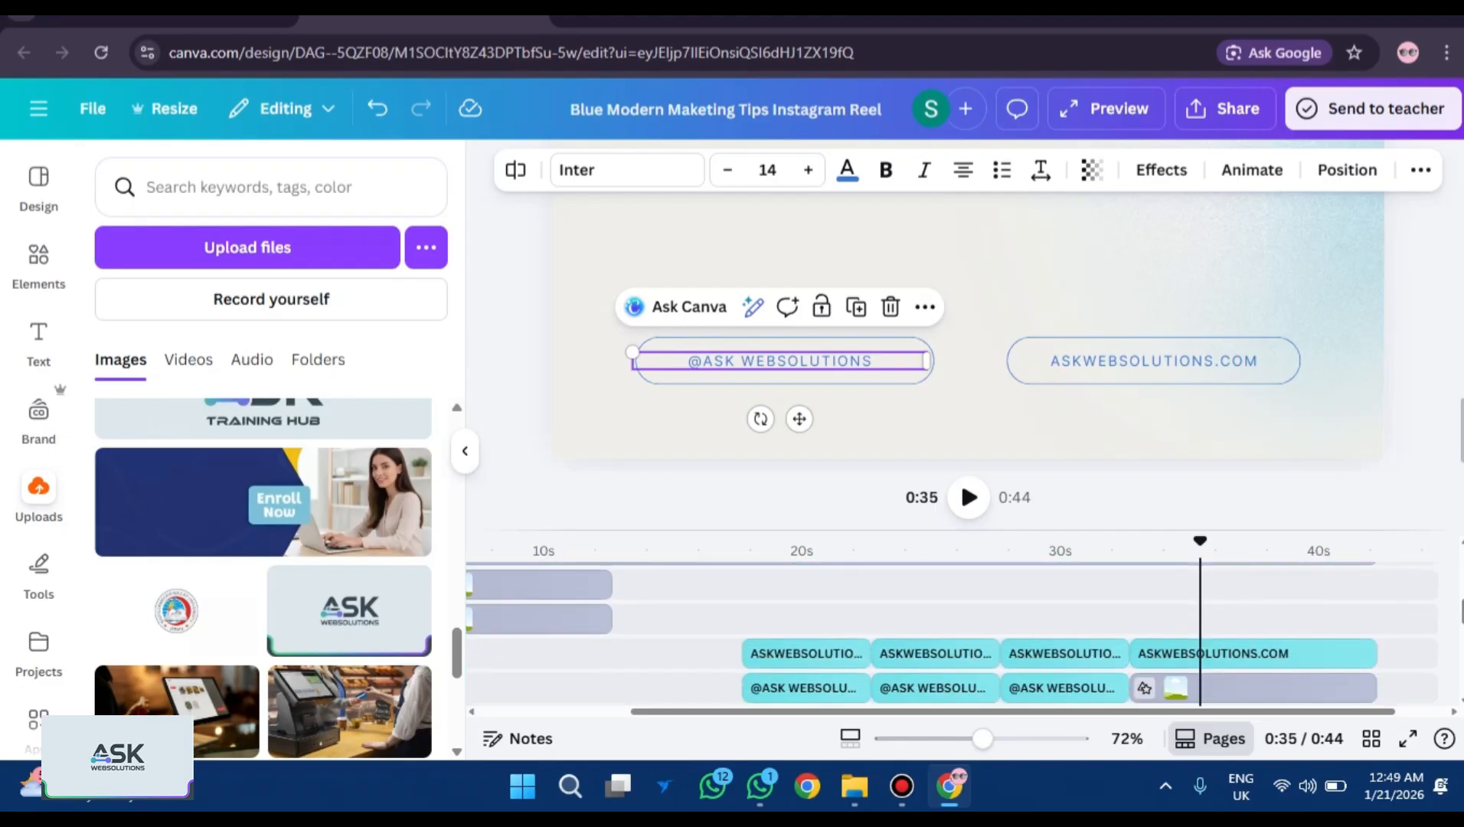
{"action": "left_click_drag", "start_coordinate": [1163, 540], "coordinate": [1131, 540]}
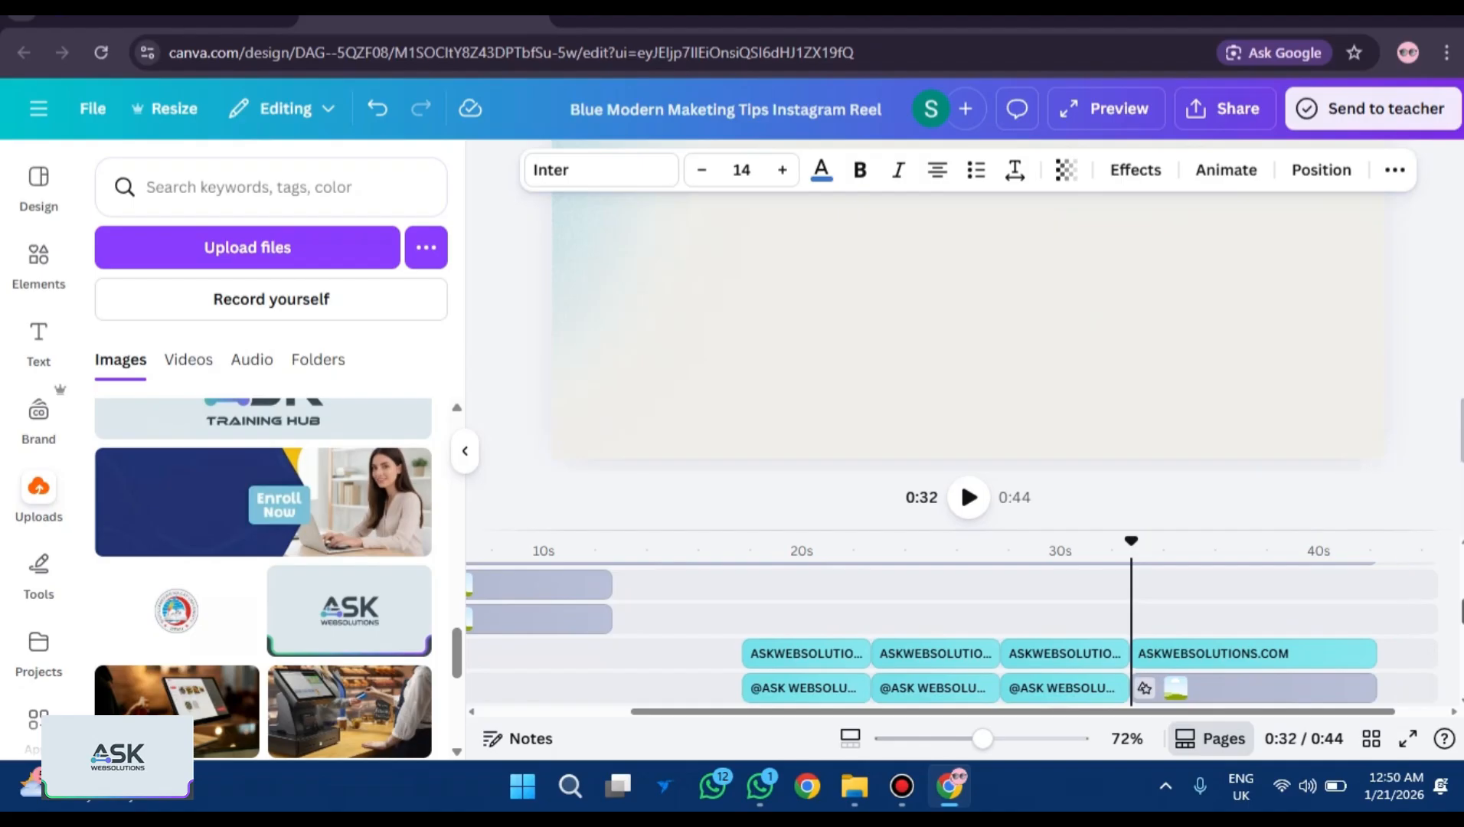
{"action": "scroll", "coordinate": [1301, 613], "scroll_direction": "up", "scroll_amount": 4}
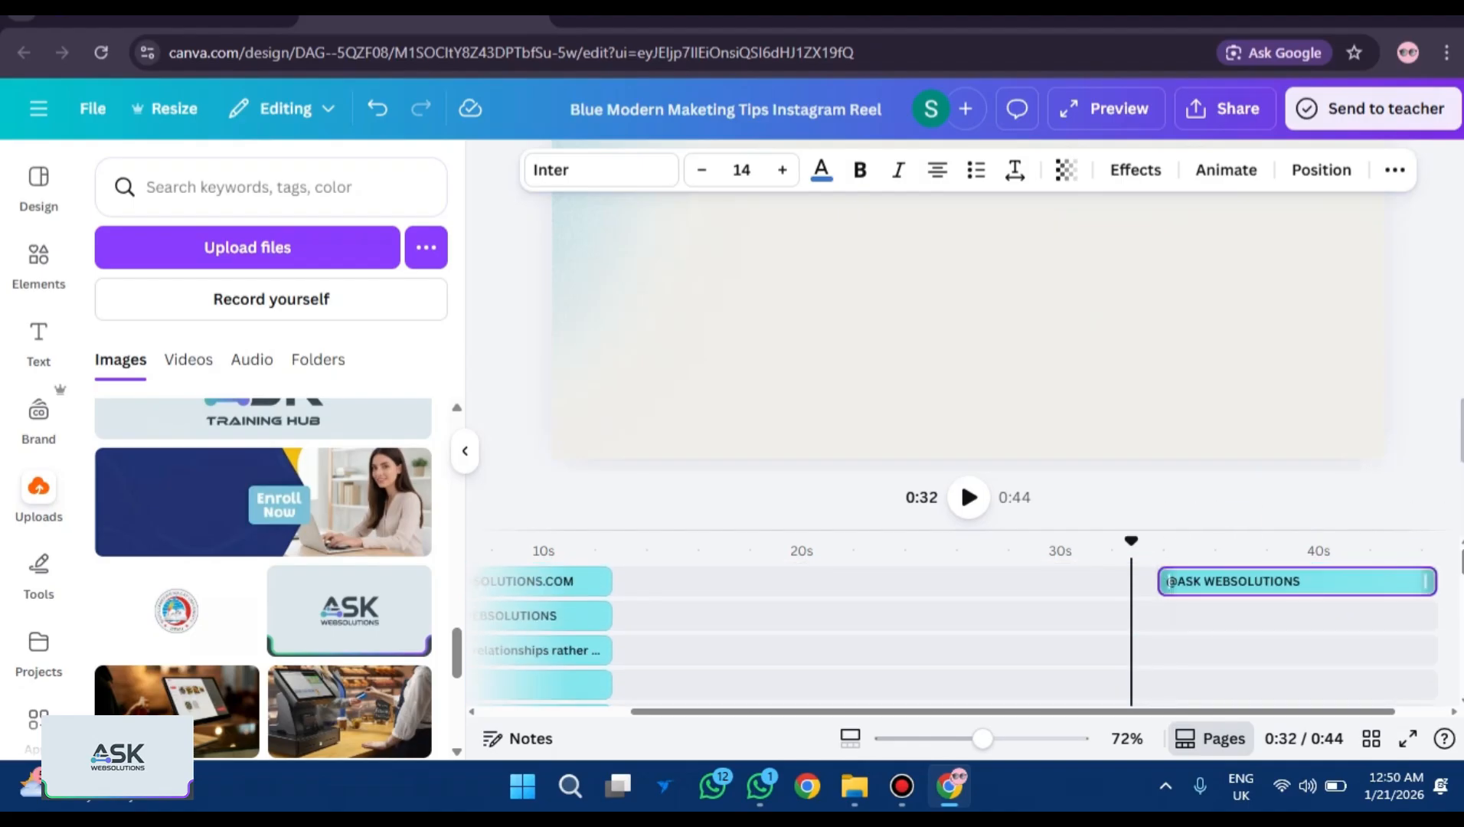
{"action": "left_click_drag", "start_coordinate": [1164, 581], "coordinate": [1133, 581]}
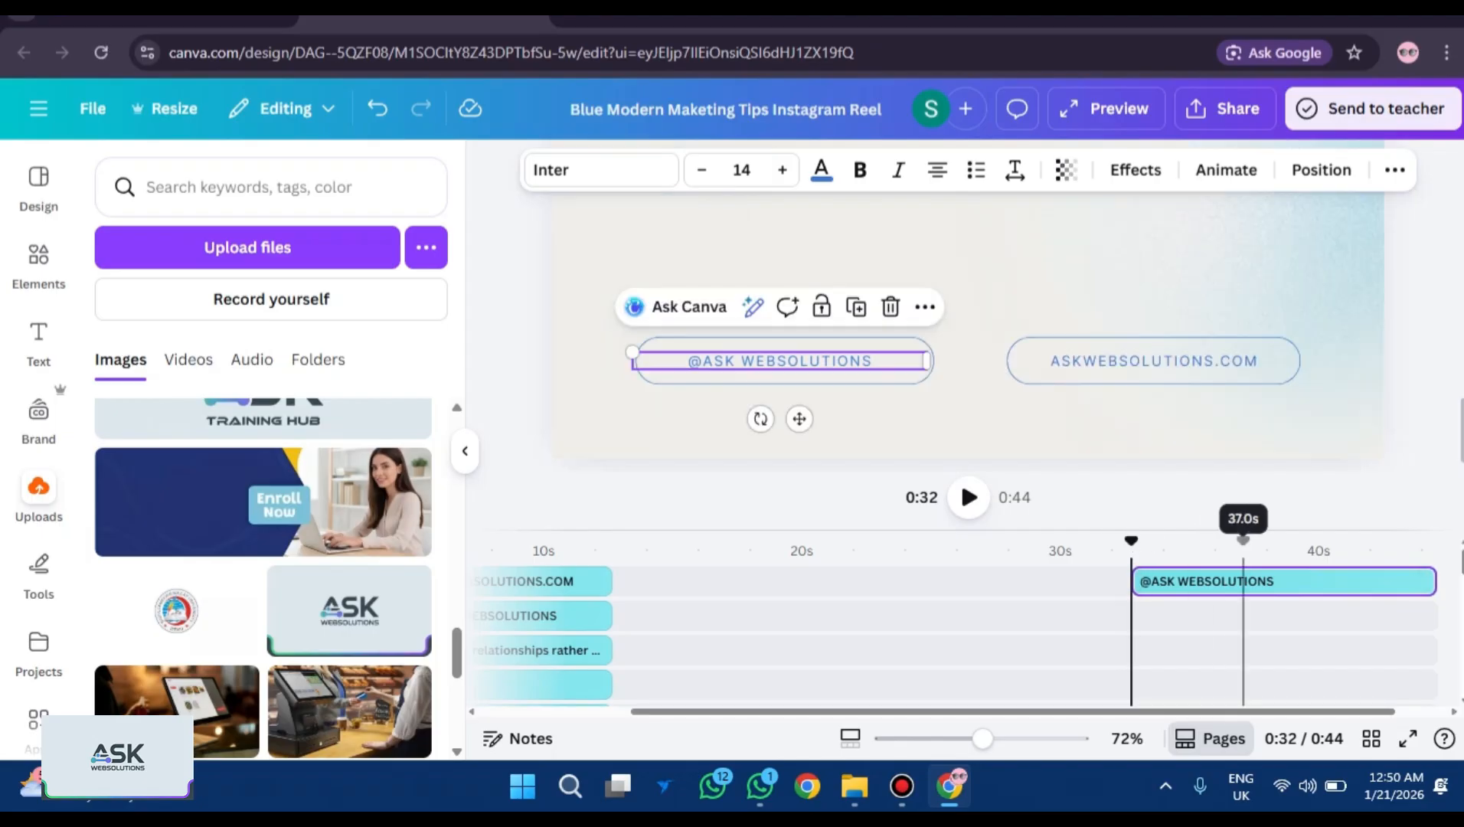
{"action": "scroll", "coordinate": [1170, 635], "scroll_direction": "down", "scroll_amount": 3}
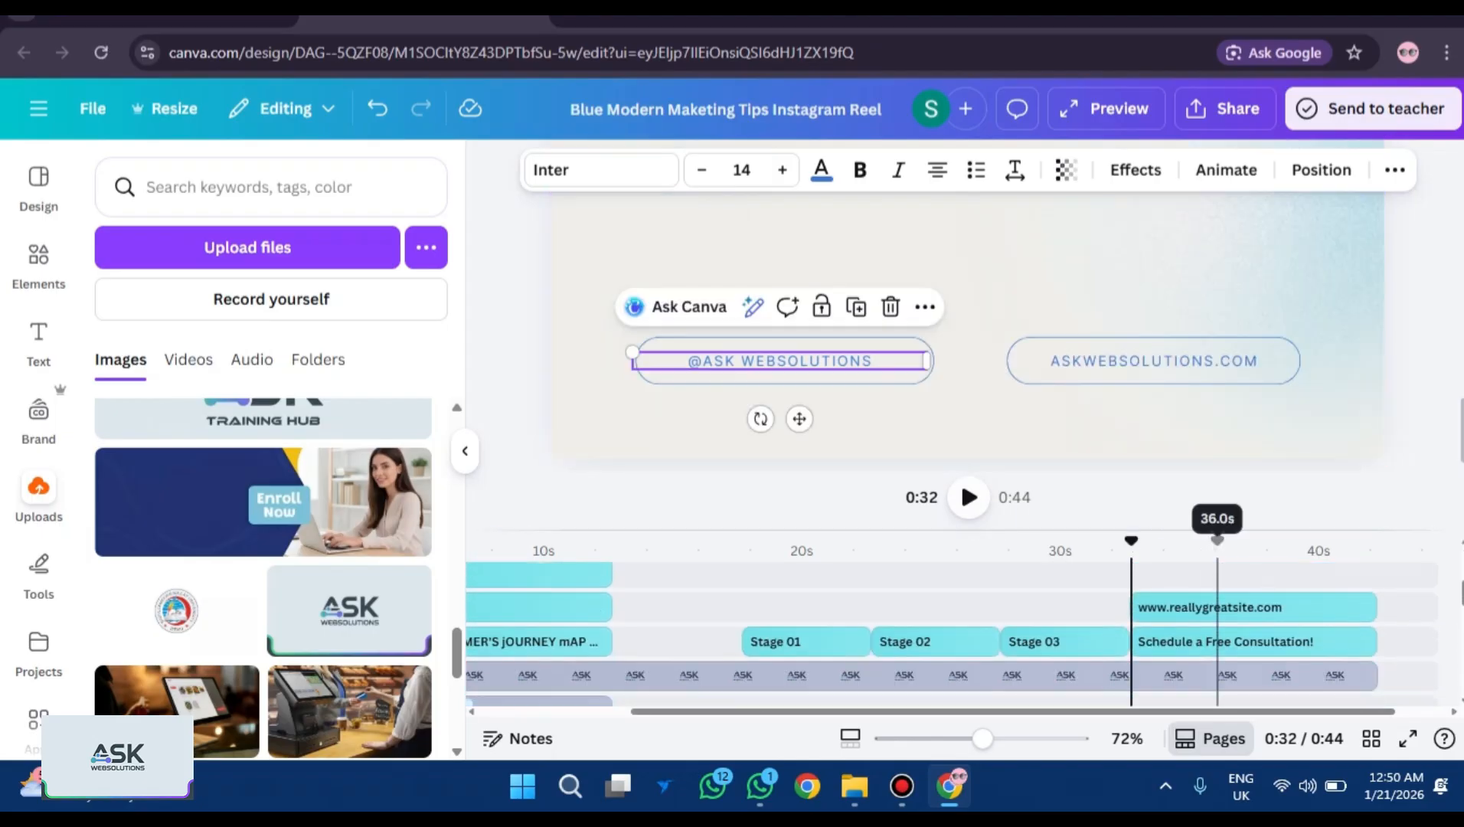
{"action": "left_click", "coordinate": [1170, 607]}
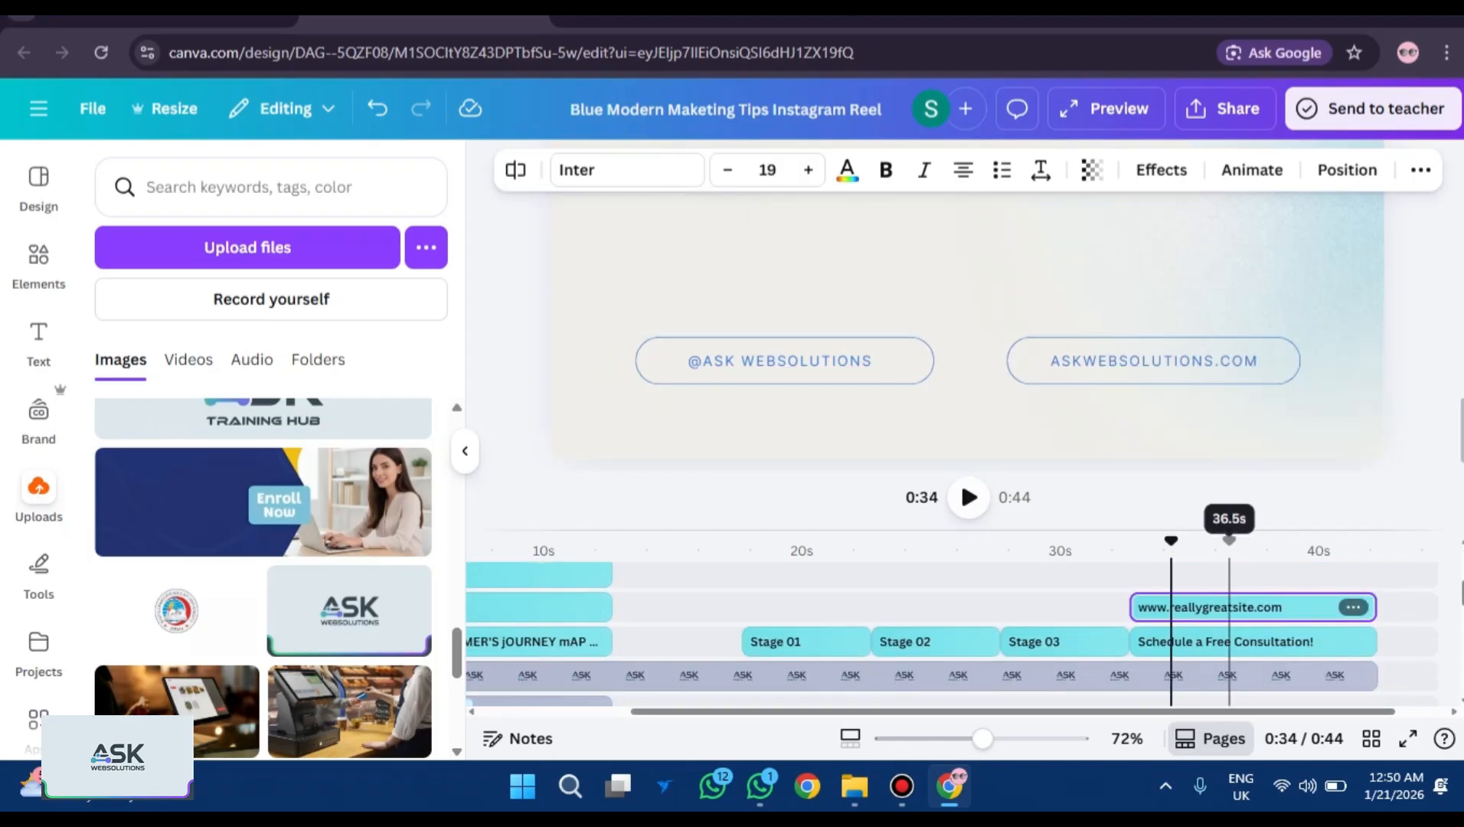
{"action": "left_click", "coordinate": [1310, 607]}
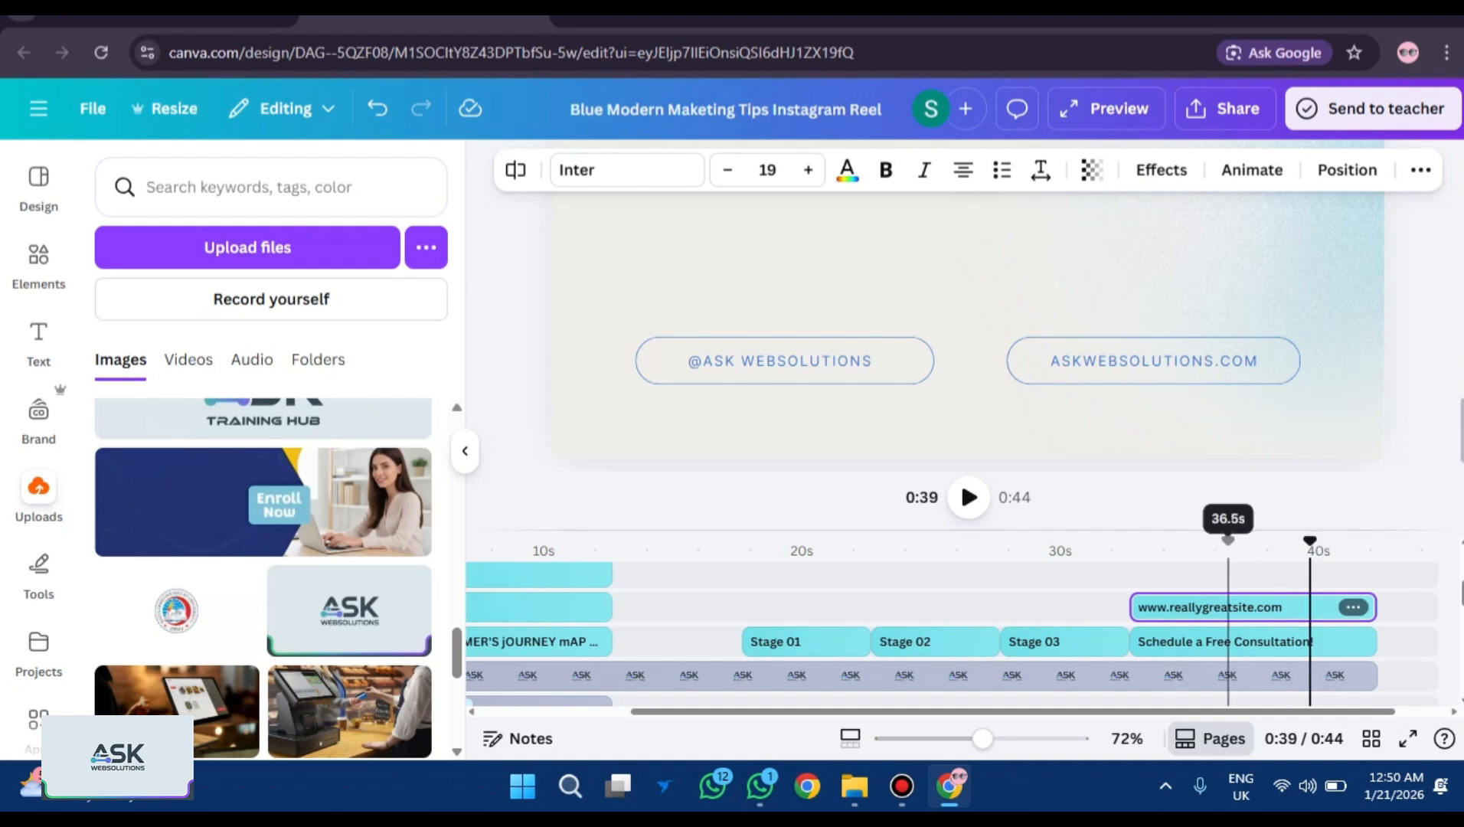
{"action": "left_click", "coordinate": [1180, 607]}
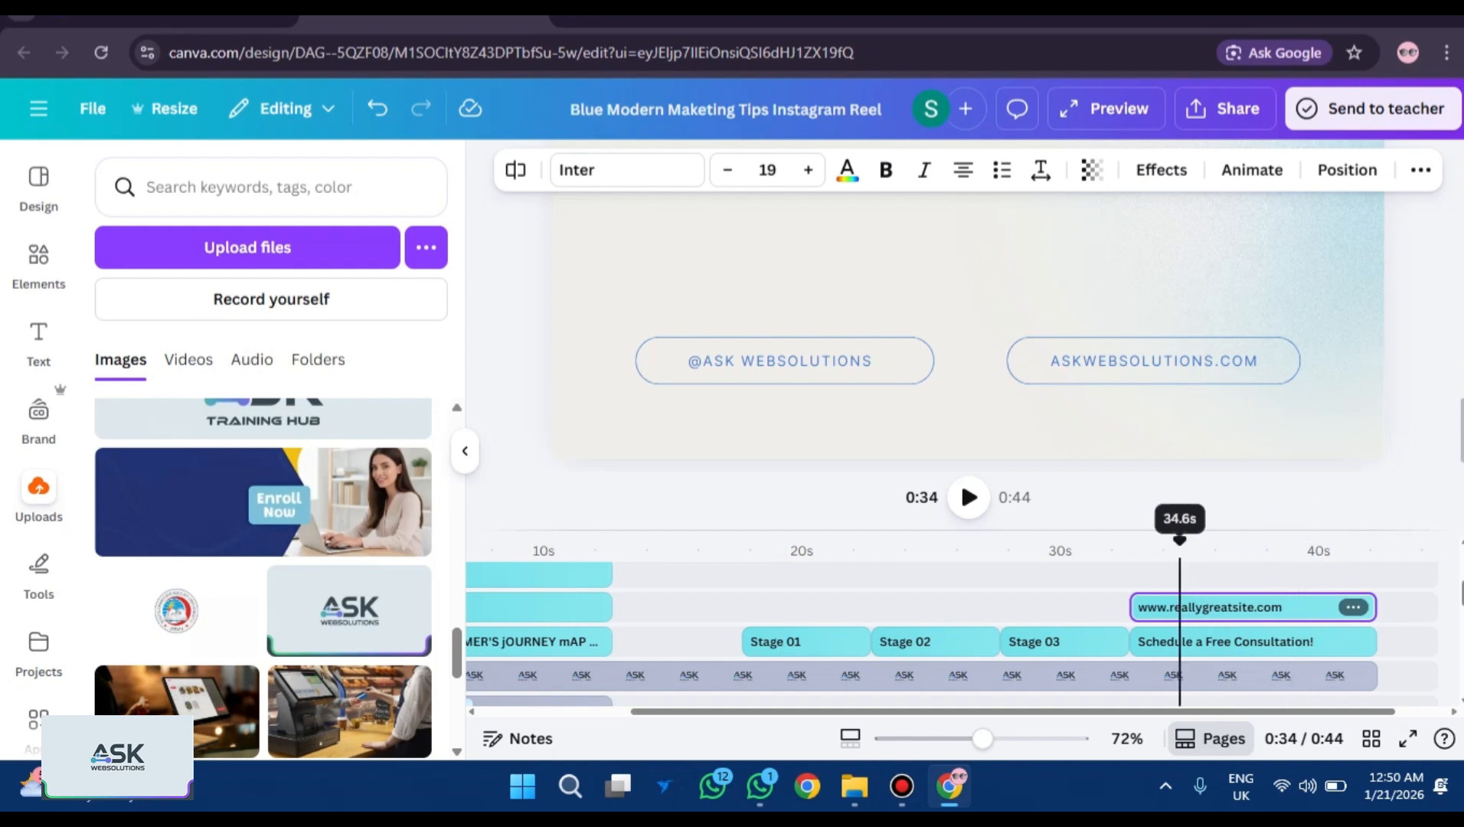
{"action": "key", "text": "Delete"}
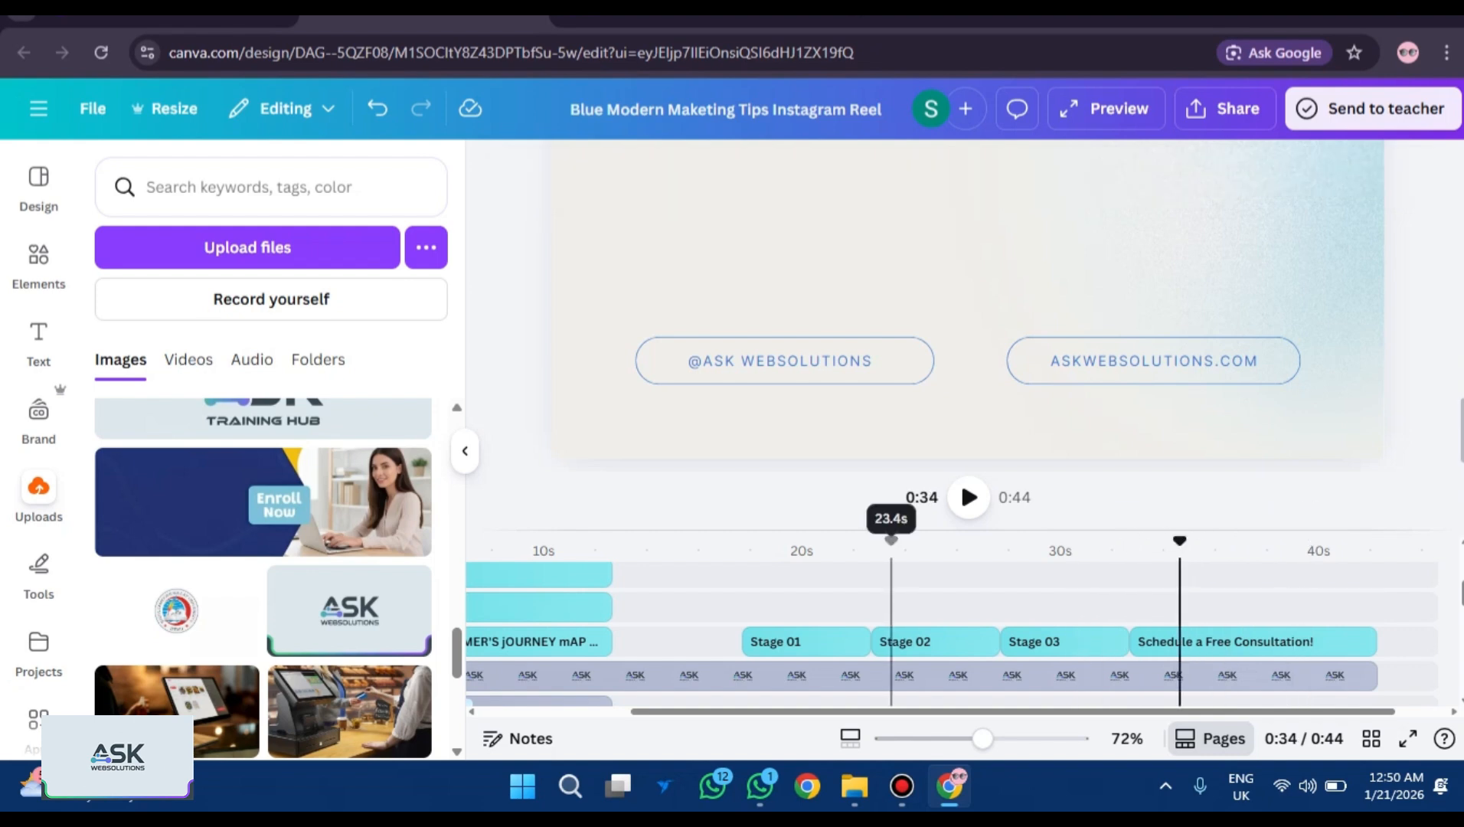
{"action": "left_click", "coordinate": [1406, 738]}
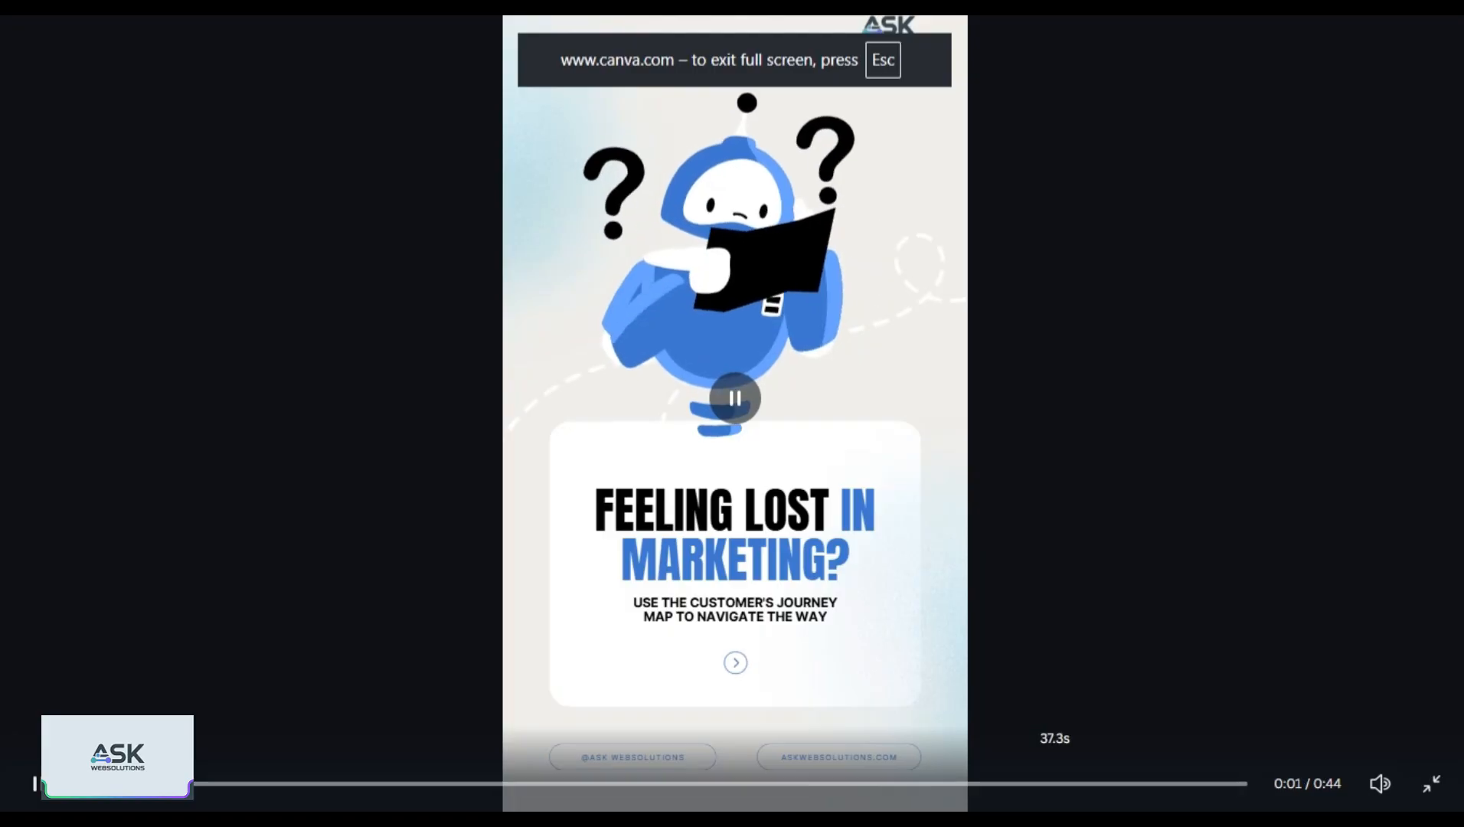
Seek the full-screen playback to the closing page, around 0:32–0:36.
{"action": "left_click", "coordinate": [1060, 783]}
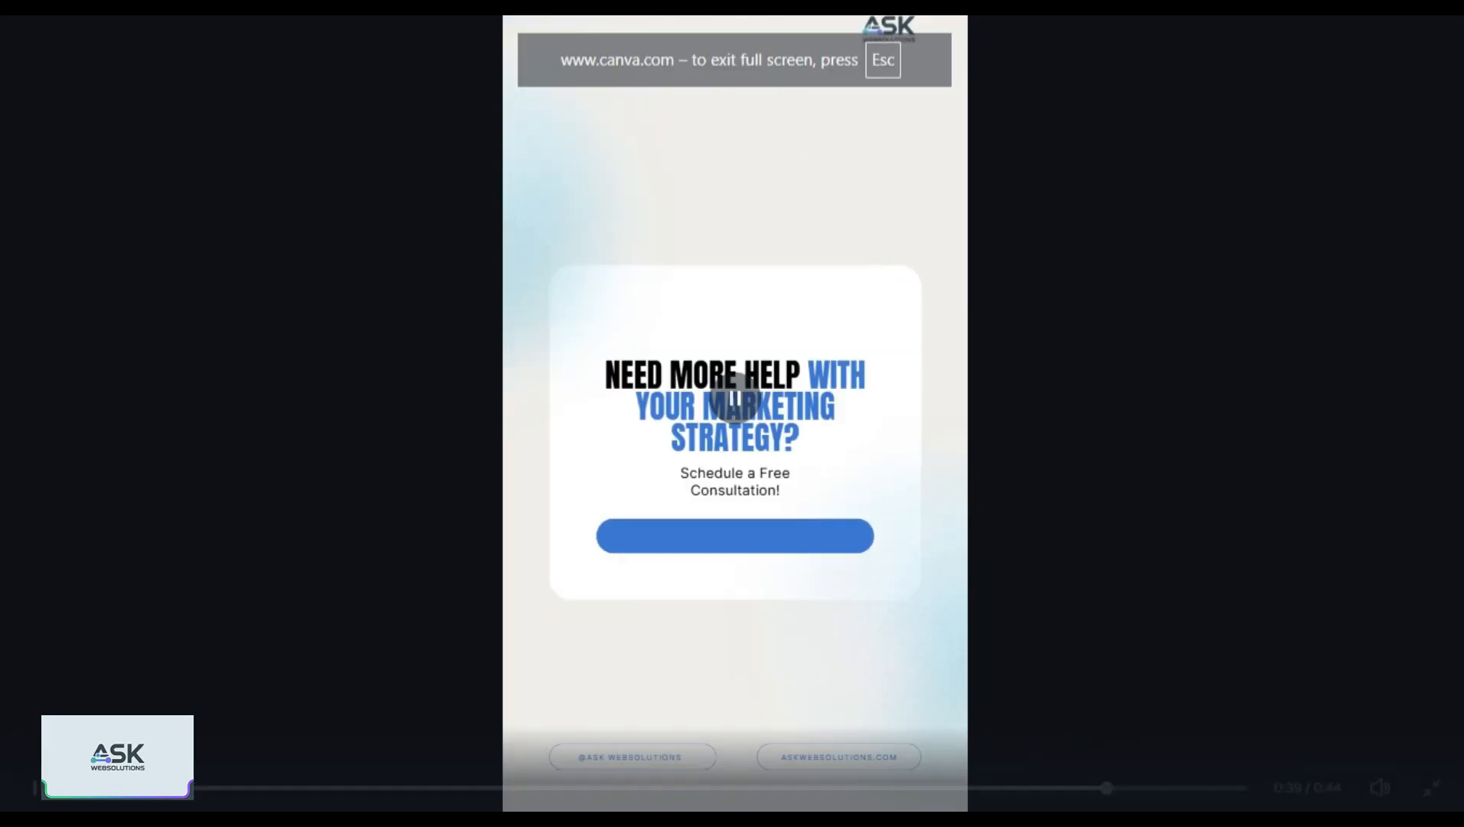
{"action": "left_click", "coordinate": [1029, 783]}
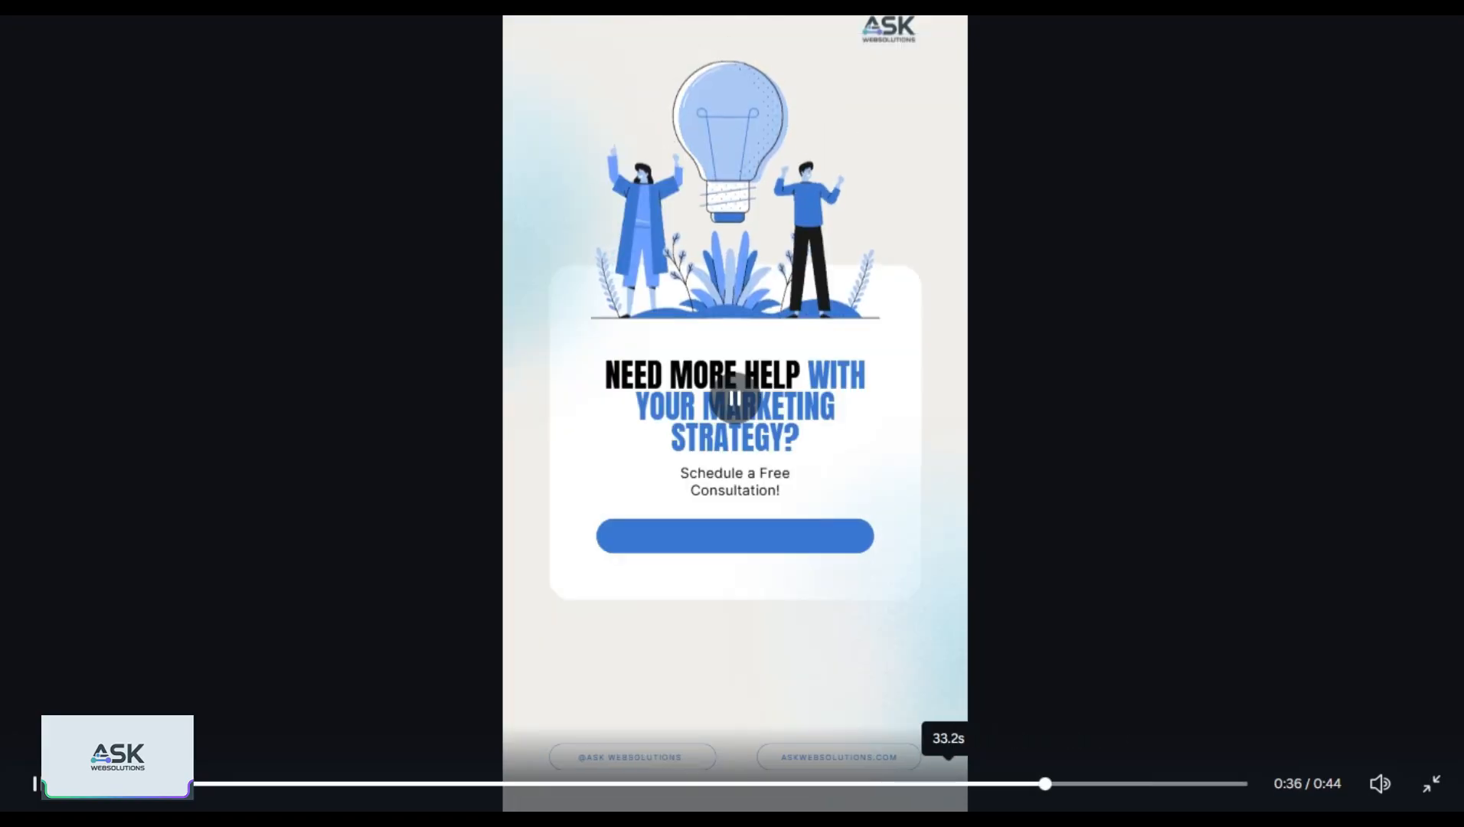
{"action": "left_click", "coordinate": [919, 783]}
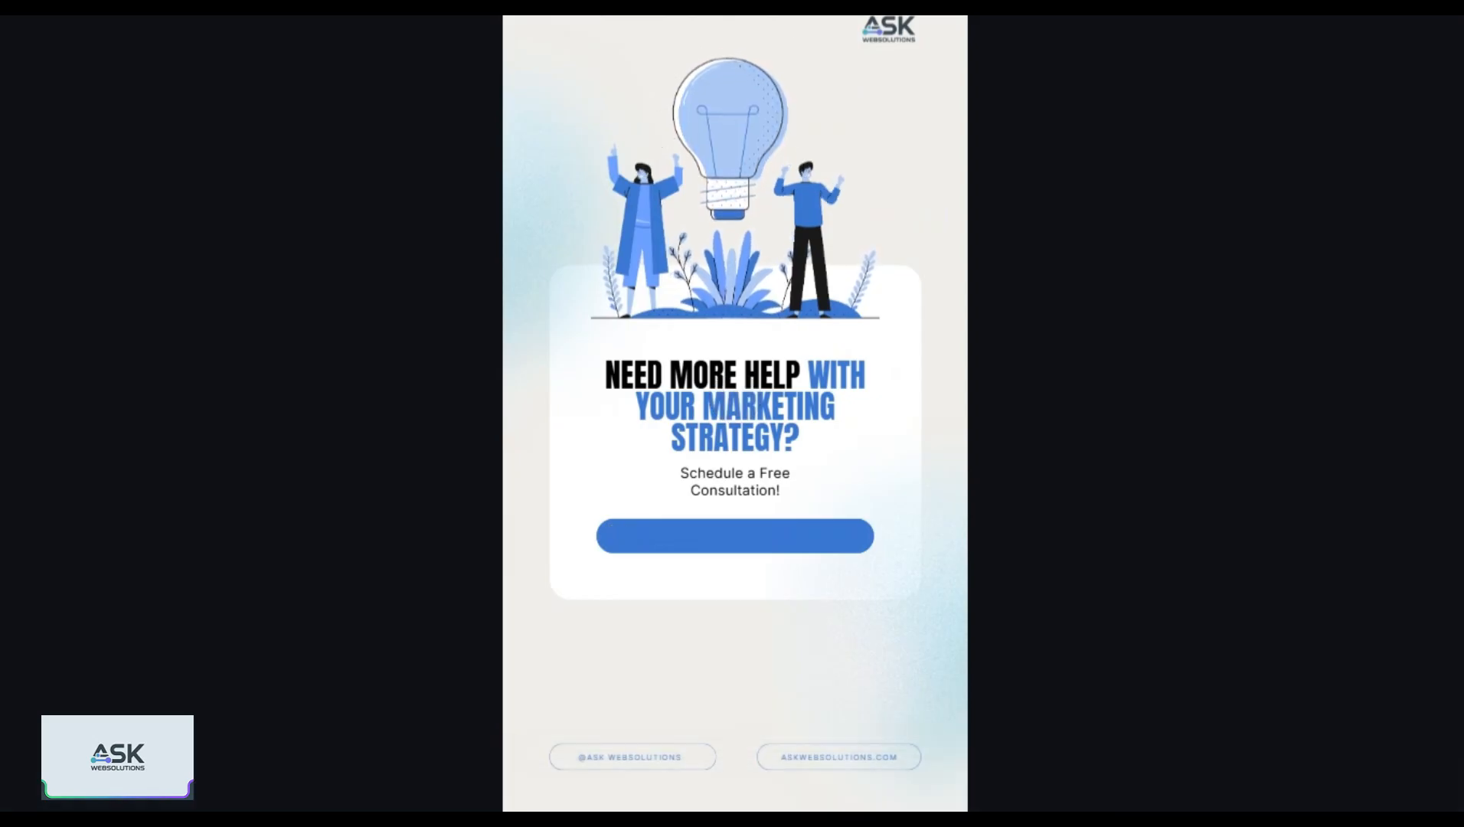
Exit the full-screen preview and undo the website text deletion.
{"action": "key", "text": "Escape"}
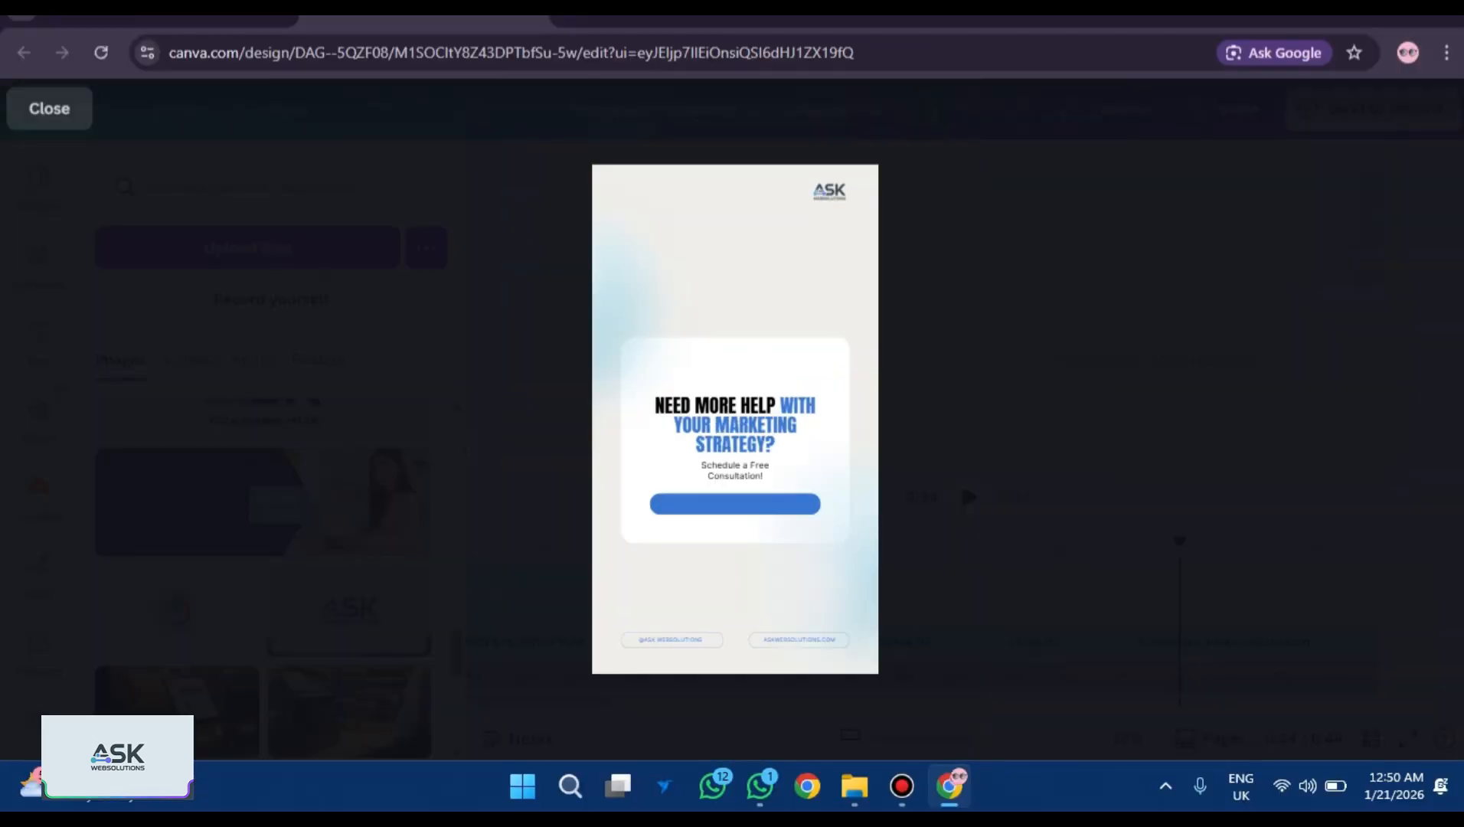
{"action": "left_click", "coordinate": [46, 108]}
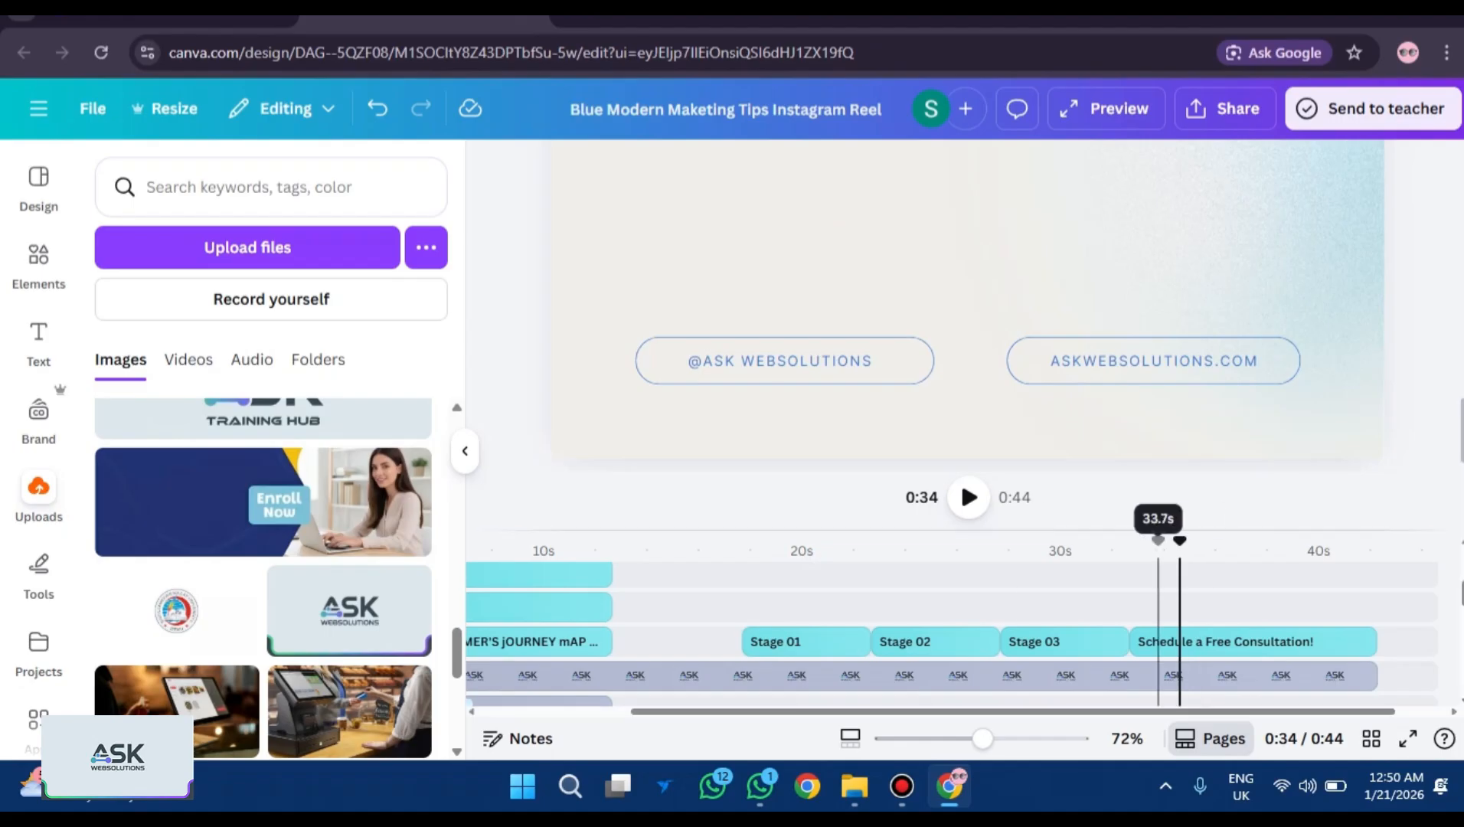
{"action": "key", "text": "ctrl+z"}
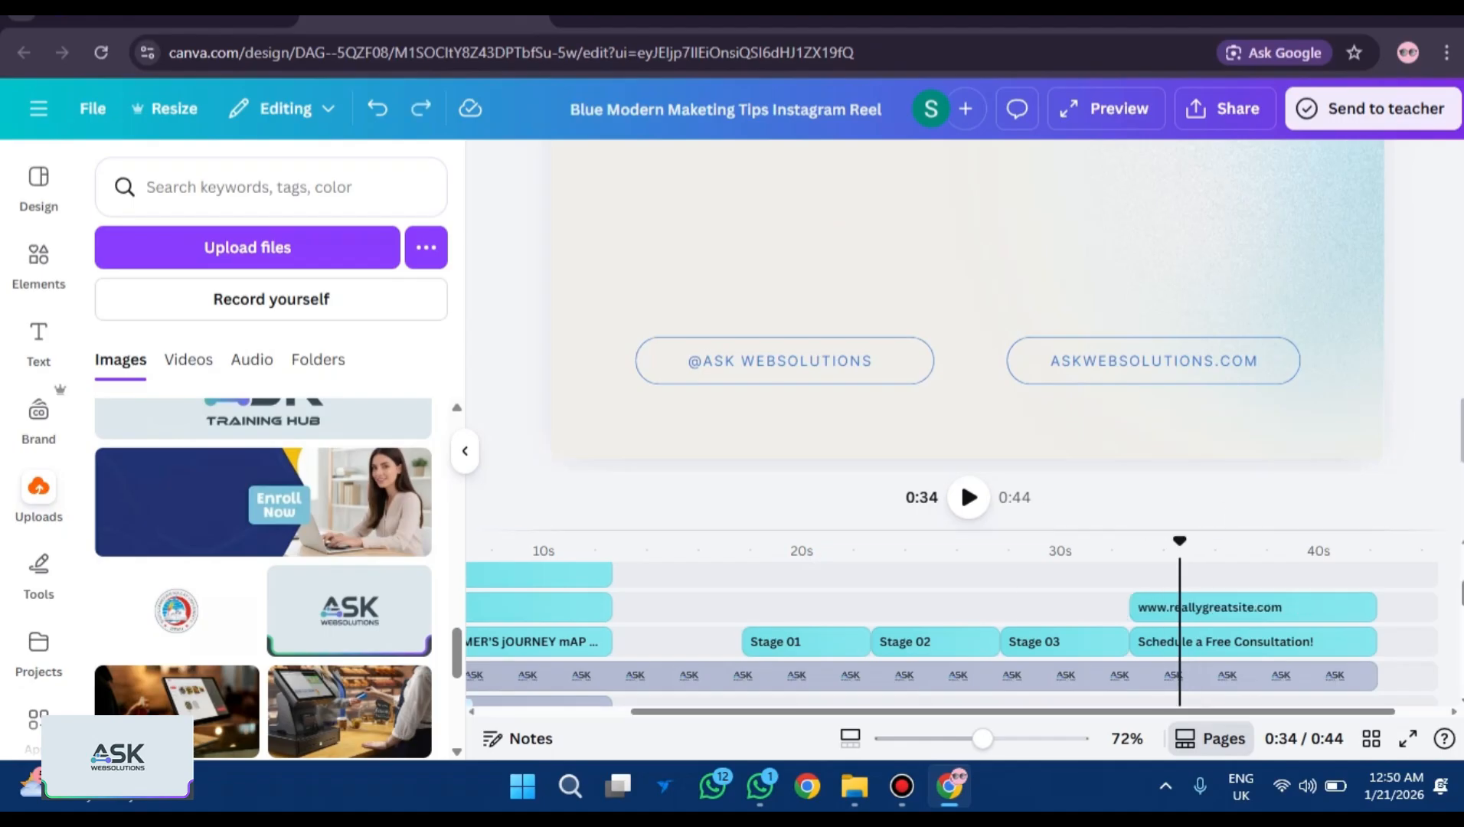
{"action": "left_click", "coordinate": [1166, 607]}
{"action": "scroll", "coordinate": [1152, 627], "scroll_direction": "up", "scroll_amount": 2}
{"action": "scroll", "coordinate": [1244, 628], "scroll_direction": "down", "scroll_amount": 2}
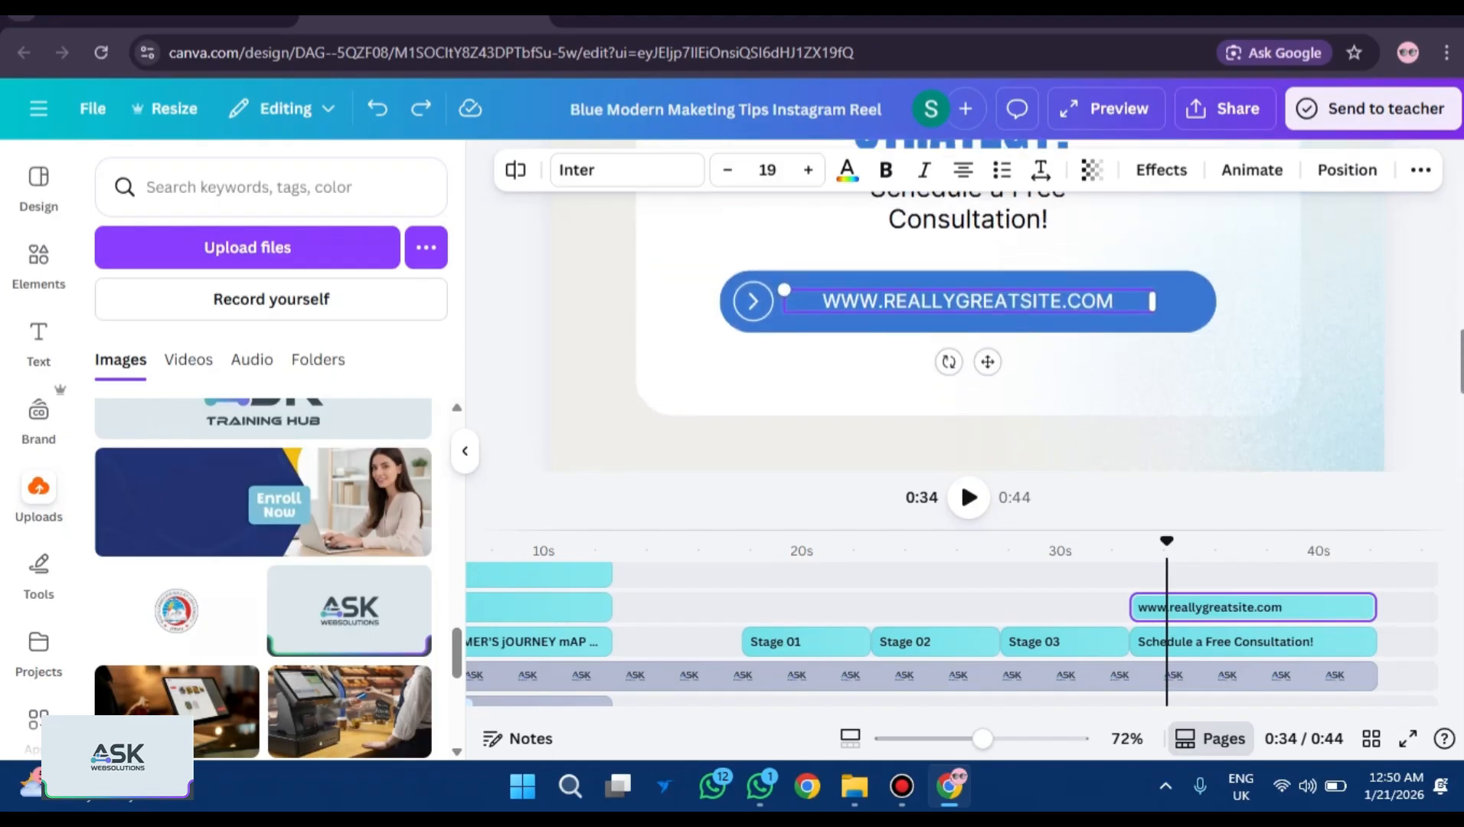
{"action": "key", "text": "Return"}
{"action": "key", "text": "BackSpace"}
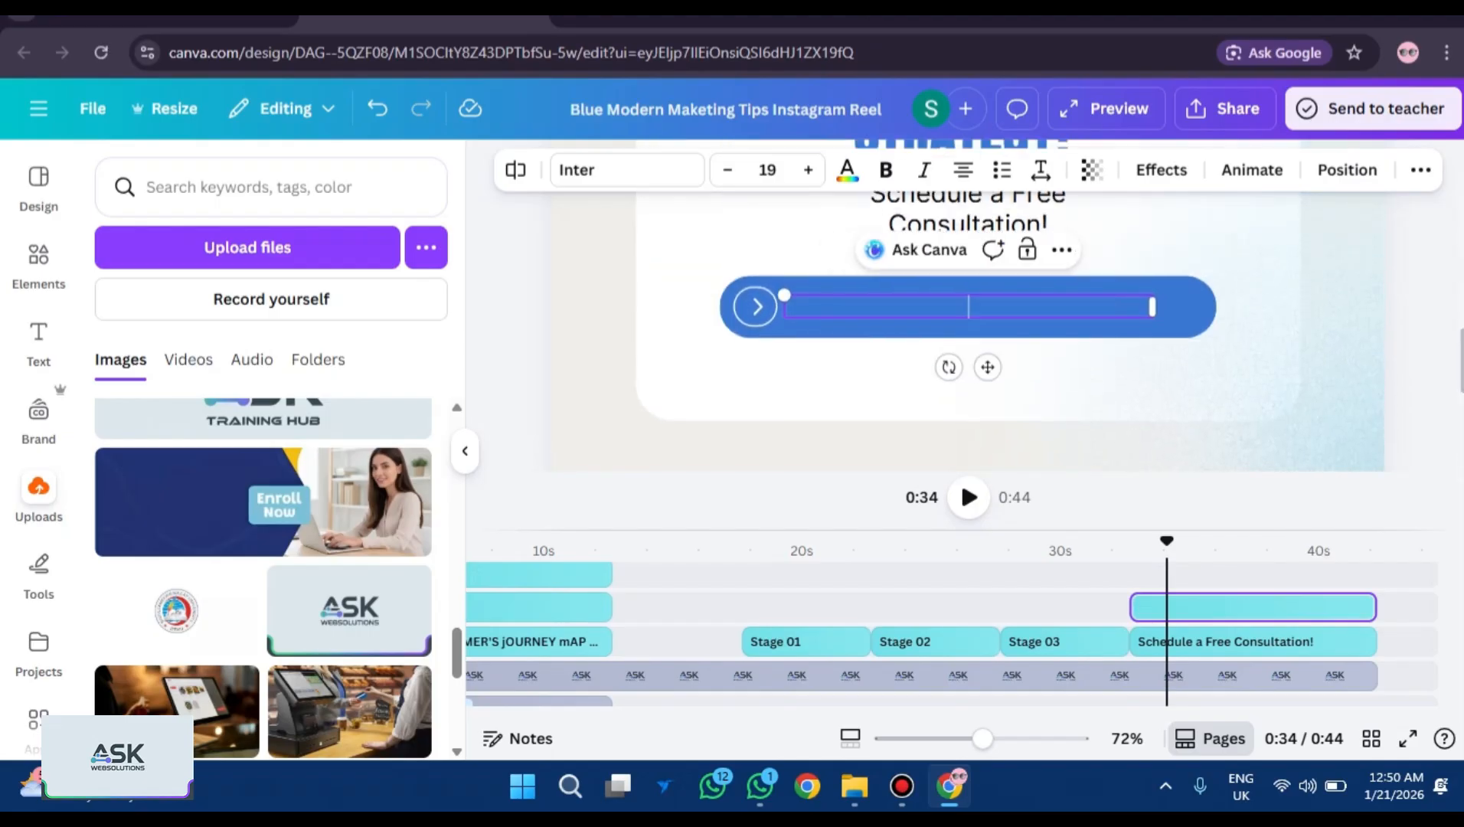
{"action": "type", "text": "ww"}
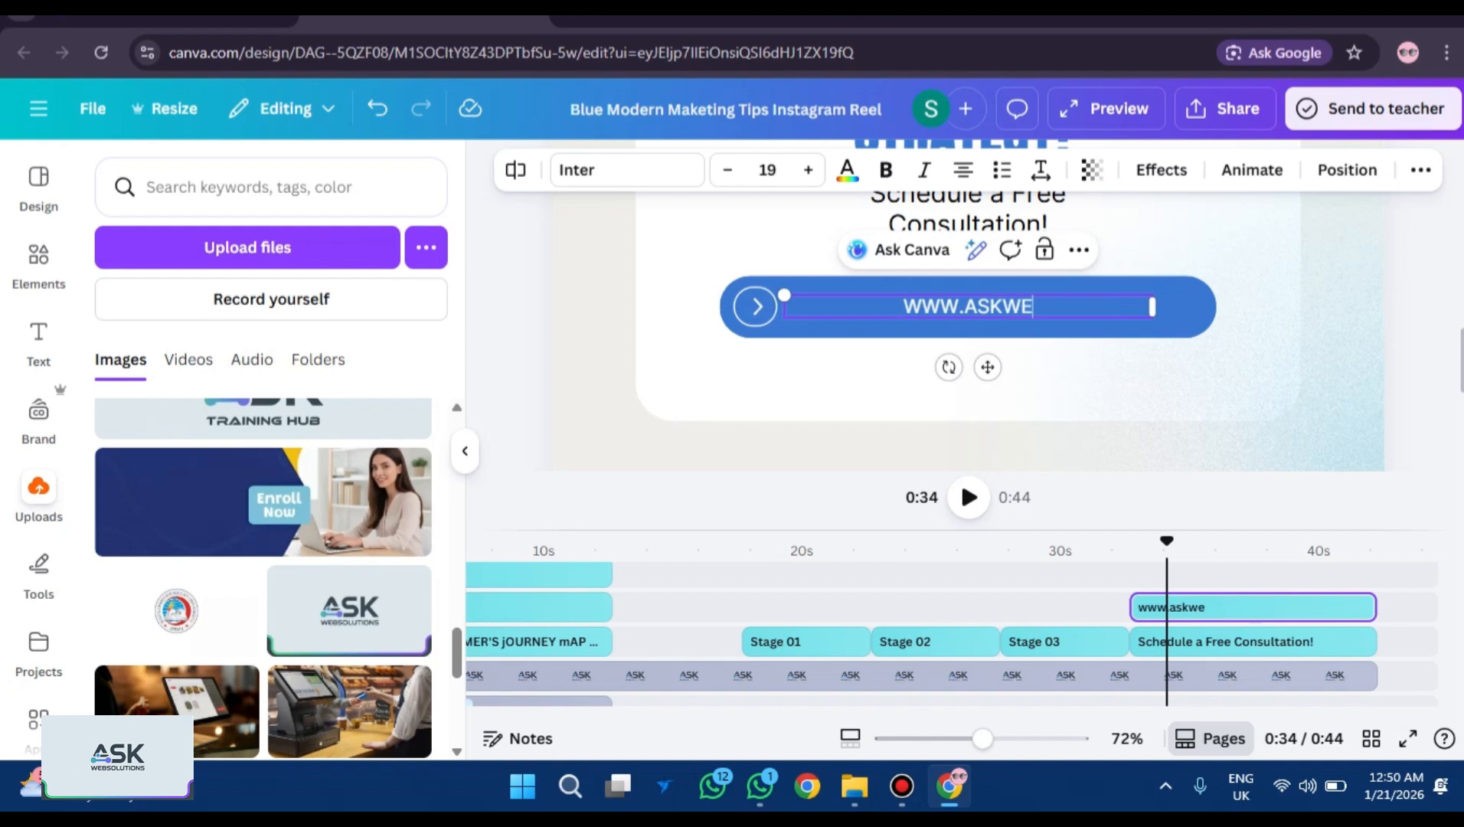
{"action": "type", "text": "w.askwebsolutions"}
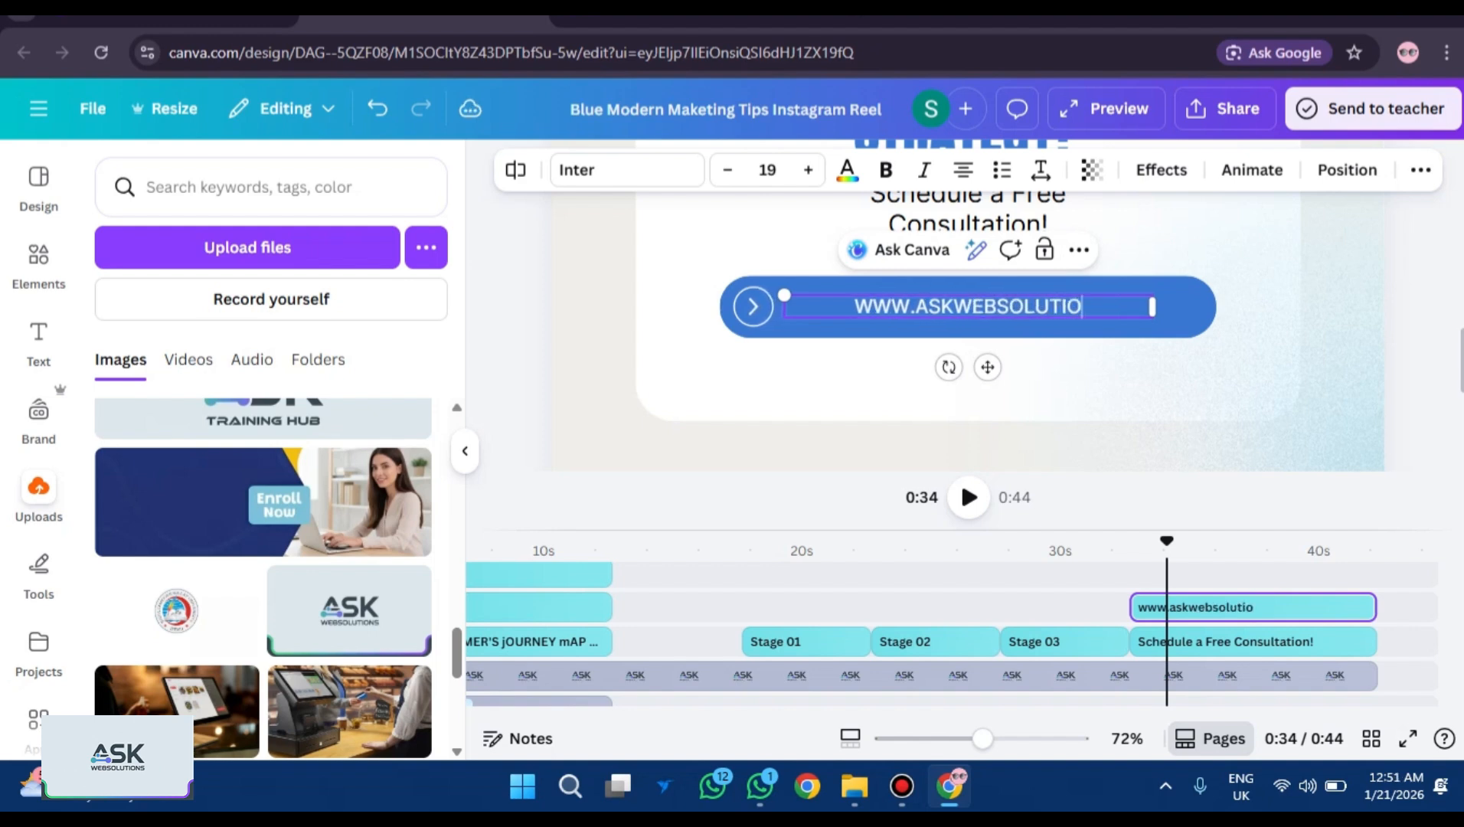
{"action": "type", "text": ".com"}
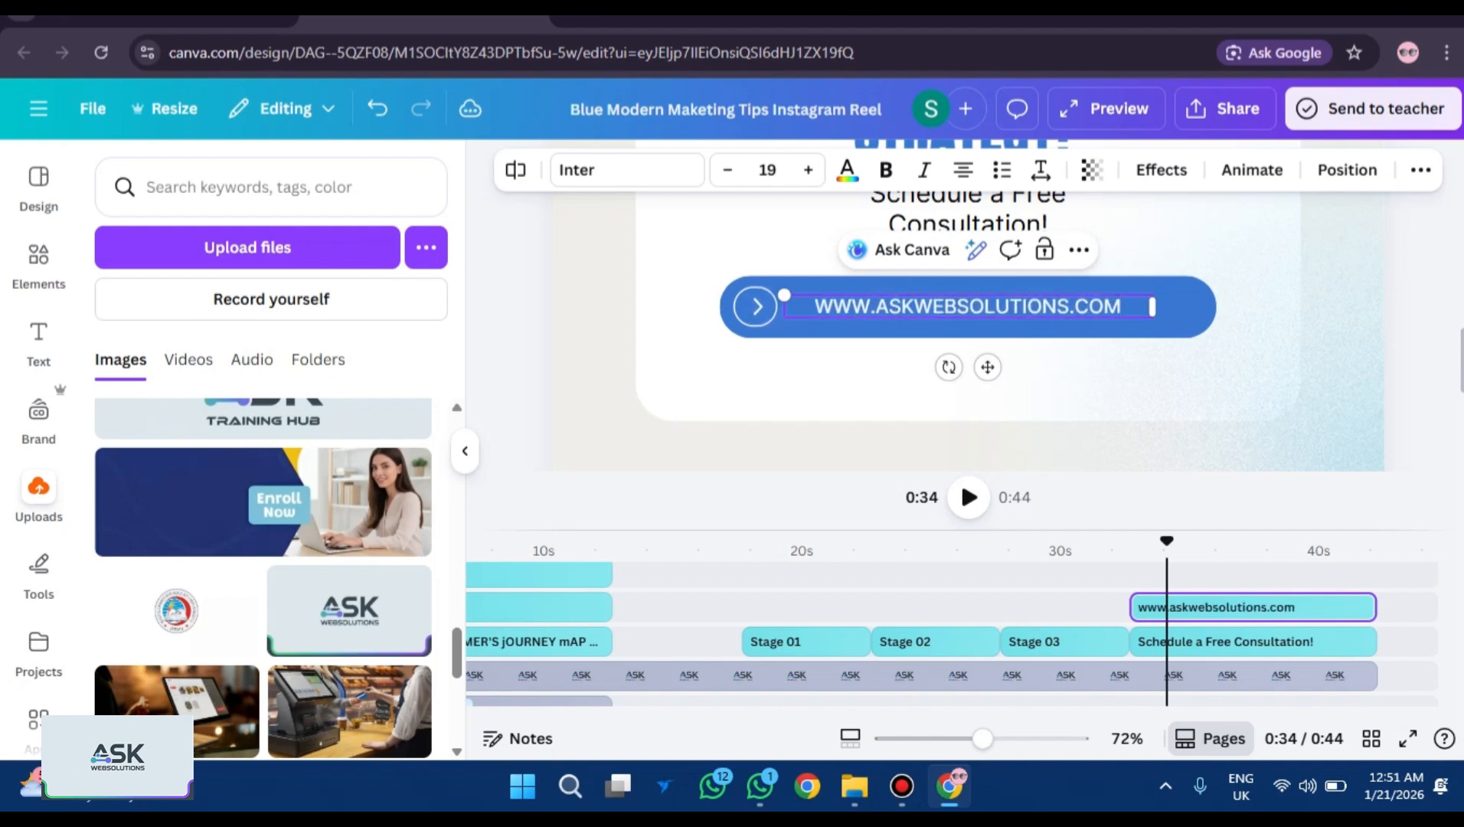
{"action": "key", "text": "Escape"}
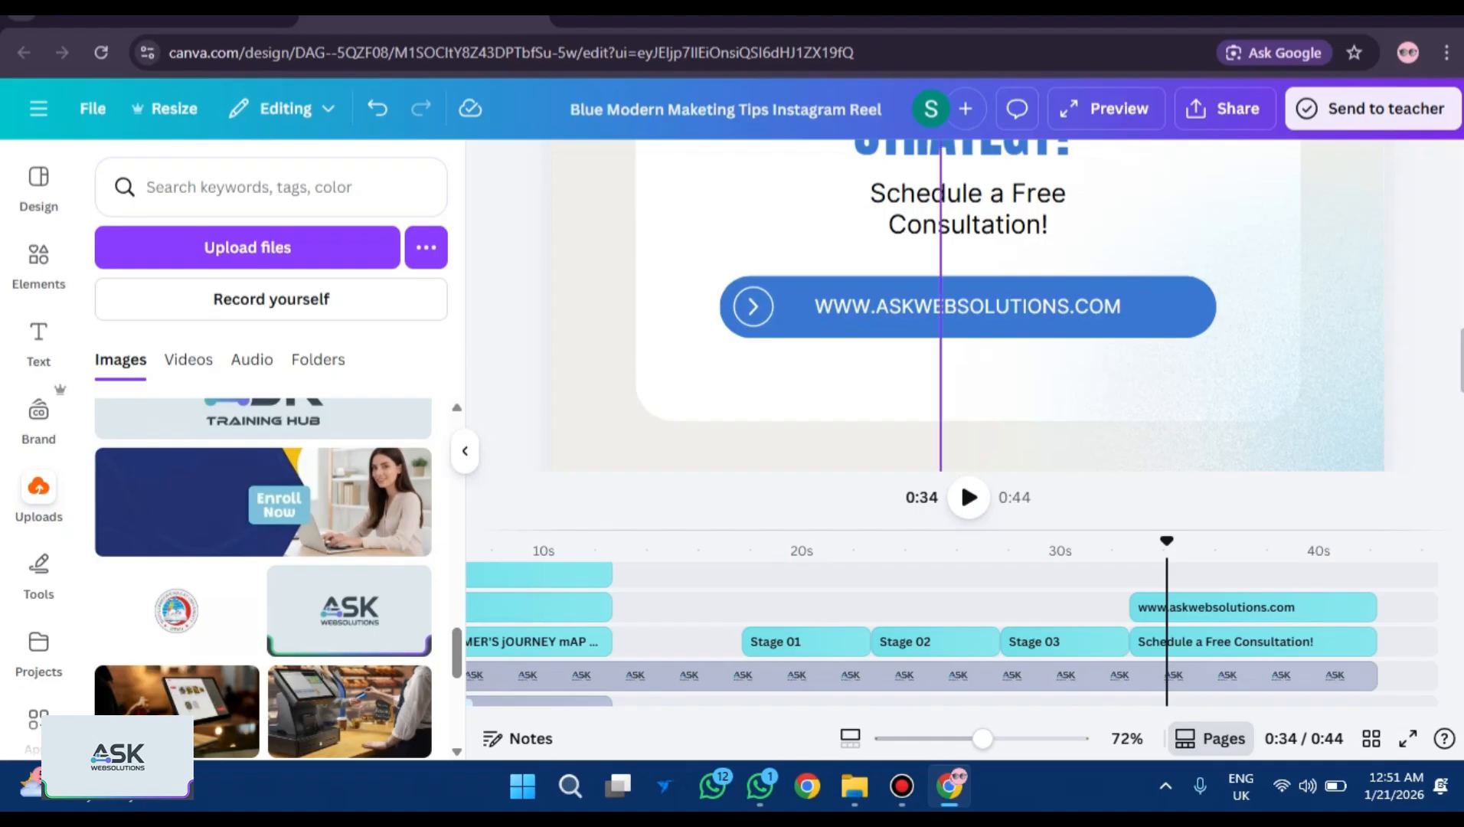
{"action": "scroll", "coordinate": [967, 306], "scroll_direction": "up", "scroll_amount": 3}
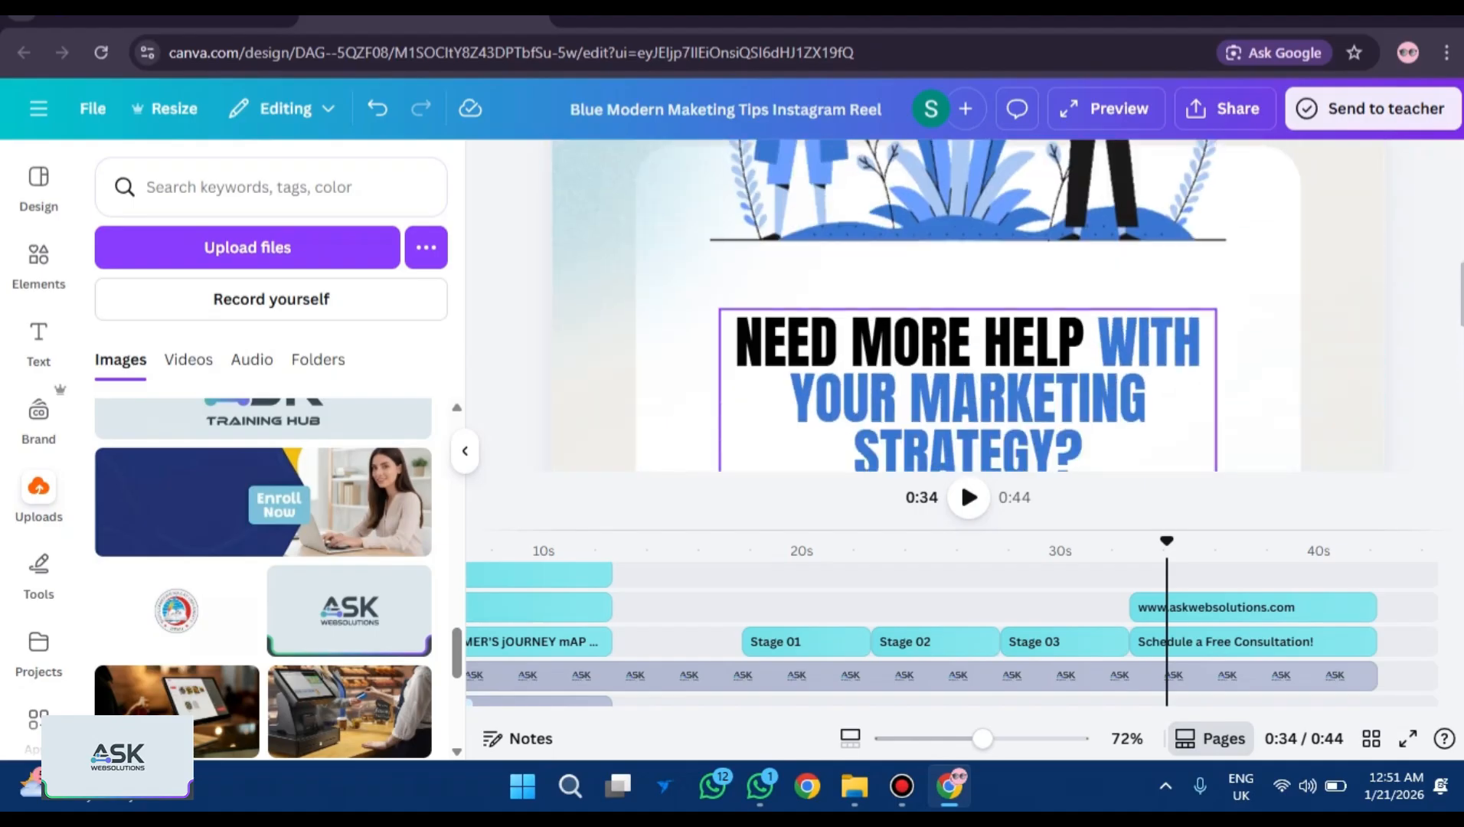
{"action": "scroll", "coordinate": [968, 306], "scroll_direction": "down", "scroll_amount": 5}
{"action": "scroll", "coordinate": [967, 306], "scroll_direction": "up", "scroll_amount": 2}
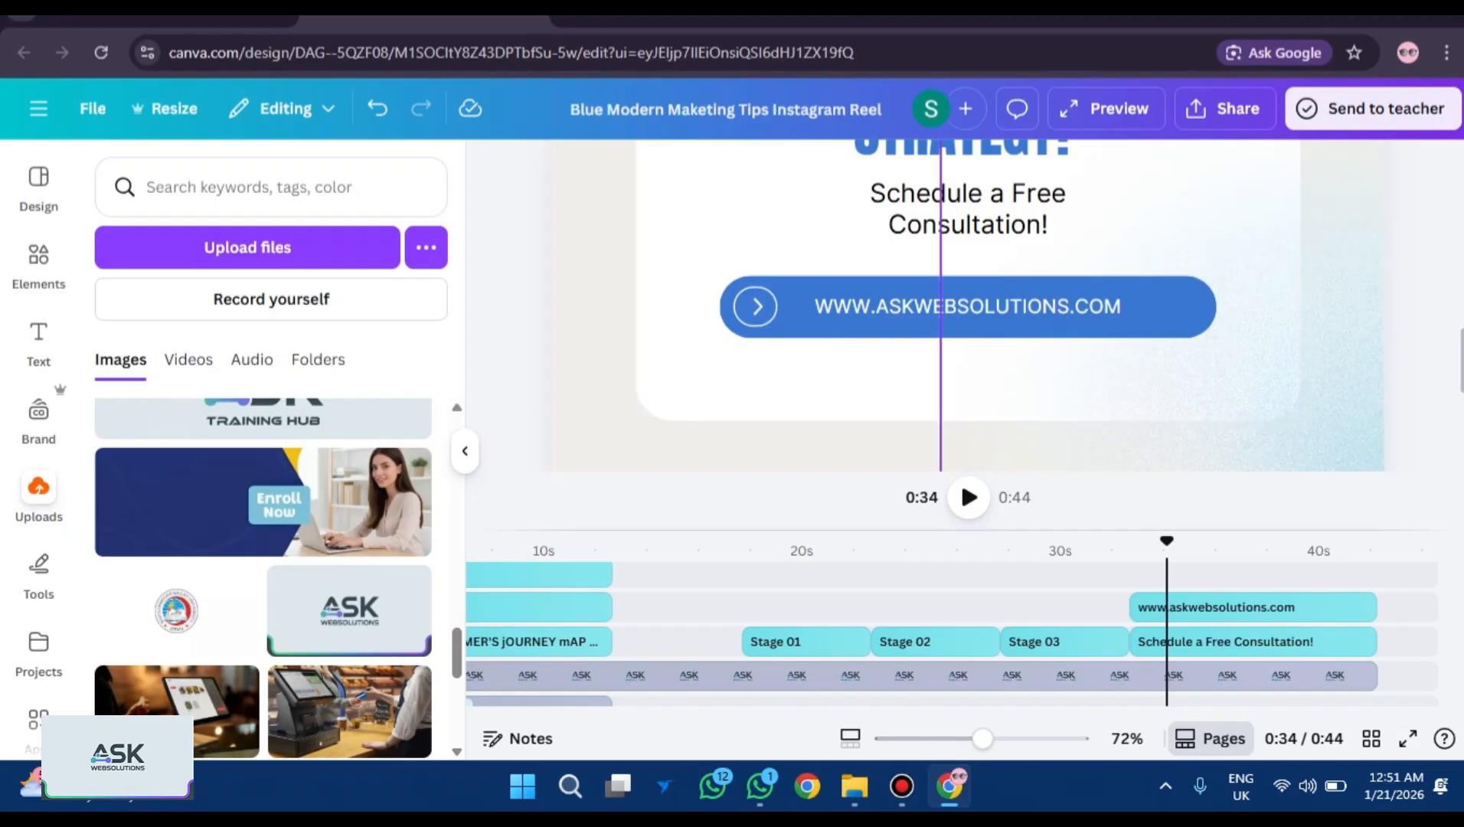
Duplicate the blue website bar and place the copy below the website button.
{"action": "left_click", "coordinate": [1139, 367]}
{"action": "left_click_drag", "start_coordinate": [1139, 367], "coordinate": [1158, 383]}
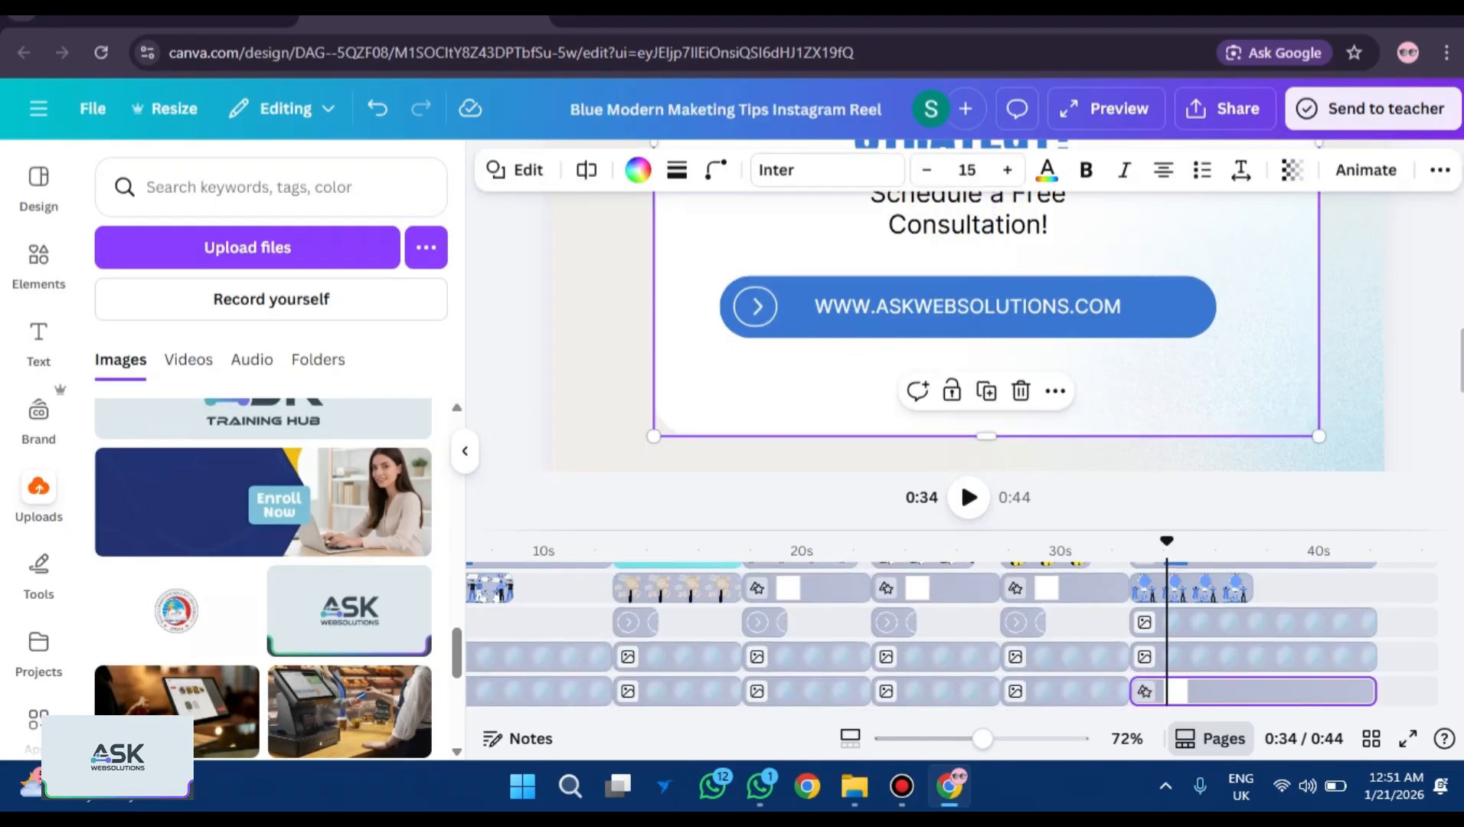
{"action": "key", "text": "ctrl+z"}
{"action": "left_click", "coordinate": [1171, 307]}
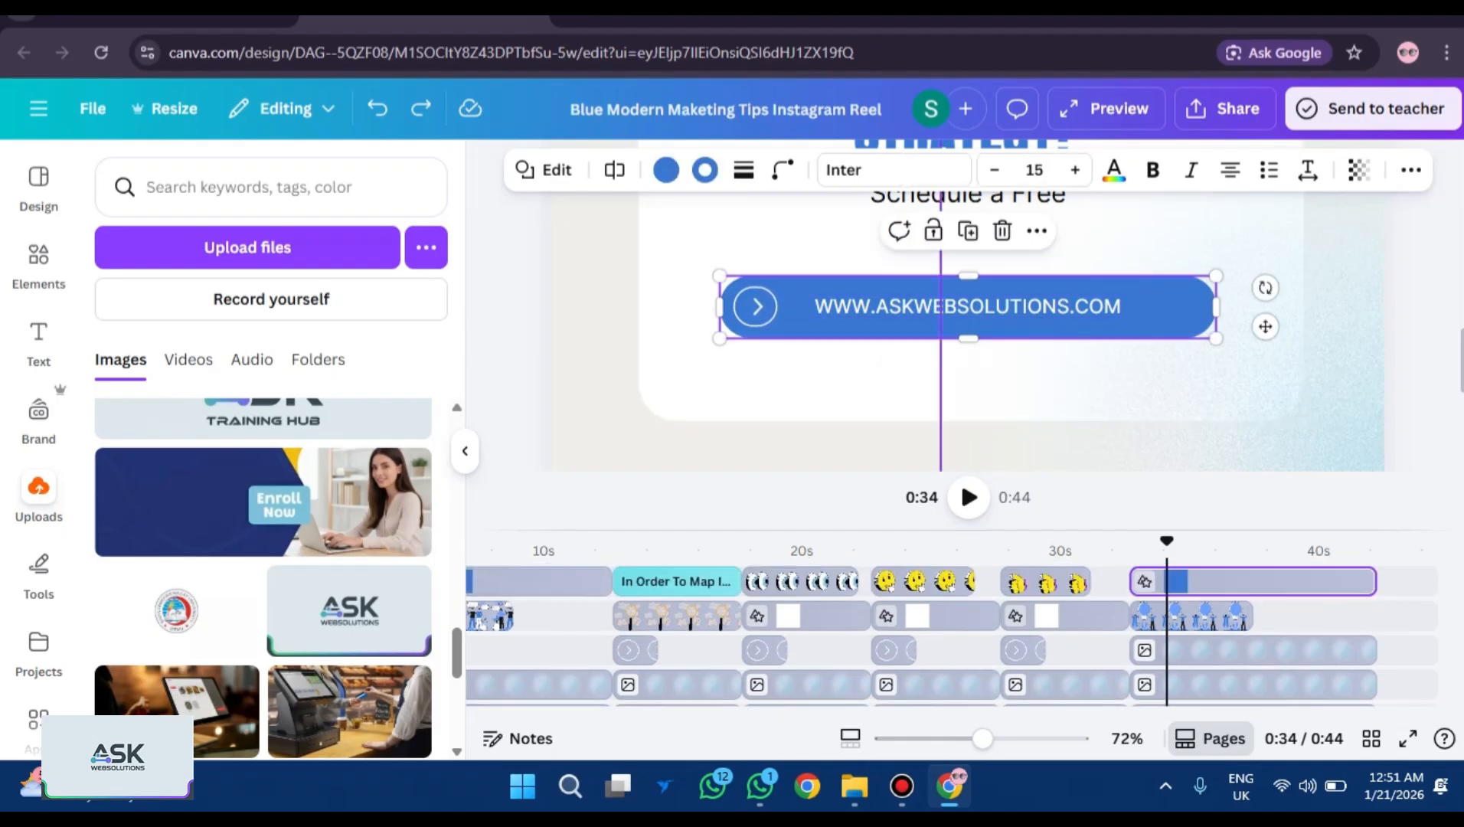
{"action": "left_click", "coordinate": [1171, 375]}
{"action": "key", "text": "ctrl+v"}
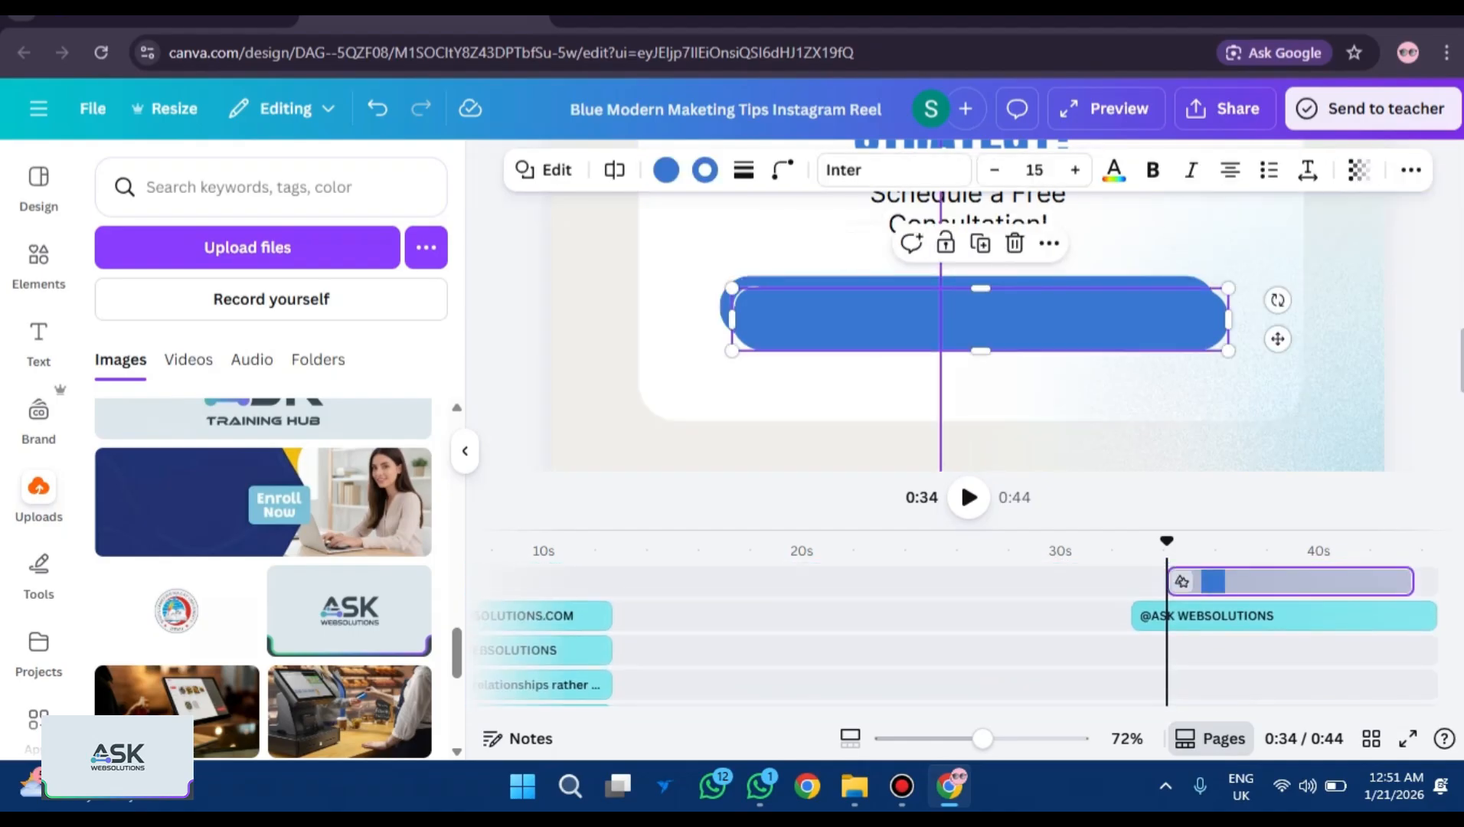
{"action": "left_click_drag", "start_coordinate": [980, 320], "coordinate": [968, 377]}
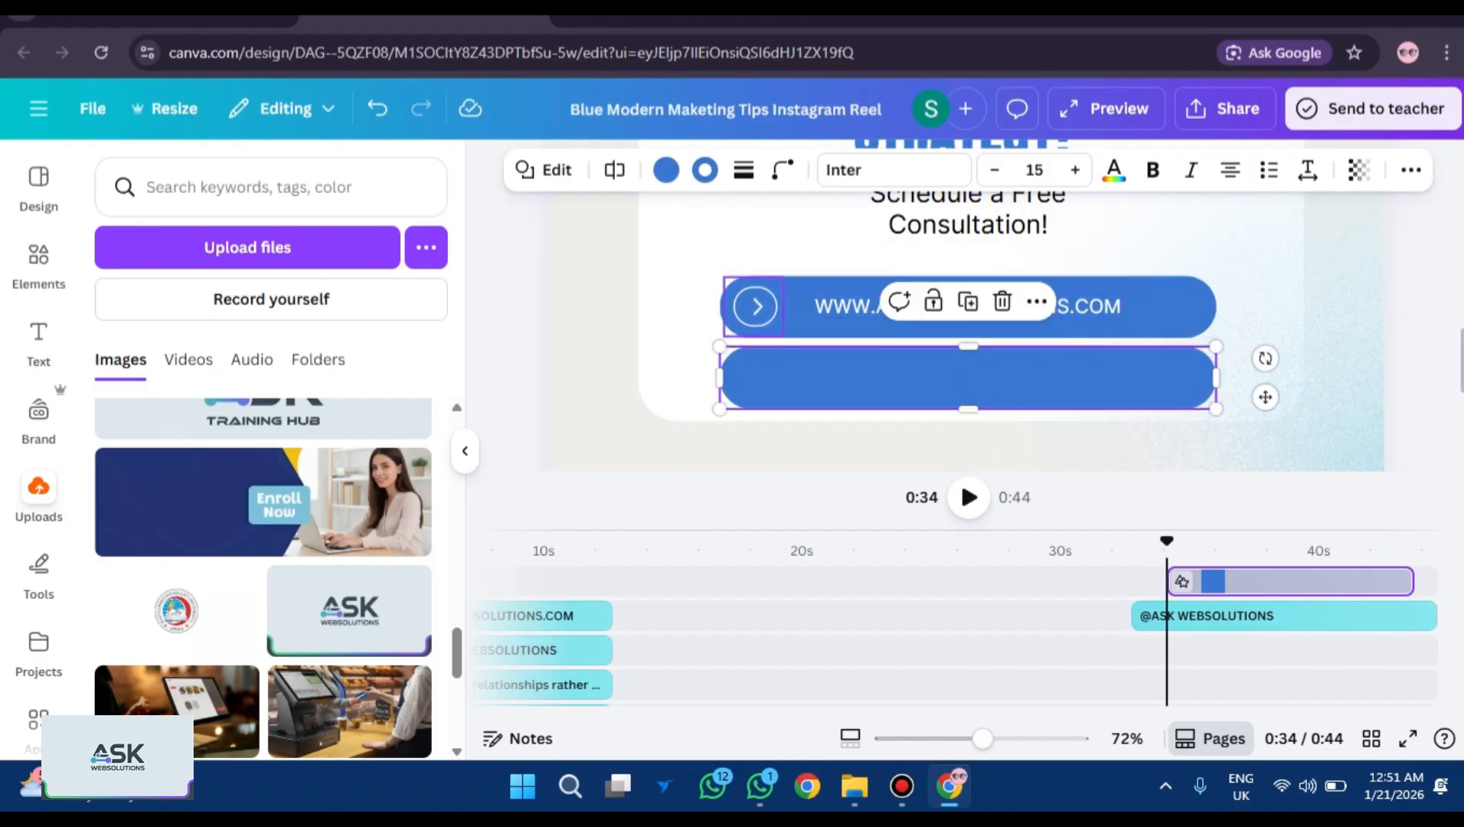
Copy the arrow icon onto the left end of the new lower bar.
{"action": "left_click", "coordinate": [753, 306]}
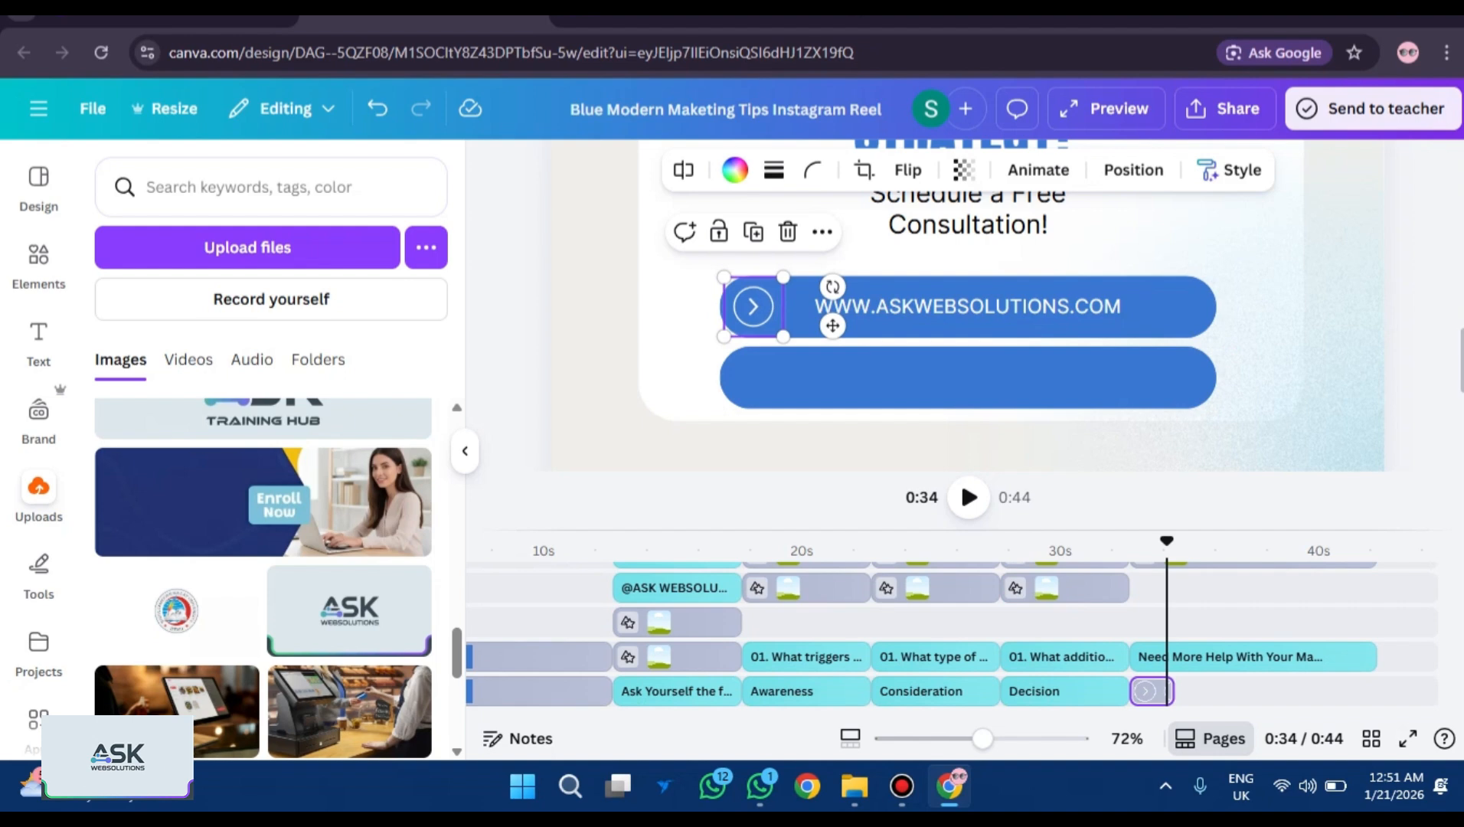
{"action": "left_click", "coordinate": [968, 377]}
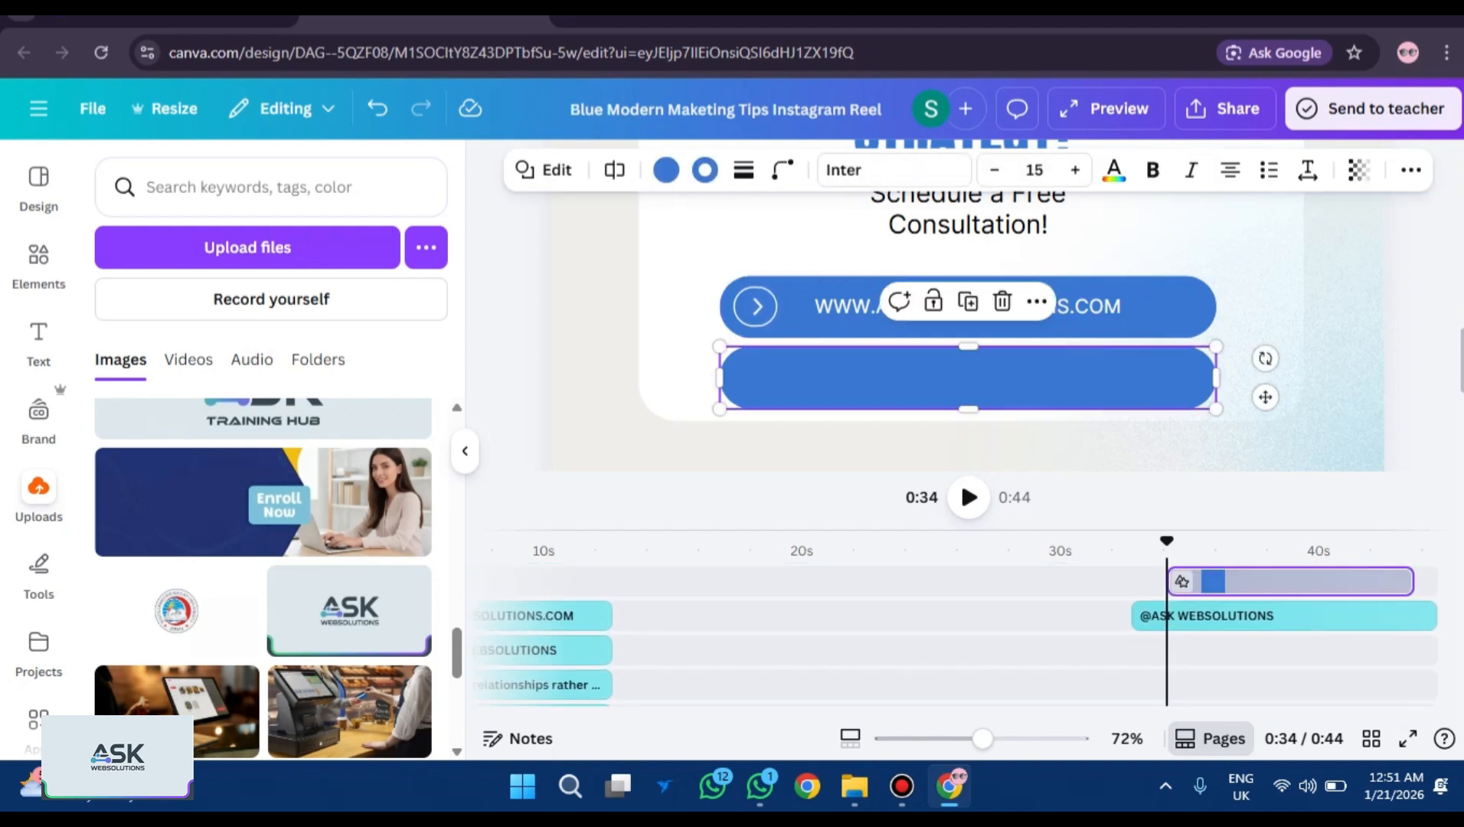
{"action": "key", "text": "ctrl+v"}
{"action": "left_click_drag", "start_coordinate": [763, 310], "coordinate": [762, 378]}
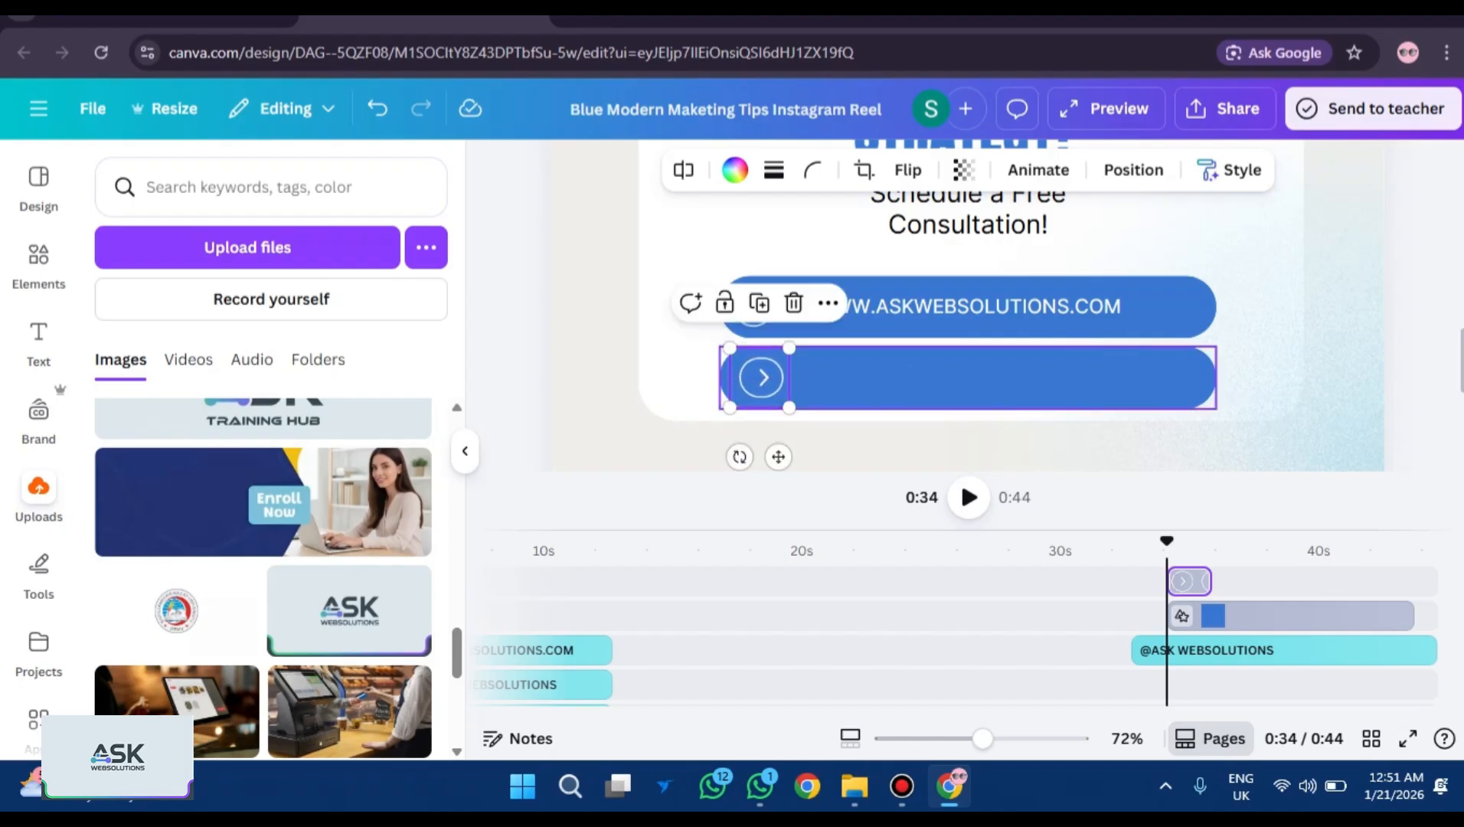
Copy the website text onto the lower button and change it to the company phone number.
{"action": "left_click", "coordinate": [967, 377]}
{"action": "left_click", "coordinate": [858, 307]}
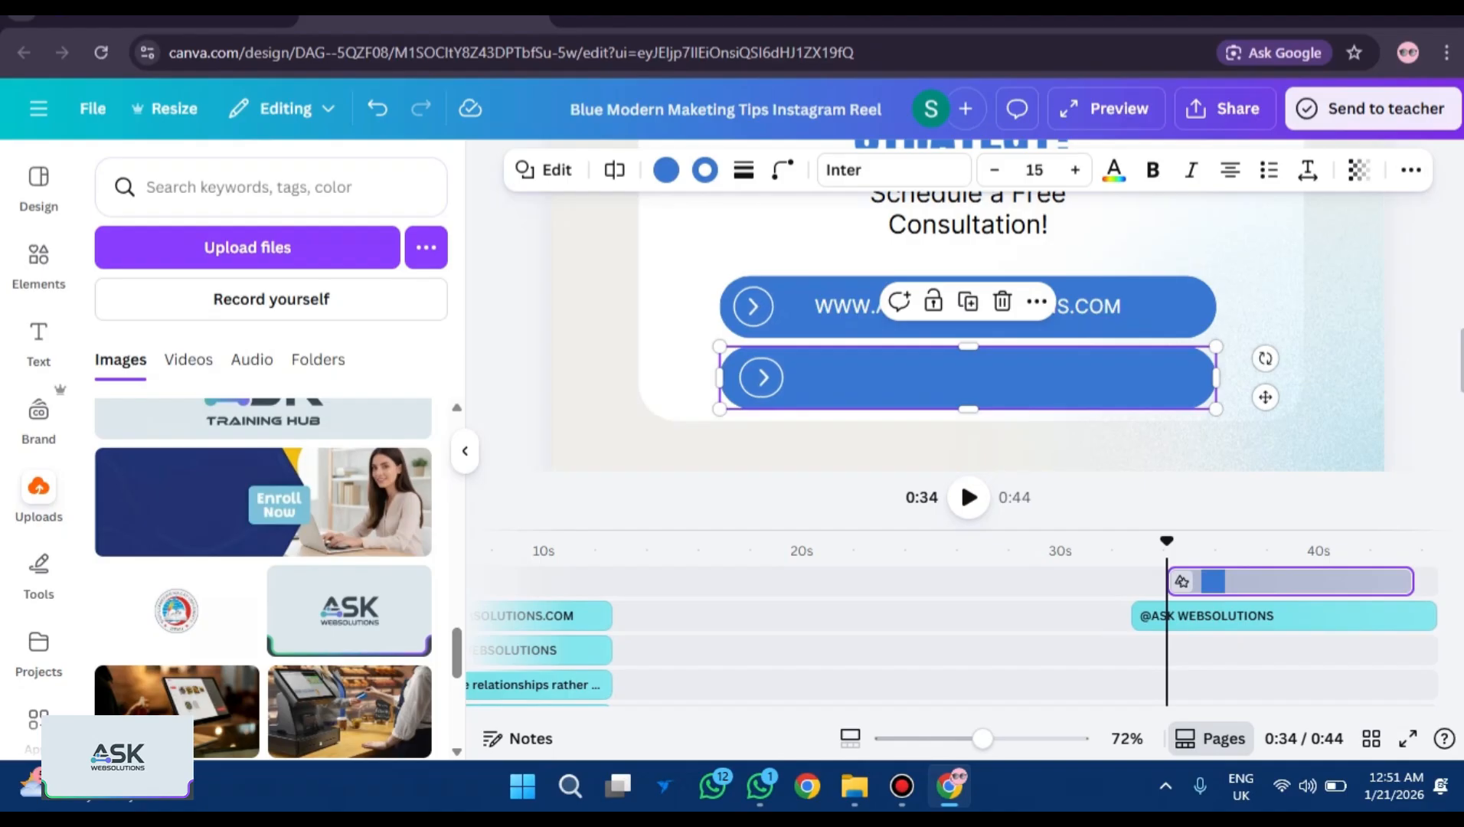
{"action": "key", "text": "ctrl+v"}
{"action": "left_click_drag", "start_coordinate": [999, 379], "coordinate": [982, 437]}
{"action": "key", "text": "Return"}
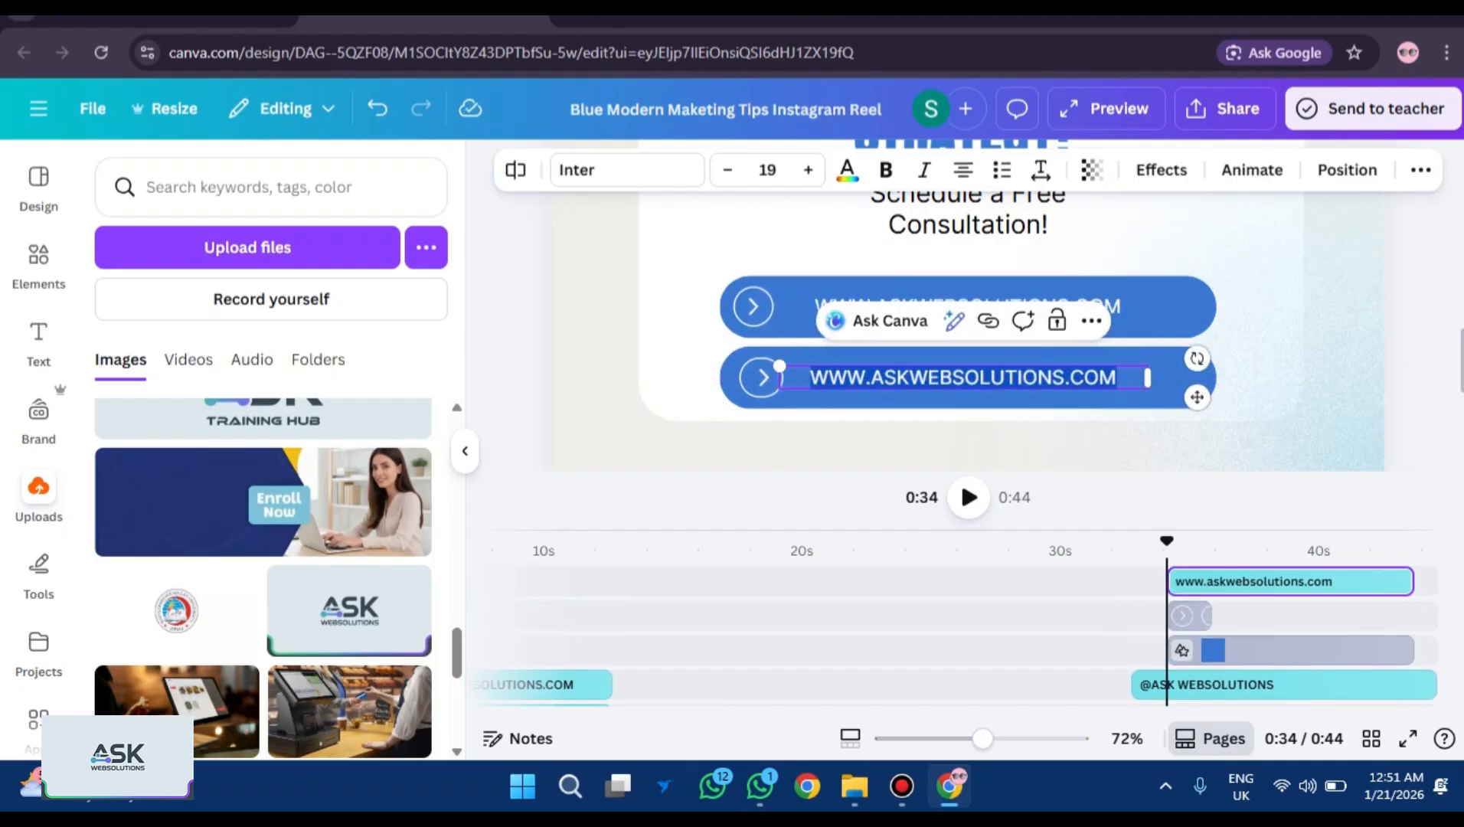
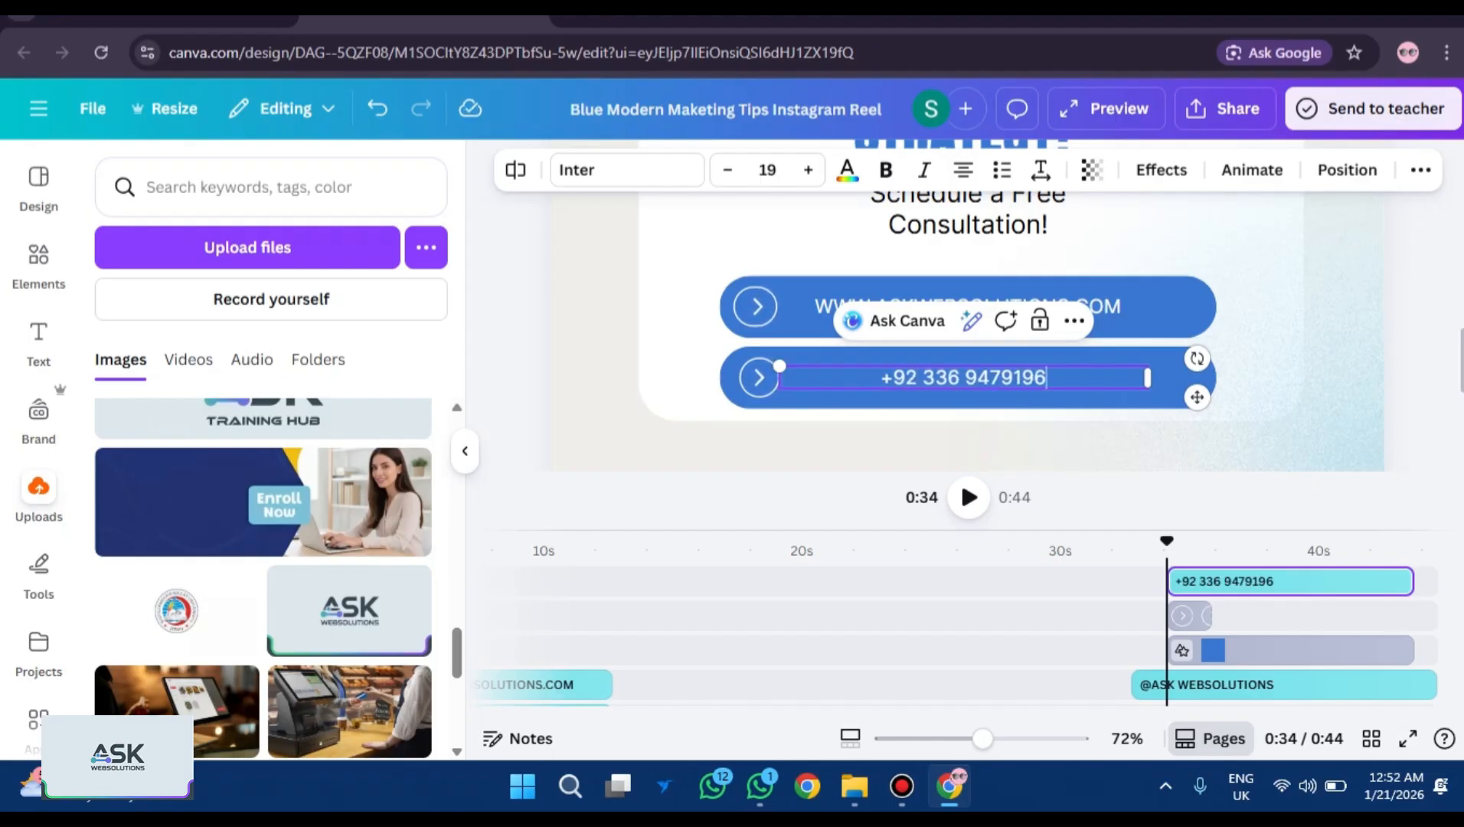
{"action": "left_click", "coordinate": [1263, 445]}
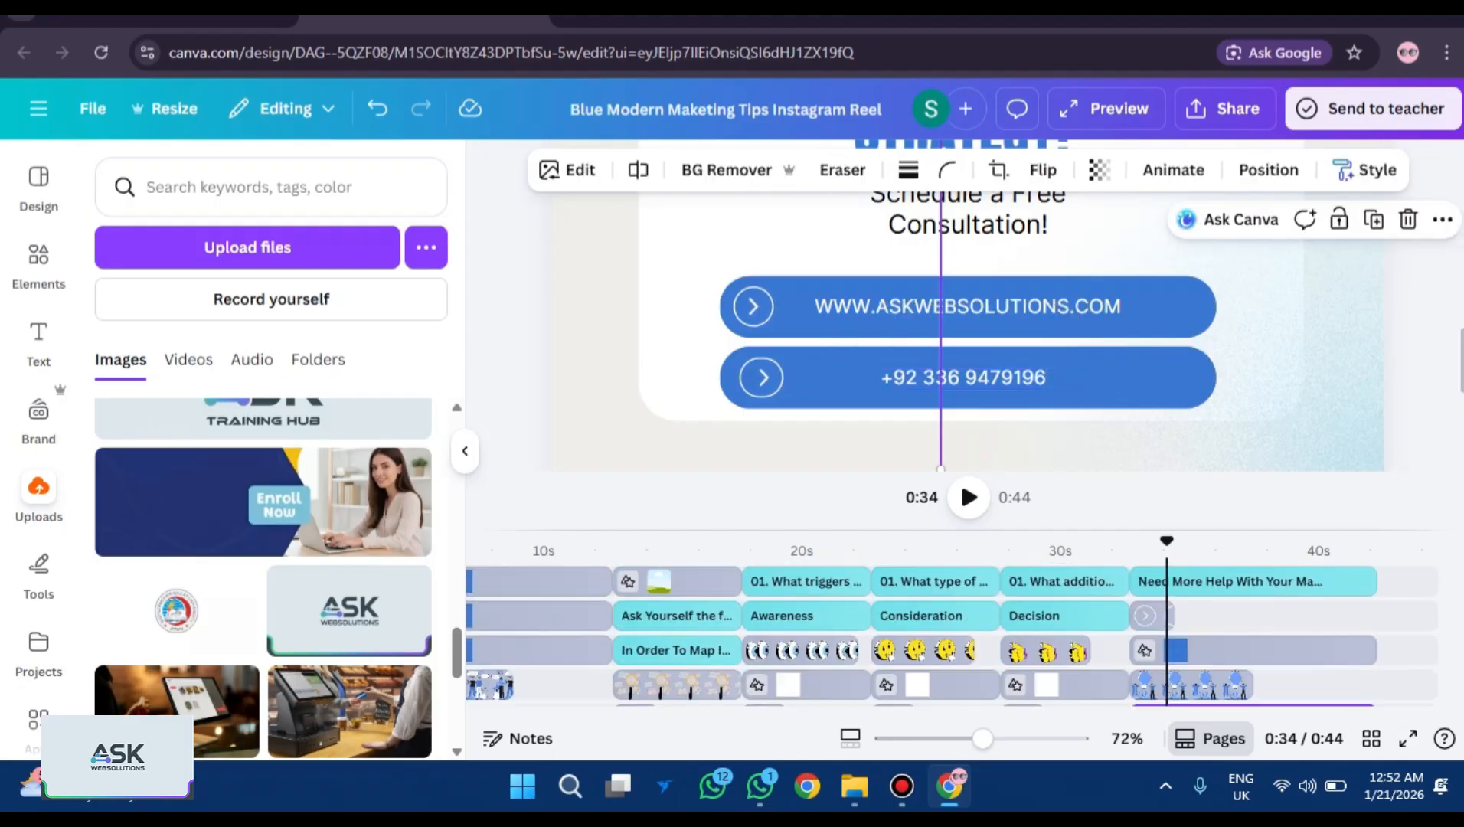
{"action": "scroll", "coordinate": [949, 636], "scroll_direction": "up", "scroll_amount": 5}
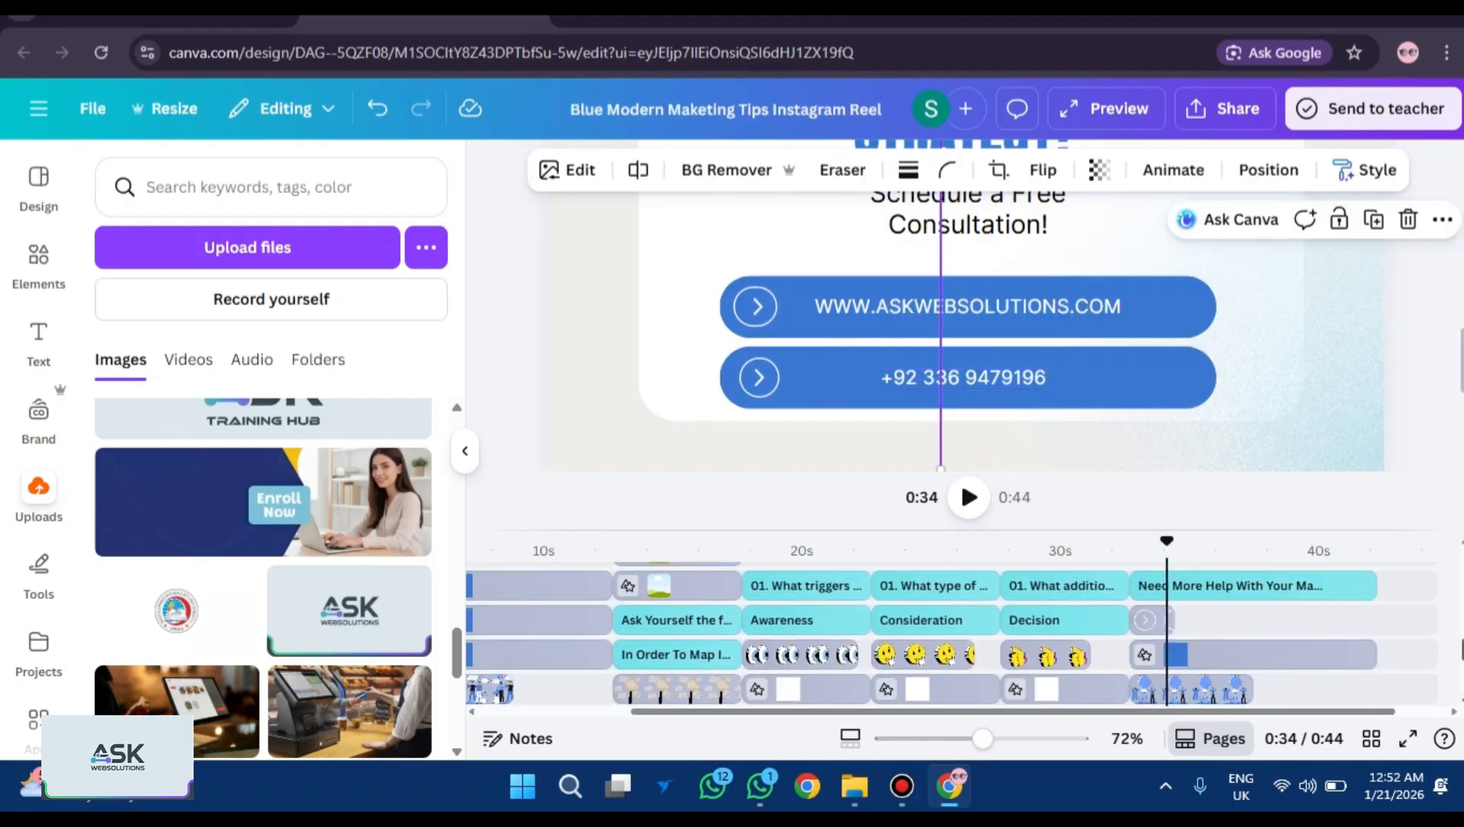
{"action": "scroll", "coordinate": [949, 636], "scroll_direction": "down", "scroll_amount": 5}
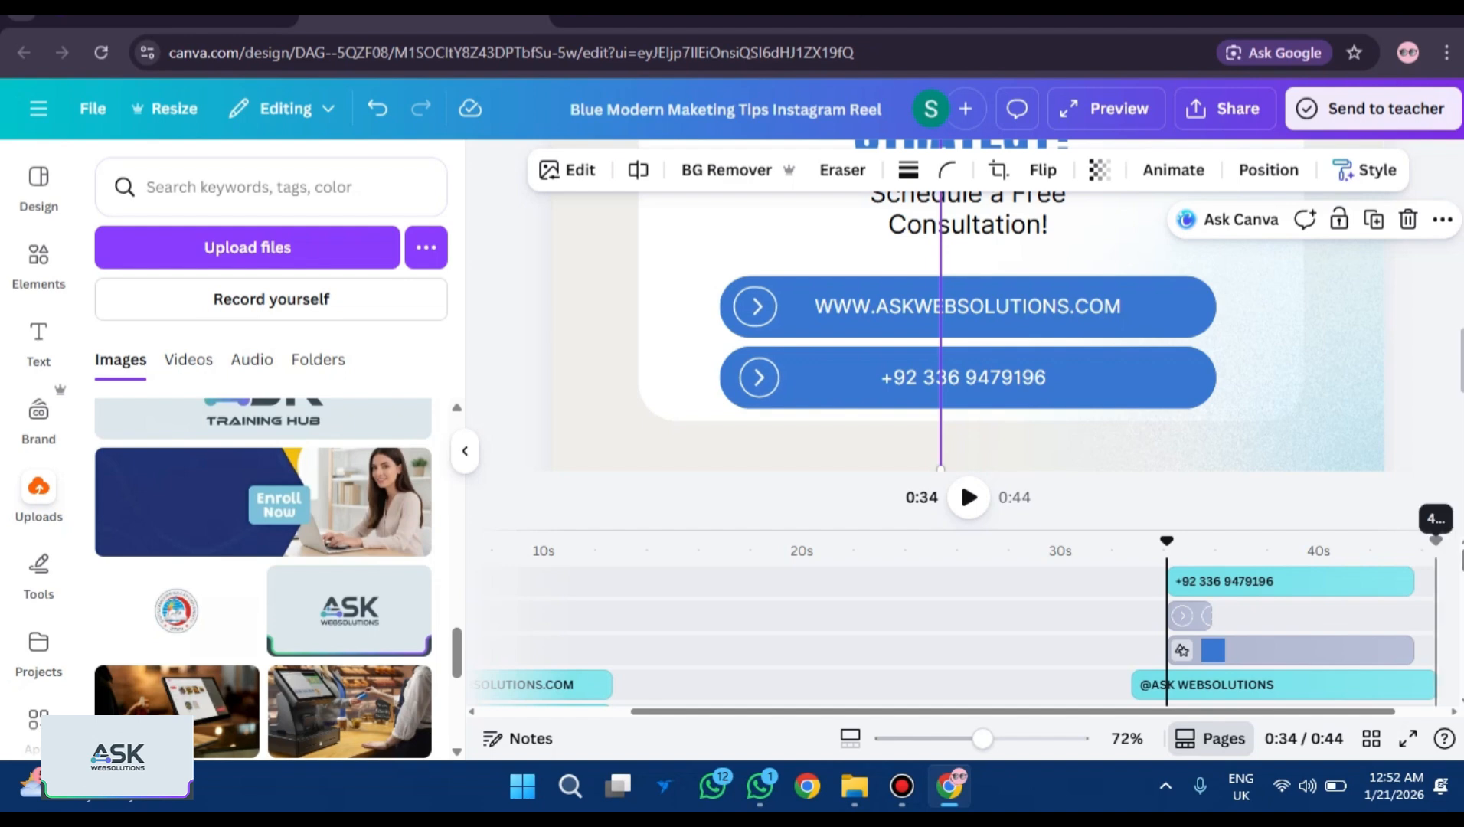
Lengthen the arrow icon's clip, start the lower bar around 0:34, and play the reel full screen.
{"action": "left_click", "coordinate": [1190, 614]}
{"action": "left_click_drag", "start_coordinate": [1211, 616], "coordinate": [1375, 581]}
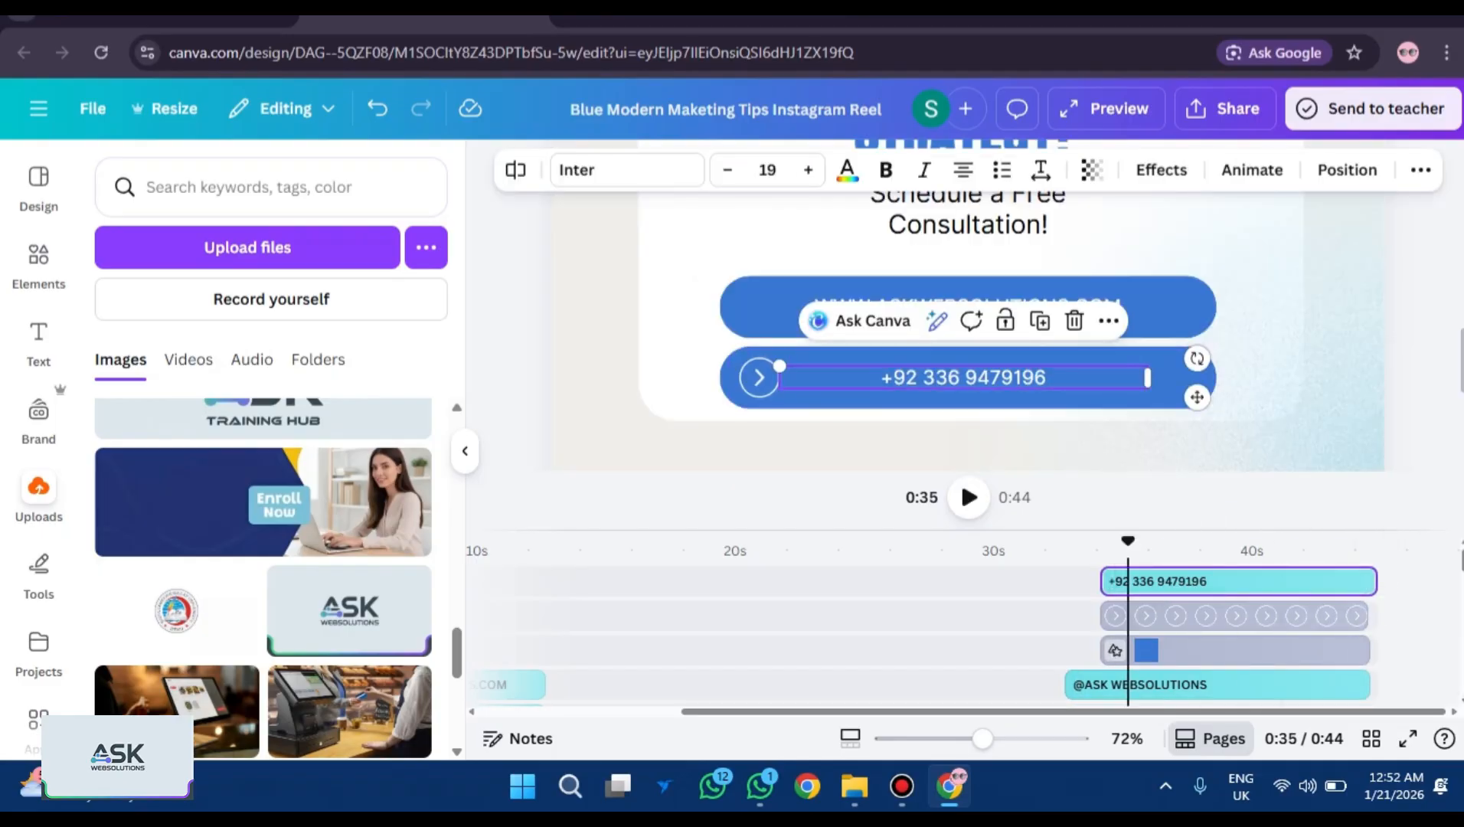
{"action": "left_click_drag", "start_coordinate": [1102, 650], "coordinate": [1064, 582]}
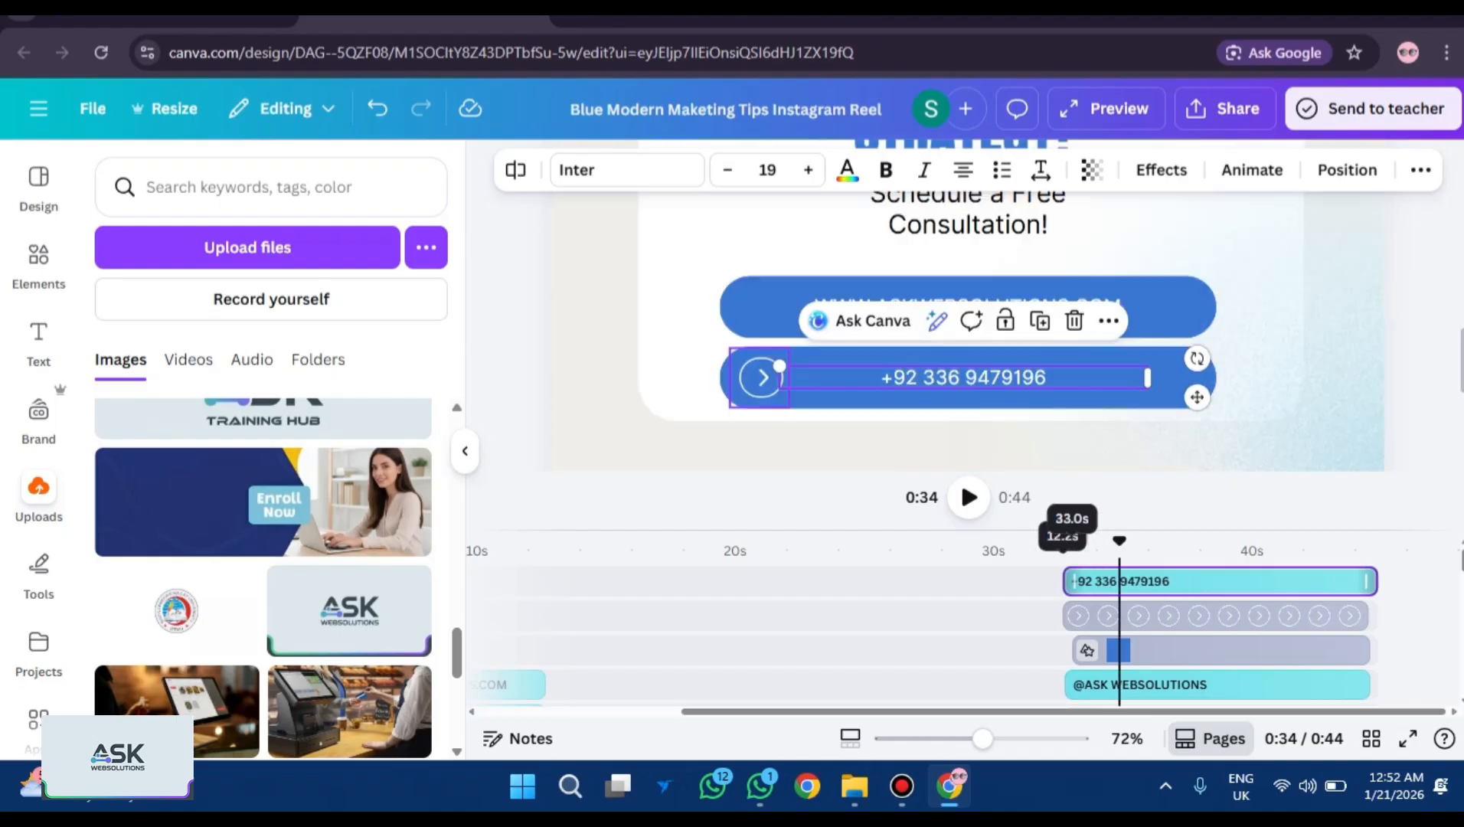
{"action": "left_click_drag", "start_coordinate": [1074, 650], "coordinate": [1066, 650]}
{"action": "left_click", "coordinate": [1407, 738]}
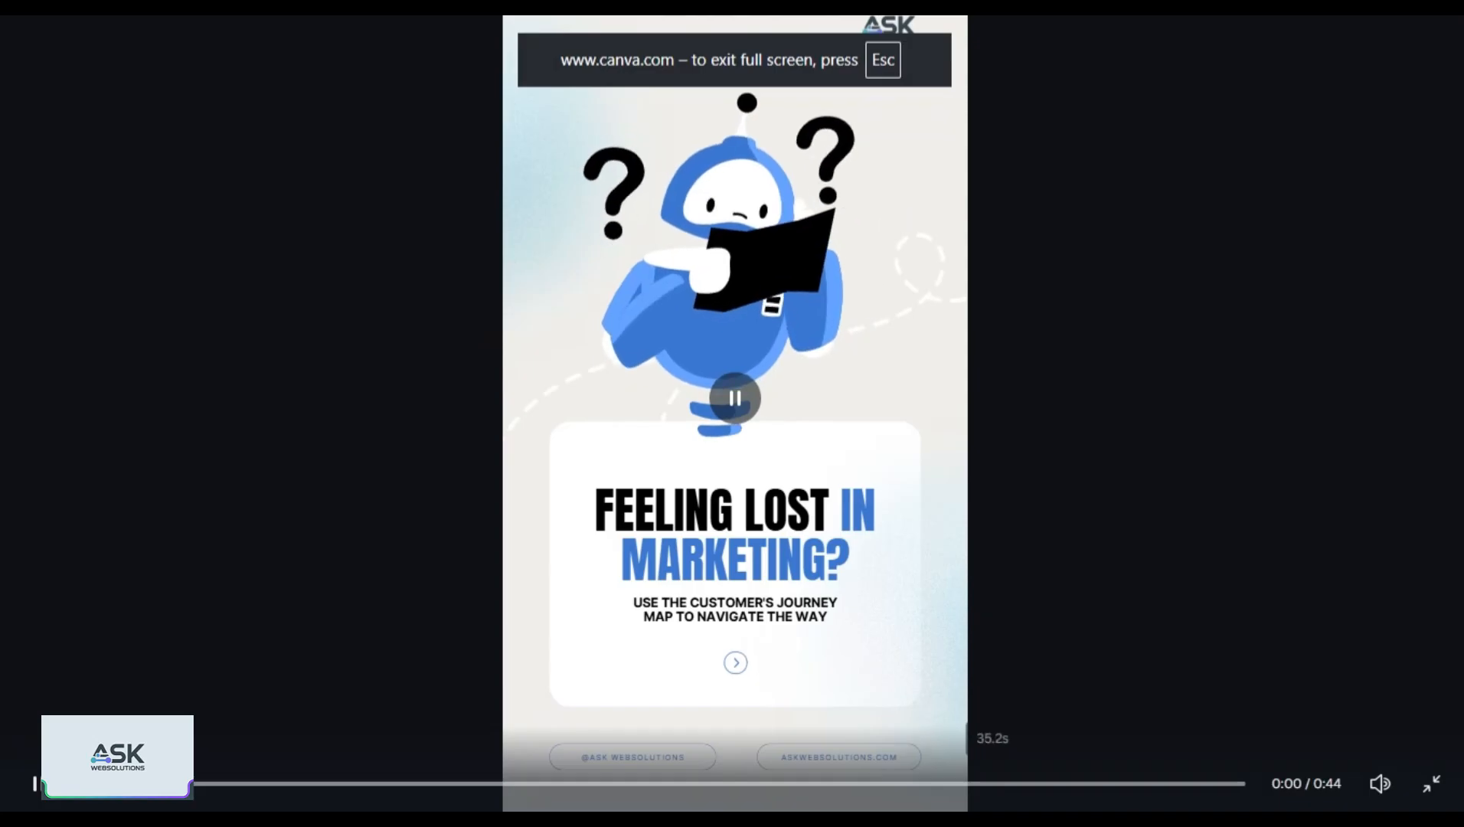
Replay the closing card full screen from just before it and exit; the phone button lingers through 0:43.
{"action": "left_click", "coordinate": [1042, 783]}
{"action": "left_click", "coordinate": [924, 783]}
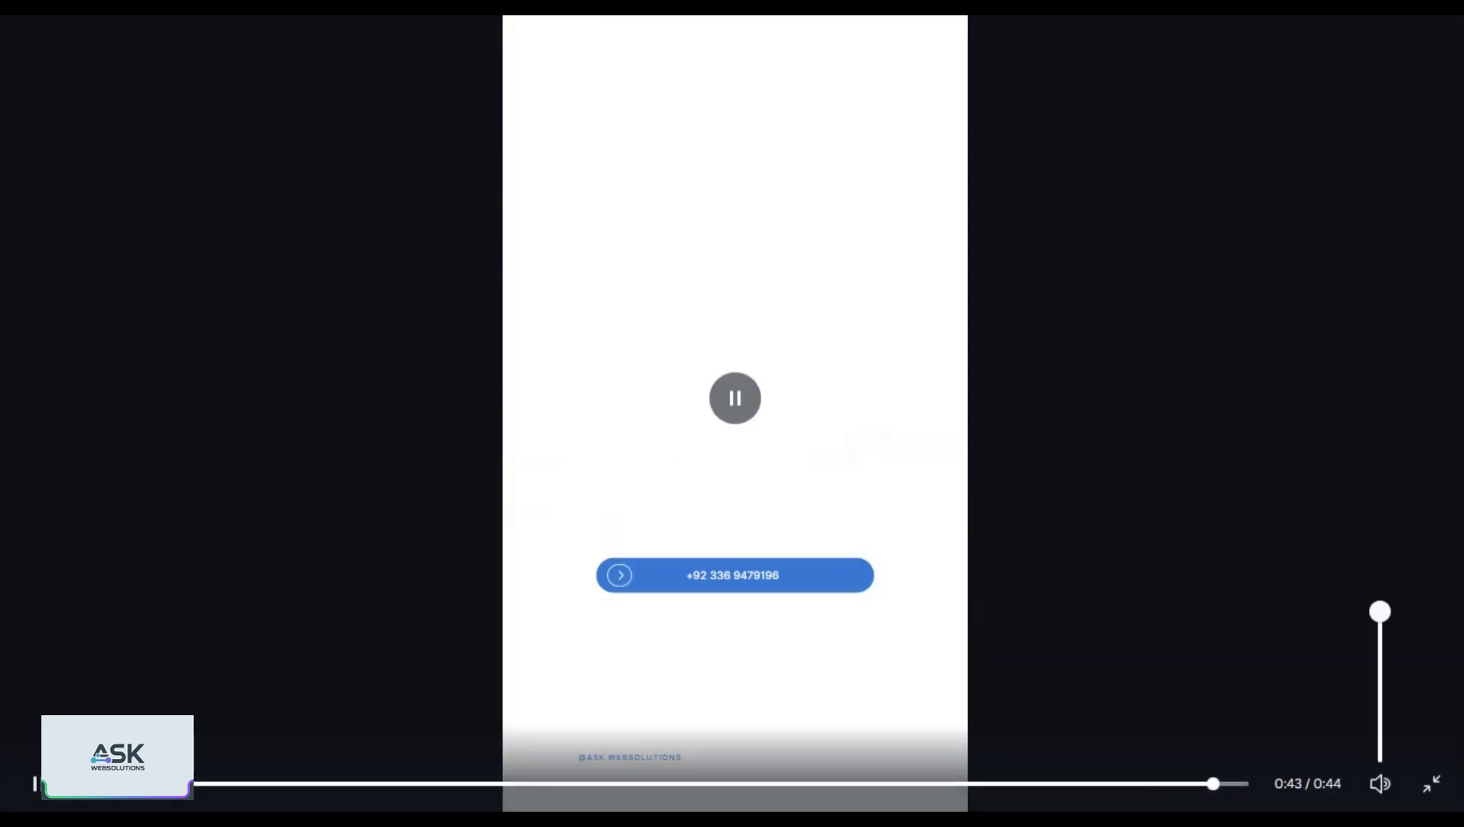
{"action": "key", "text": "Escape"}
Shorten the arrow-icon clip and trim the phone-number text clip to about 9.4 seconds.
{"action": "left_click", "coordinate": [960, 475]}
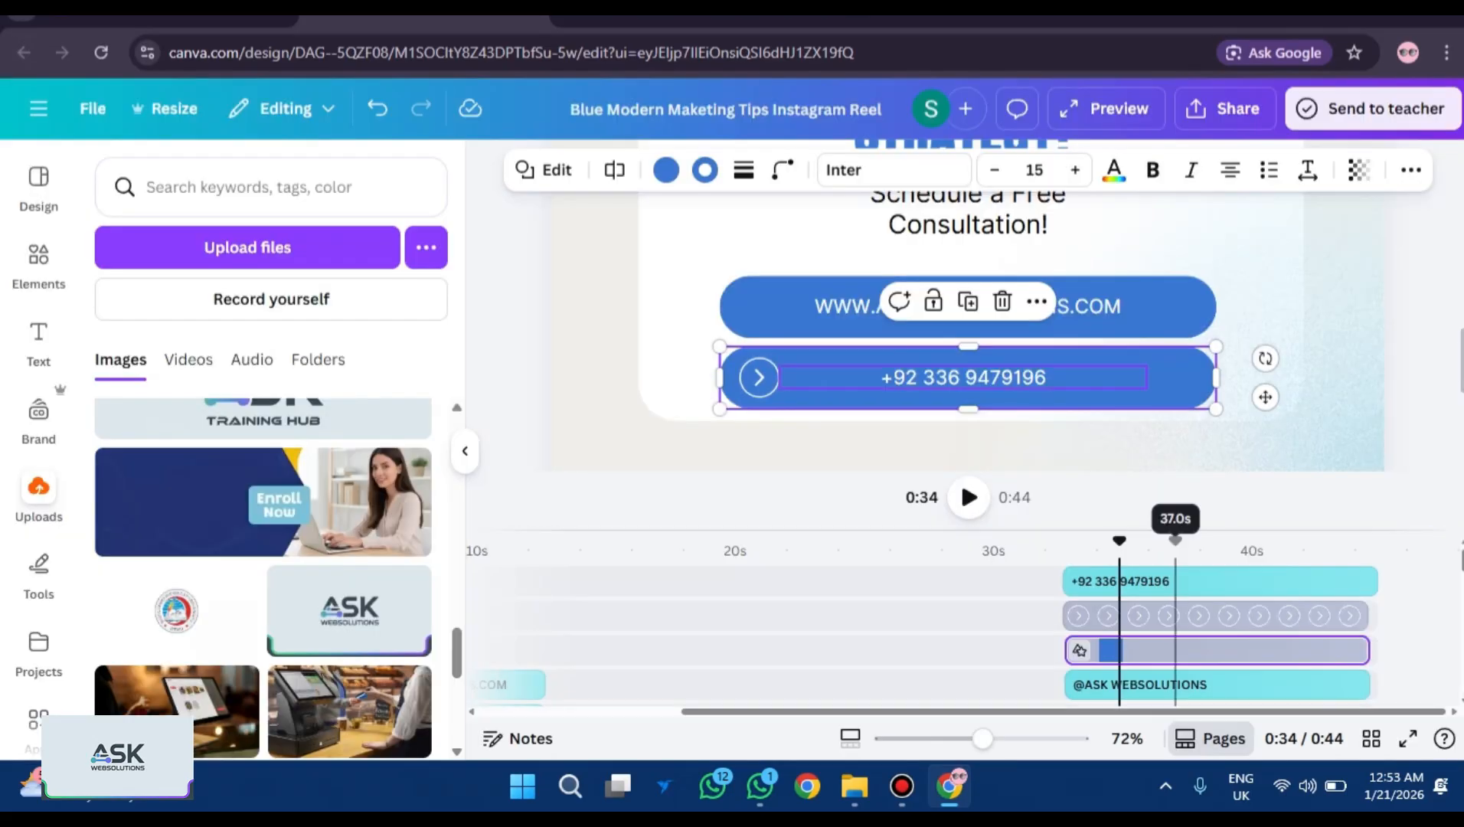
{"action": "left_click", "coordinate": [1236, 615]}
{"action": "left_click_drag", "start_coordinate": [1367, 616], "coordinate": [1130, 616]}
{"action": "left_click", "coordinate": [1163, 581]}
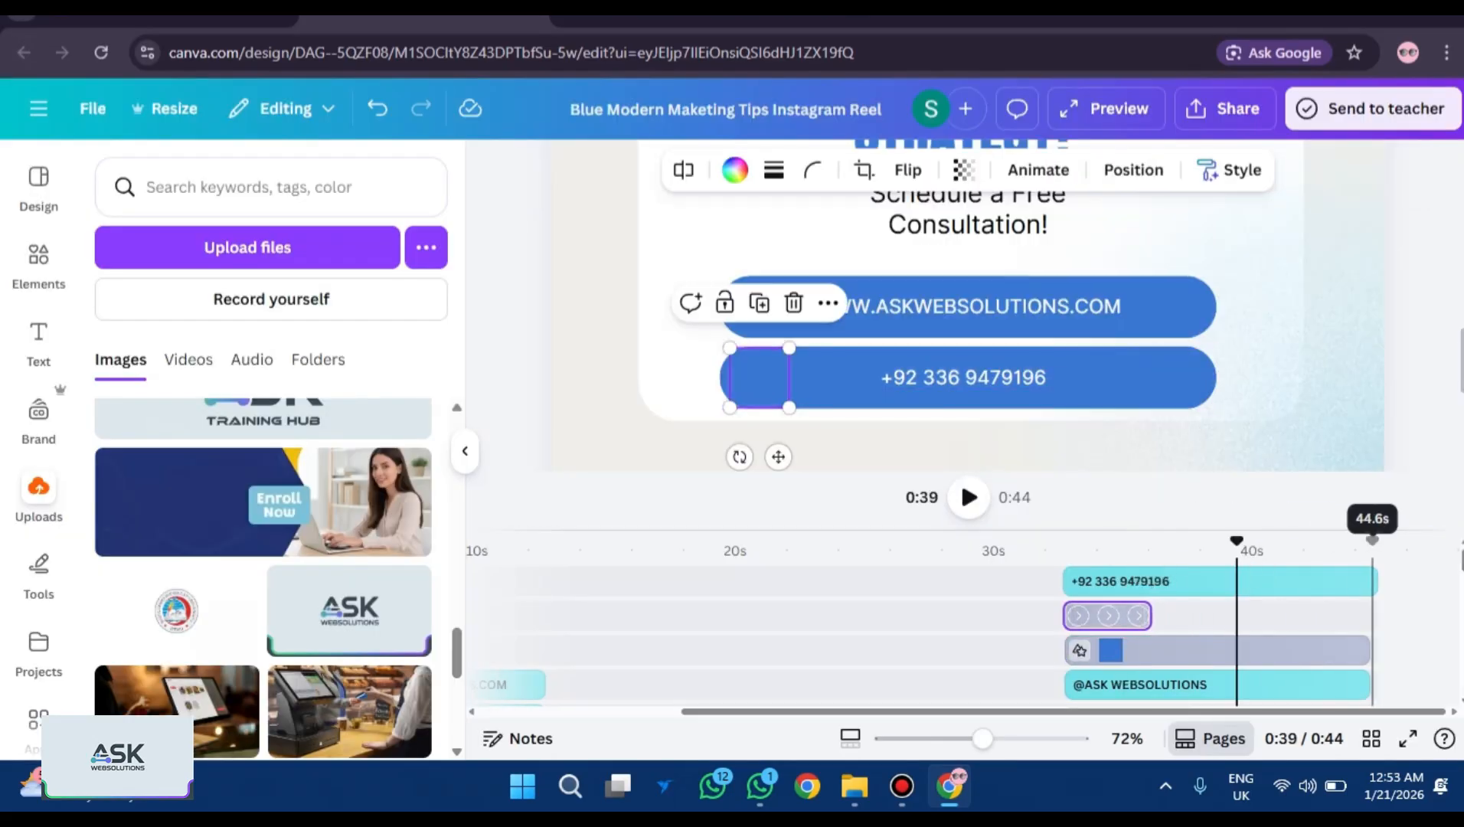
{"action": "left_click", "coordinate": [1327, 545]}
{"action": "left_click_drag", "start_coordinate": [1366, 581], "coordinate": [1309, 581]}
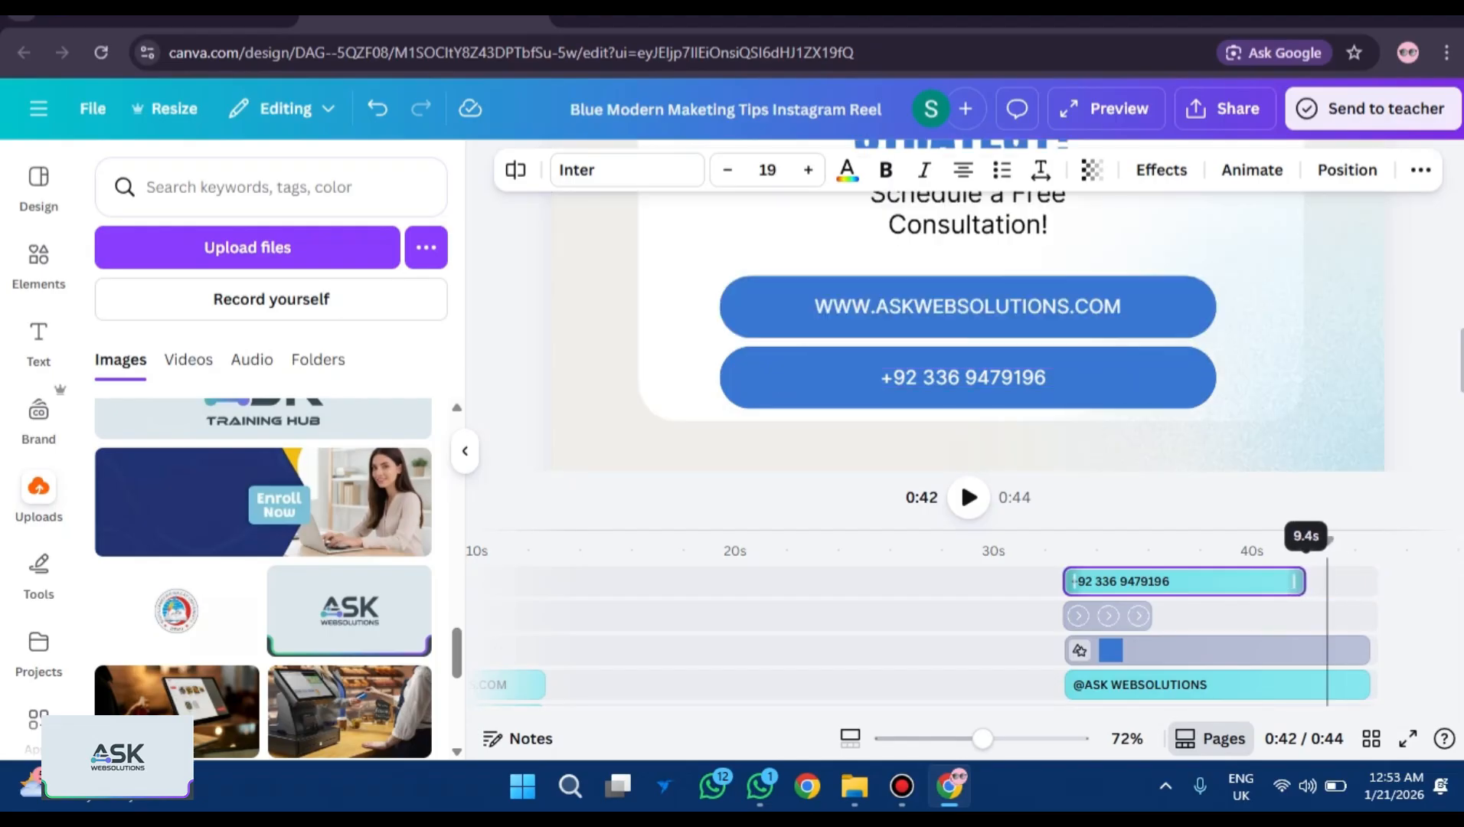
Trim the arrow-icon clip to 1.7 seconds and replay the reel full screen.
{"action": "left_click", "coordinate": [1125, 615]}
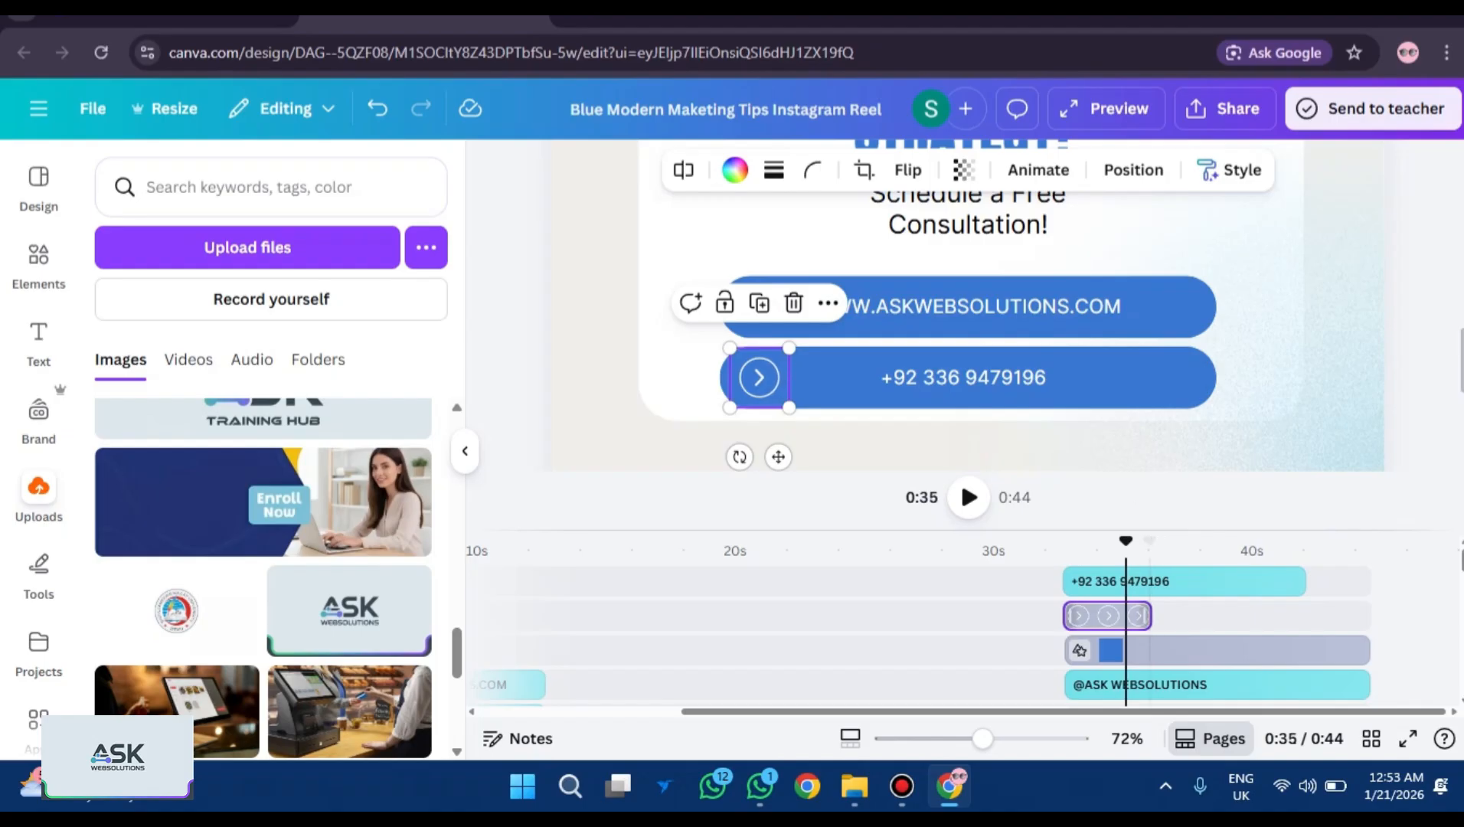
{"action": "left_click_drag", "start_coordinate": [1146, 616], "coordinate": [1108, 581]}
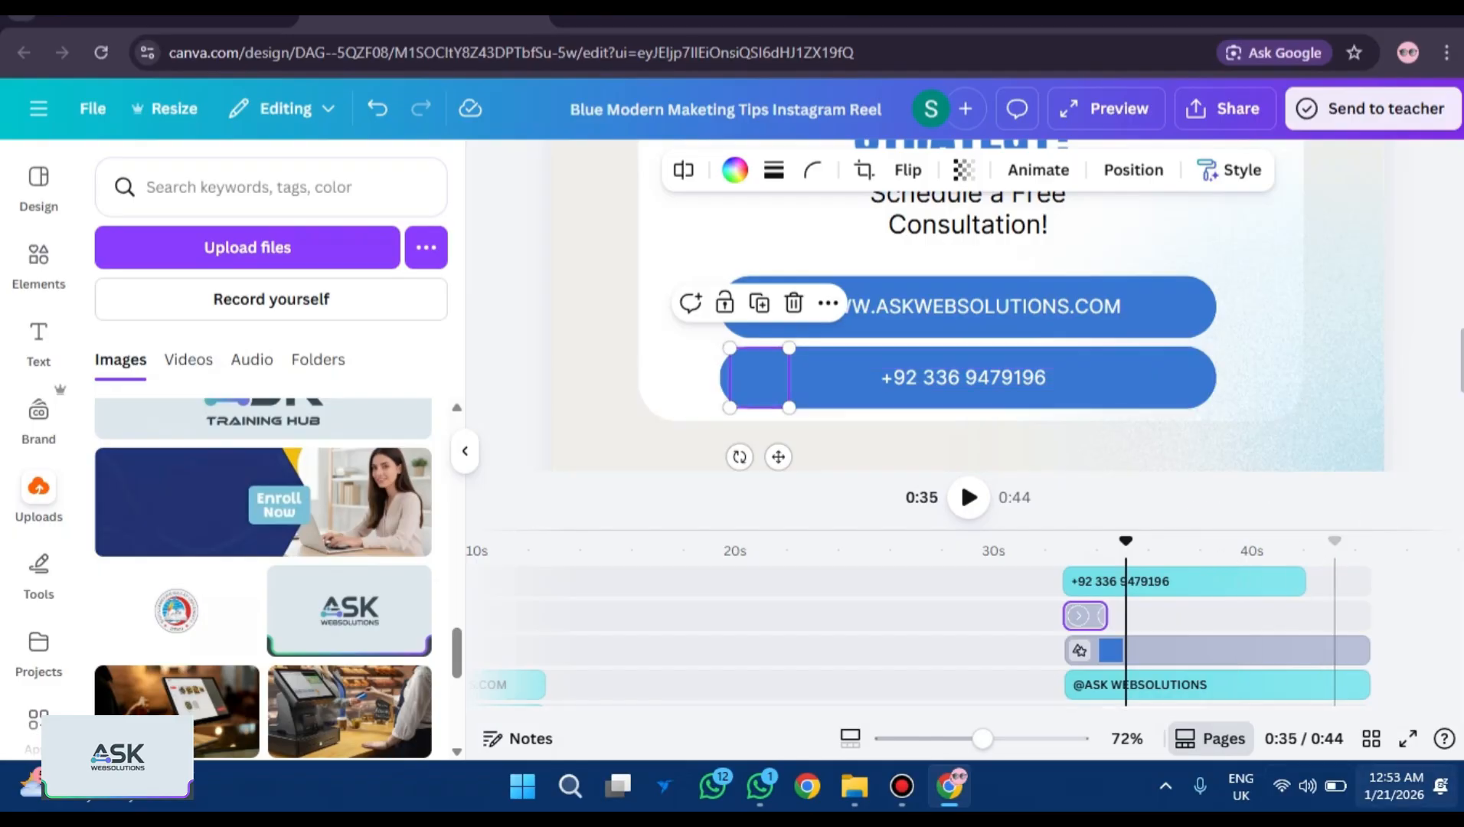
{"action": "left_click", "coordinate": [1407, 738]}
Rewind the full-screen preview to about 0:29, watch to the end, then exit full screen.
{"action": "left_click", "coordinate": [1010, 782]}
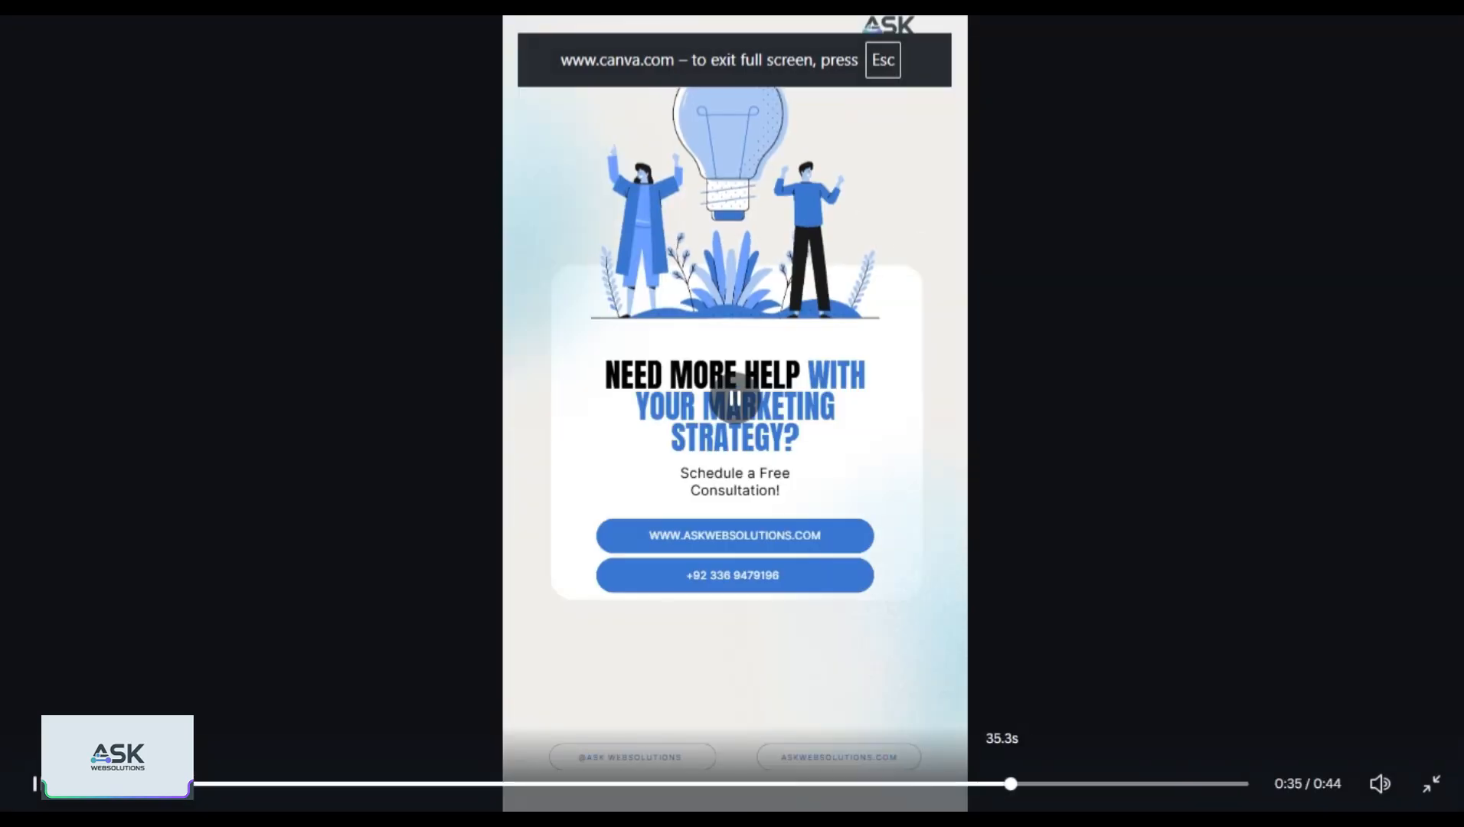
{"action": "left_click", "coordinate": [847, 782]}
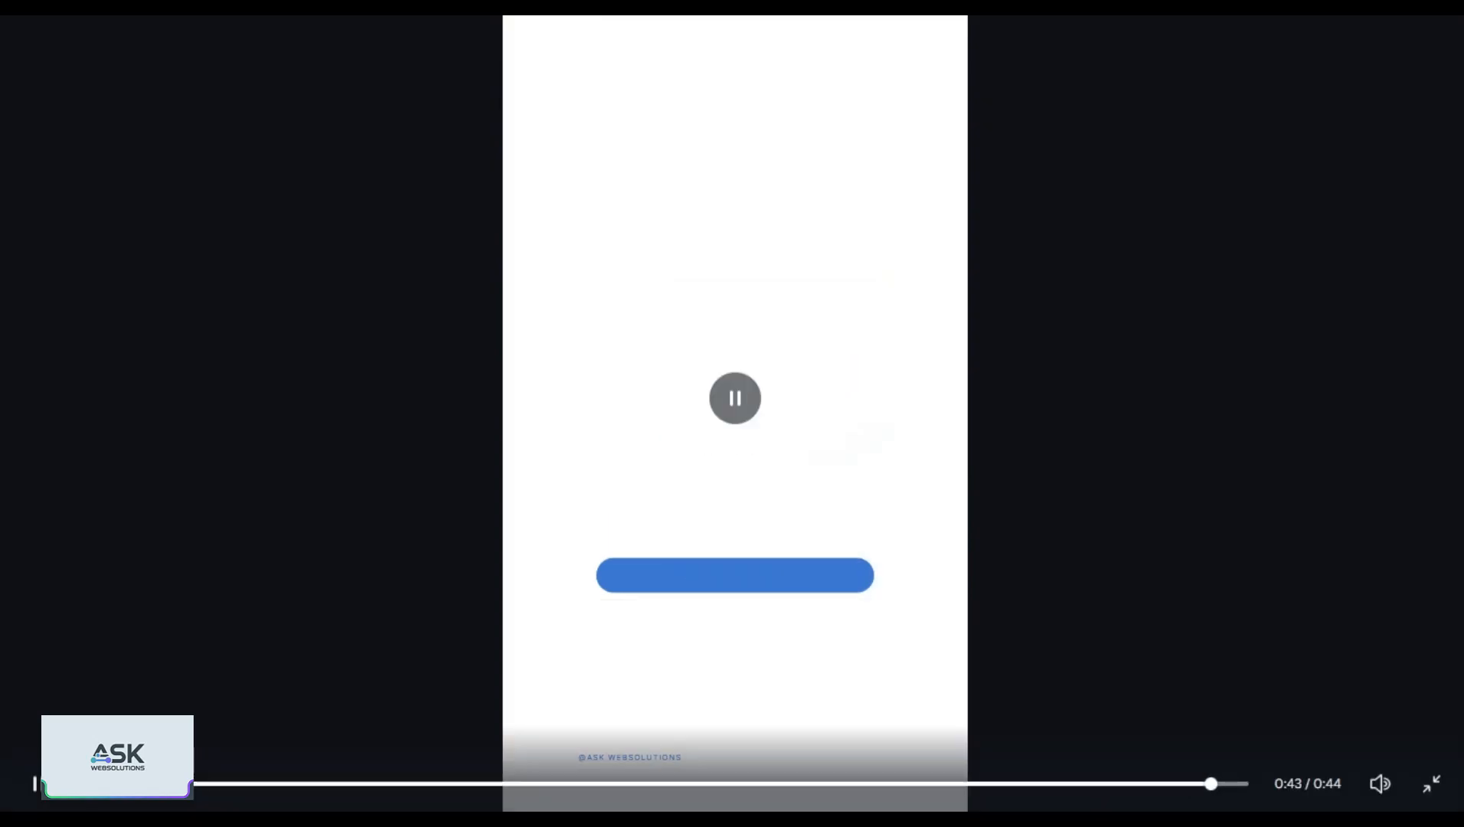
{"action": "key", "text": "Escape"}
{"action": "key", "text": "Escape"}
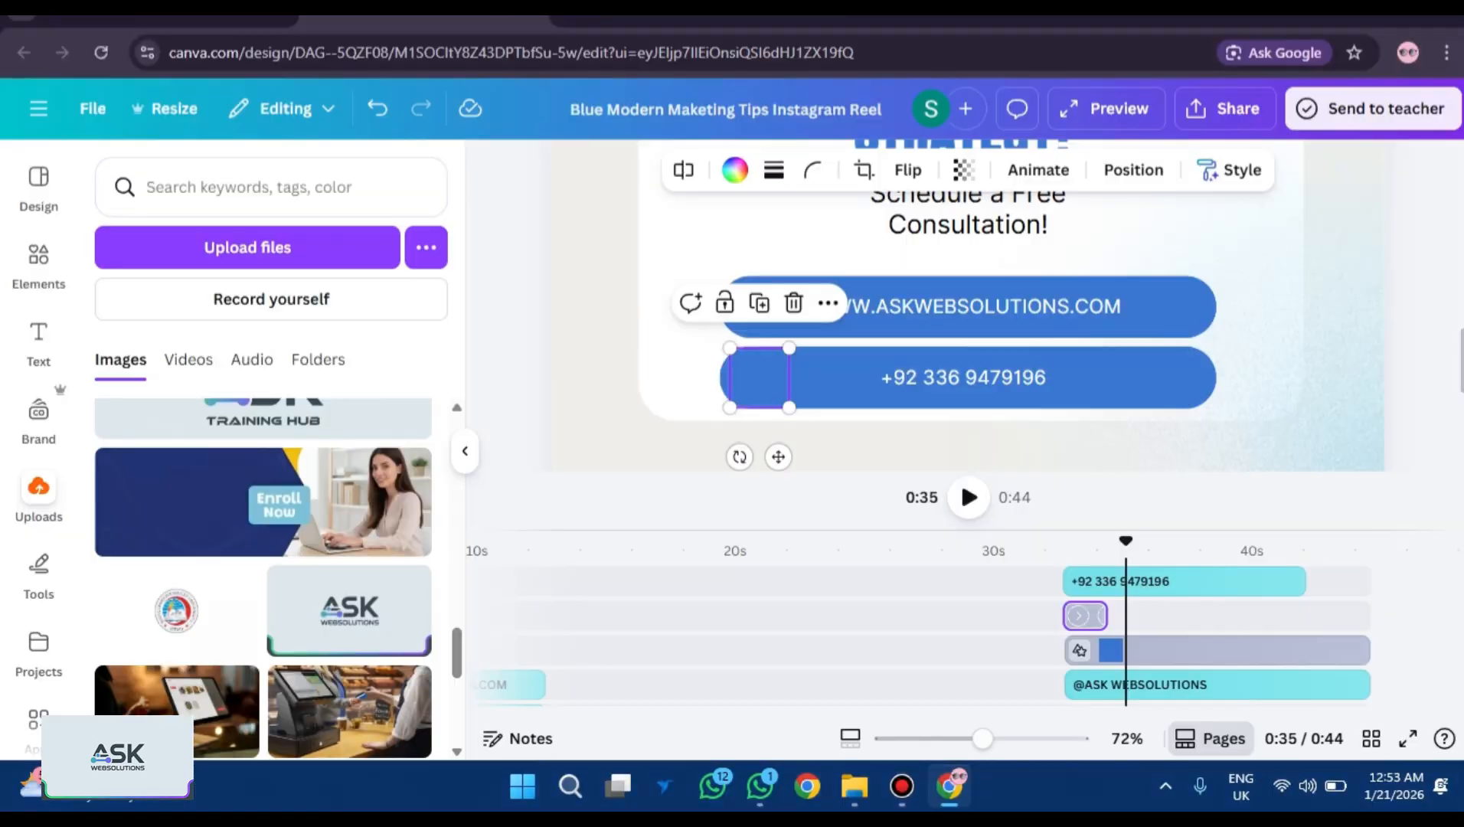
Shorten the lower blue bar's clip and check the last seconds in full-screen playback.
{"action": "left_click", "coordinate": [1247, 650]}
{"action": "left_click_drag", "start_coordinate": [1359, 650], "coordinate": [1308, 649]}
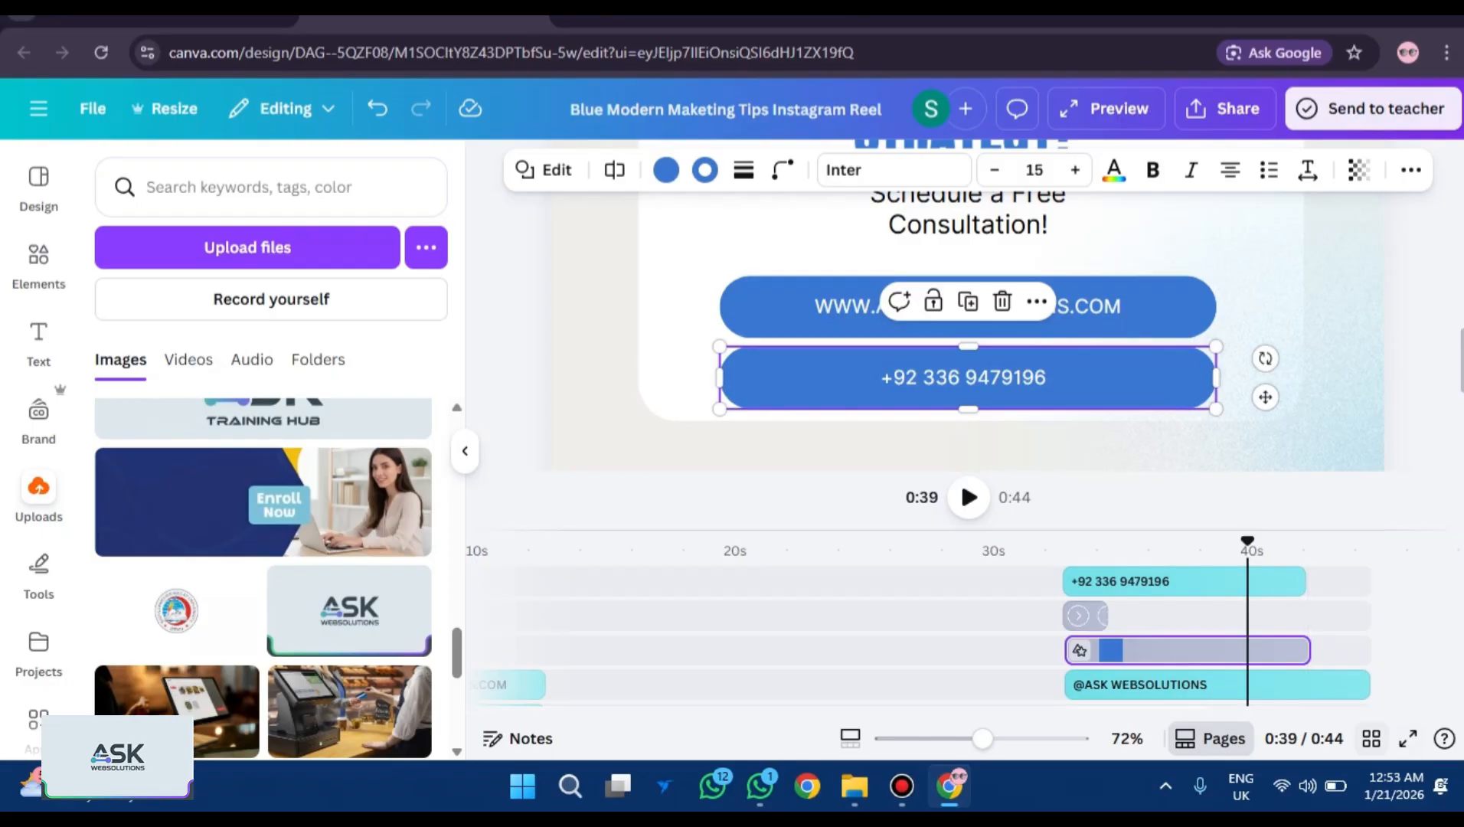
{"action": "left_click", "coordinate": [1407, 738]}
{"action": "left_click", "coordinate": [1175, 783]}
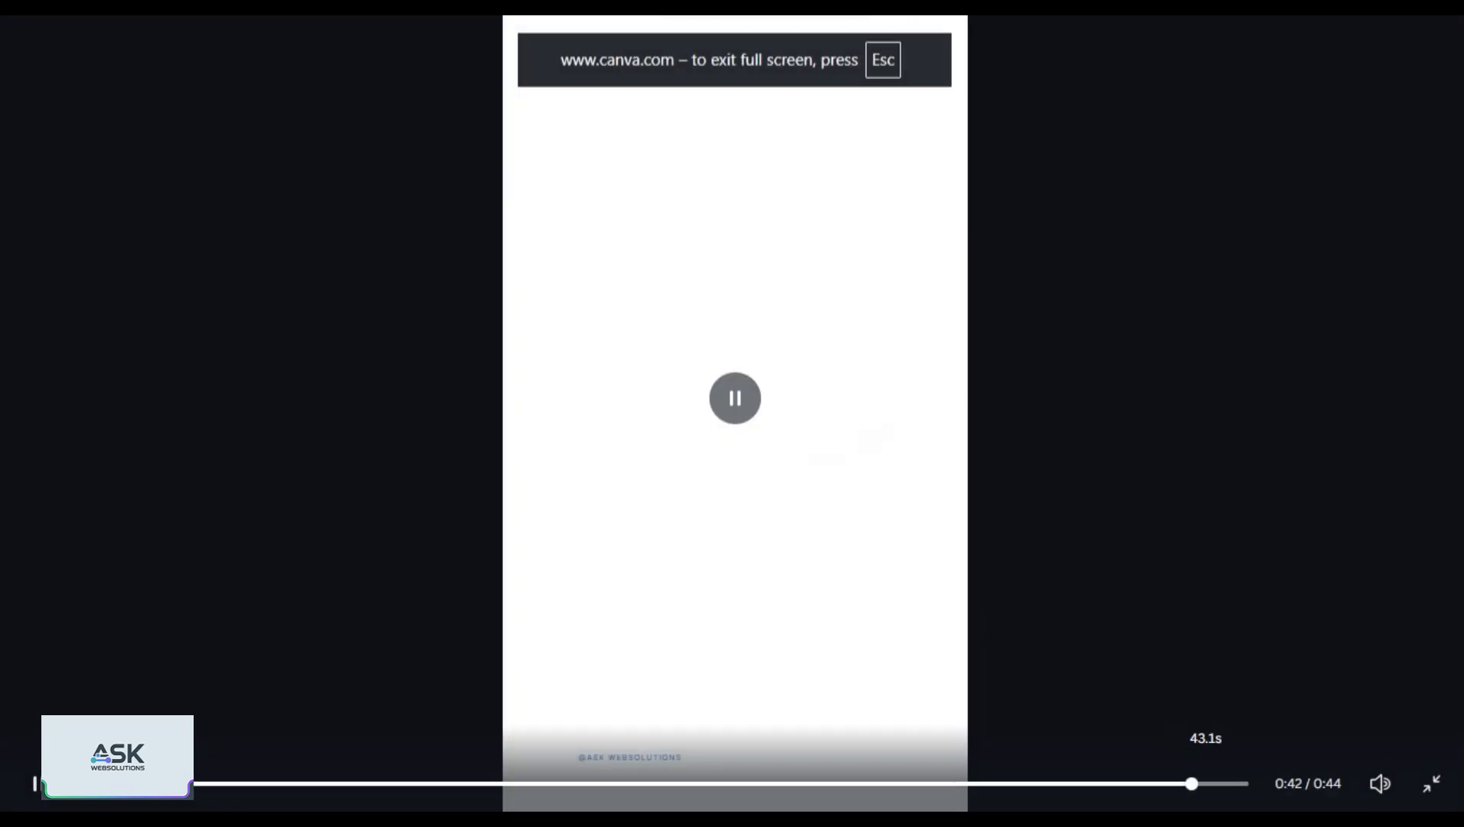
{"action": "key", "text": "Escape"}
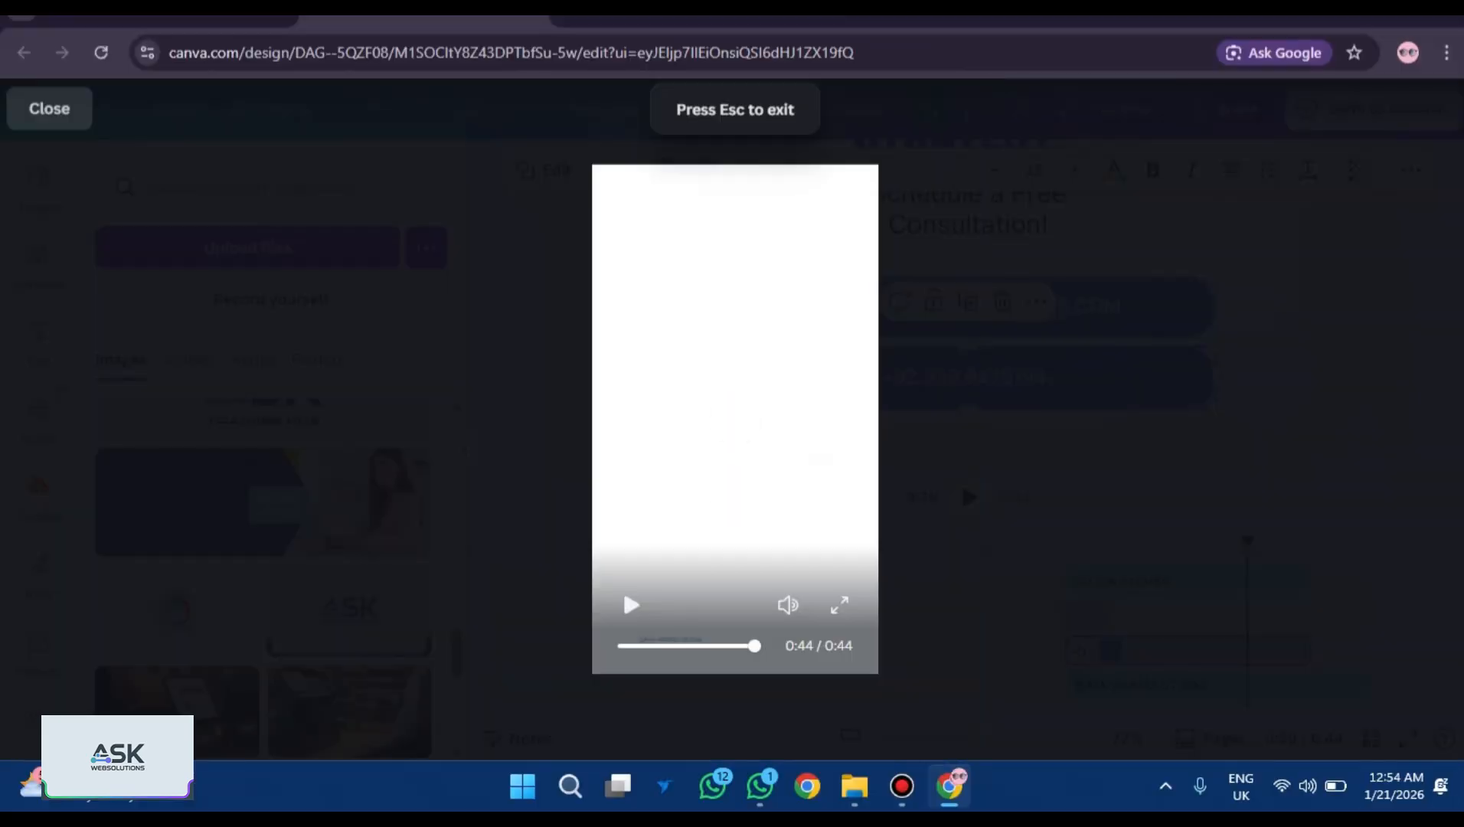
{"action": "key", "text": "Escape"}
{"action": "left_click", "coordinate": [1321, 548]}
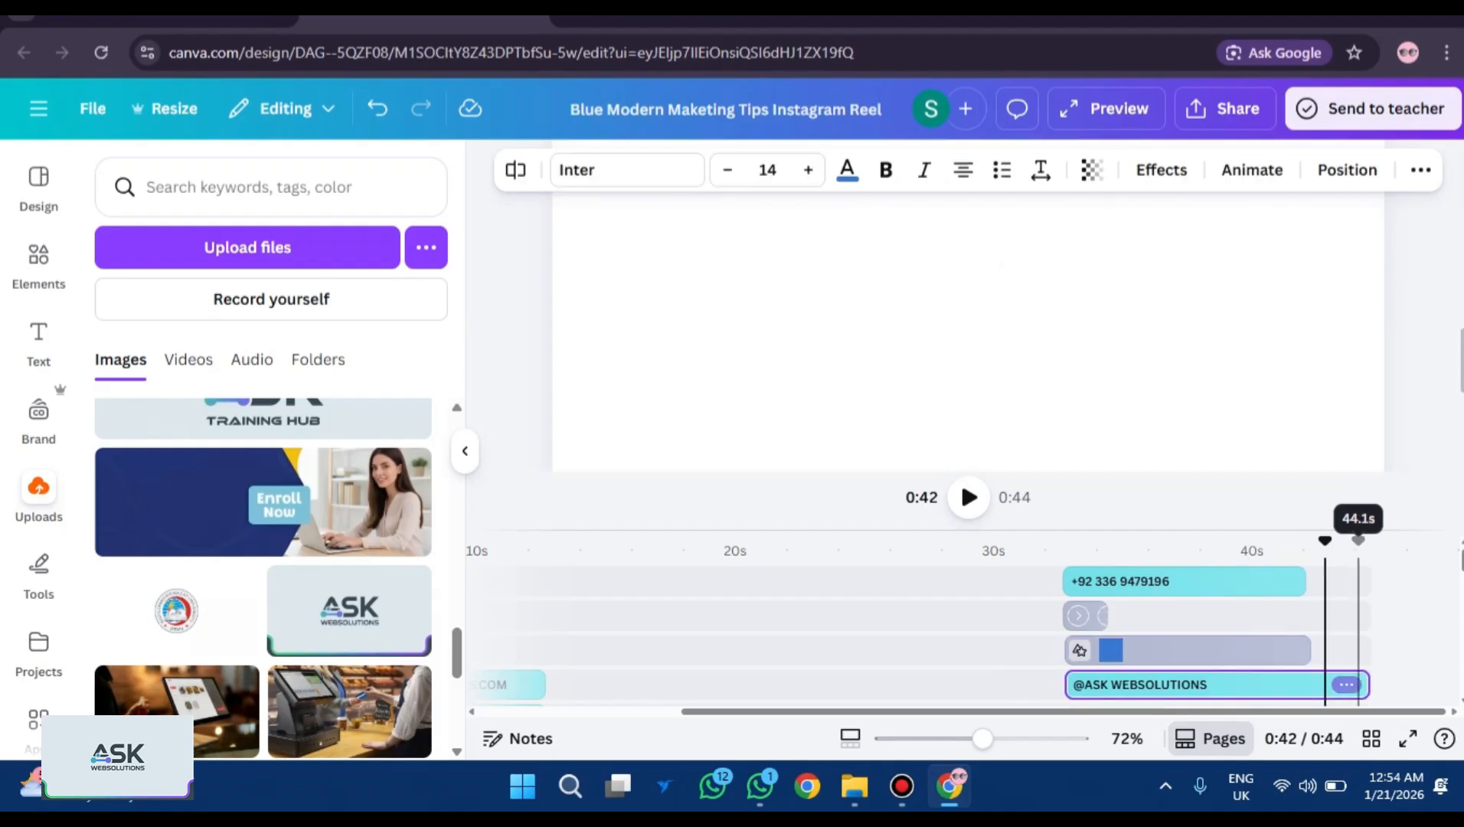
{"action": "left_click_drag", "start_coordinate": [1359, 684], "coordinate": [1316, 684]}
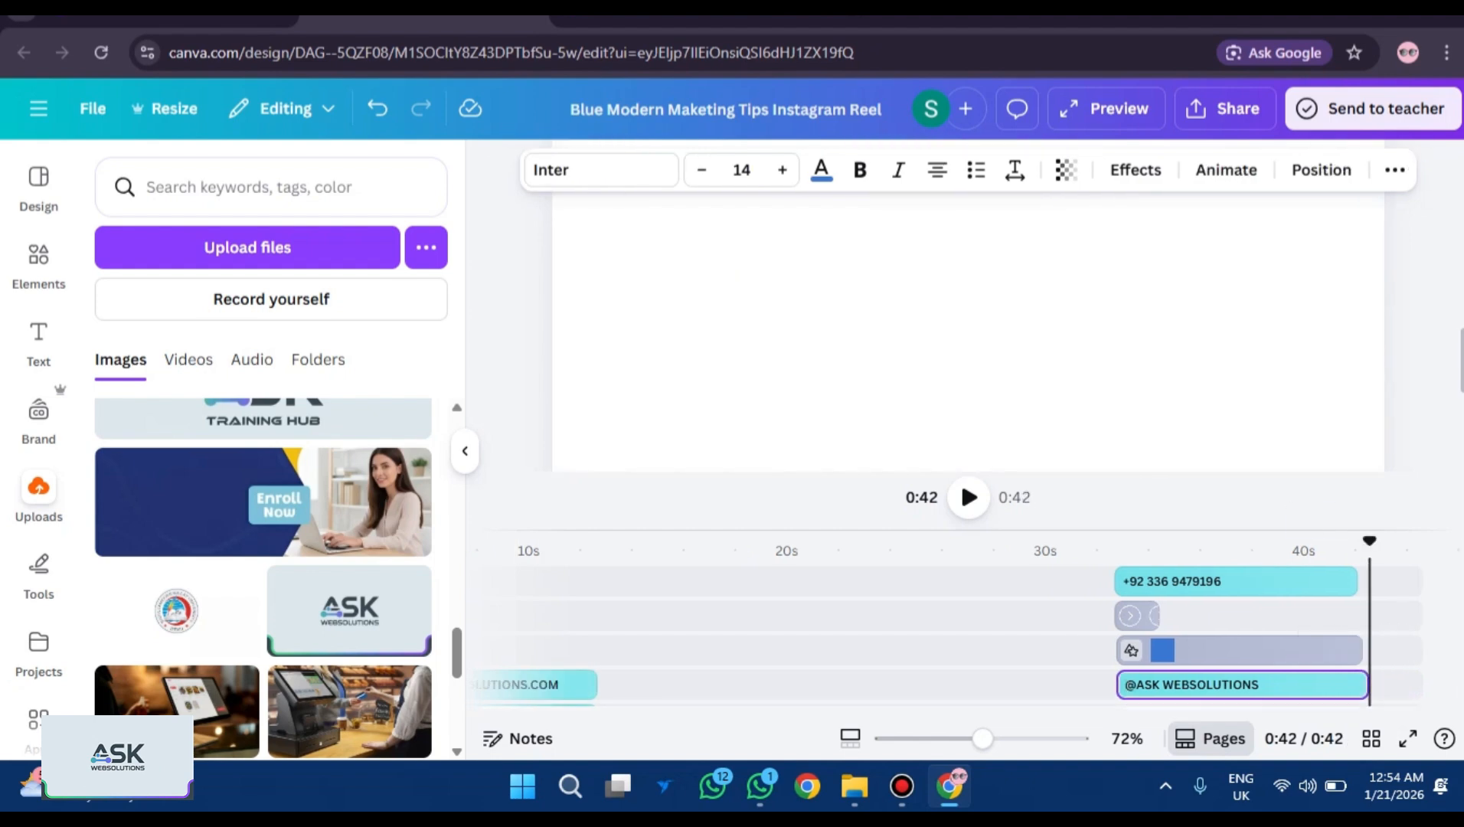
{"action": "left_click", "coordinate": [1409, 651]}
{"action": "left_click", "coordinate": [1407, 738]}
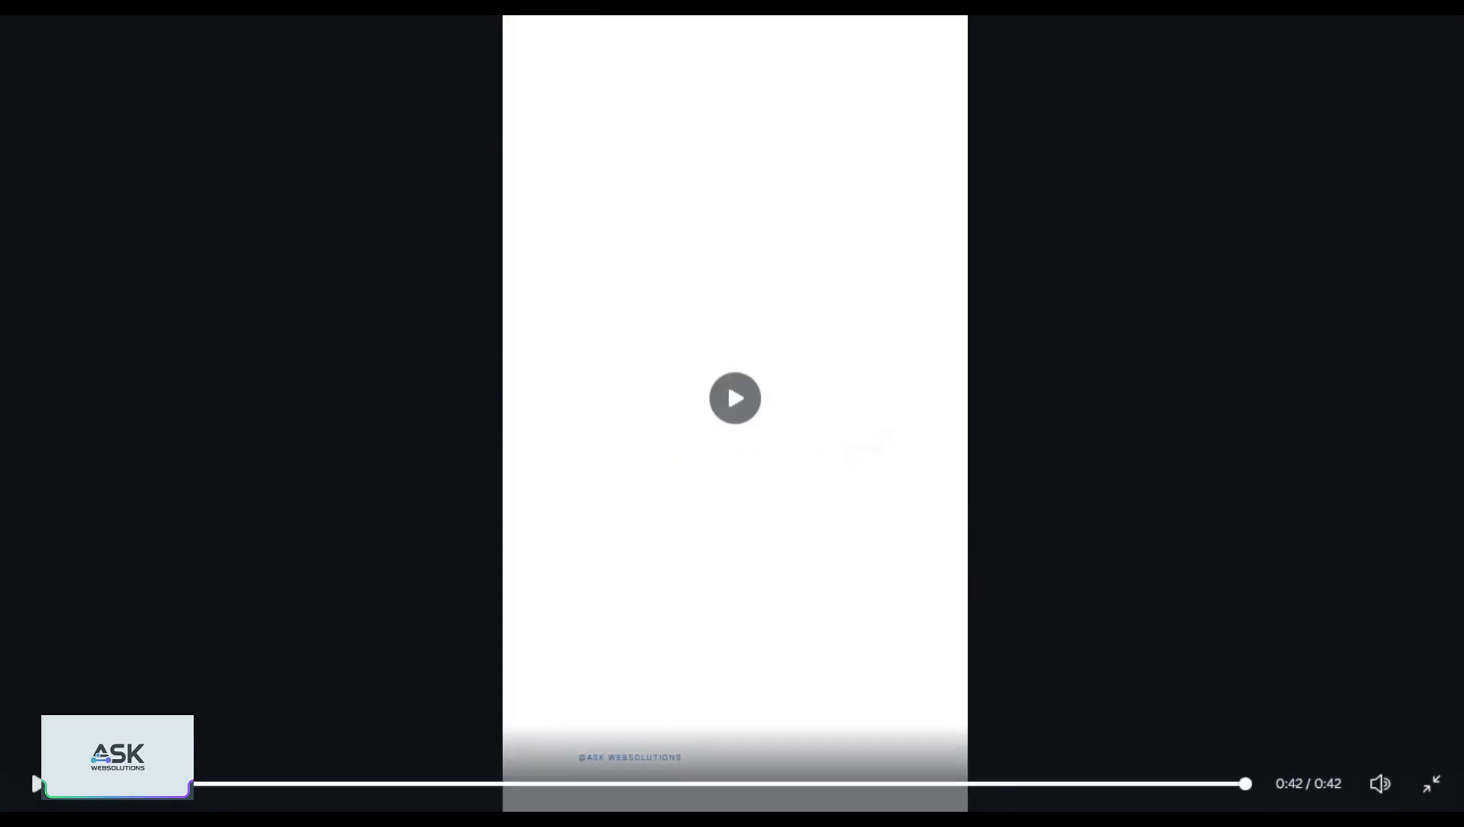
{"action": "key", "text": "Escape"}
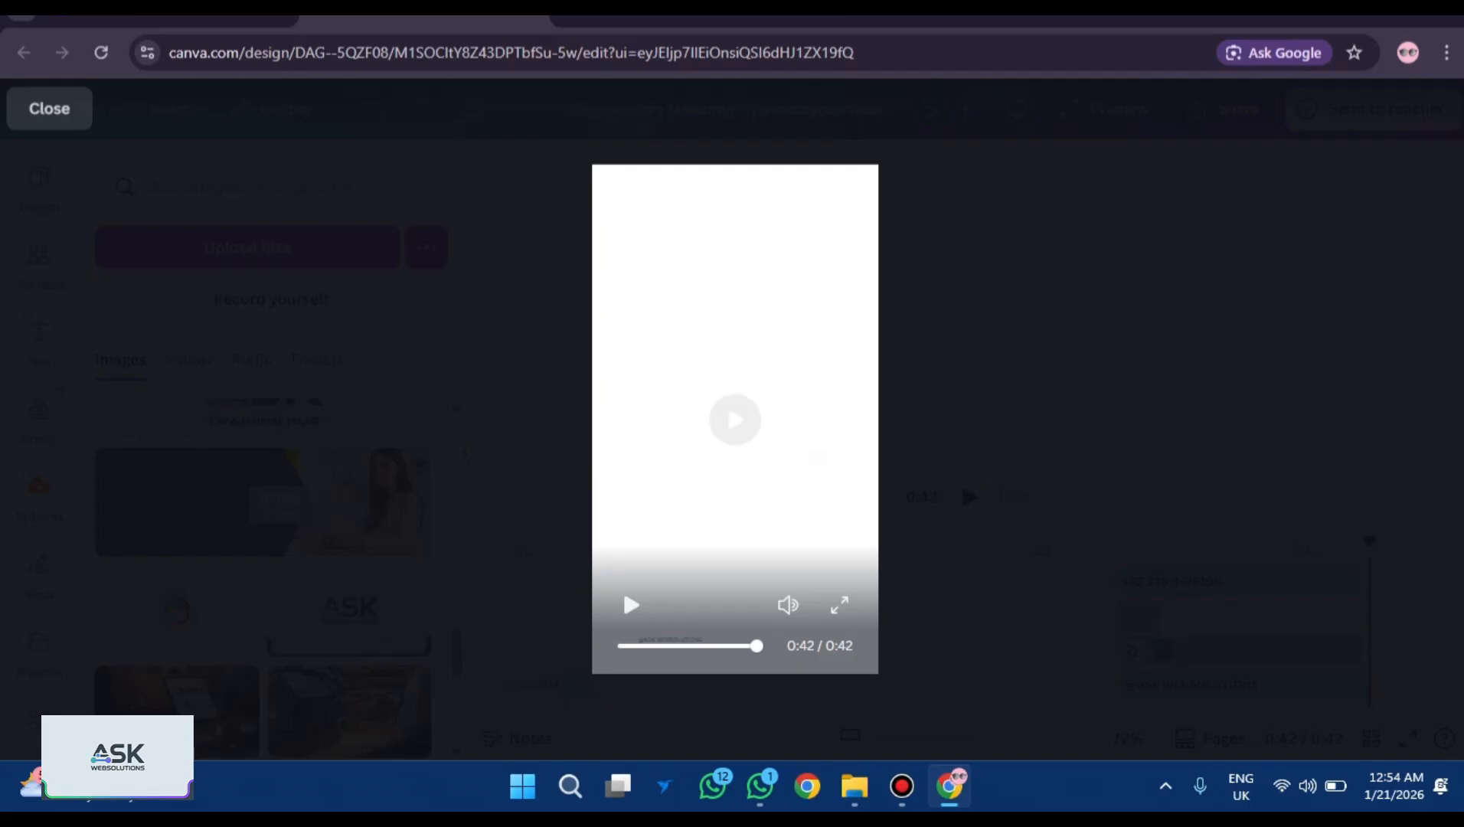
{"action": "key", "text": "Escape"}
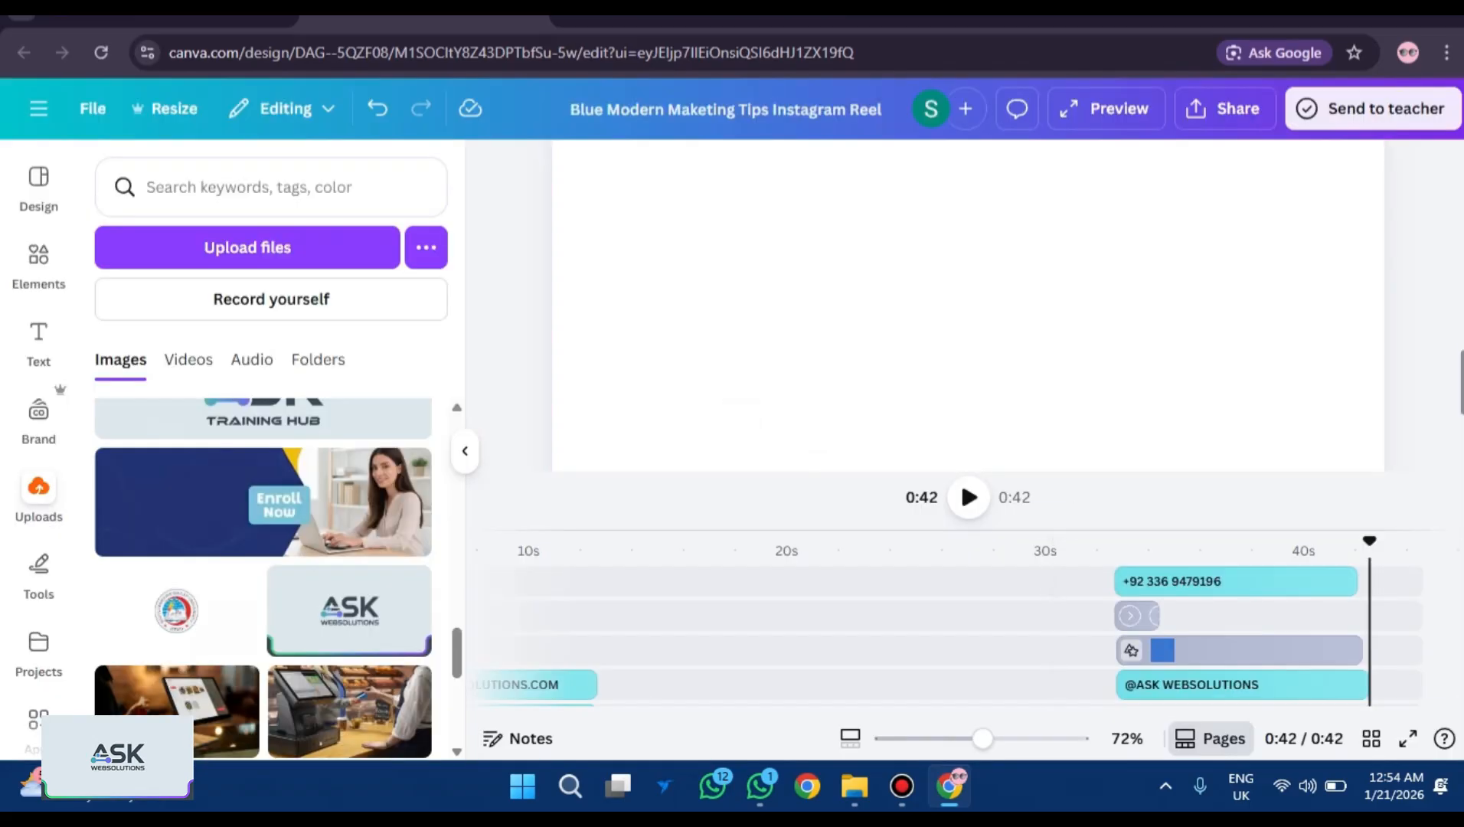
{"action": "scroll", "coordinate": [1266, 645], "scroll_direction": "down", "scroll_amount": 1}
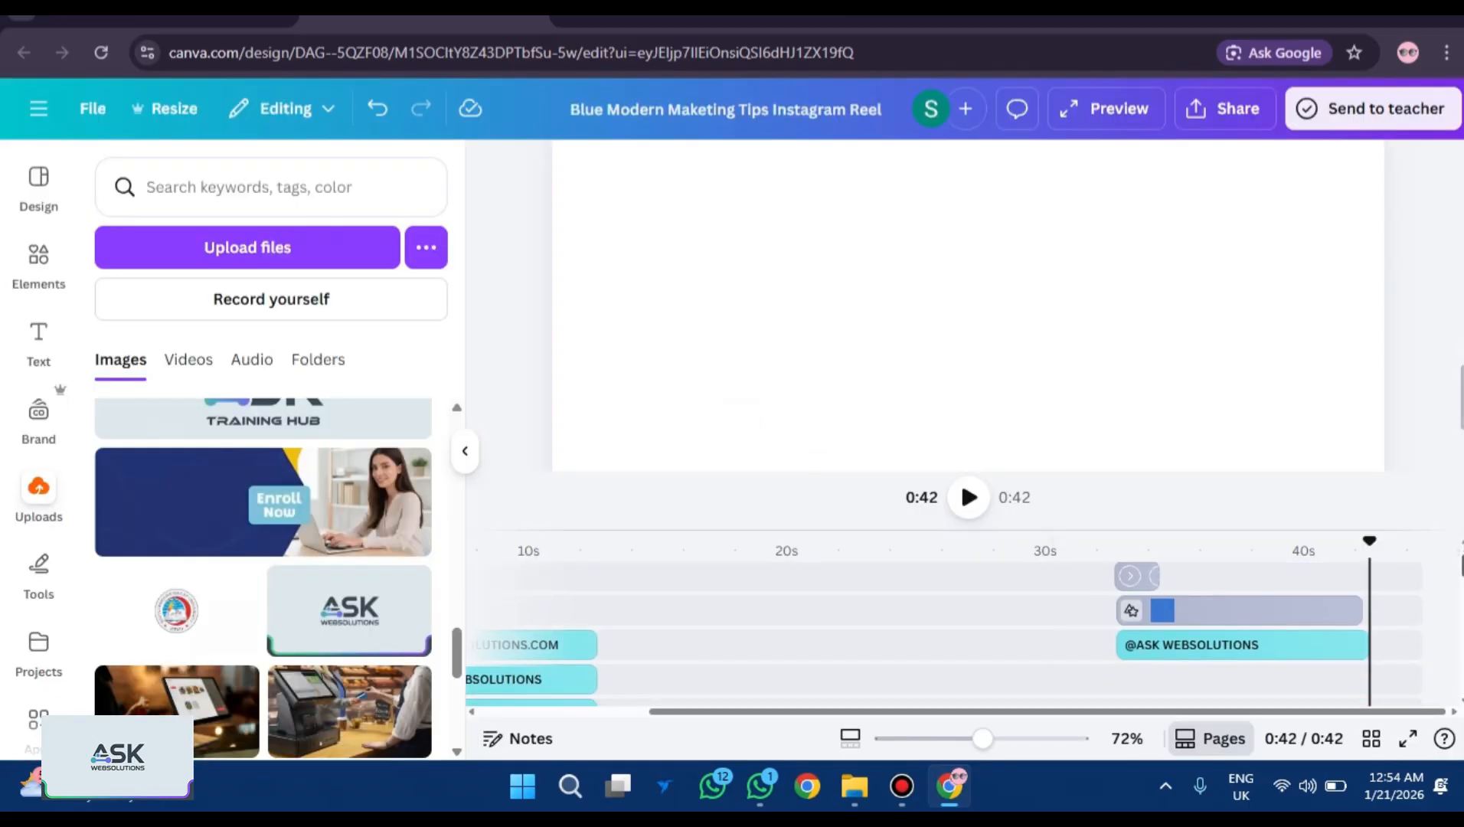
{"action": "left_click", "coordinate": [1266, 645]}
{"action": "left_click_drag", "start_coordinate": [1351, 645], "coordinate": [1355, 645]}
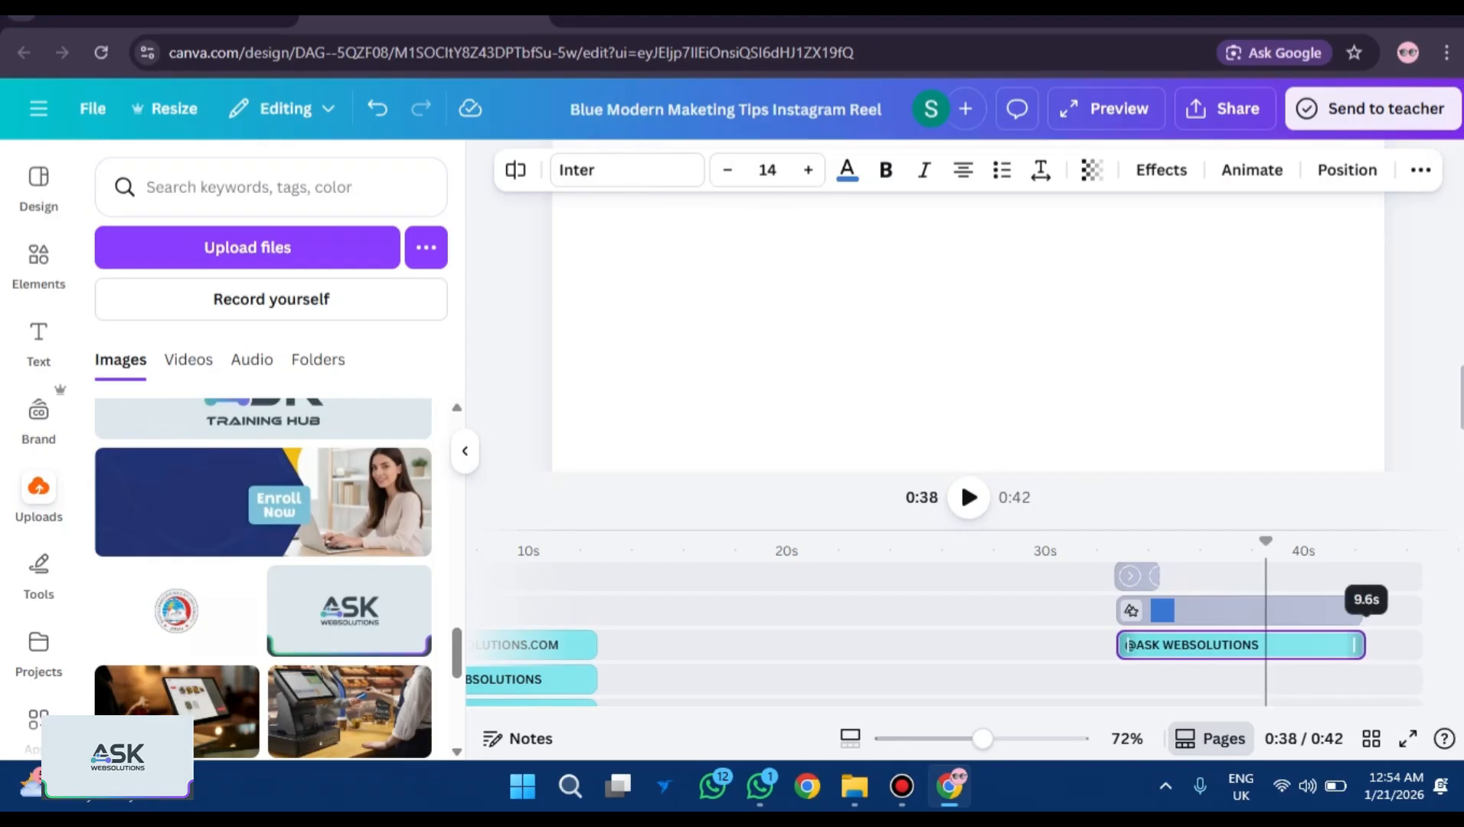
Play the 0:42 reel full screen, skipping ahead to the closing card, then return to the editor.
{"action": "left_click", "coordinate": [1416, 738]}
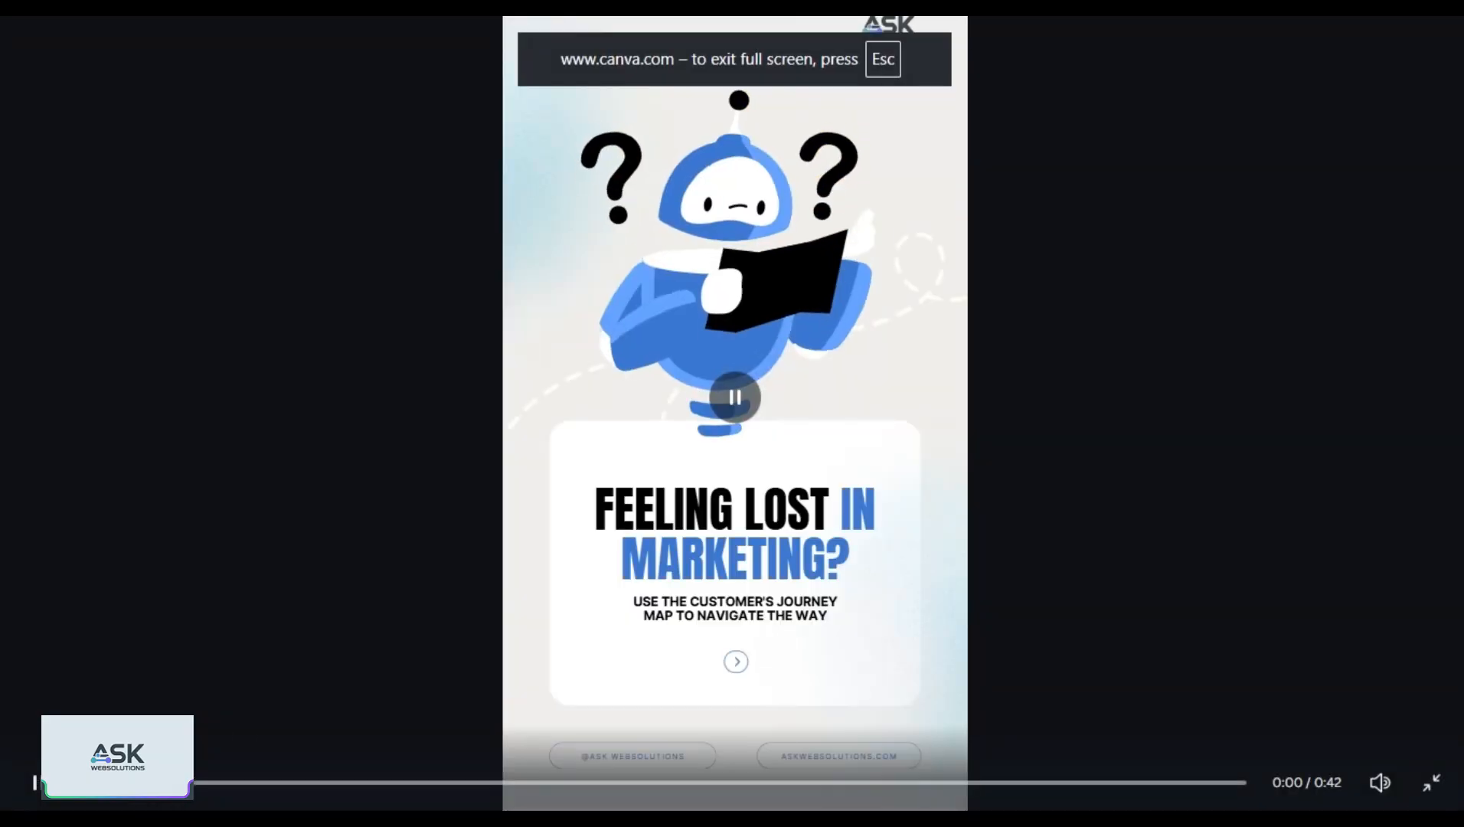
{"action": "left_click", "coordinate": [429, 783]}
{"action": "left_click", "coordinate": [881, 782]}
{"action": "left_click", "coordinate": [1114, 783]}
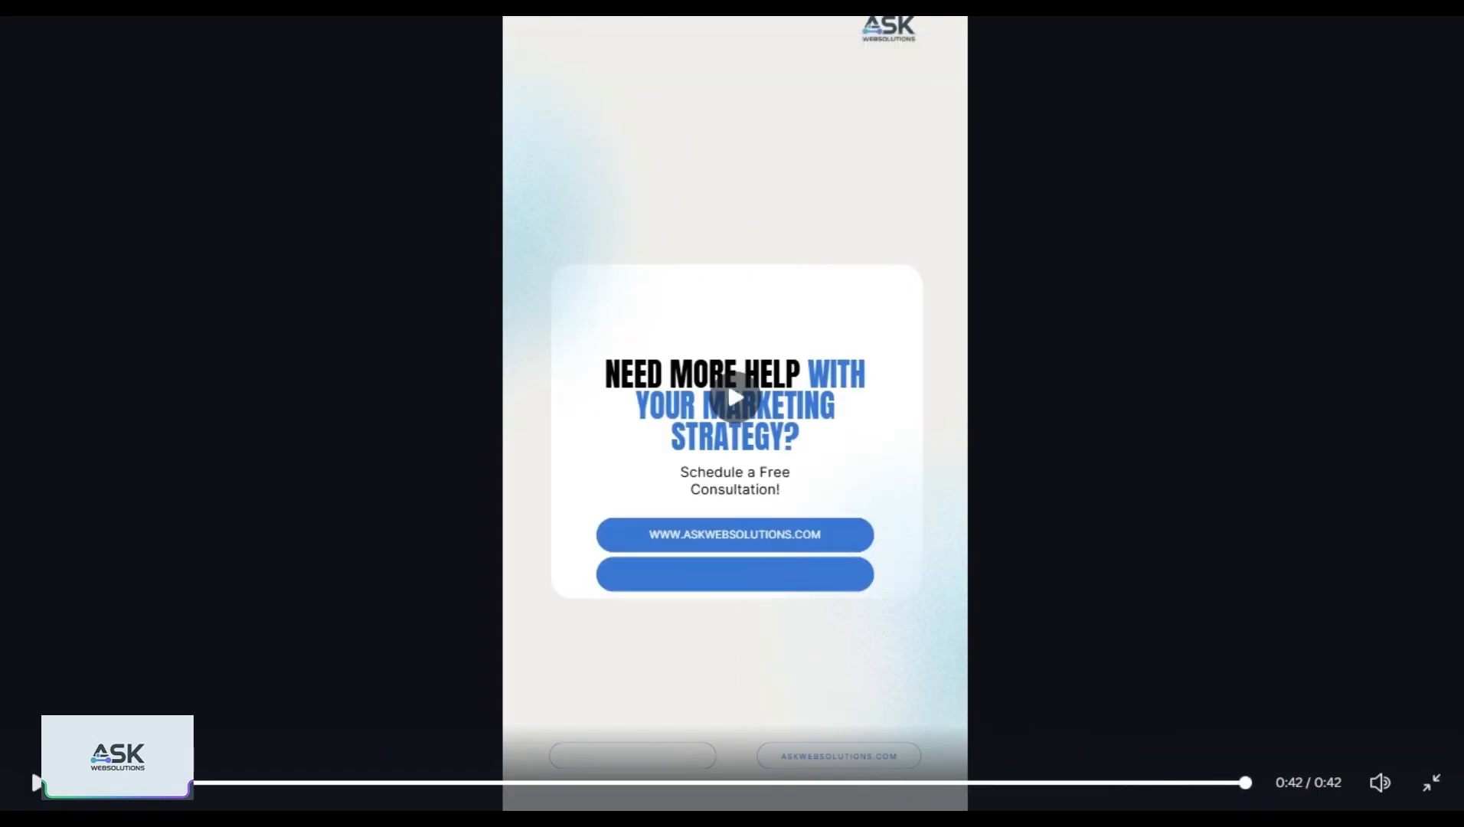
{"action": "key", "text": "Escape"}
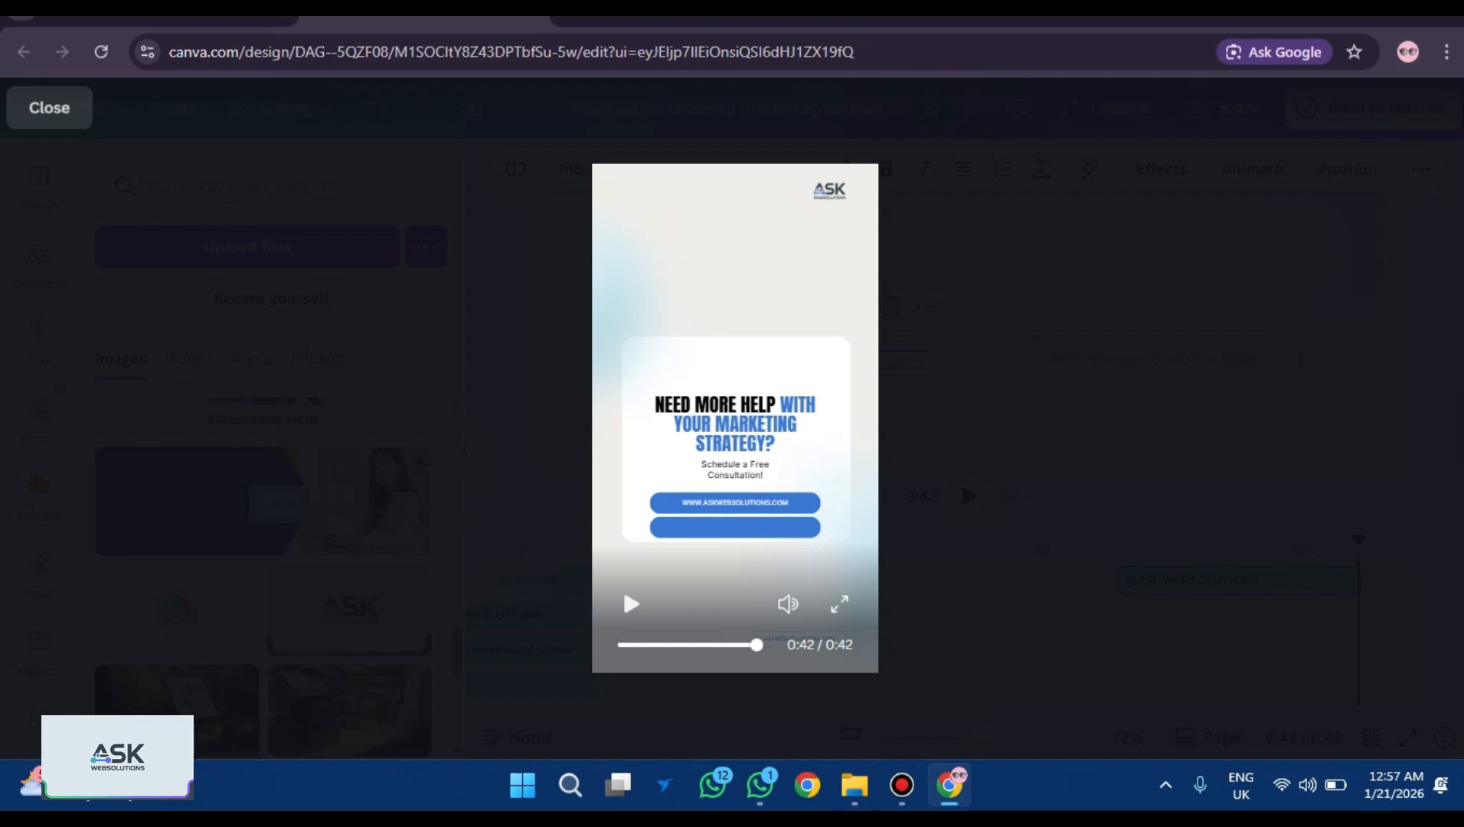
{"action": "key", "text": "Escape"}
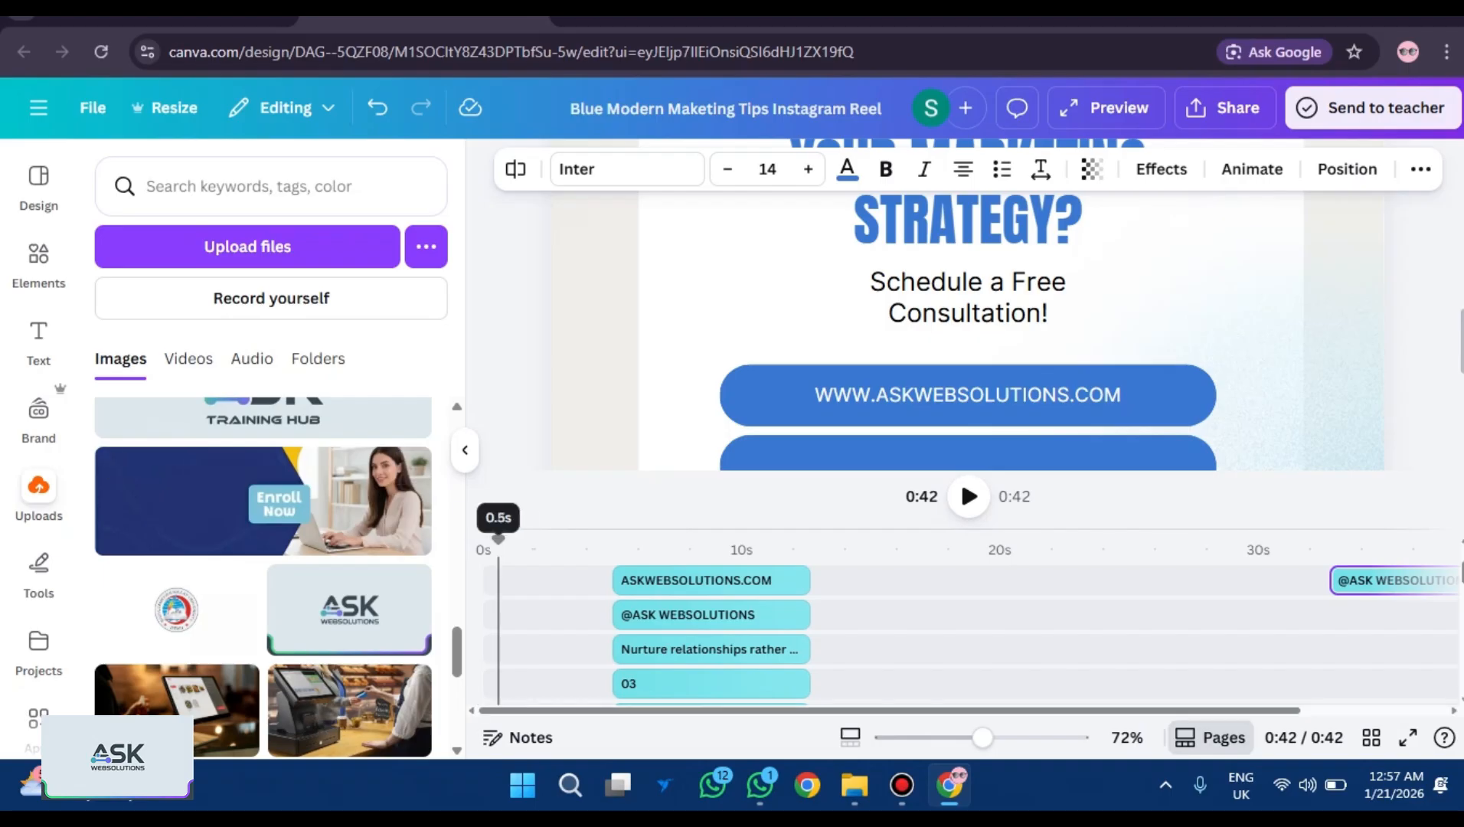
Play from the start at 27% zoom, pausing on the customer's journey, map-it-out and Awareness pages.
{"action": "left_click", "coordinate": [483, 539]}
{"action": "left_click_drag", "start_coordinate": [499, 539], "coordinate": [483, 540]}
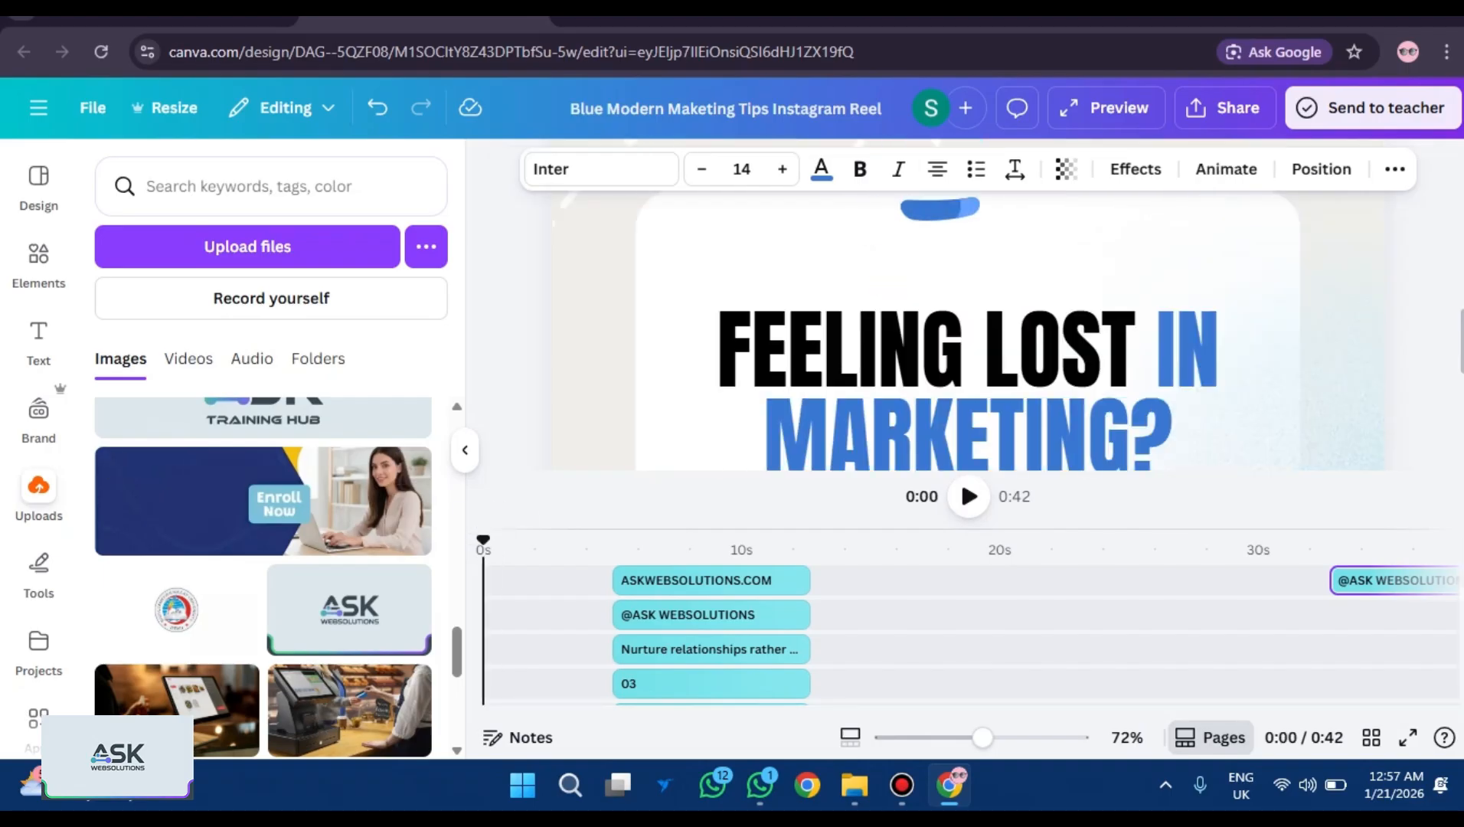
{"action": "left_click_drag", "start_coordinate": [982, 737], "coordinate": [935, 737]}
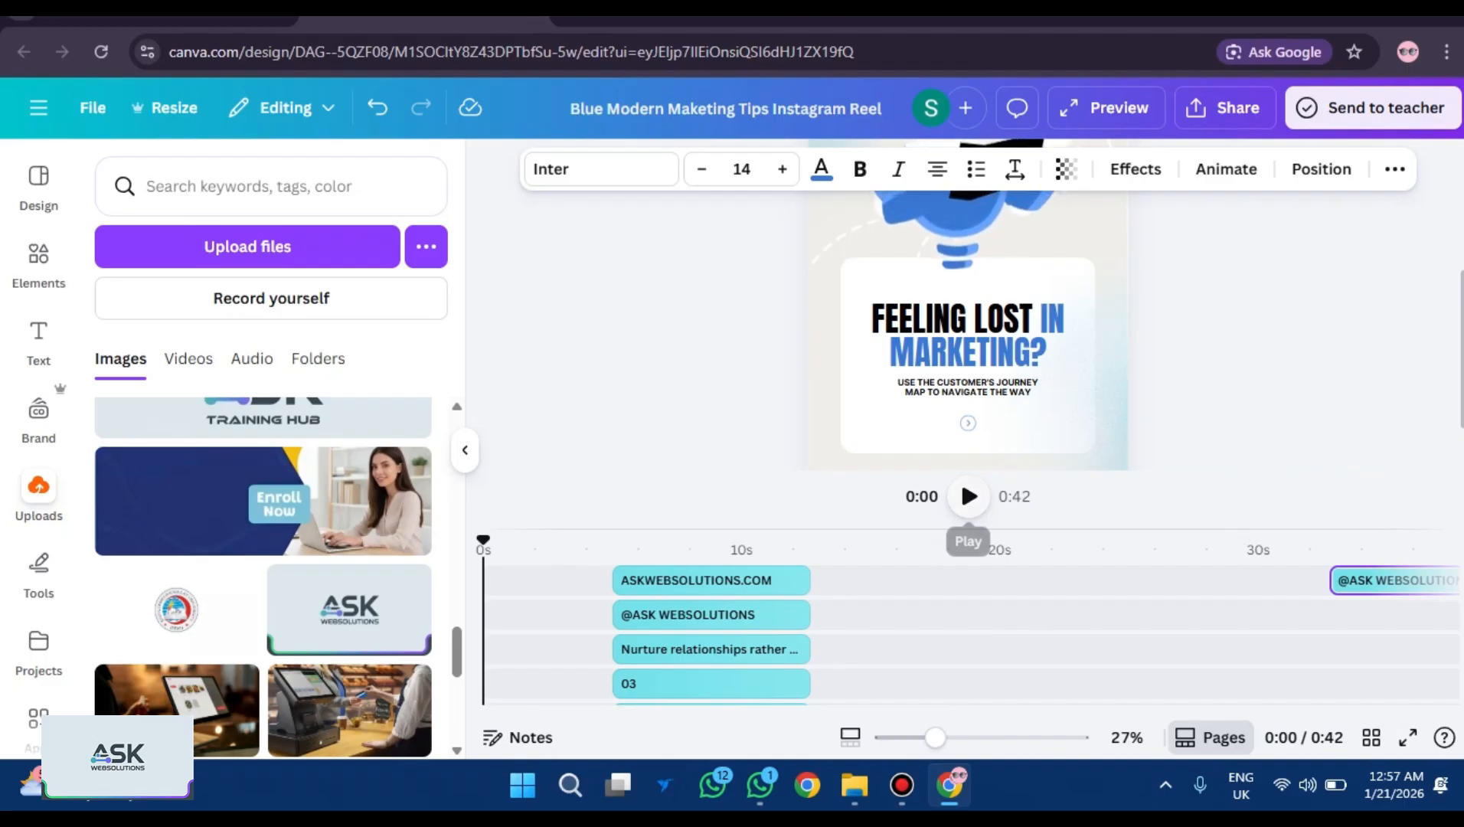
{"action": "left_click", "coordinate": [968, 496]}
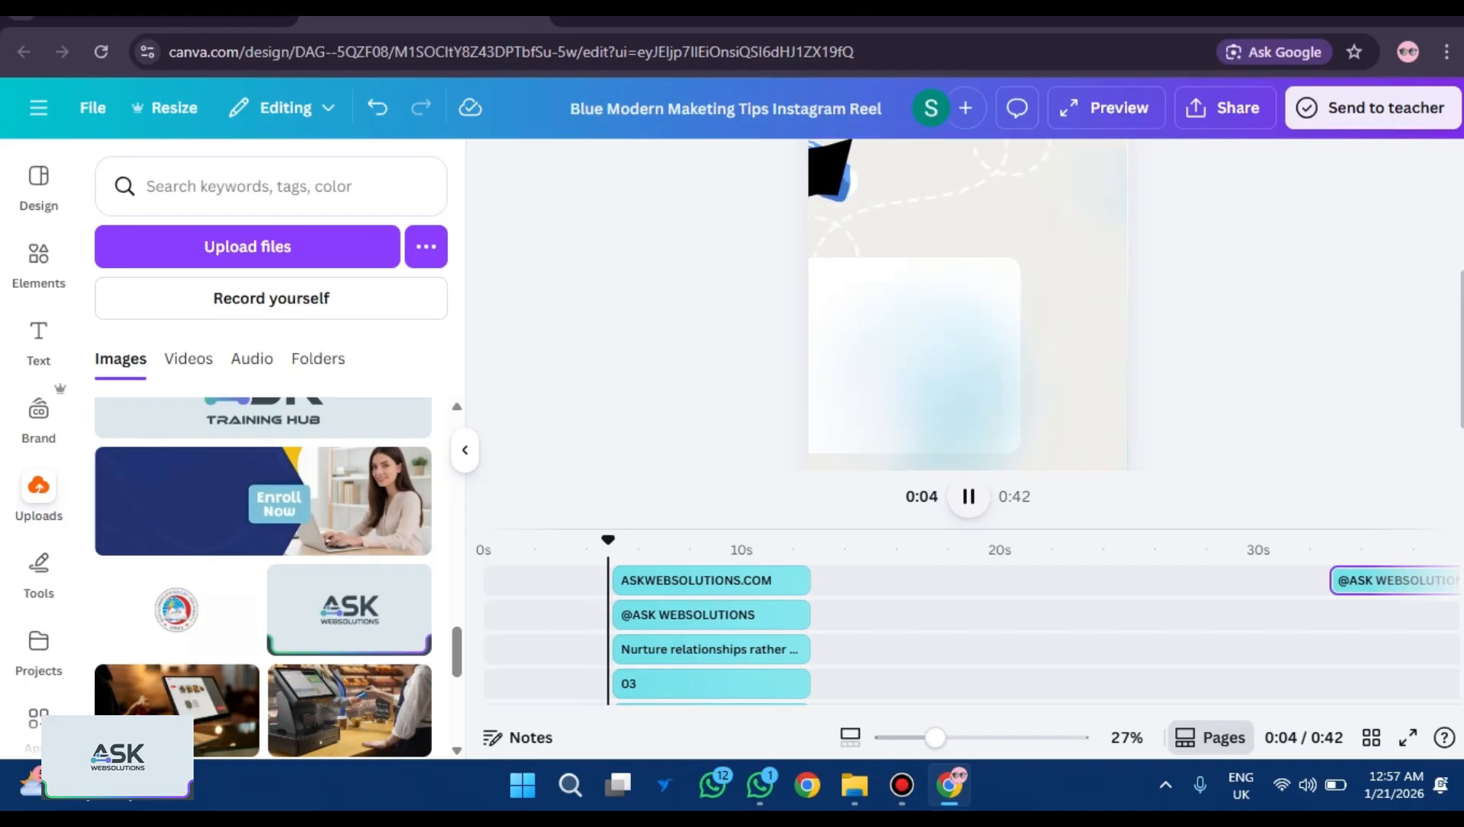
{"action": "key", "text": "space"}
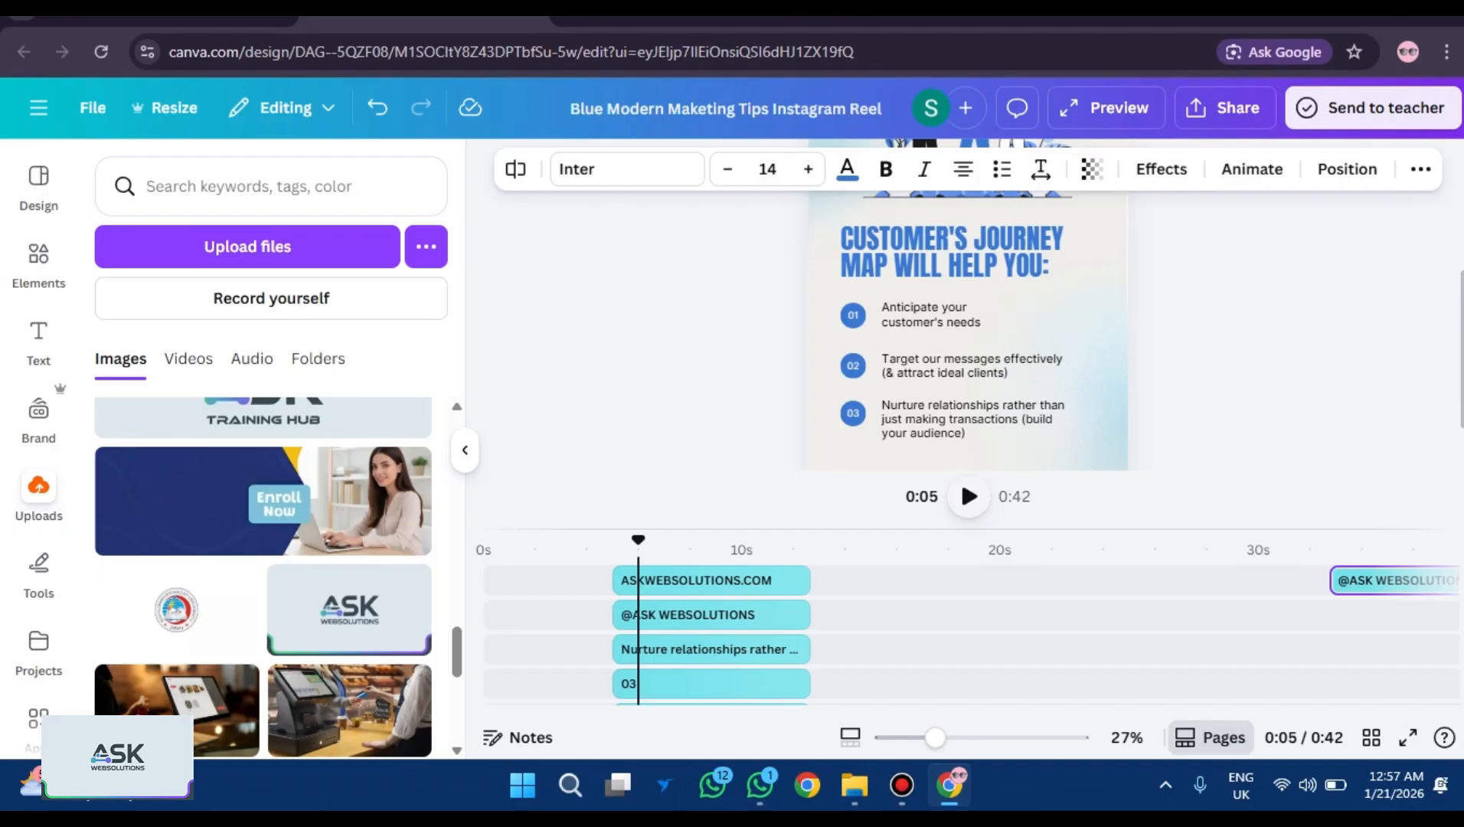
{"action": "key", "text": "space"}
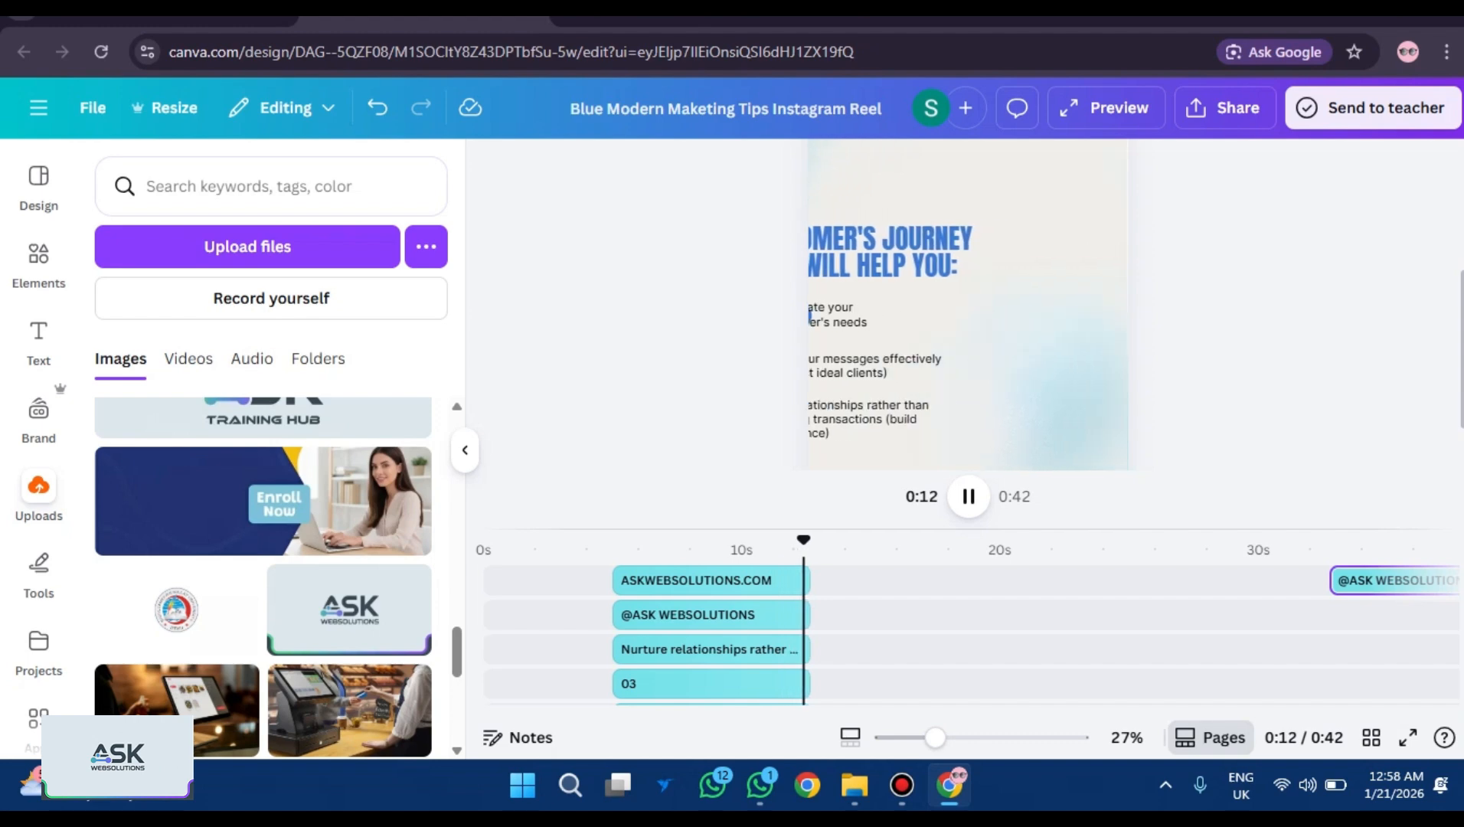
{"action": "key", "text": "space"}
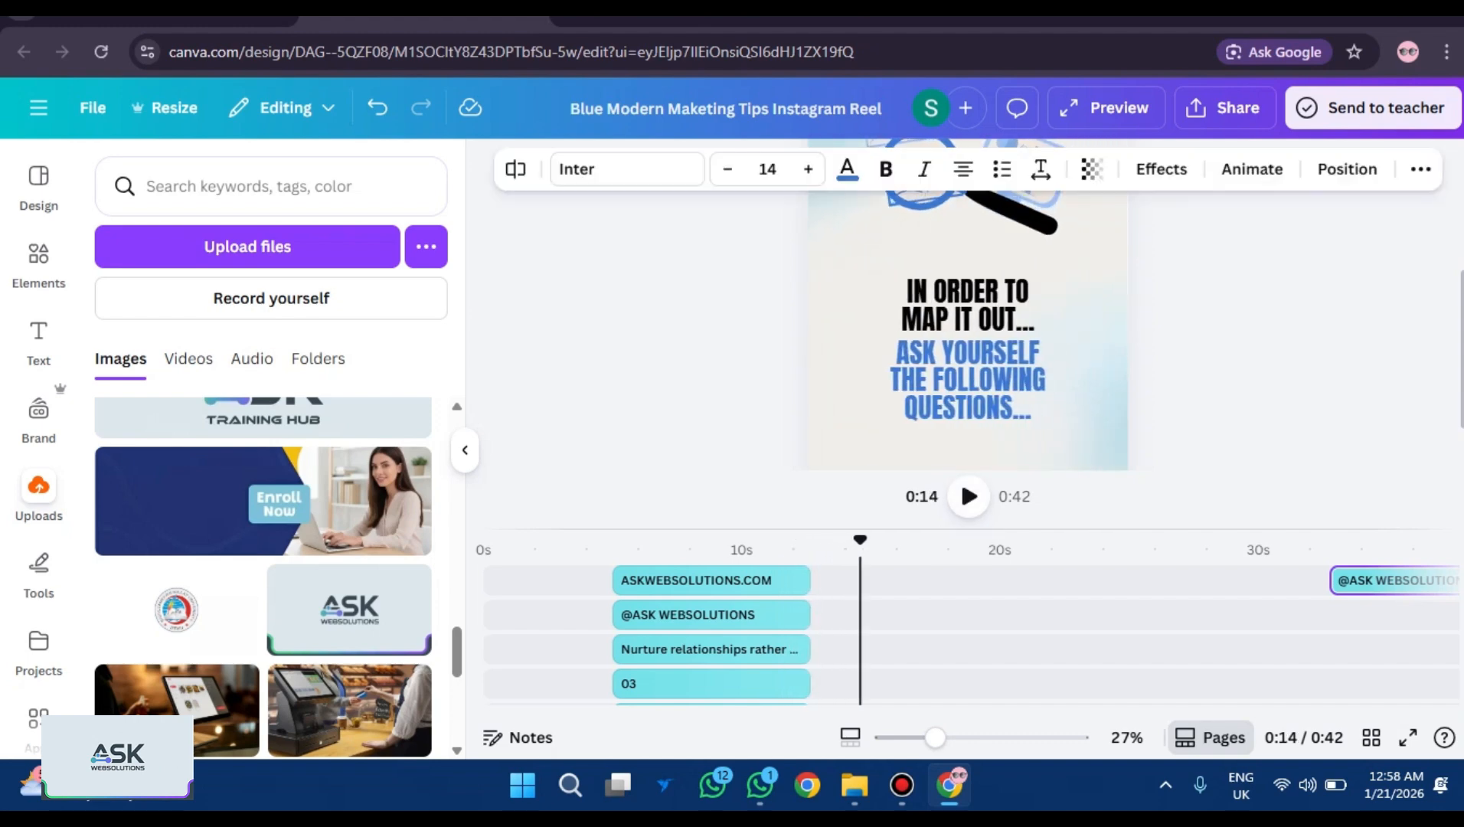
{"action": "key", "text": "space"}
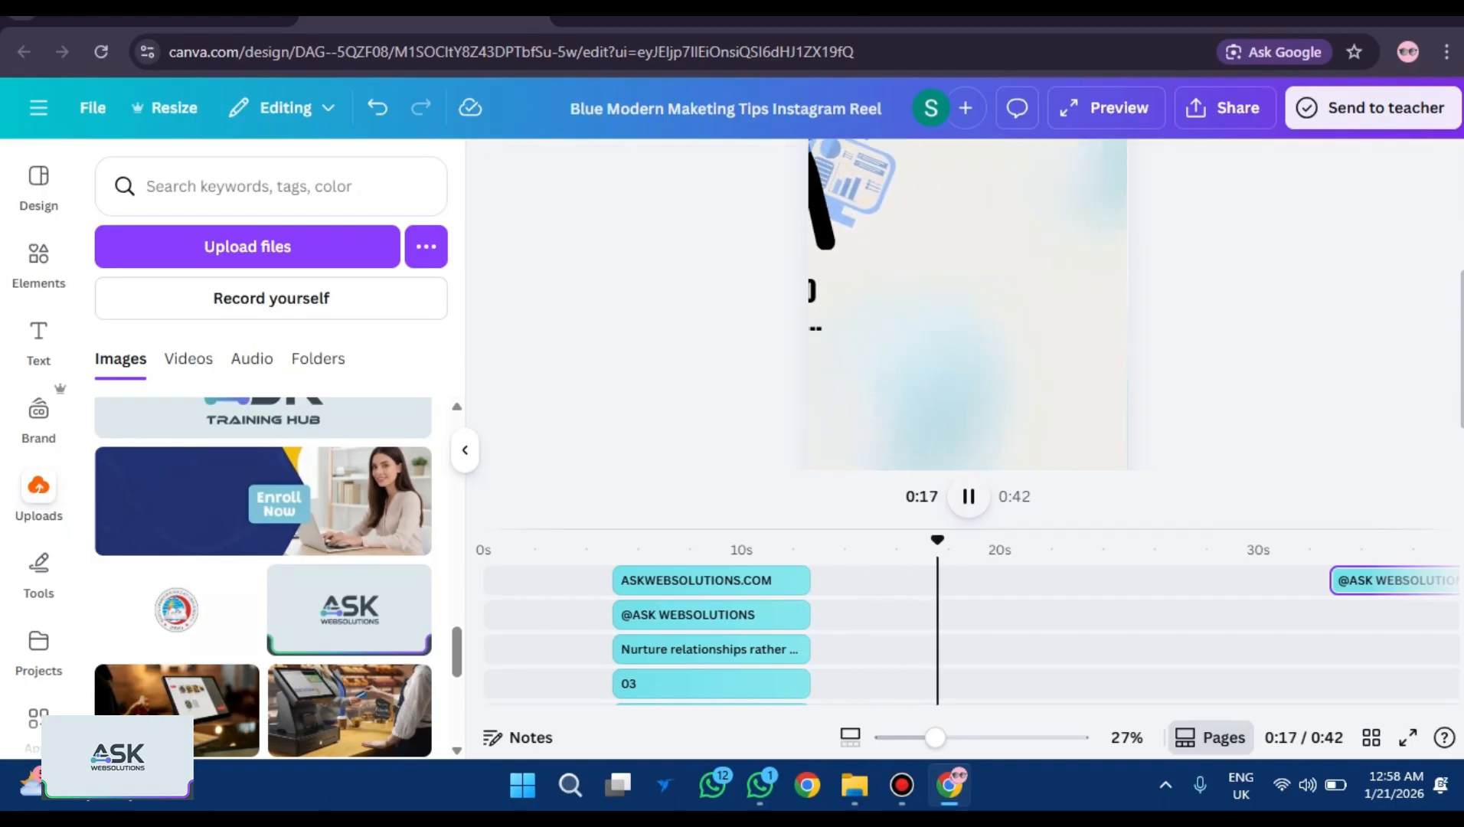
{"action": "key", "text": "space"}
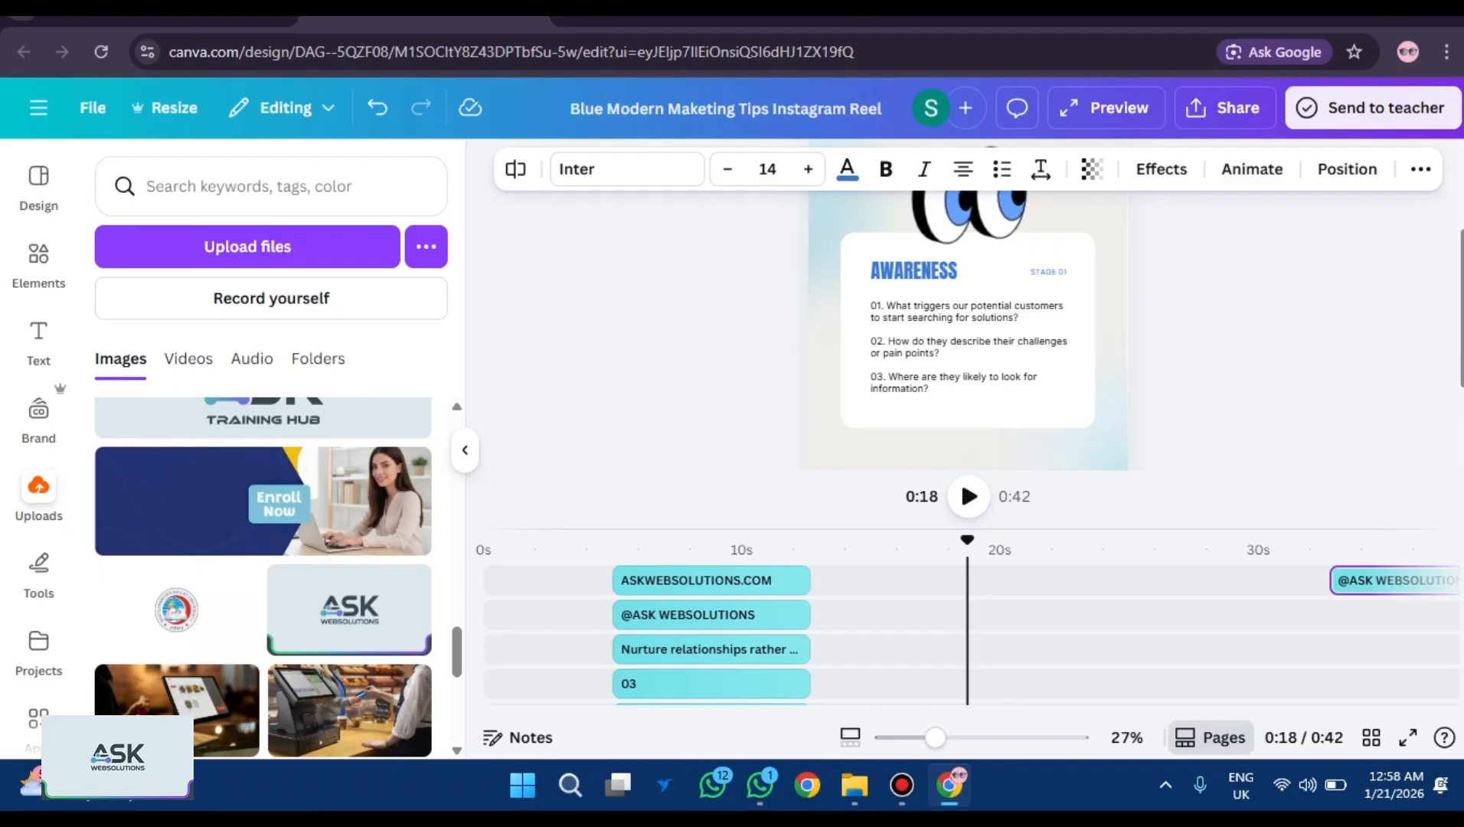
Continue playback through the closing card to near the end, then rewind to 0:35.
{"action": "left_click", "coordinate": [968, 496]}
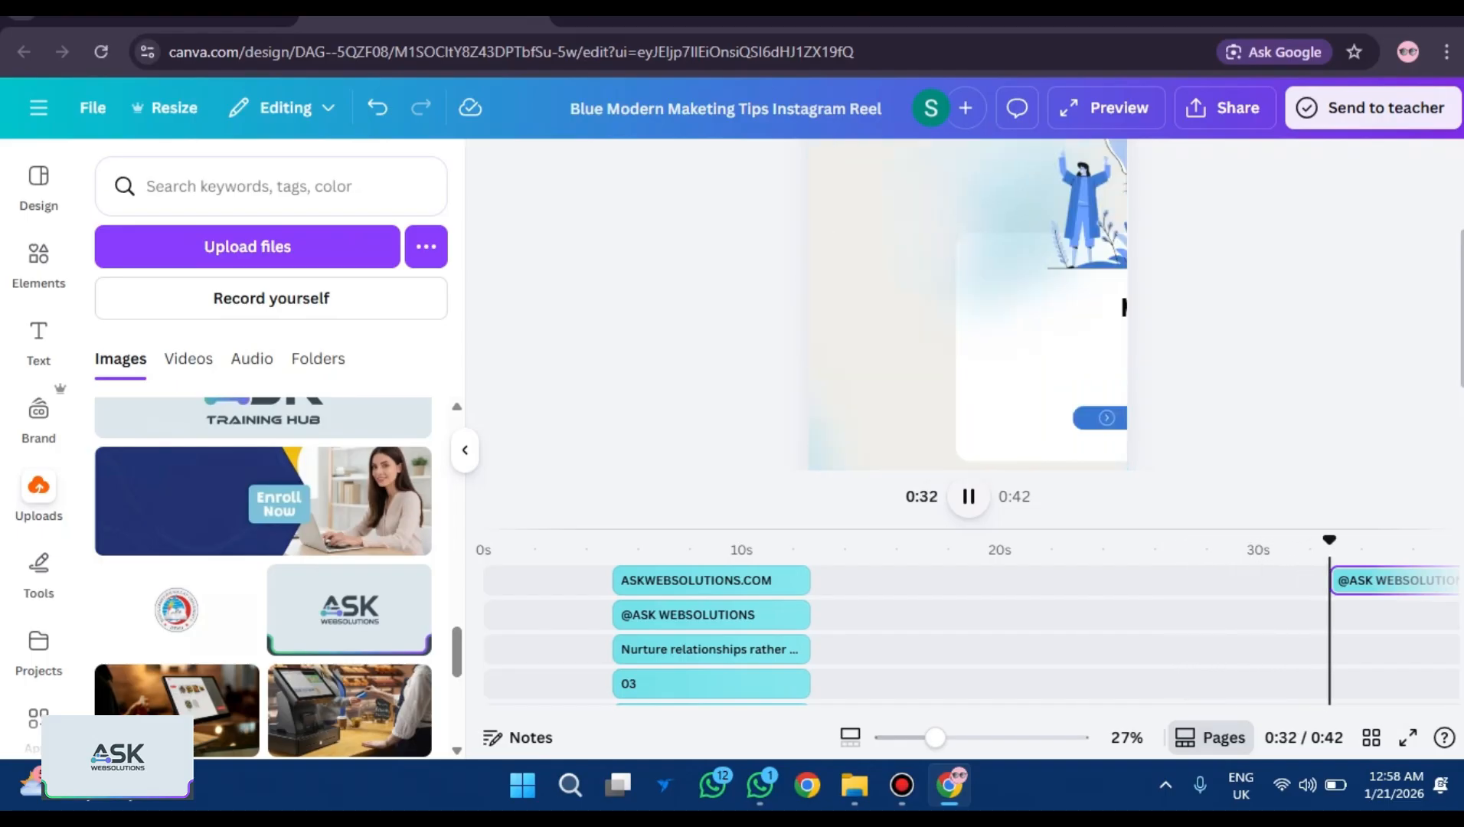
{"action": "key", "text": "space"}
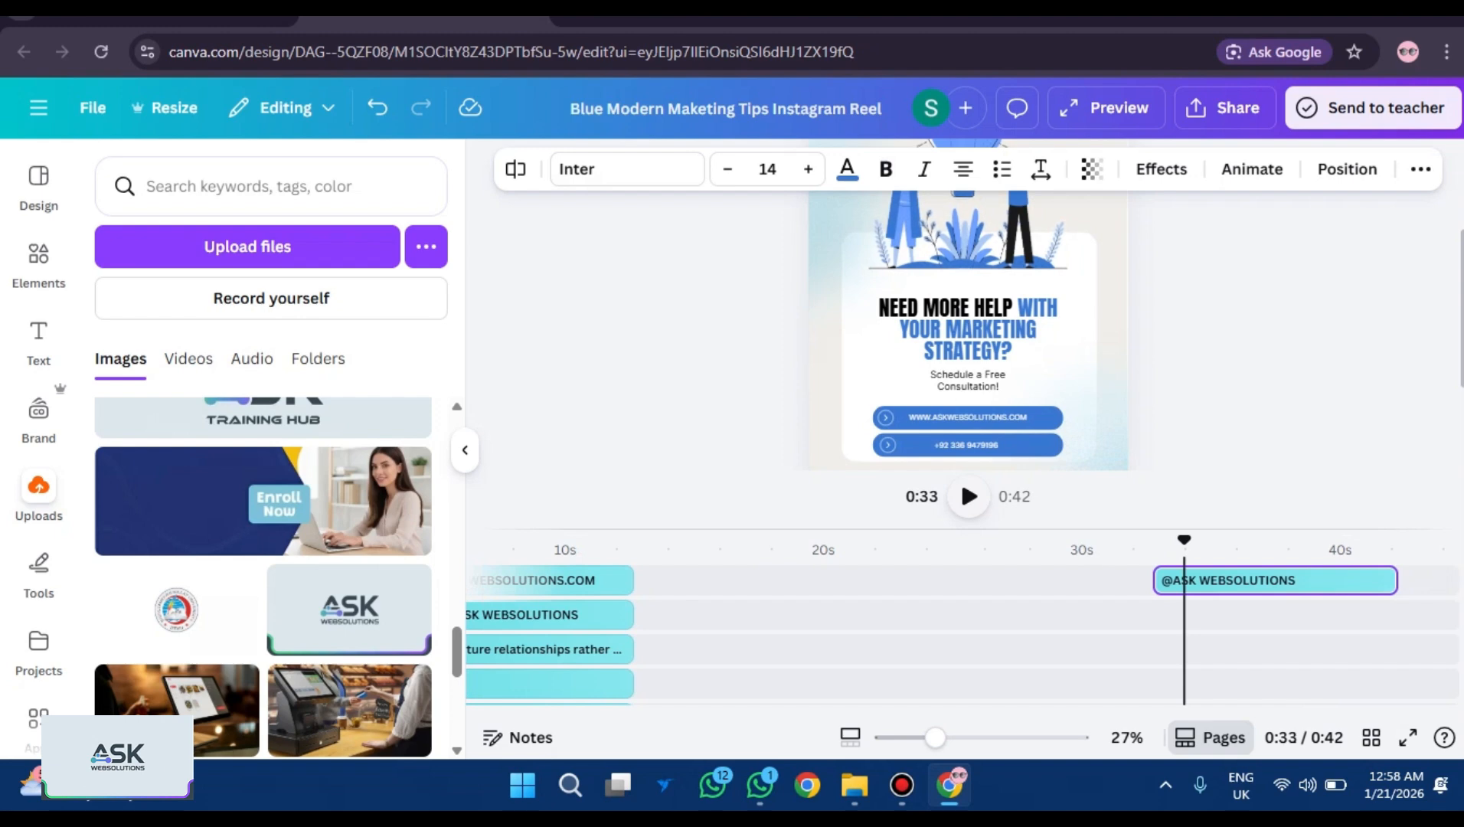
{"action": "key", "text": "space"}
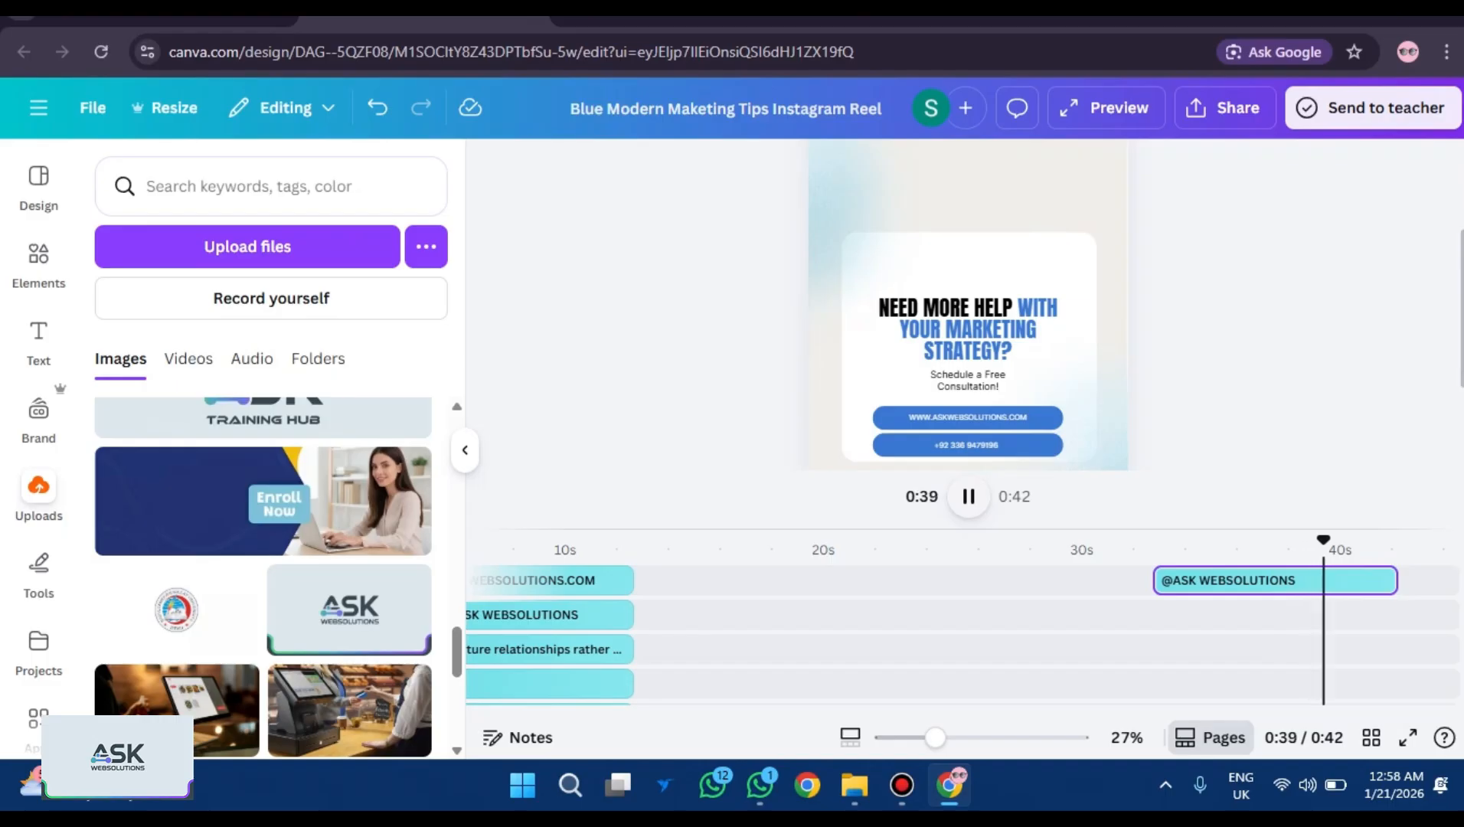
{"action": "key", "text": "space"}
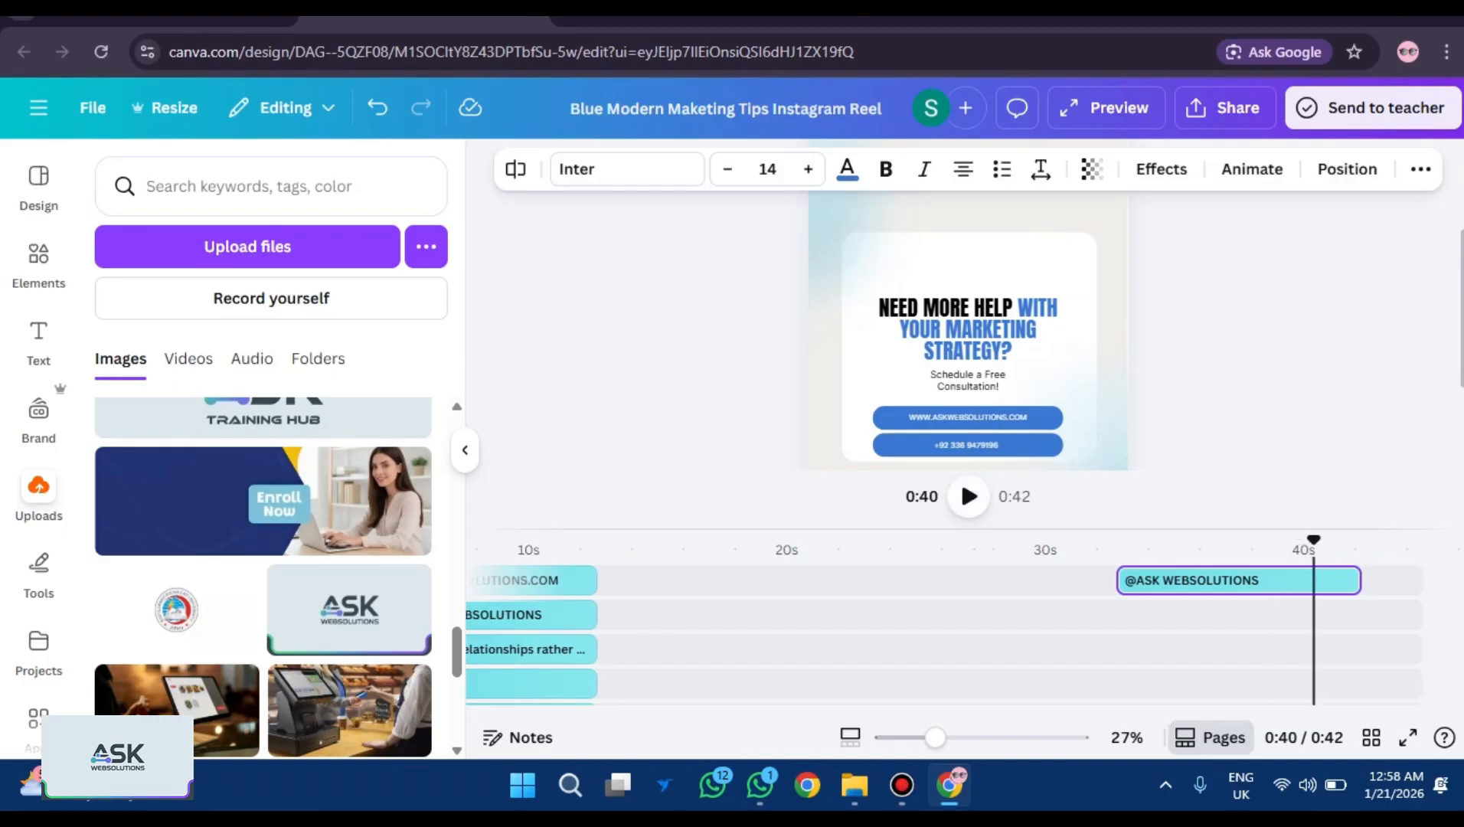
{"action": "left_click_drag", "start_coordinate": [1314, 539], "coordinate": [1174, 539]}
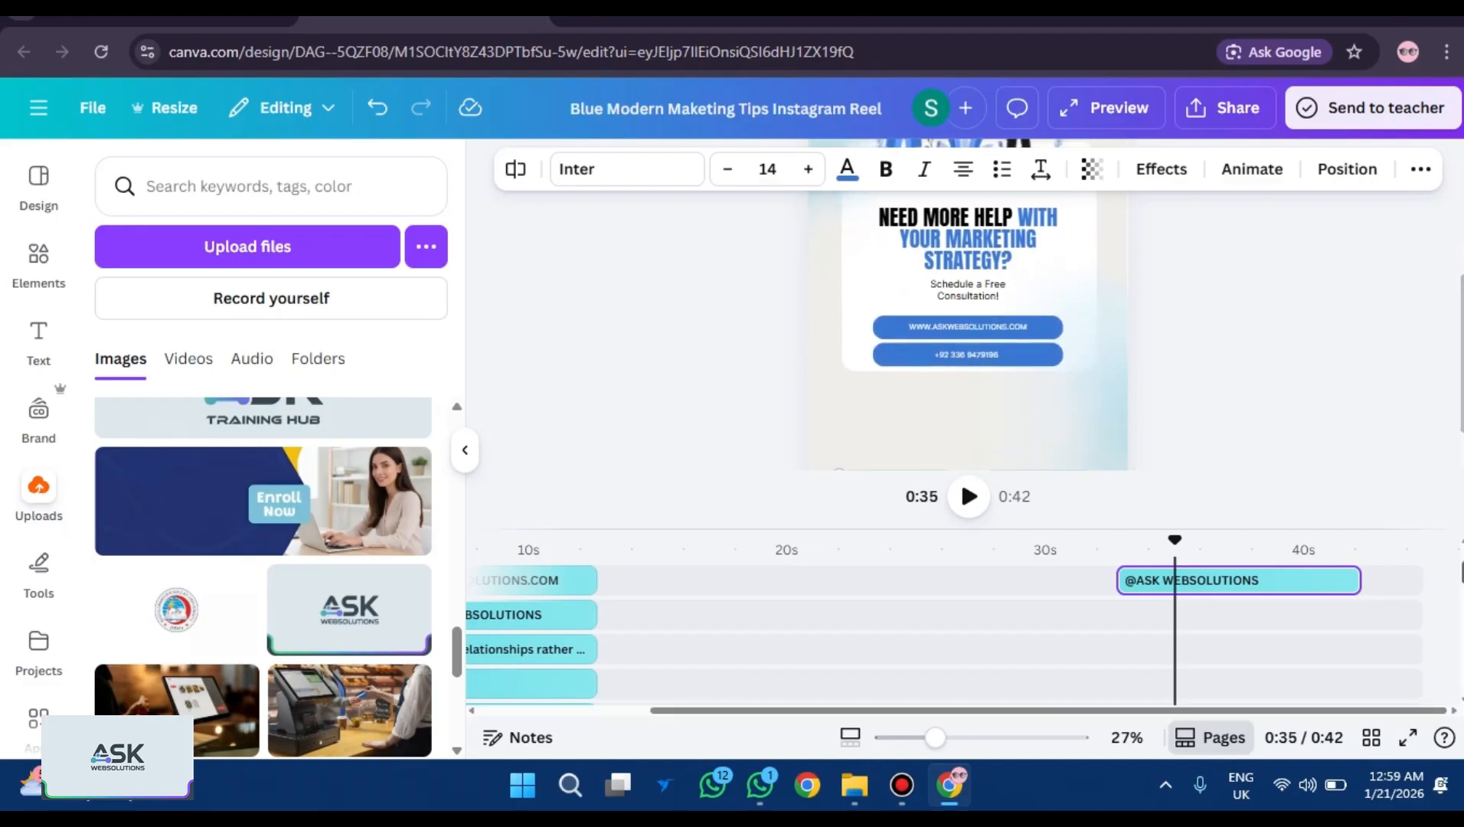
Select the lightbulb illustration and replay the closing card from 0:34 to see it fade.
{"action": "scroll", "coordinate": [941, 632], "scroll_direction": "down", "scroll_amount": 3}
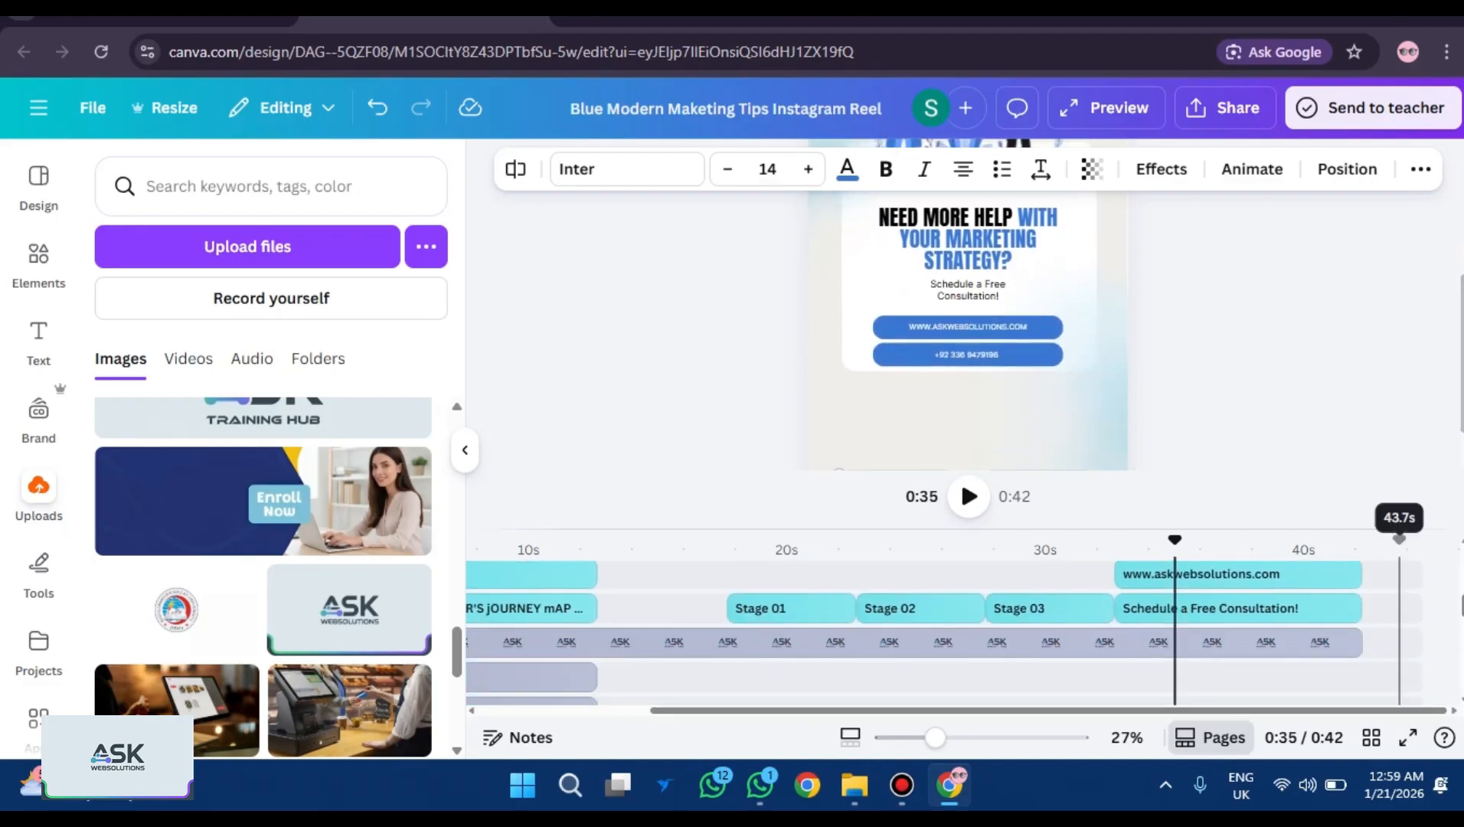
{"action": "left_click", "coordinate": [938, 374]}
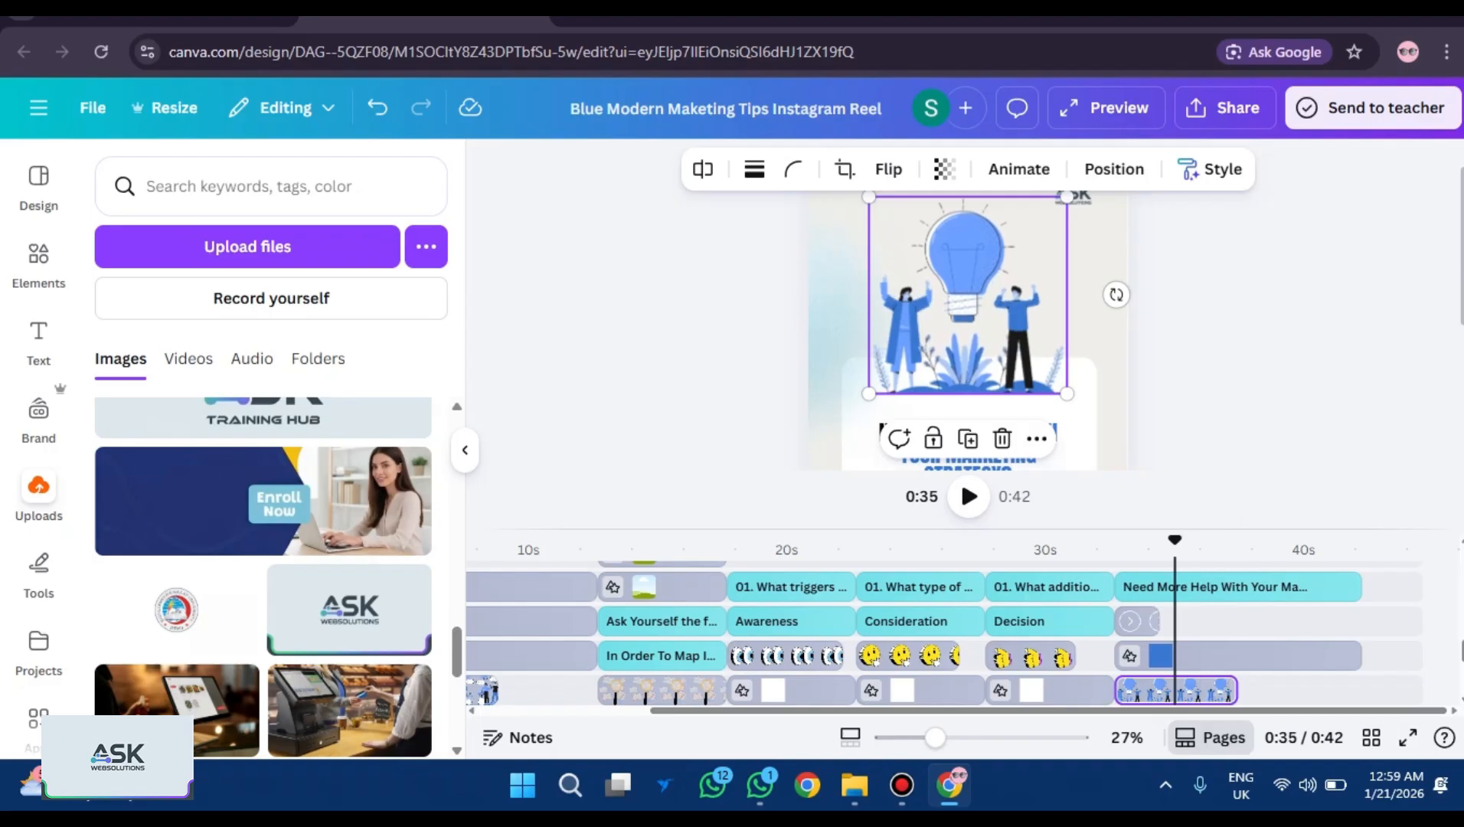
{"action": "left_click", "coordinate": [935, 380]}
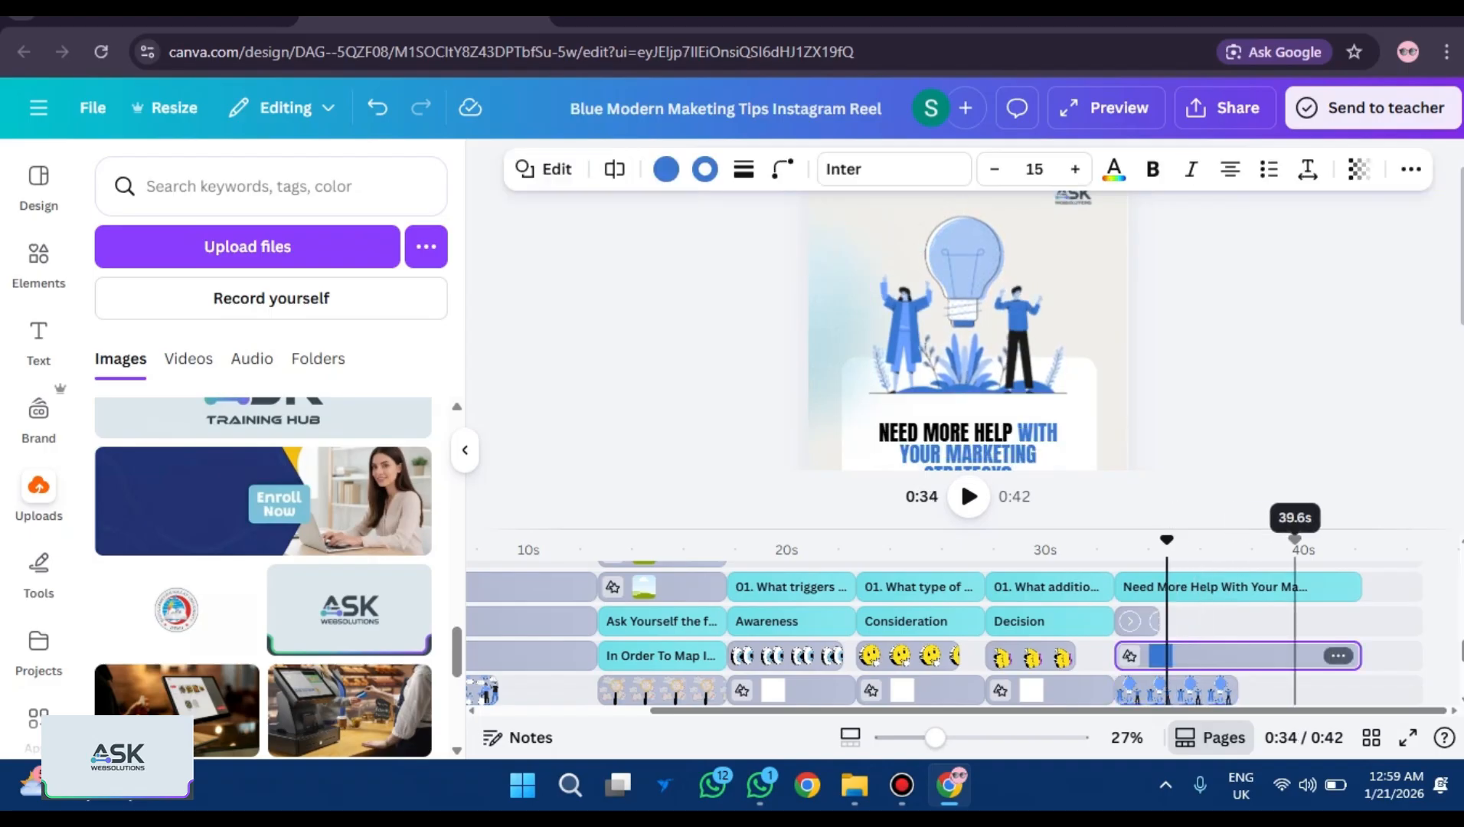
{"action": "left_click", "coordinate": [968, 496]}
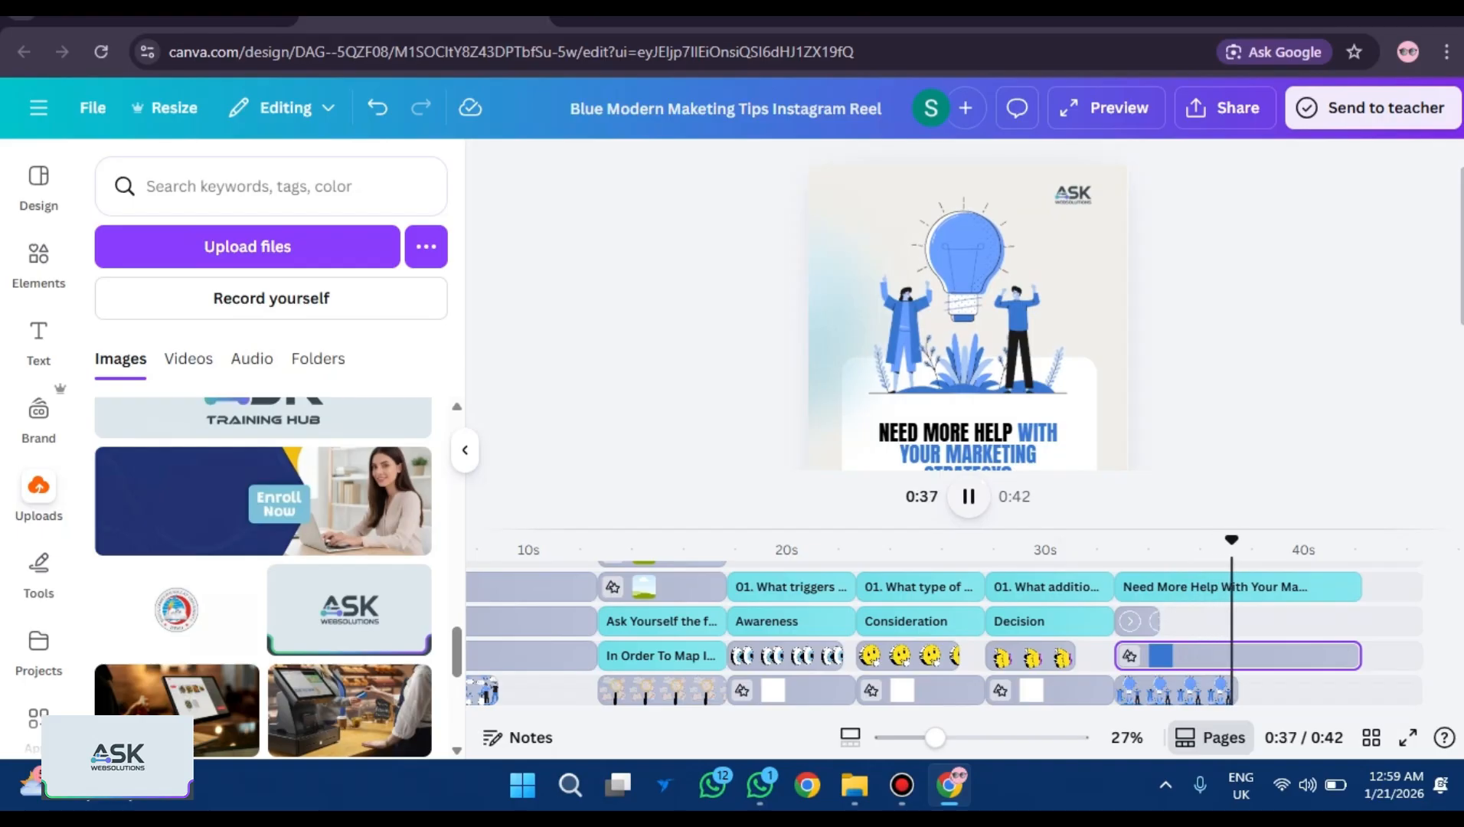
{"action": "left_click", "coordinate": [969, 496]}
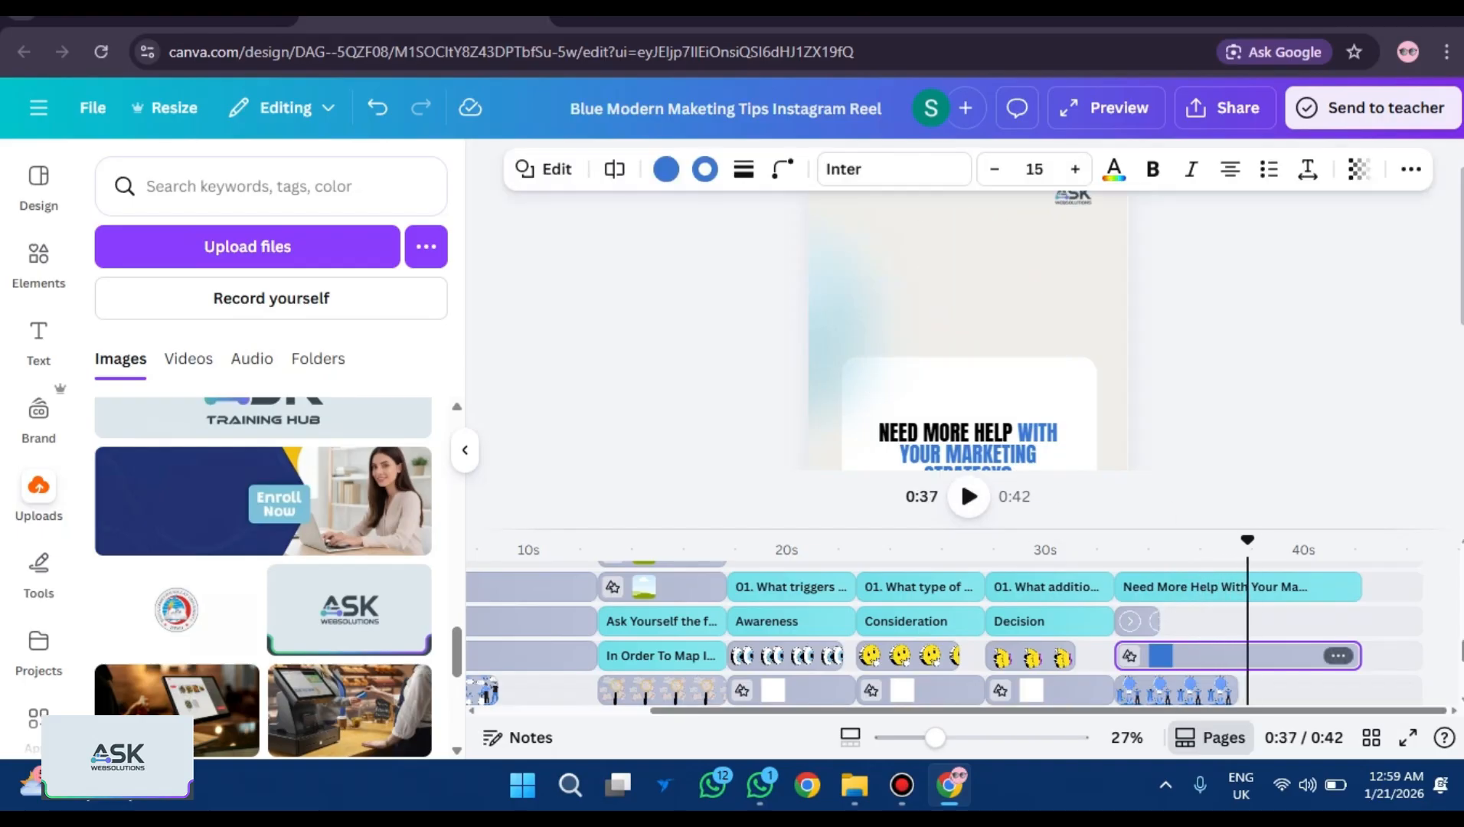
{"action": "left_click", "coordinate": [1157, 539]}
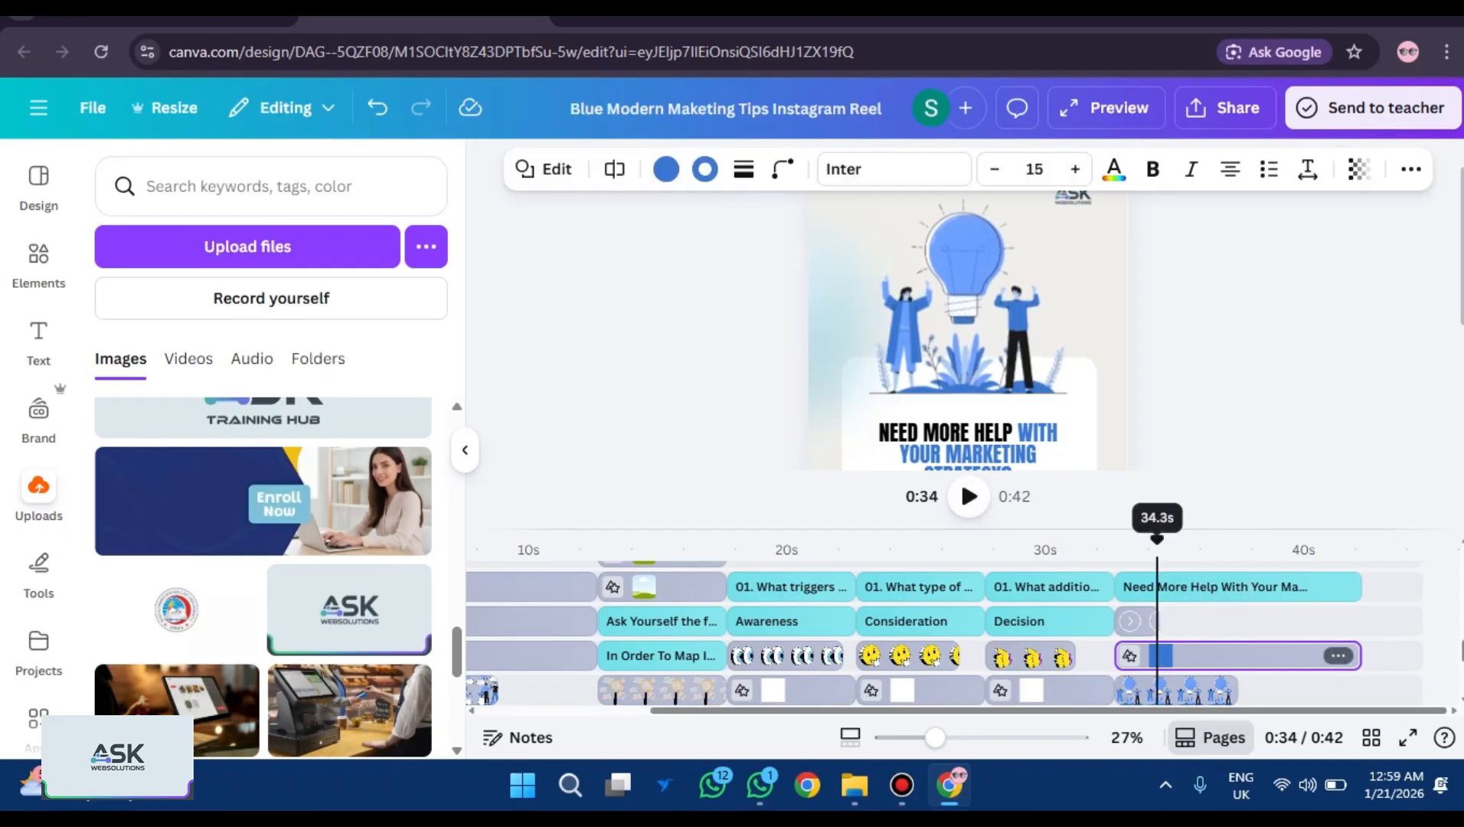
{"action": "left_click", "coordinate": [969, 496]}
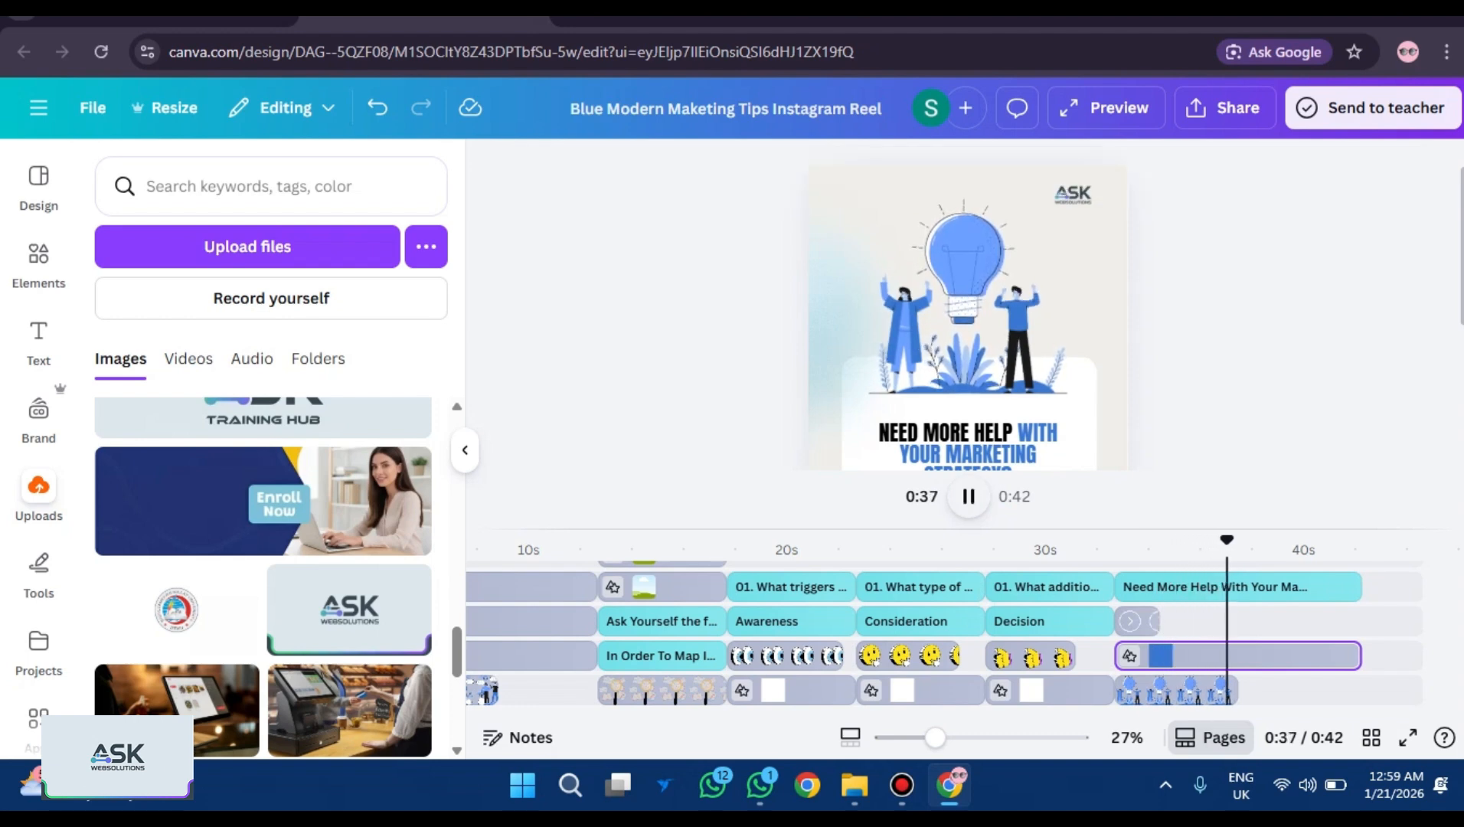
Extend the lightbulb illustration's clip to 0:42 and play the closing card to confirm.
{"action": "left_click", "coordinate": [1207, 691]}
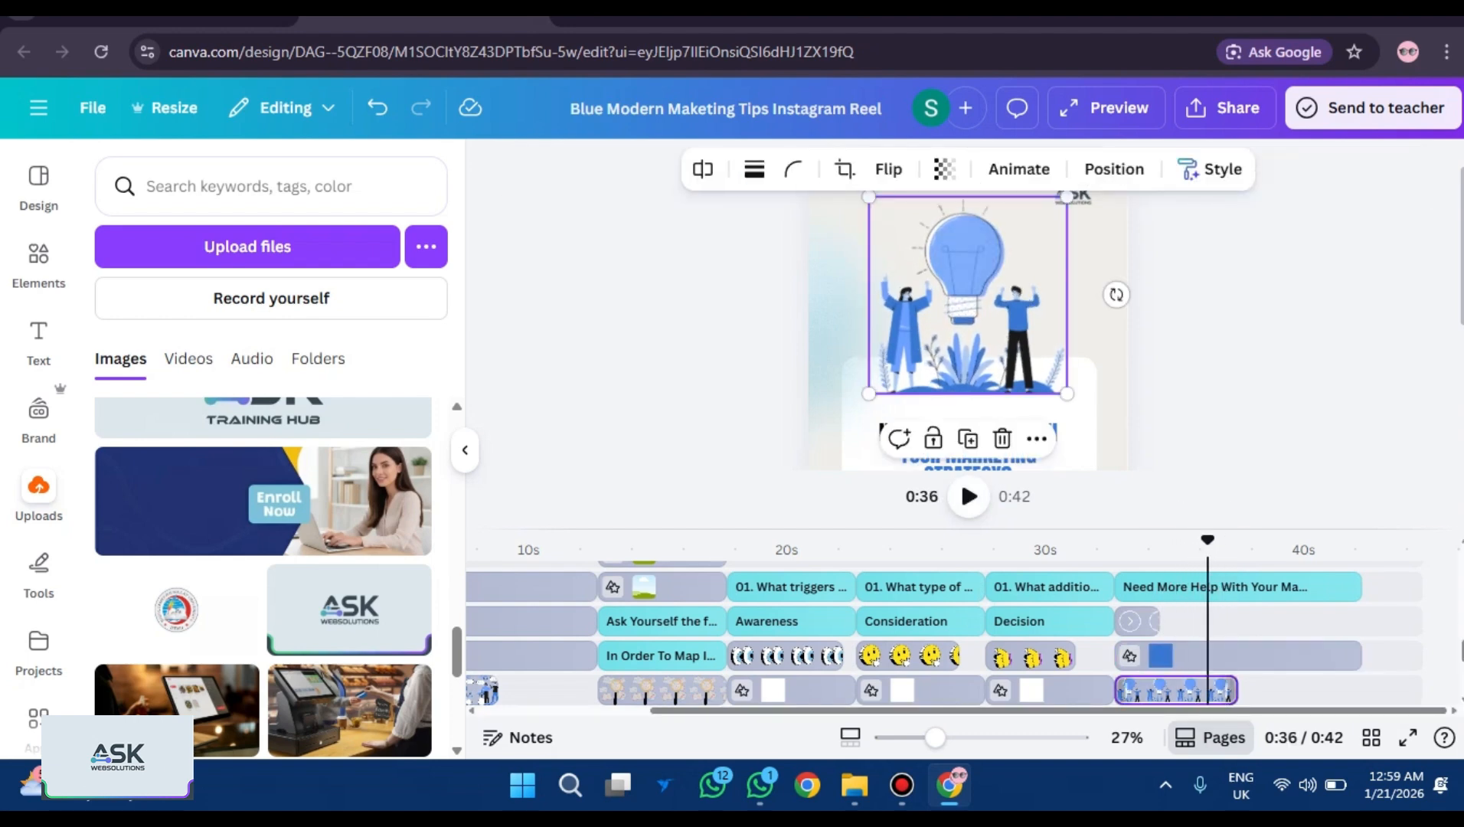
{"action": "left_click_drag", "start_coordinate": [1236, 691], "coordinate": [1361, 691]}
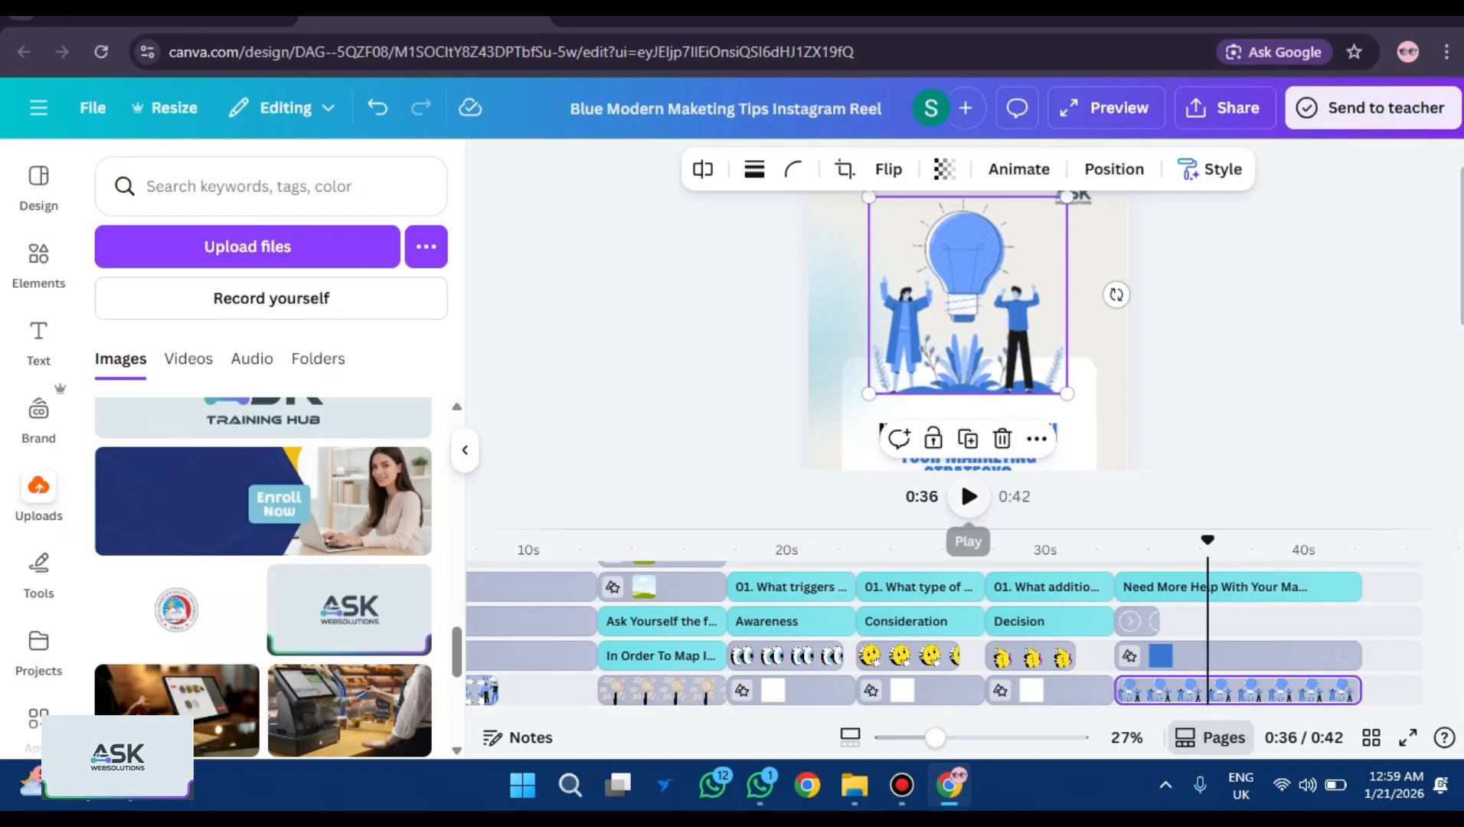
{"action": "left_click", "coordinate": [968, 496]}
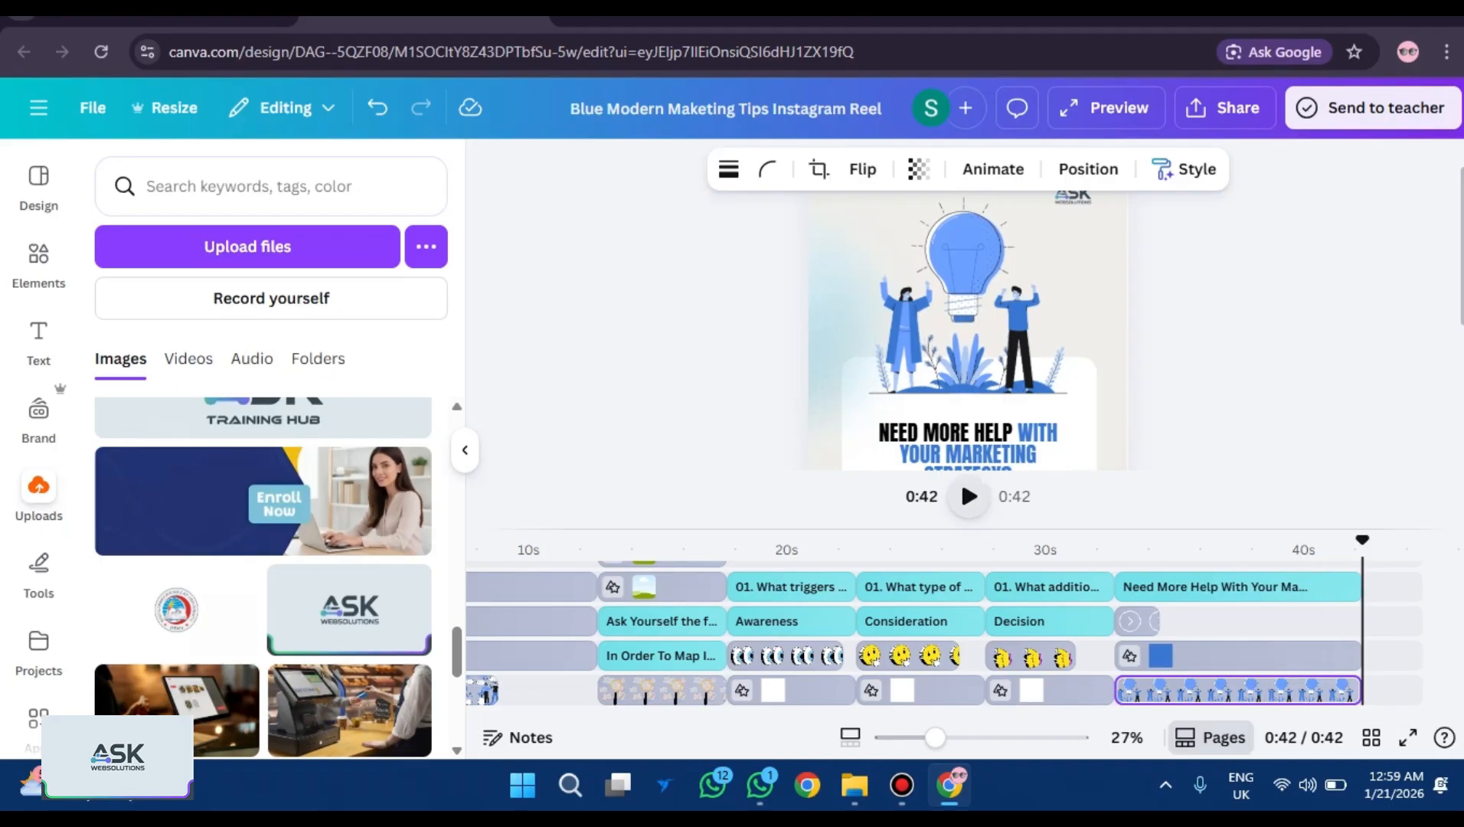
{"action": "scroll", "coordinate": [1194, 643], "scroll_direction": "up", "scroll_amount": 3}
{"action": "scroll", "coordinate": [1236, 643], "scroll_direction": "up", "scroll_amount": 5}
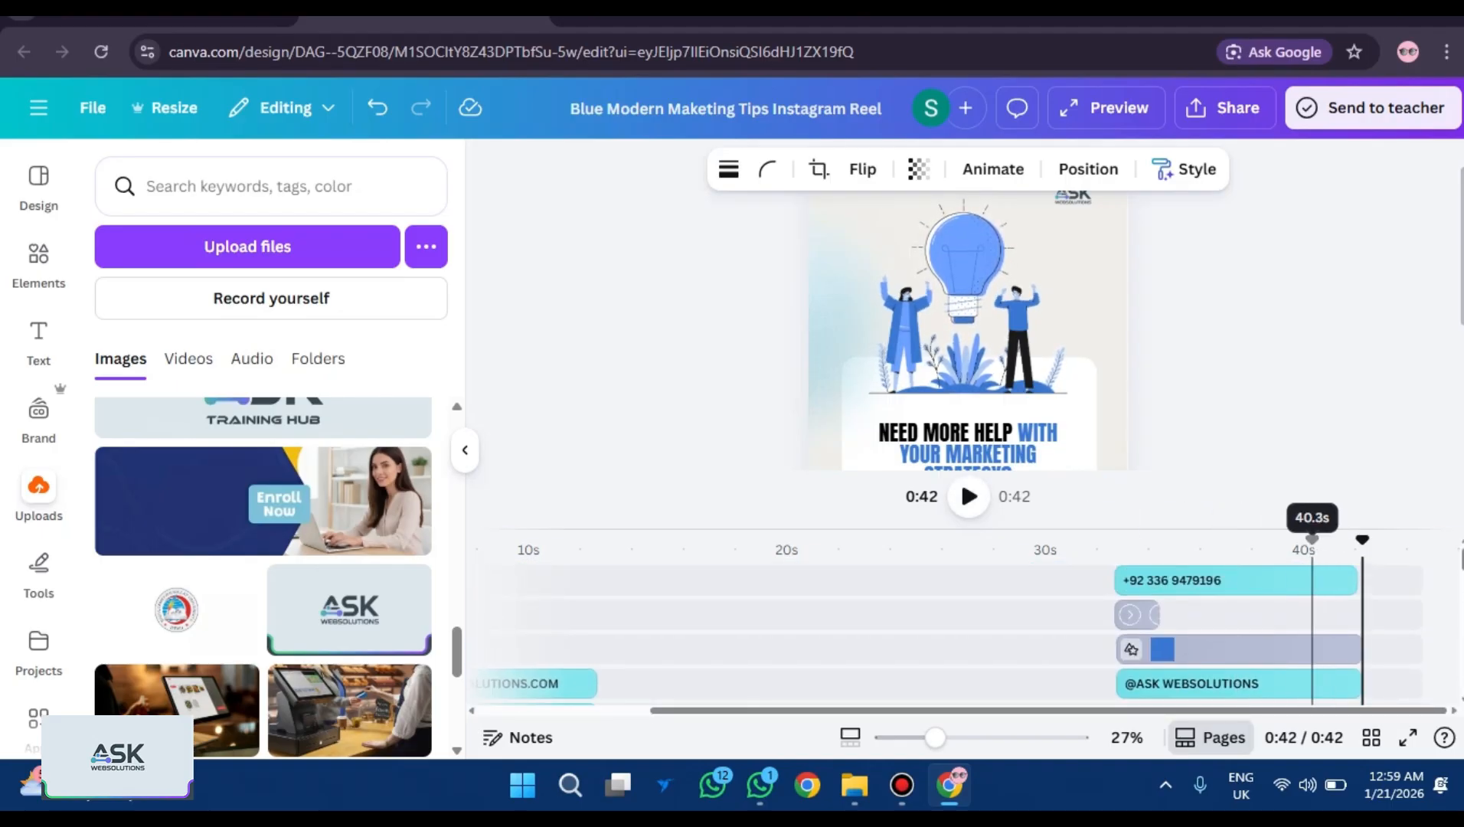
Extend the phone-number clip slightly, check the closing slide at 0:42, then play the reel full screen.
{"action": "left_click", "coordinate": [1317, 579]}
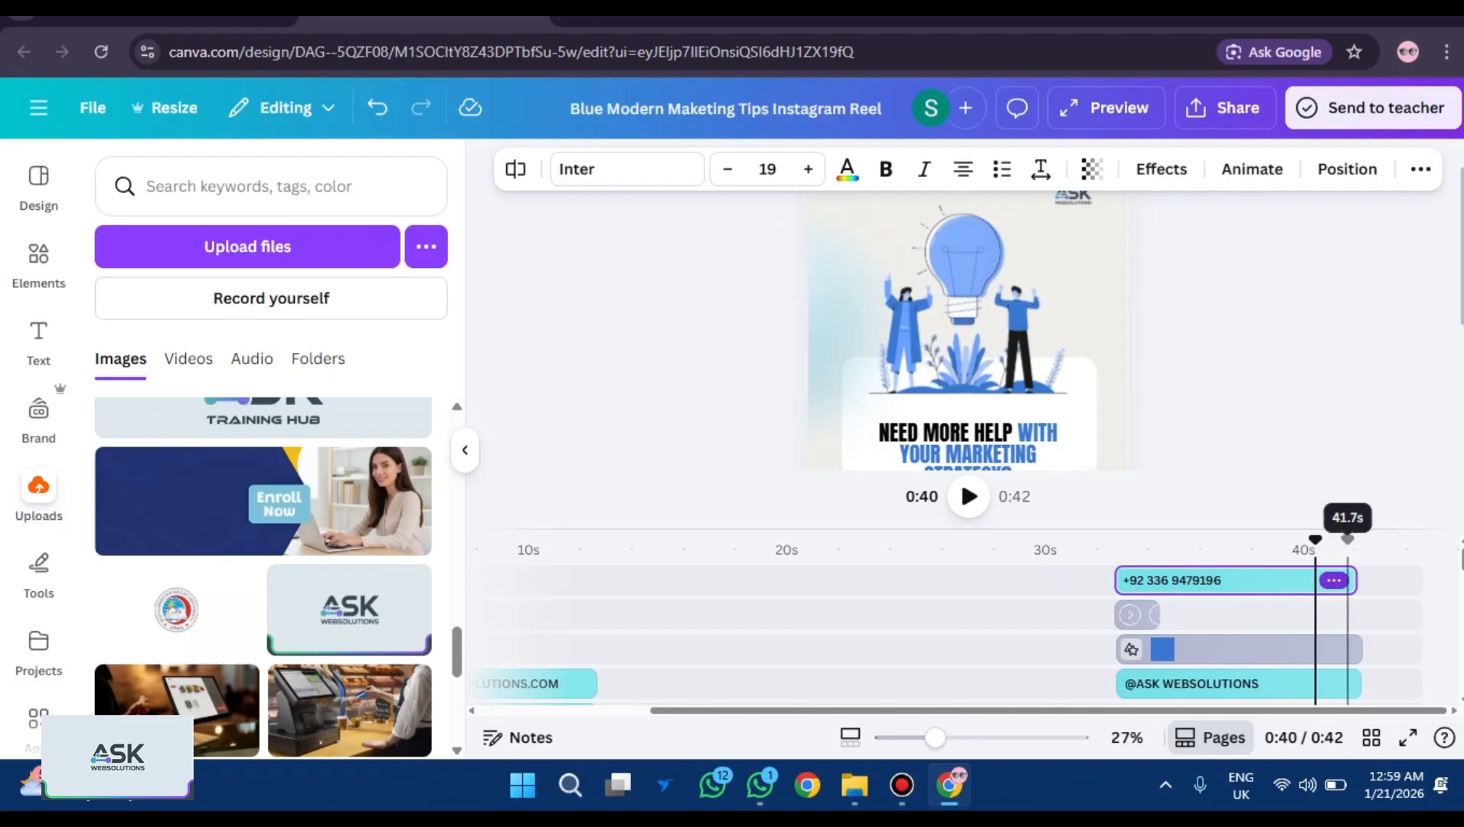
{"action": "left_click_drag", "start_coordinate": [1356, 579], "coordinate": [1362, 579]}
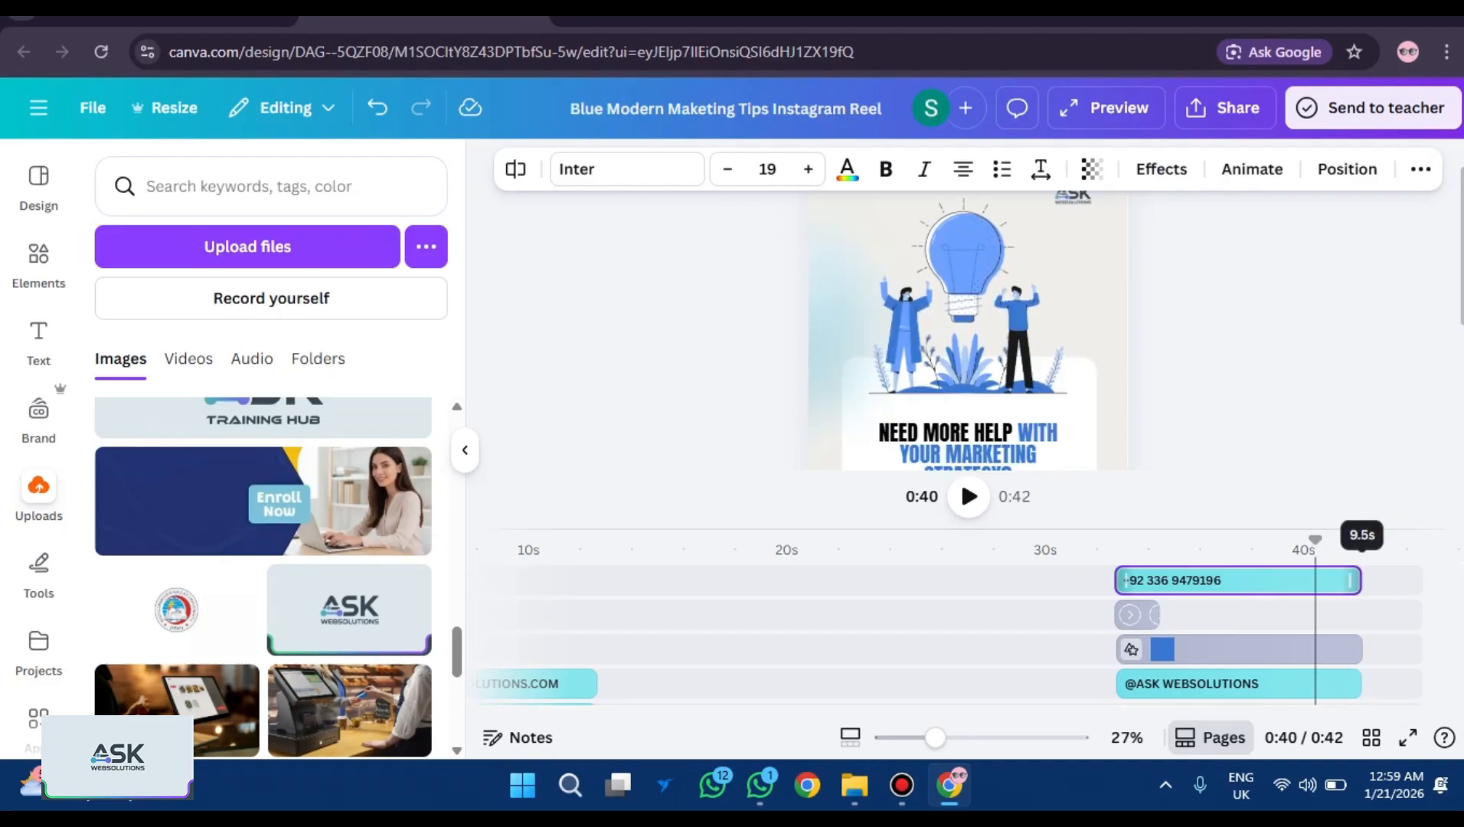
{"action": "left_click", "coordinate": [1393, 540]}
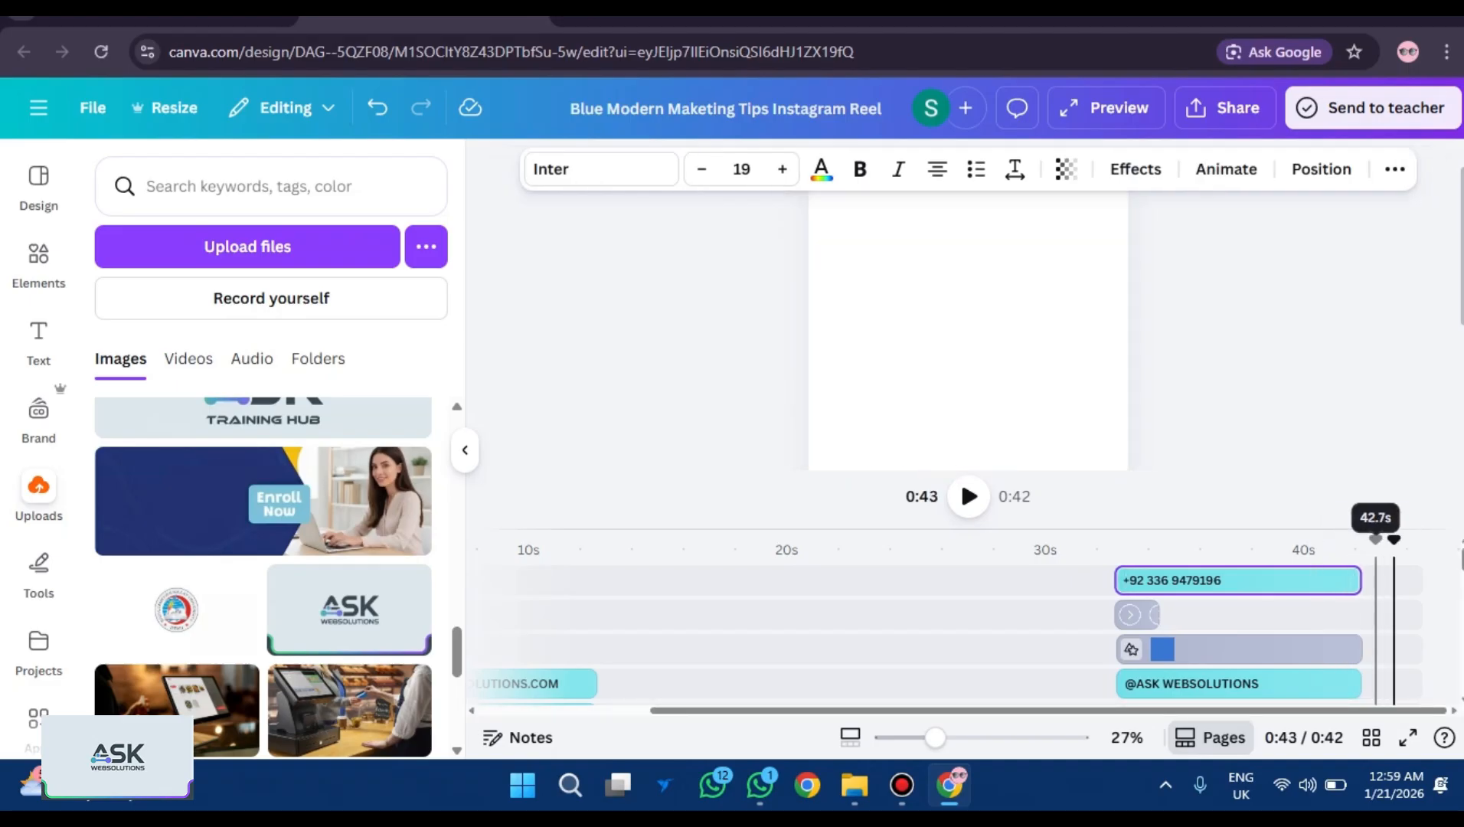
{"action": "left_click", "coordinate": [1365, 539]}
{"action": "left_click_drag", "start_coordinate": [1364, 540], "coordinate": [1361, 539]}
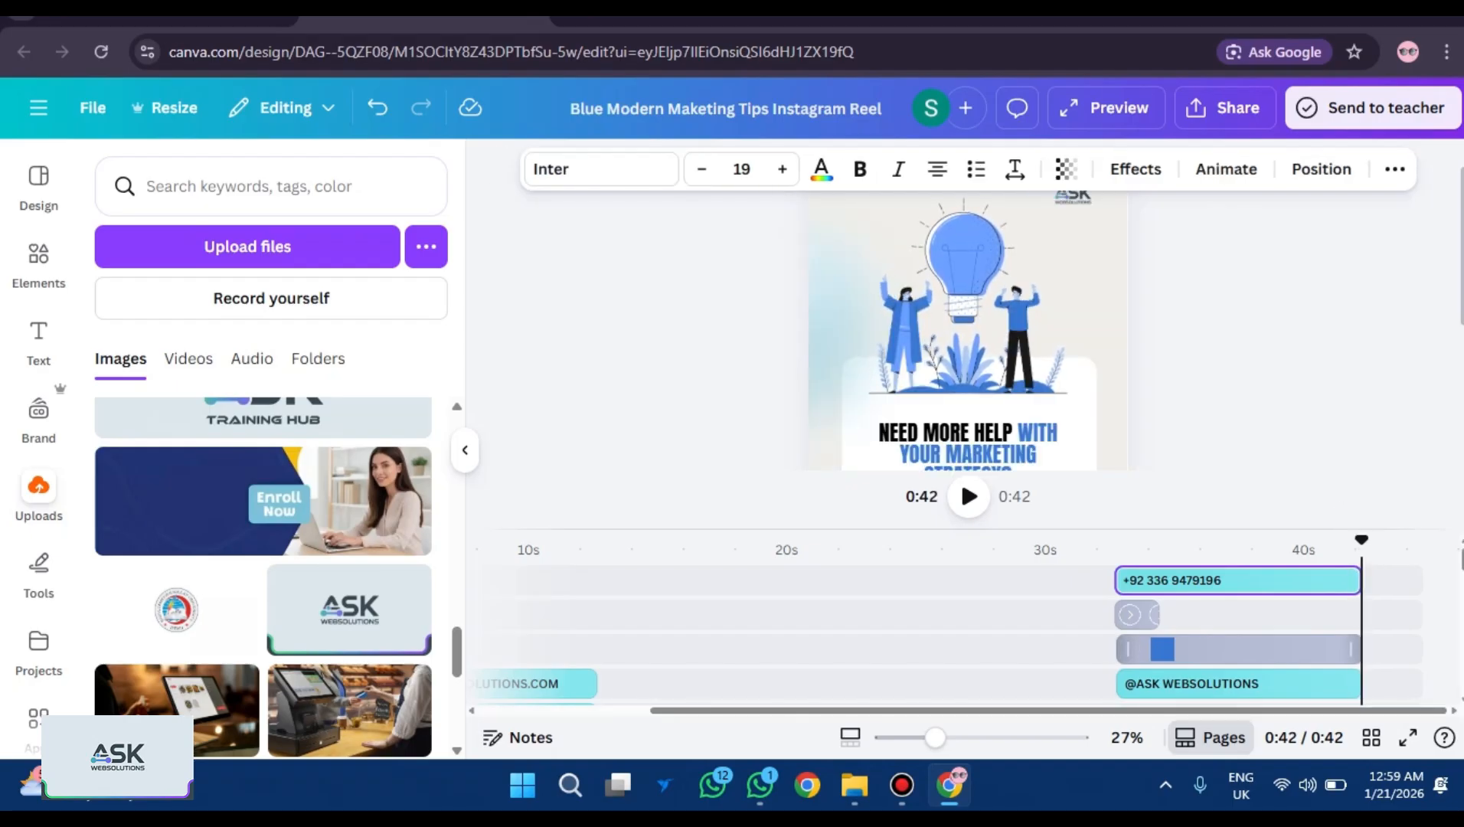
{"action": "left_click", "coordinate": [1328, 683]}
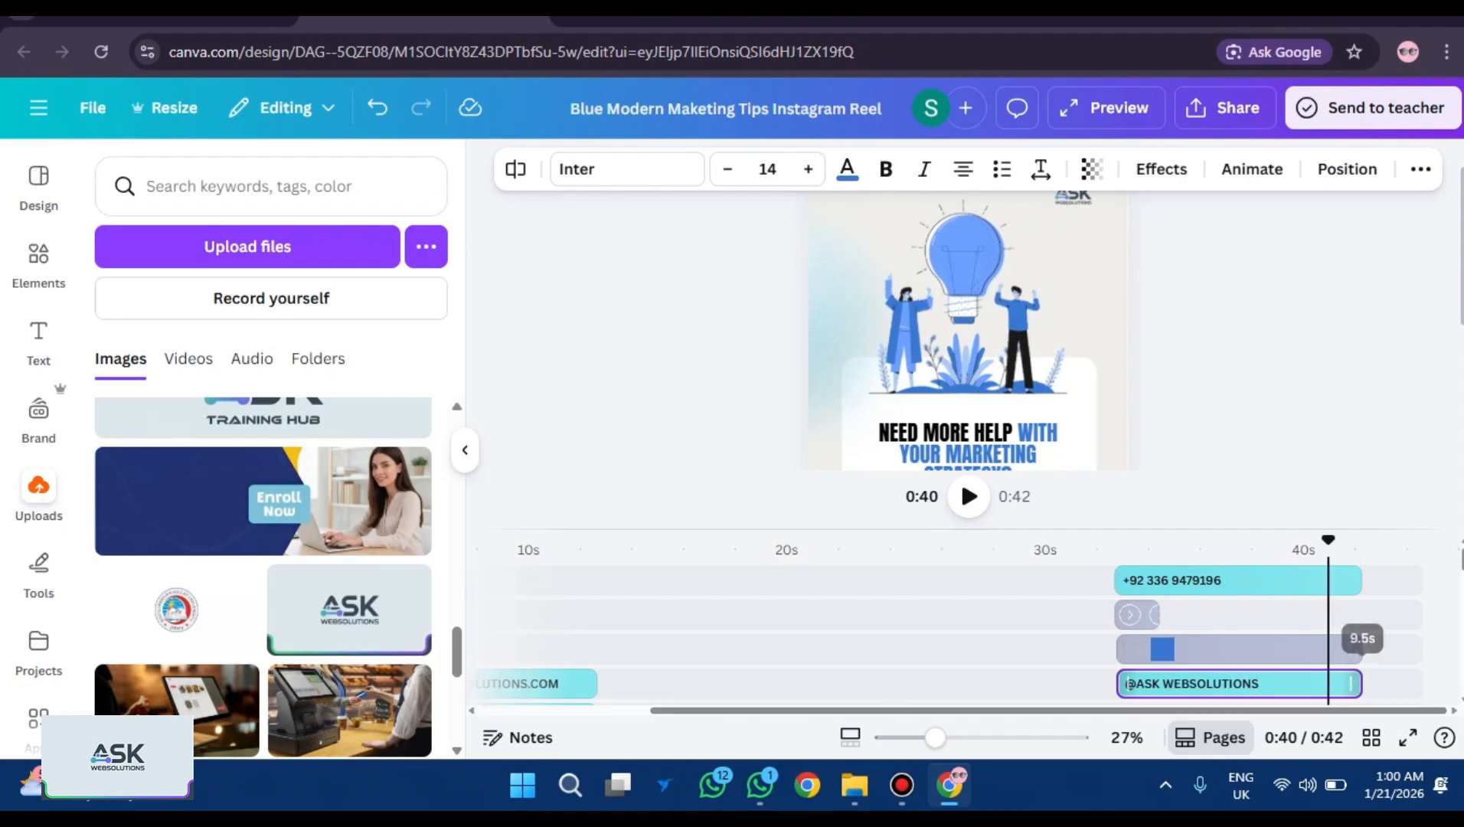
{"action": "left_click", "coordinate": [1407, 738]}
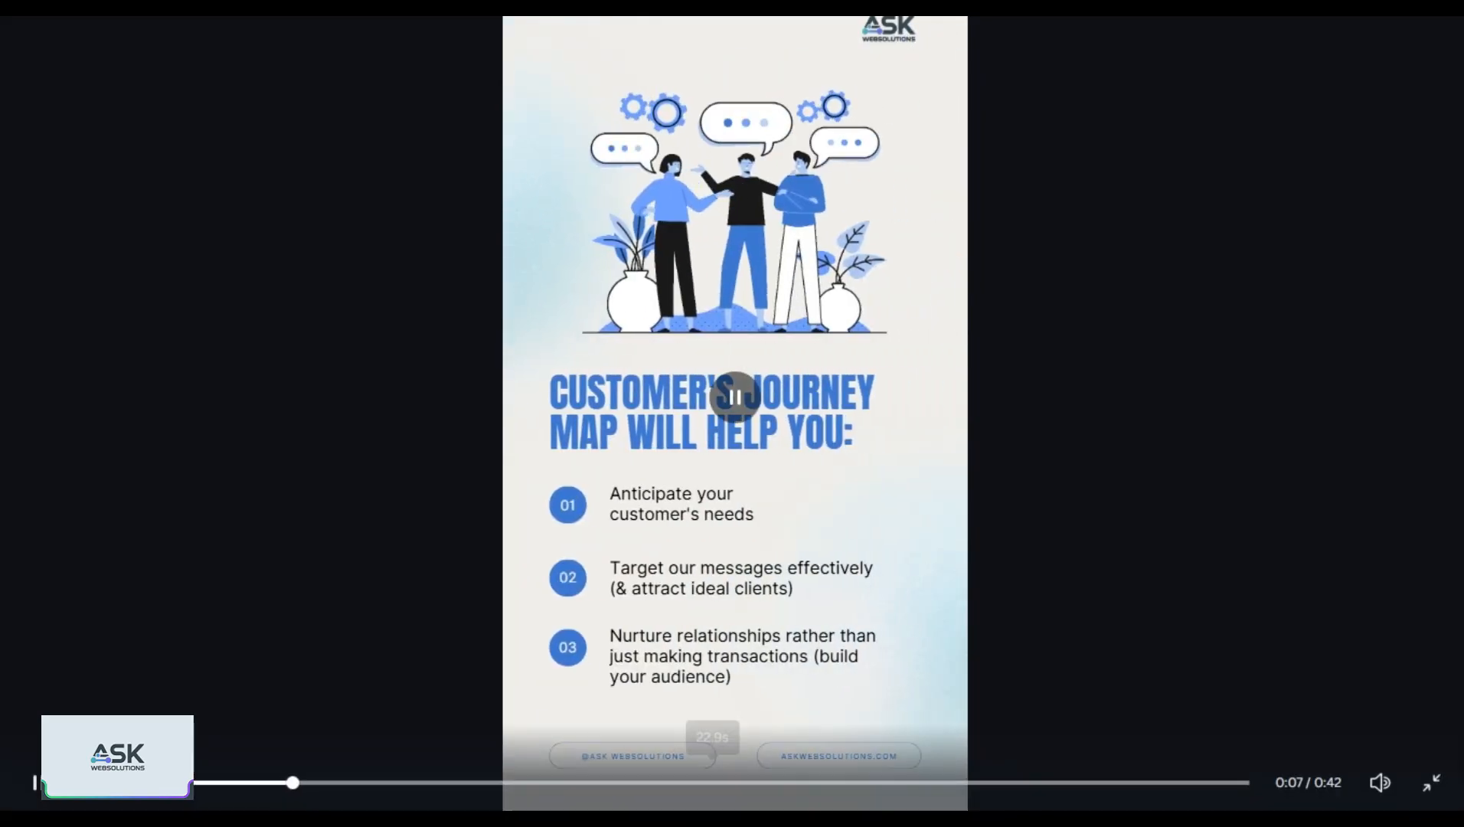
Skip ahead to the closing slide in the full-screen preview, watch to 0:42, and exit full screen.
{"action": "left_click", "coordinate": [958, 782]}
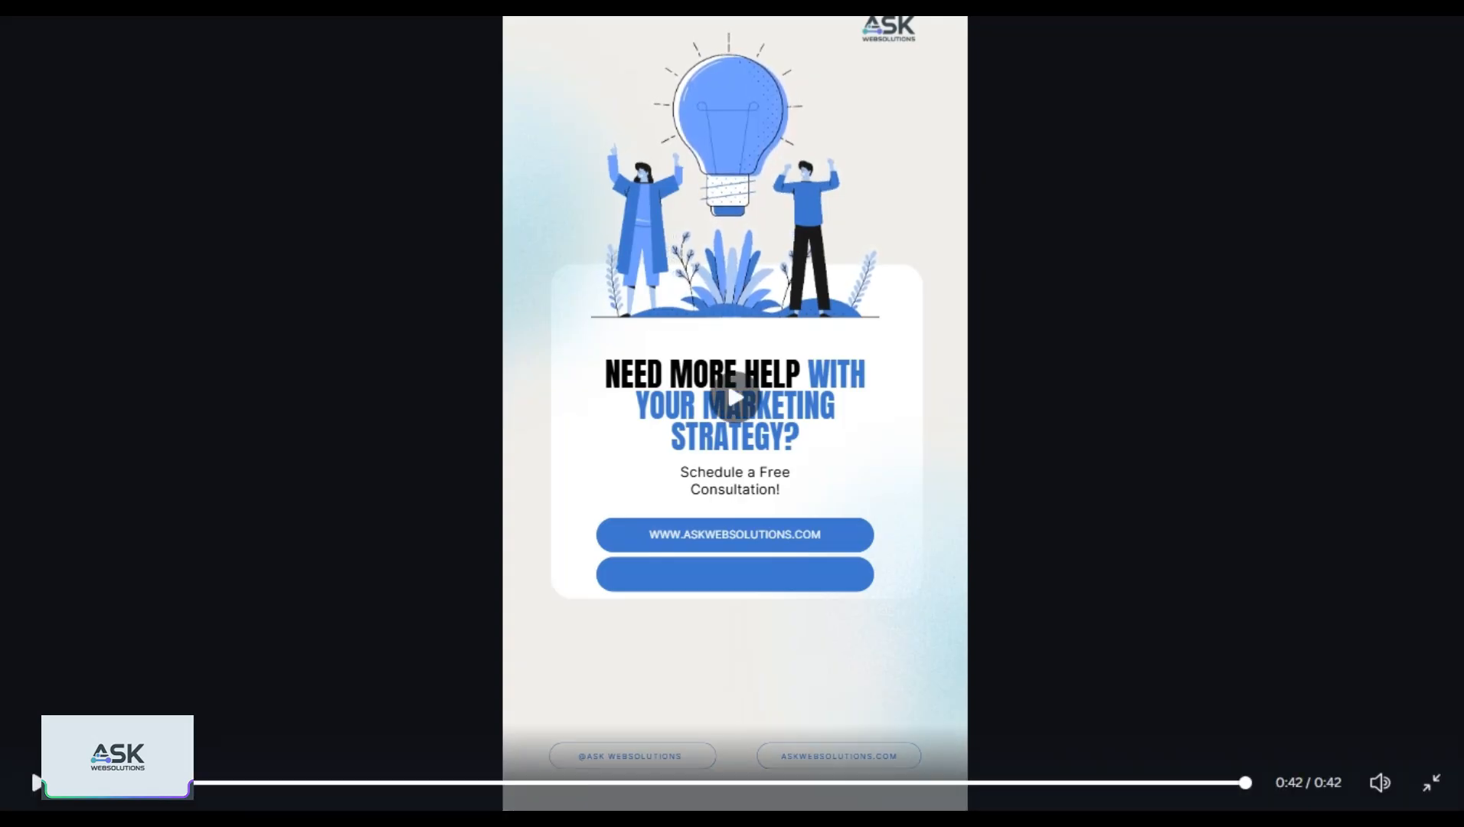
{"action": "key", "text": "Escape"}
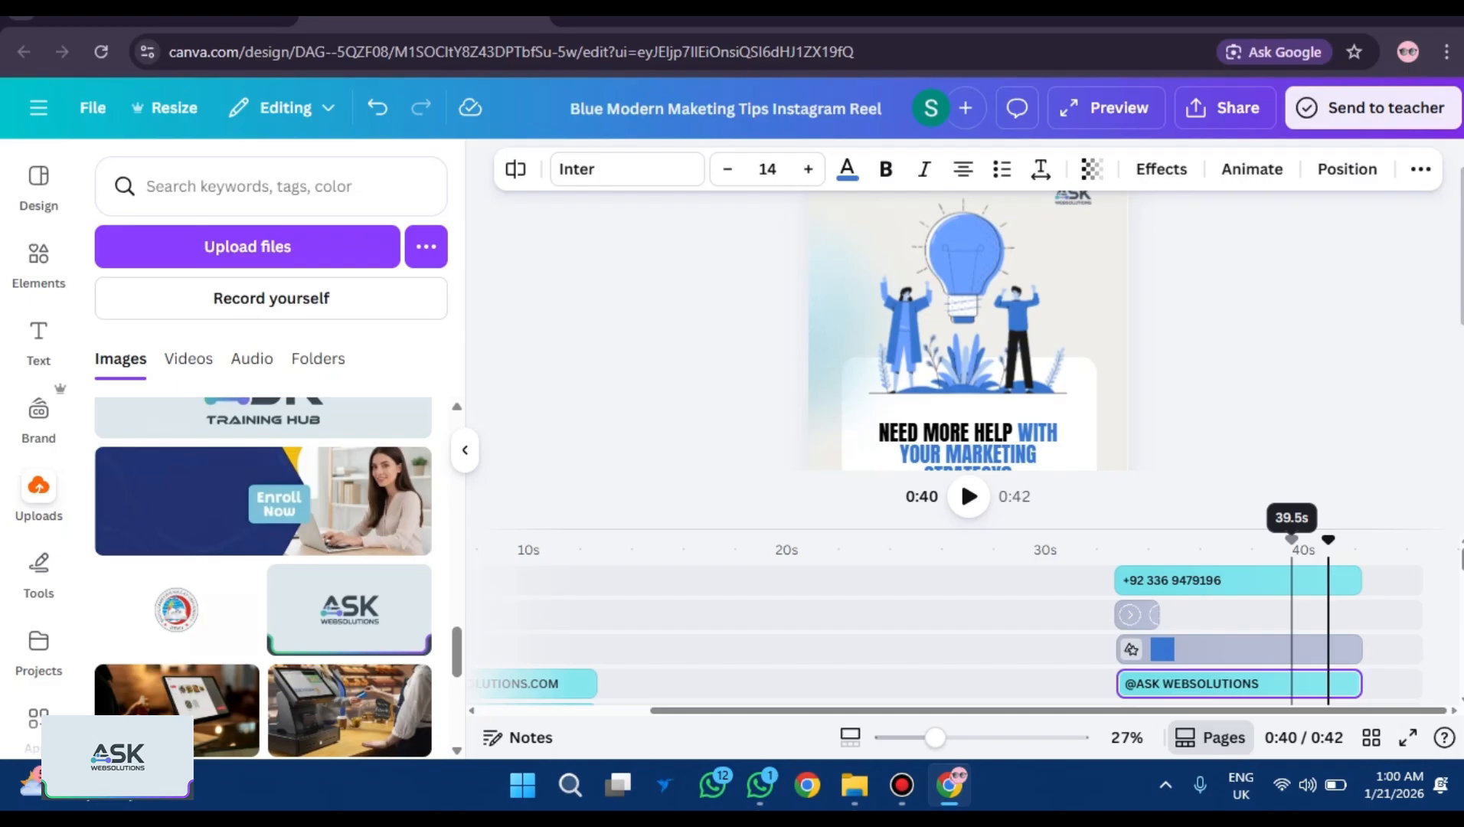
Close the preview, abandon lengthening the phone-number clip, and select the closing slide's background.
{"action": "left_click", "coordinate": [1291, 579]}
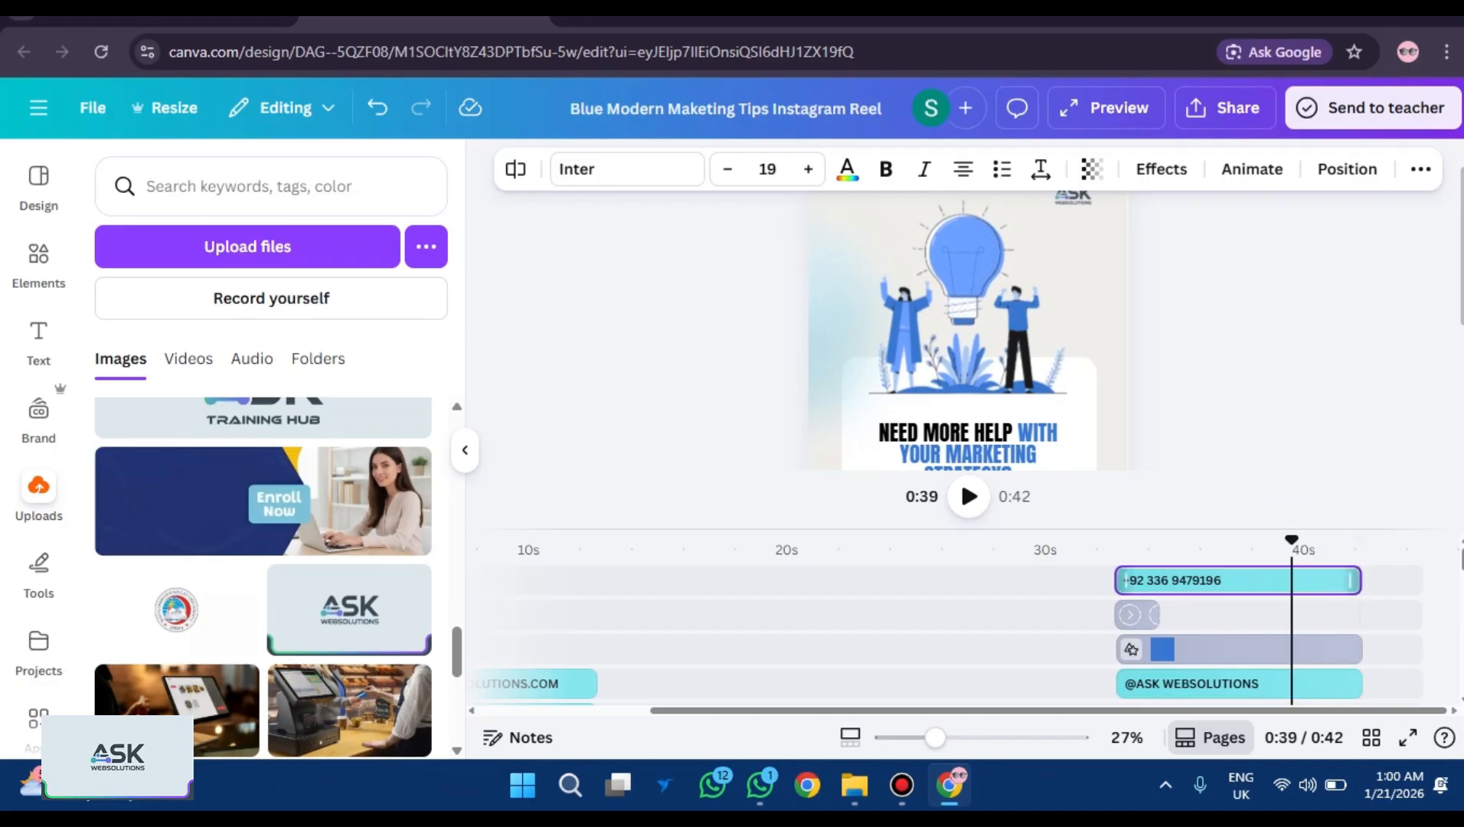
{"action": "left_click_drag", "start_coordinate": [1352, 579], "coordinate": [1358, 579]}
{"action": "key", "text": "Escape"}
{"action": "scroll", "coordinate": [966, 345], "scroll_direction": "down", "scroll_amount": 2}
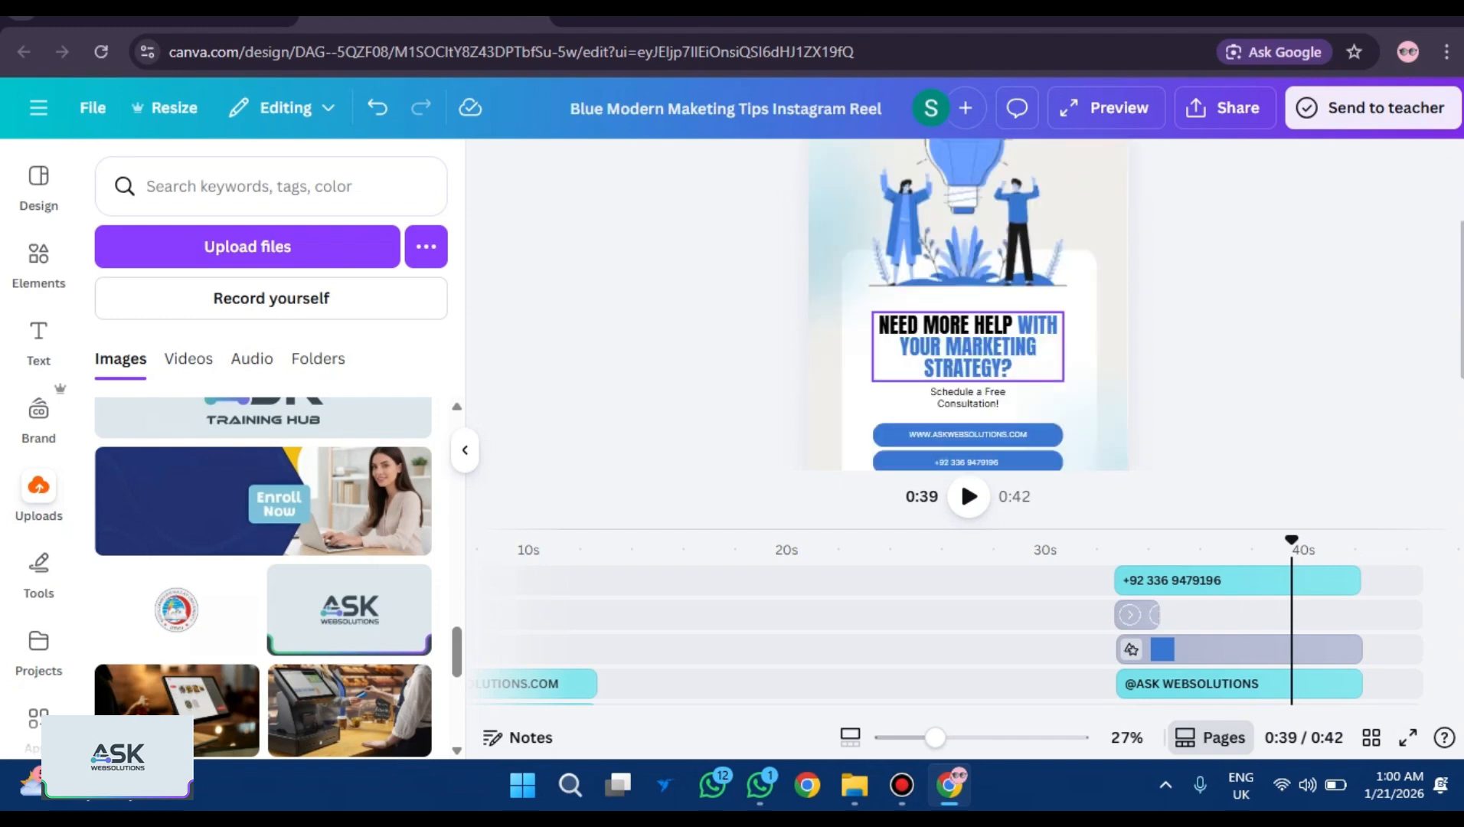
{"action": "scroll", "coordinate": [967, 345], "scroll_direction": "down", "scroll_amount": 2}
{"action": "left_click", "coordinate": [1106, 352]}
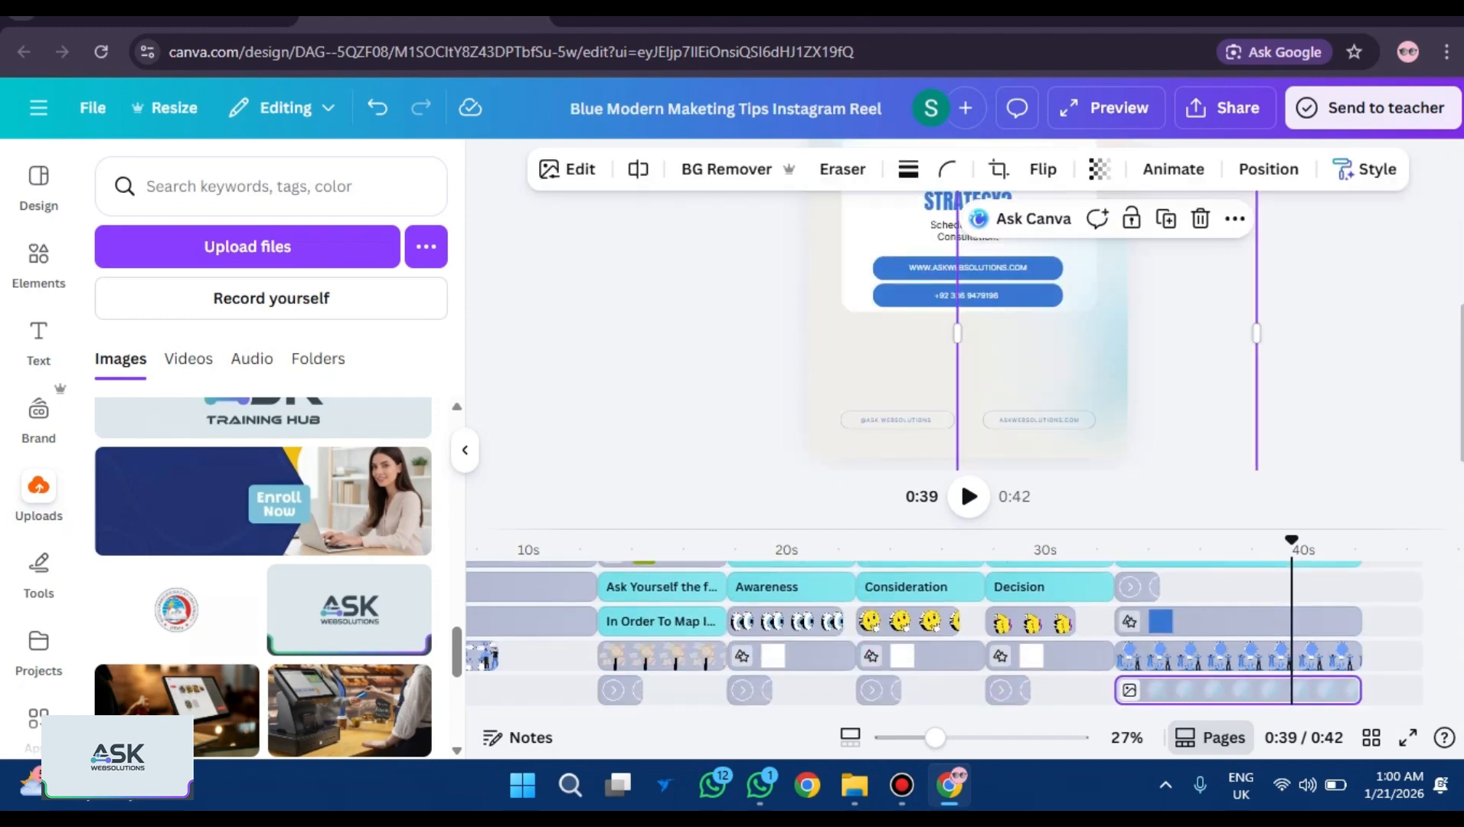
{"action": "scroll", "coordinate": [967, 322], "scroll_direction": "up", "scroll_amount": 1}
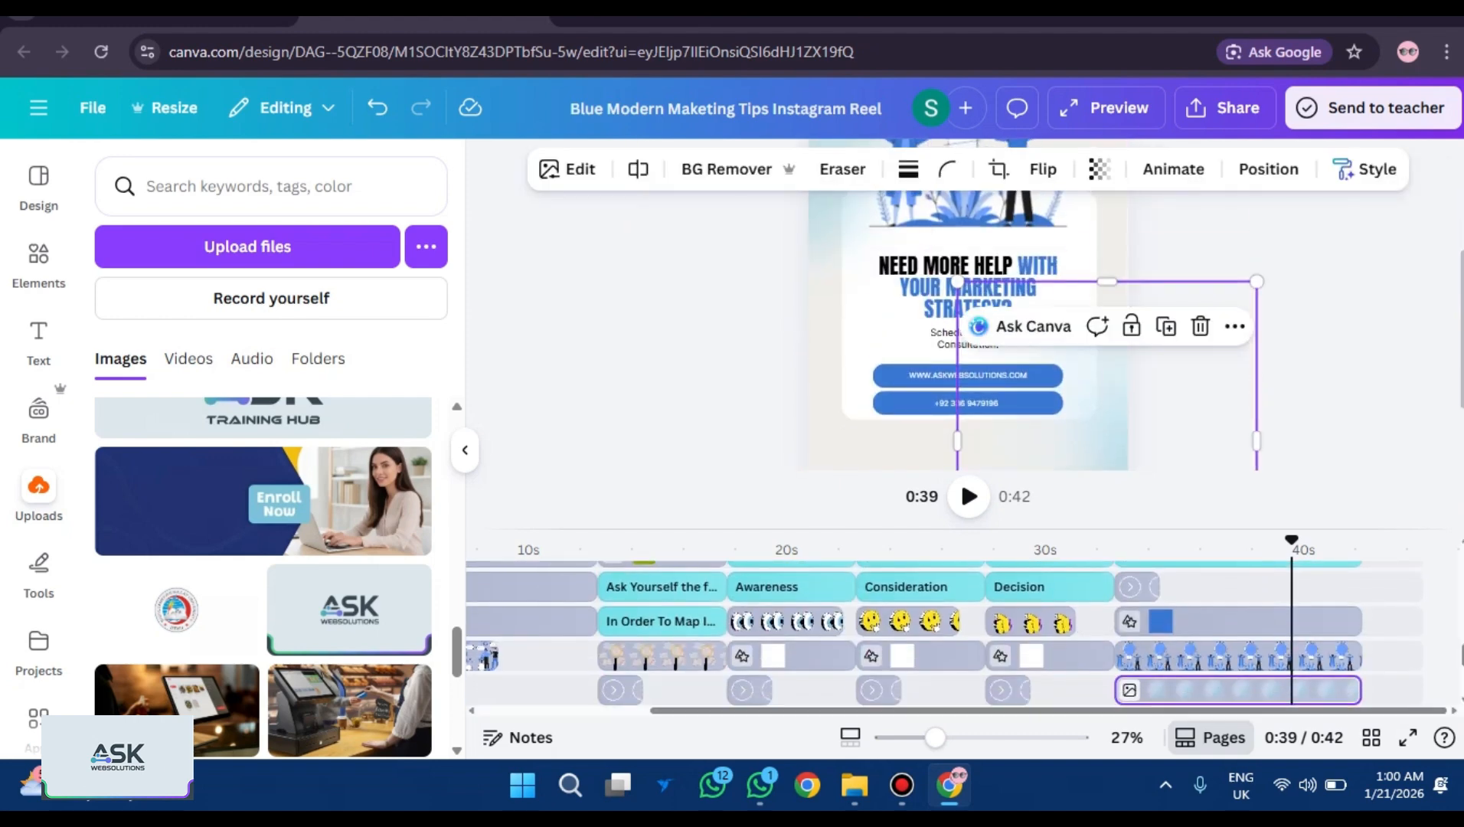
Zoom in and stretch the closing card's white panel downward, then move the playhead to about 0:32.
{"action": "mouse_move", "coordinate": [934, 738]}
{"action": "left_mouse_down"}
{"action": "mouse_move", "coordinate": [953, 737]}
{"action": "mouse_move", "coordinate": [941, 737]}
{"action": "left_mouse_up"}
{"action": "left_click", "coordinate": [969, 433]}
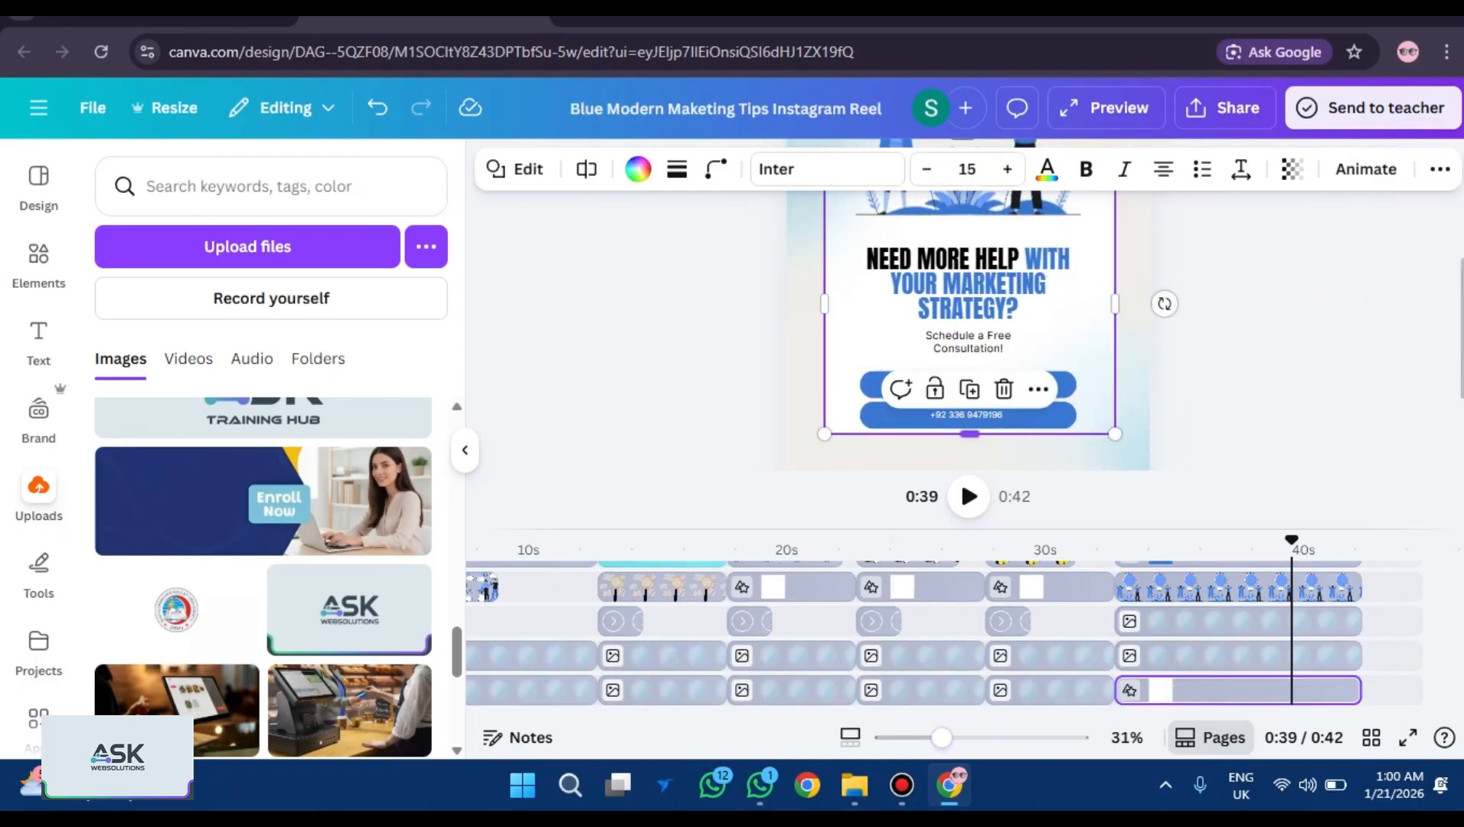
{"action": "left_click_drag", "start_coordinate": [969, 433], "coordinate": [969, 463]}
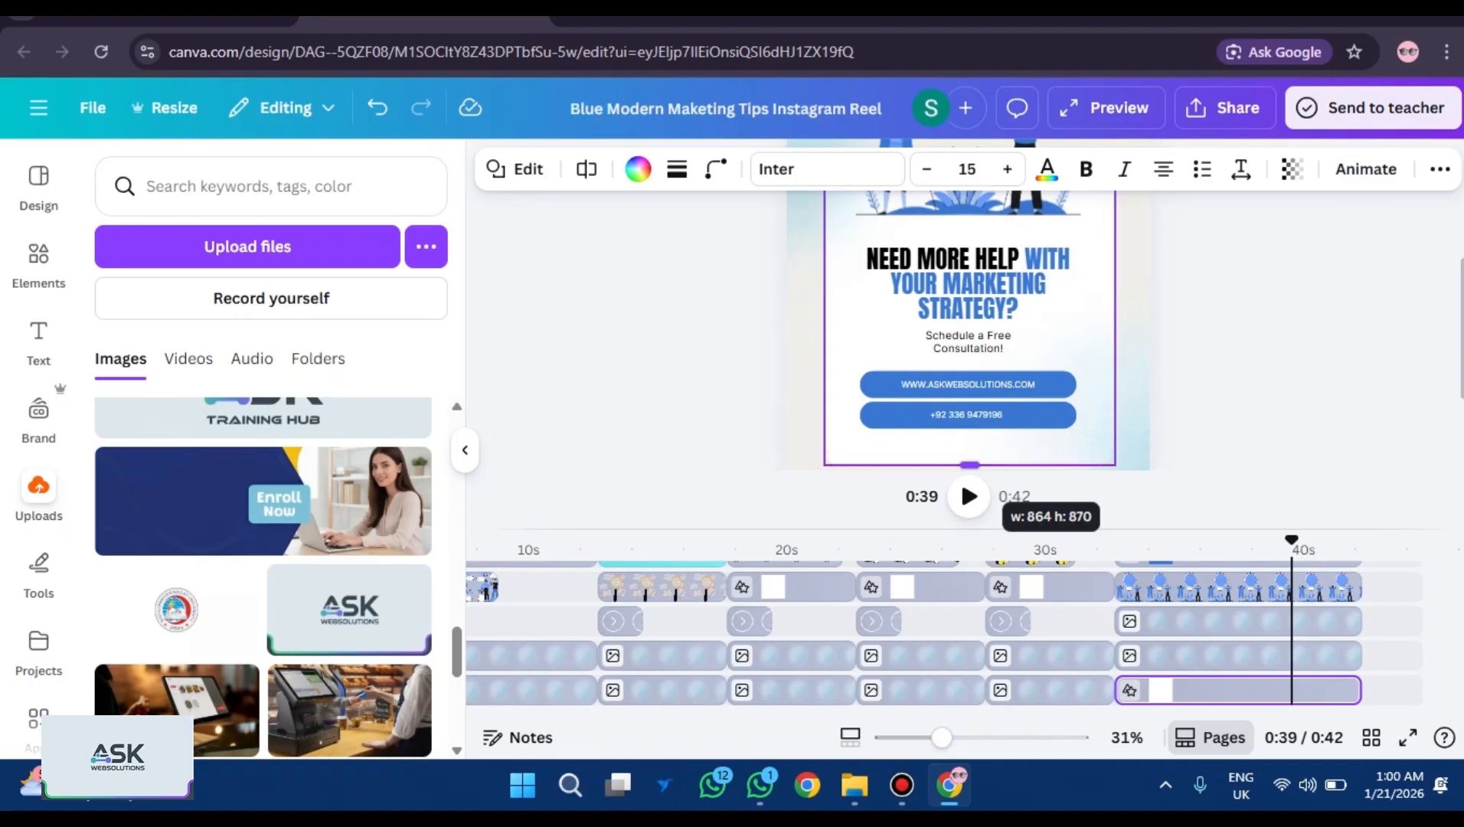
{"action": "scroll", "coordinate": [968, 322], "scroll_direction": "down", "scroll_amount": 2}
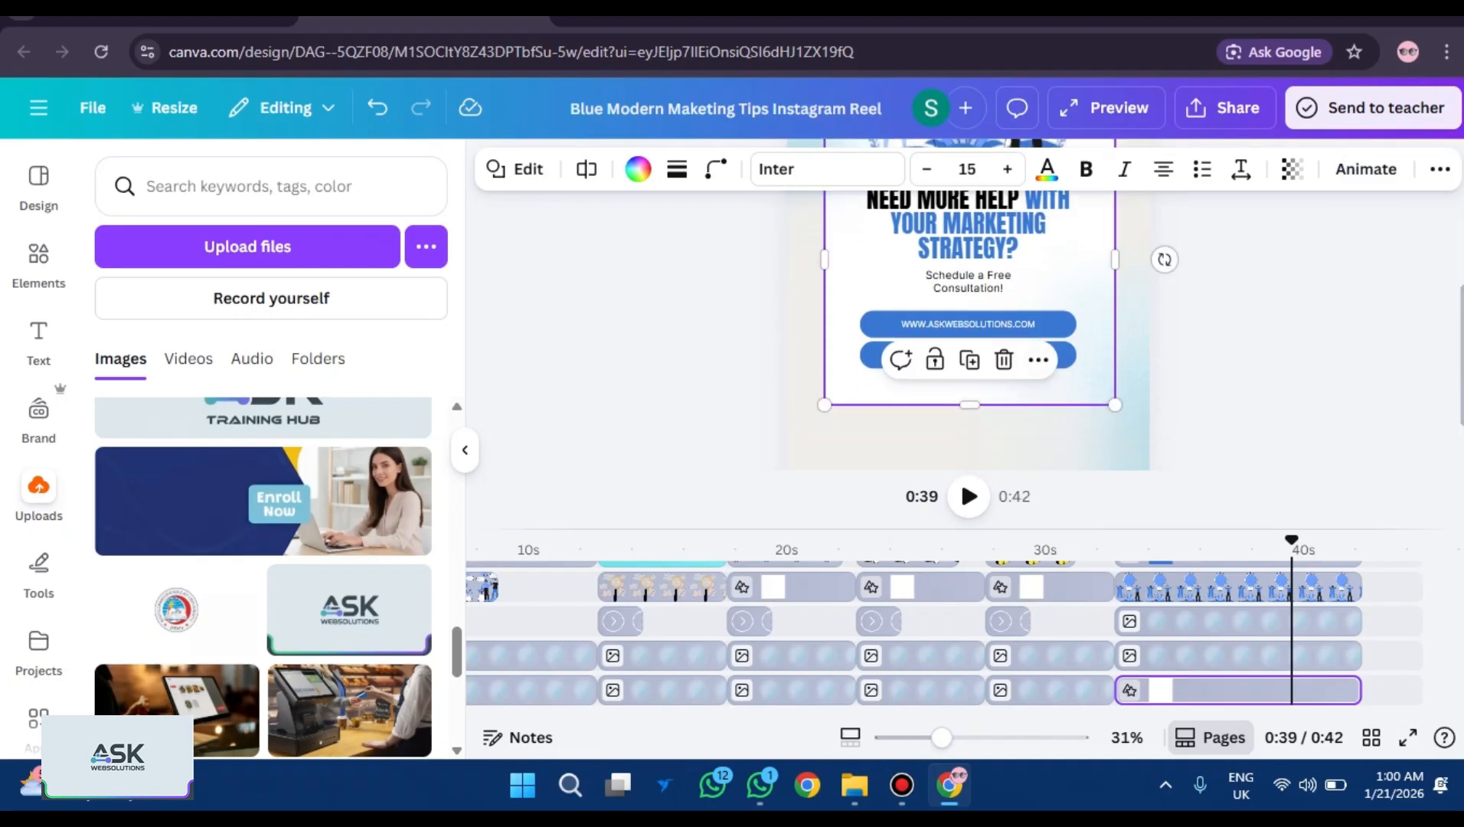
{"action": "left_click_drag", "start_coordinate": [969, 404], "coordinate": [969, 411]}
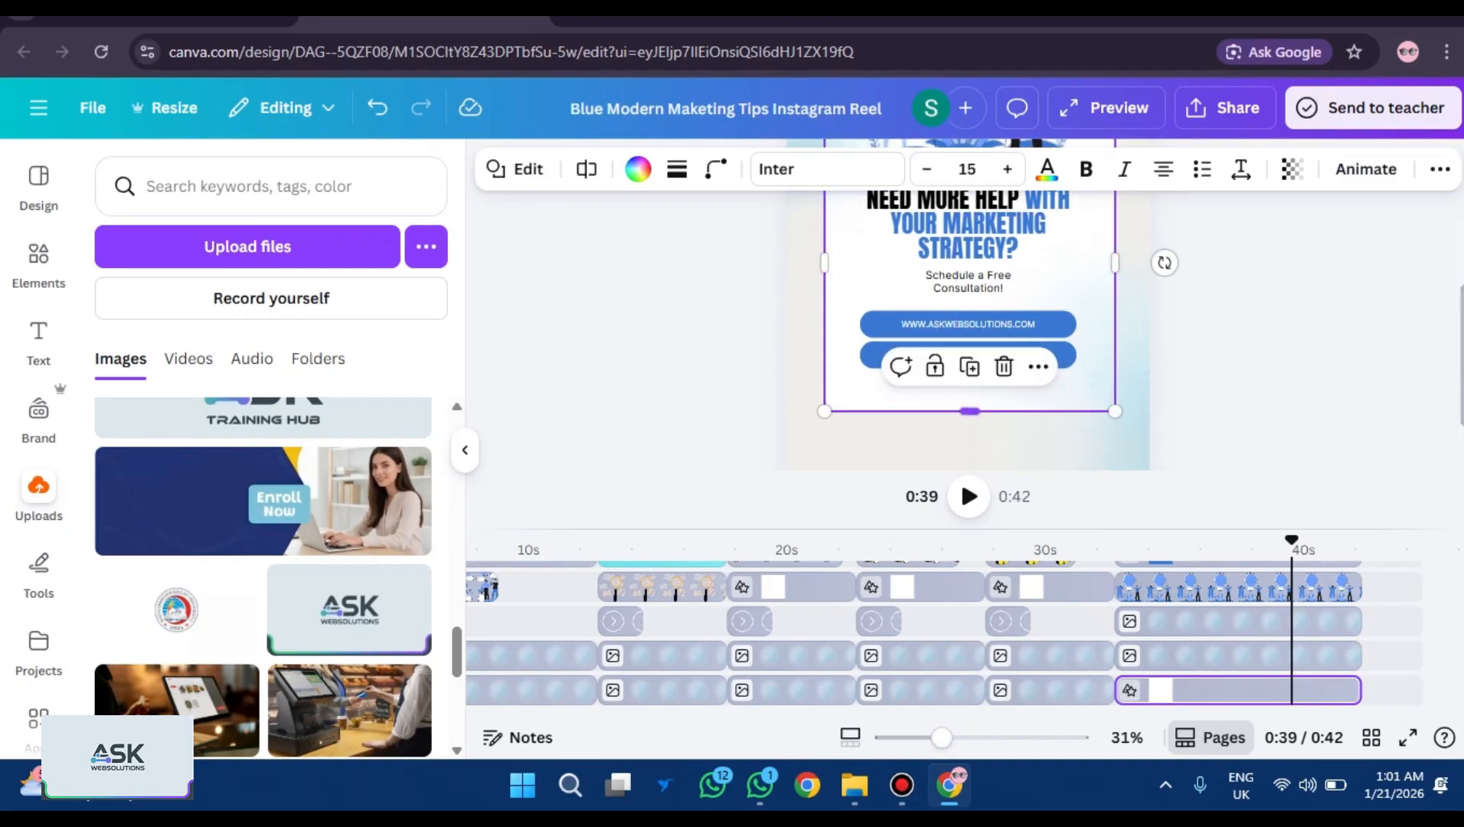
{"action": "key", "text": "Escape"}
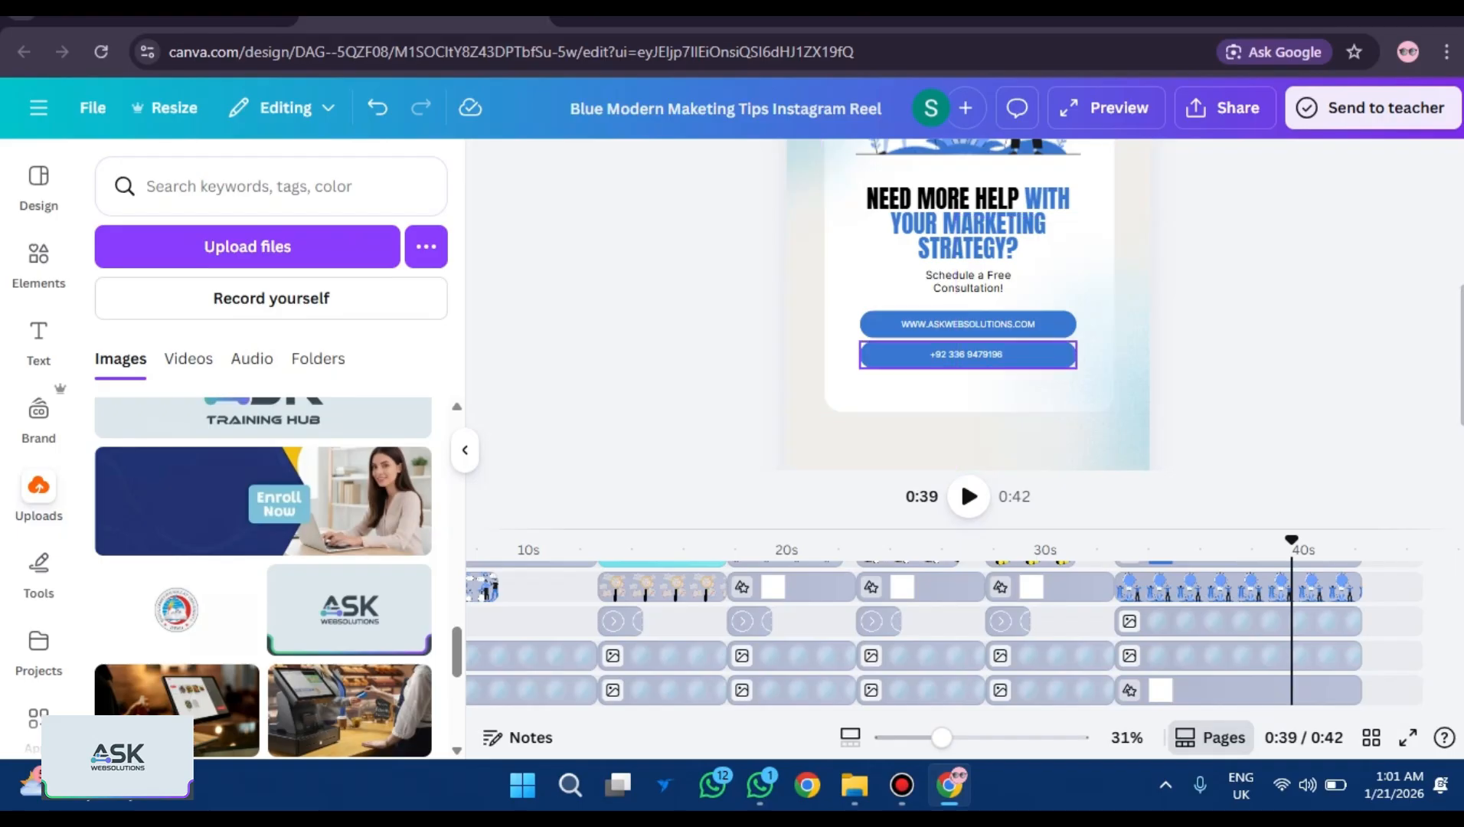
{"action": "left_click_drag", "start_coordinate": [1291, 539], "coordinate": [1114, 540]}
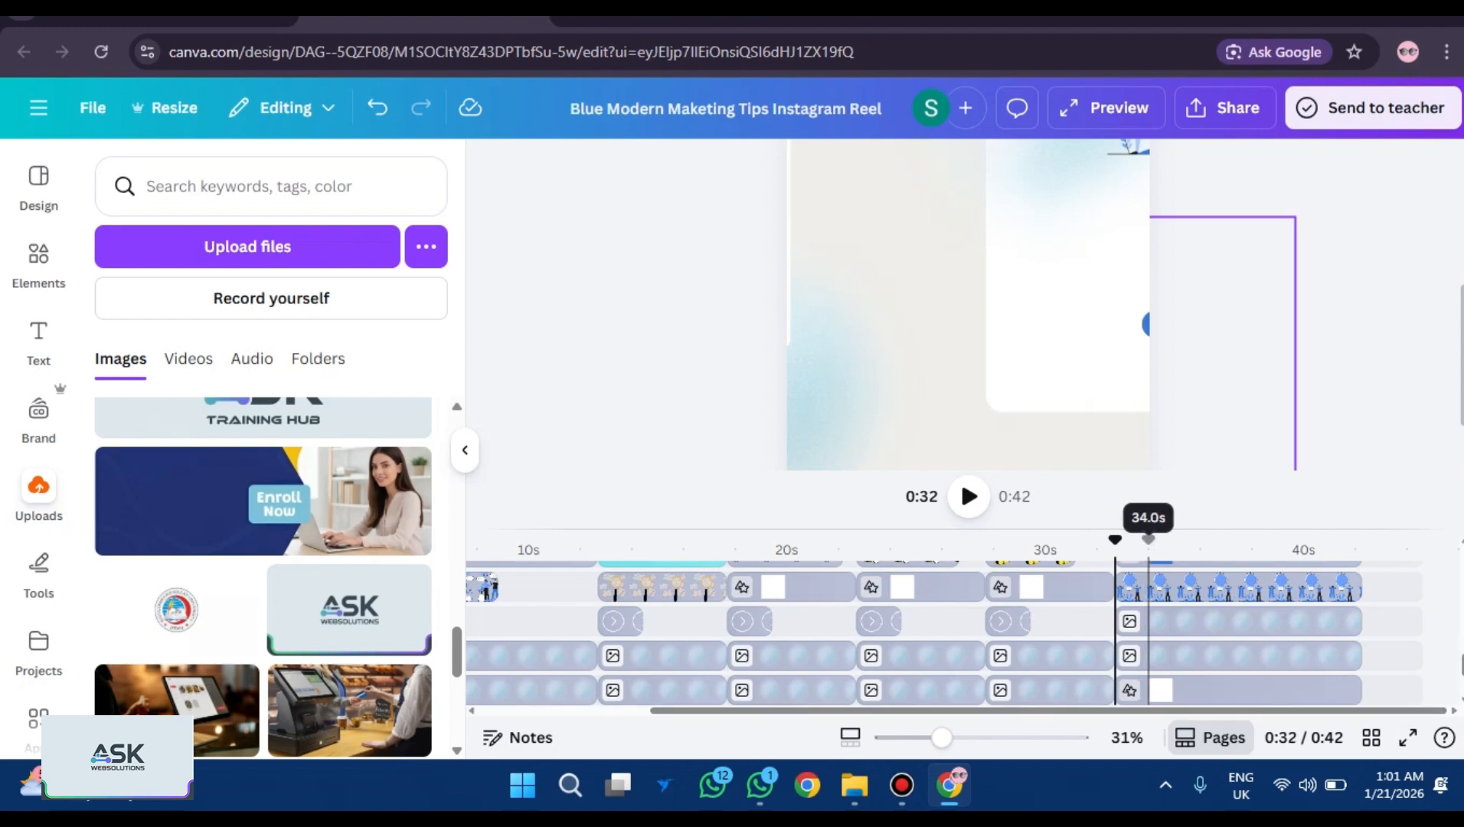
Play the reel's animation from the current point to review the closing card.
{"action": "scroll", "coordinate": [1148, 632], "scroll_direction": "up", "scroll_amount": 5}
{"action": "scroll", "coordinate": [1148, 632], "scroll_direction": "up", "scroll_amount": 3}
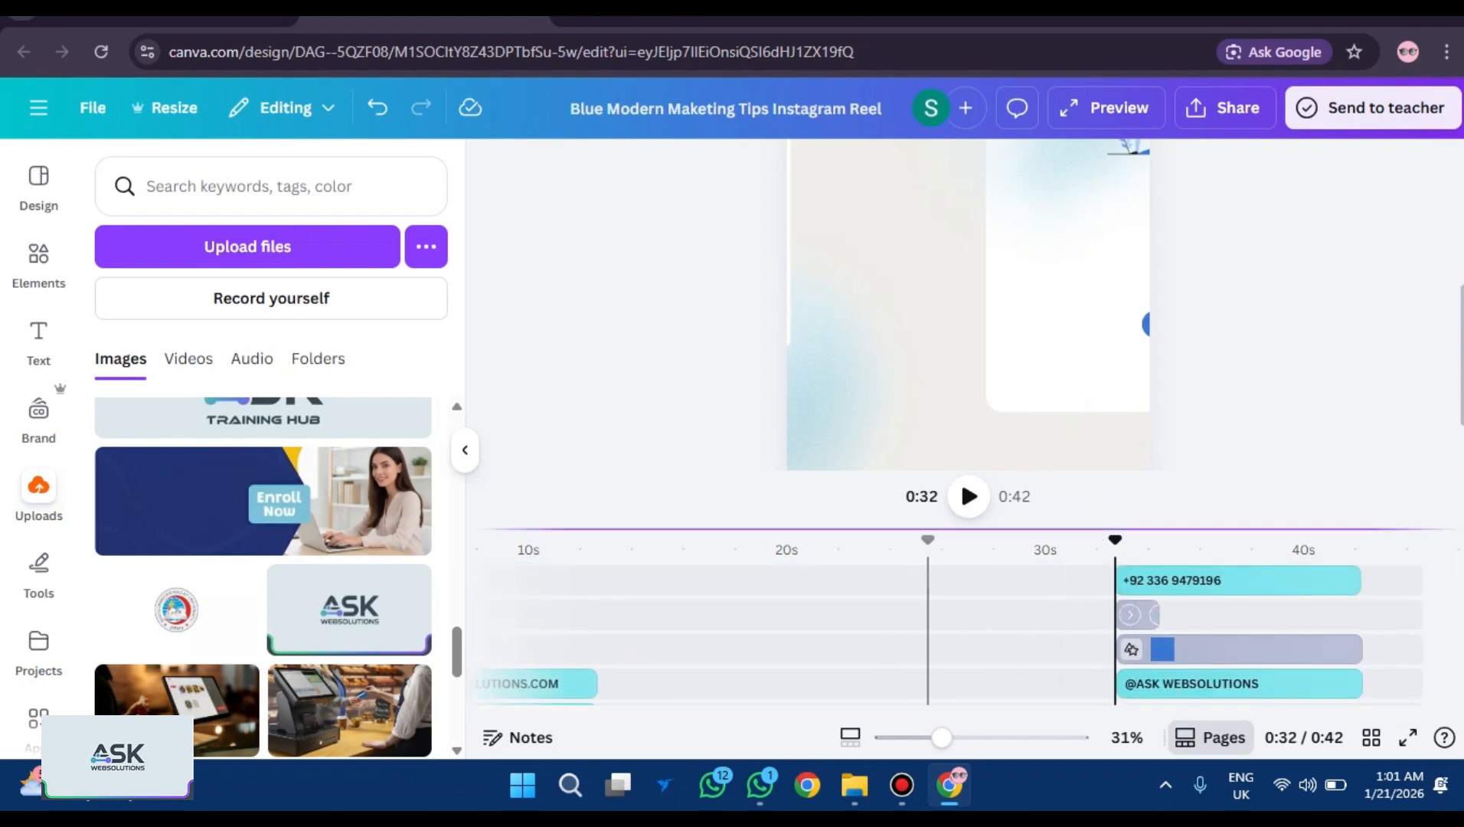
{"action": "key", "text": "space"}
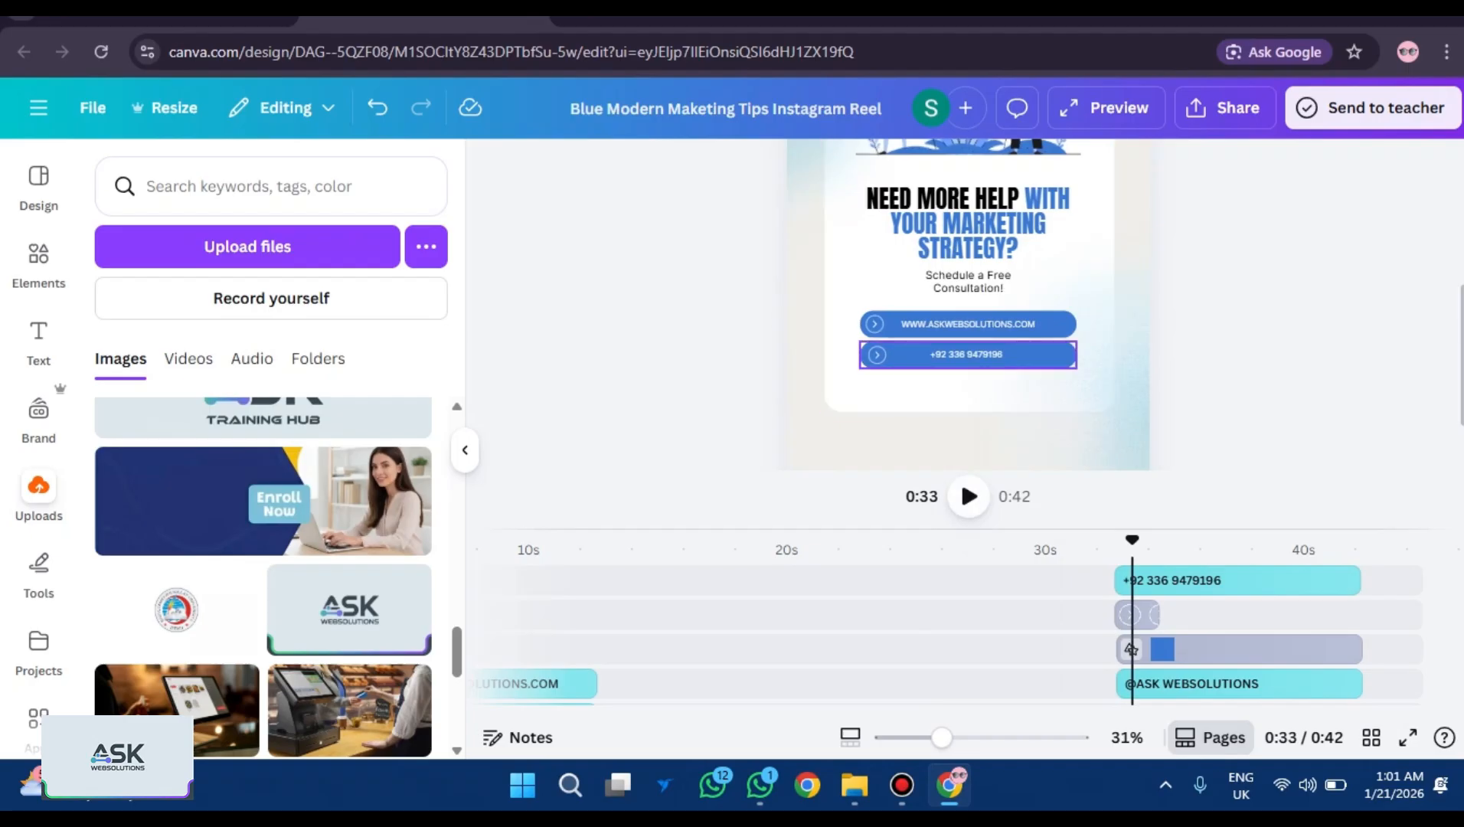
Duplicate the phone-number button and place the copy evenly spaced beneath it.
{"action": "left_click", "coordinate": [1130, 649]}
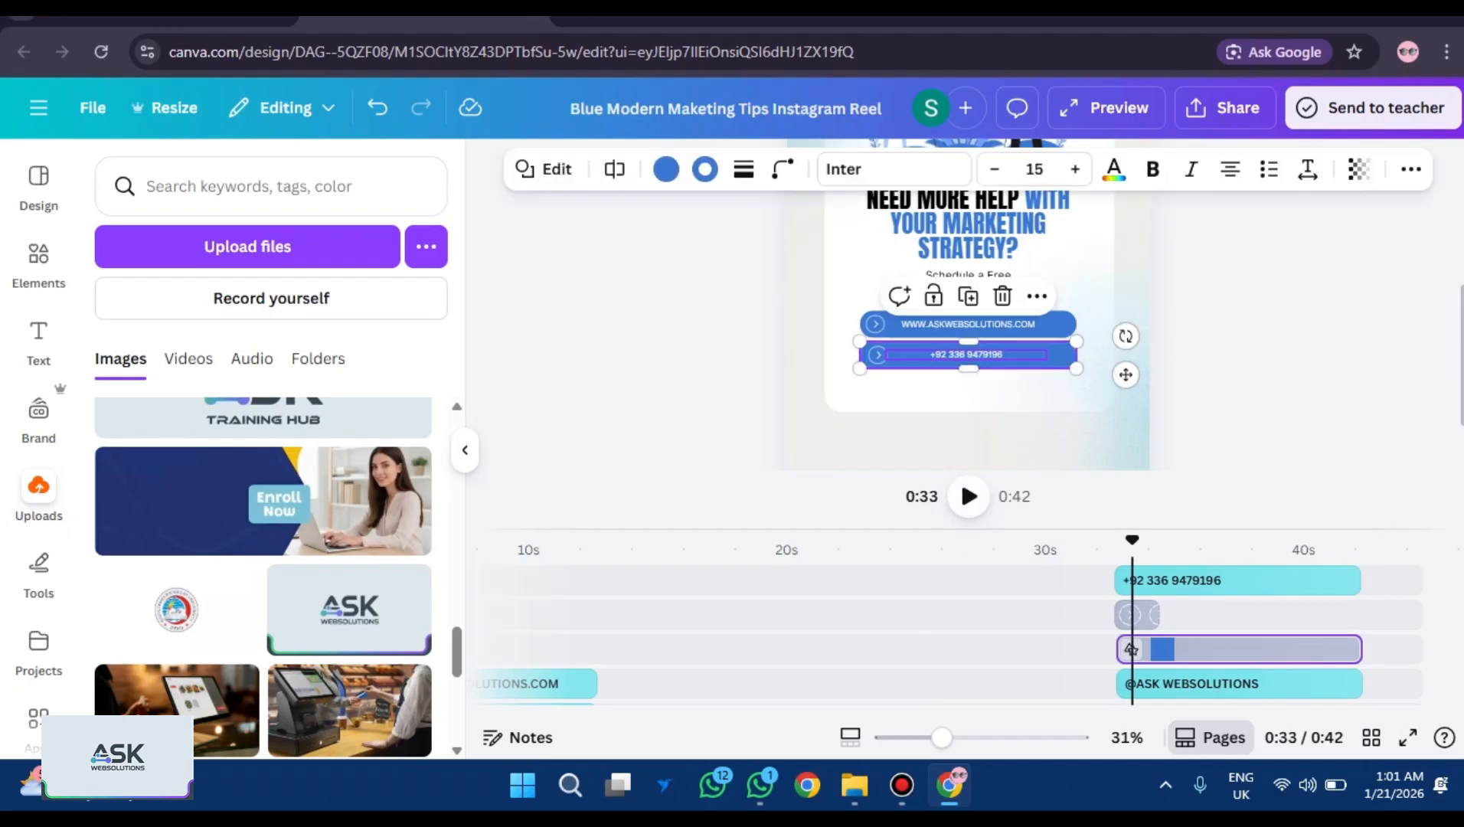
{"action": "right_click", "coordinate": [1130, 649]}
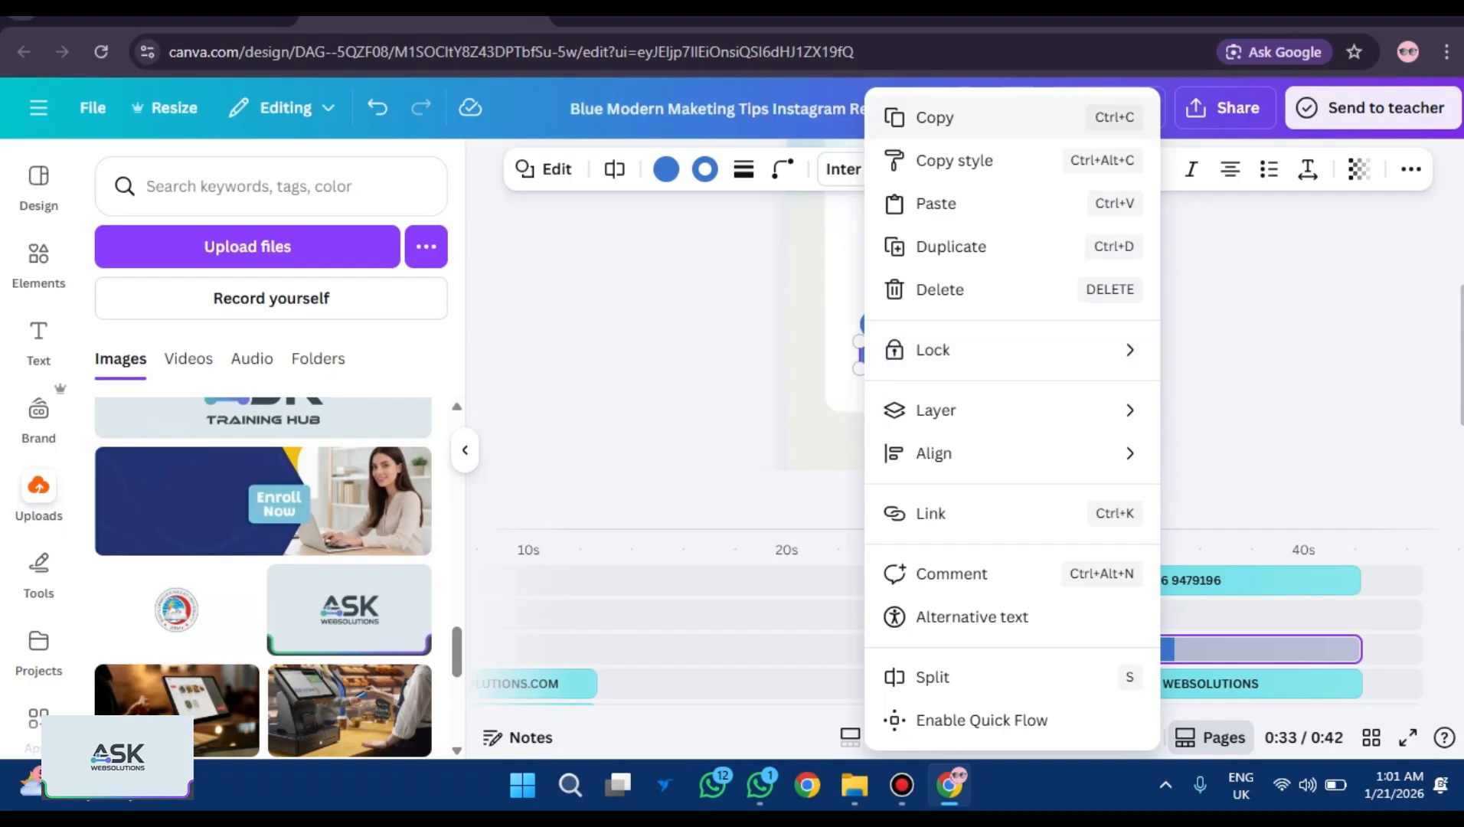
{"action": "left_click", "coordinate": [951, 246]}
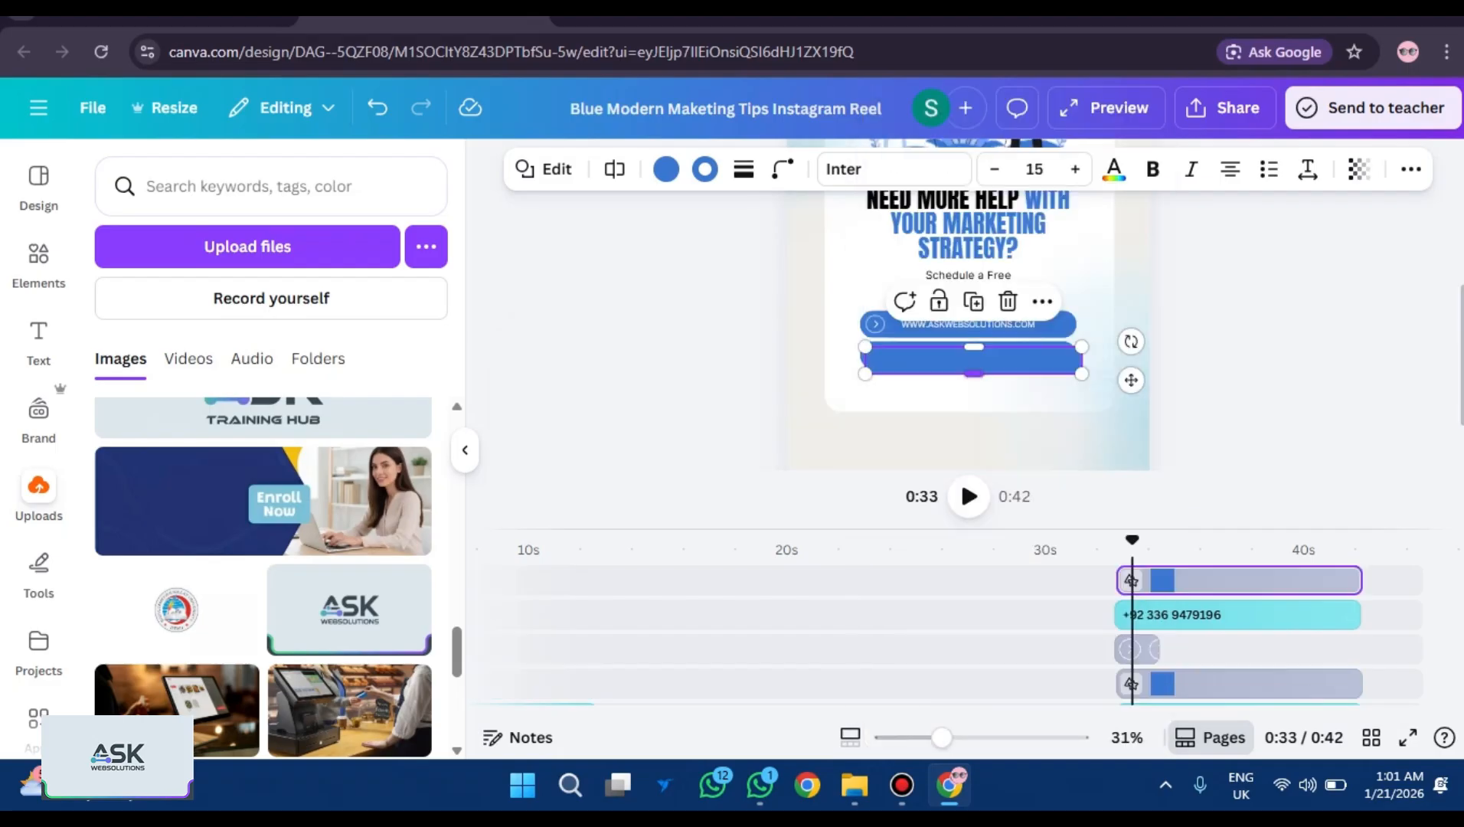
{"action": "mouse_move", "coordinate": [972, 360]}
{"action": "left_mouse_down"}
{"action": "mouse_move", "coordinate": [972, 398]}
{"action": "mouse_move", "coordinate": [972, 384]}
{"action": "left_mouse_up"}
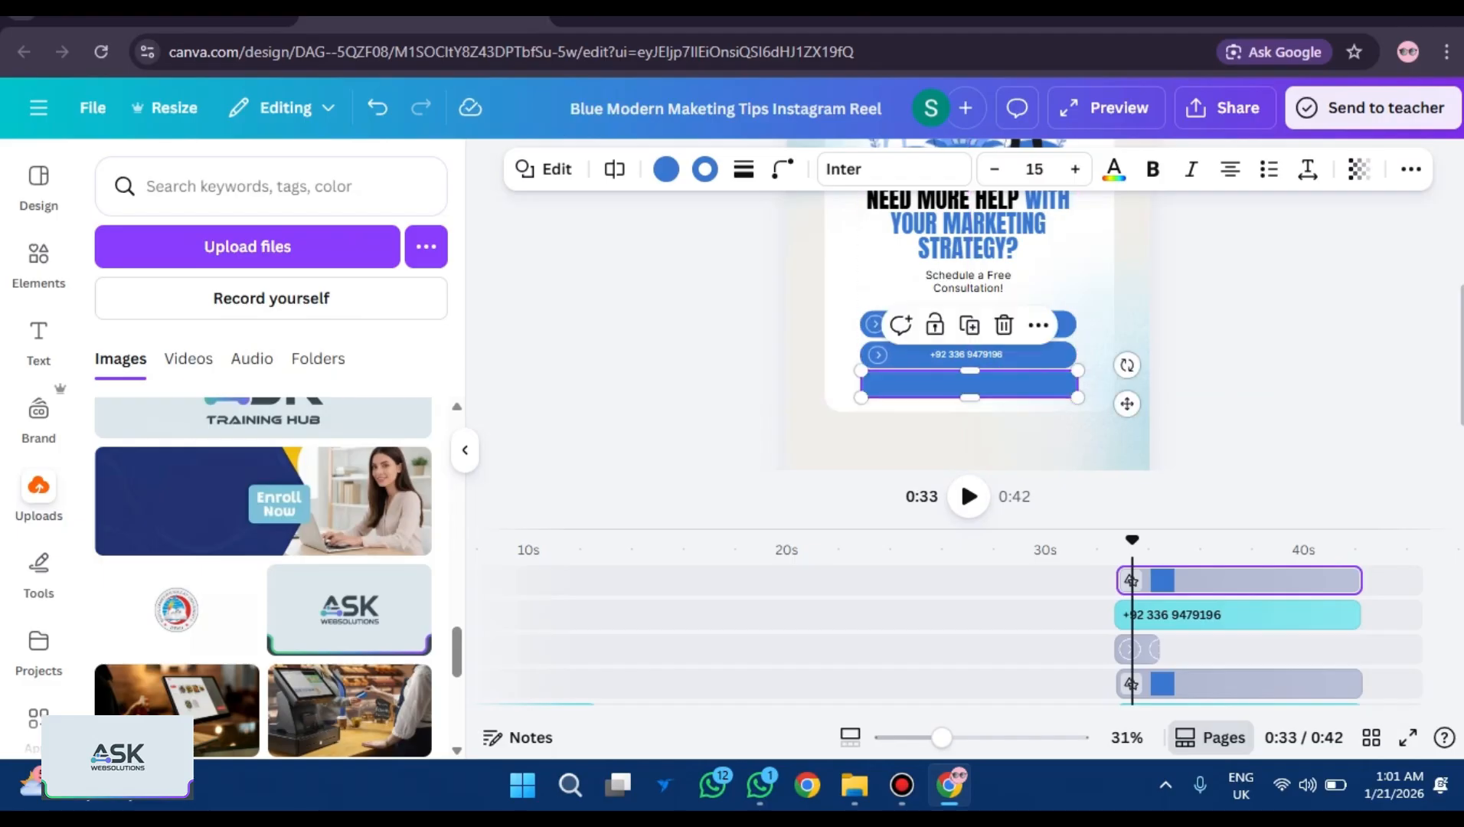
{"action": "left_click_drag", "start_coordinate": [972, 384], "coordinate": [970, 389]}
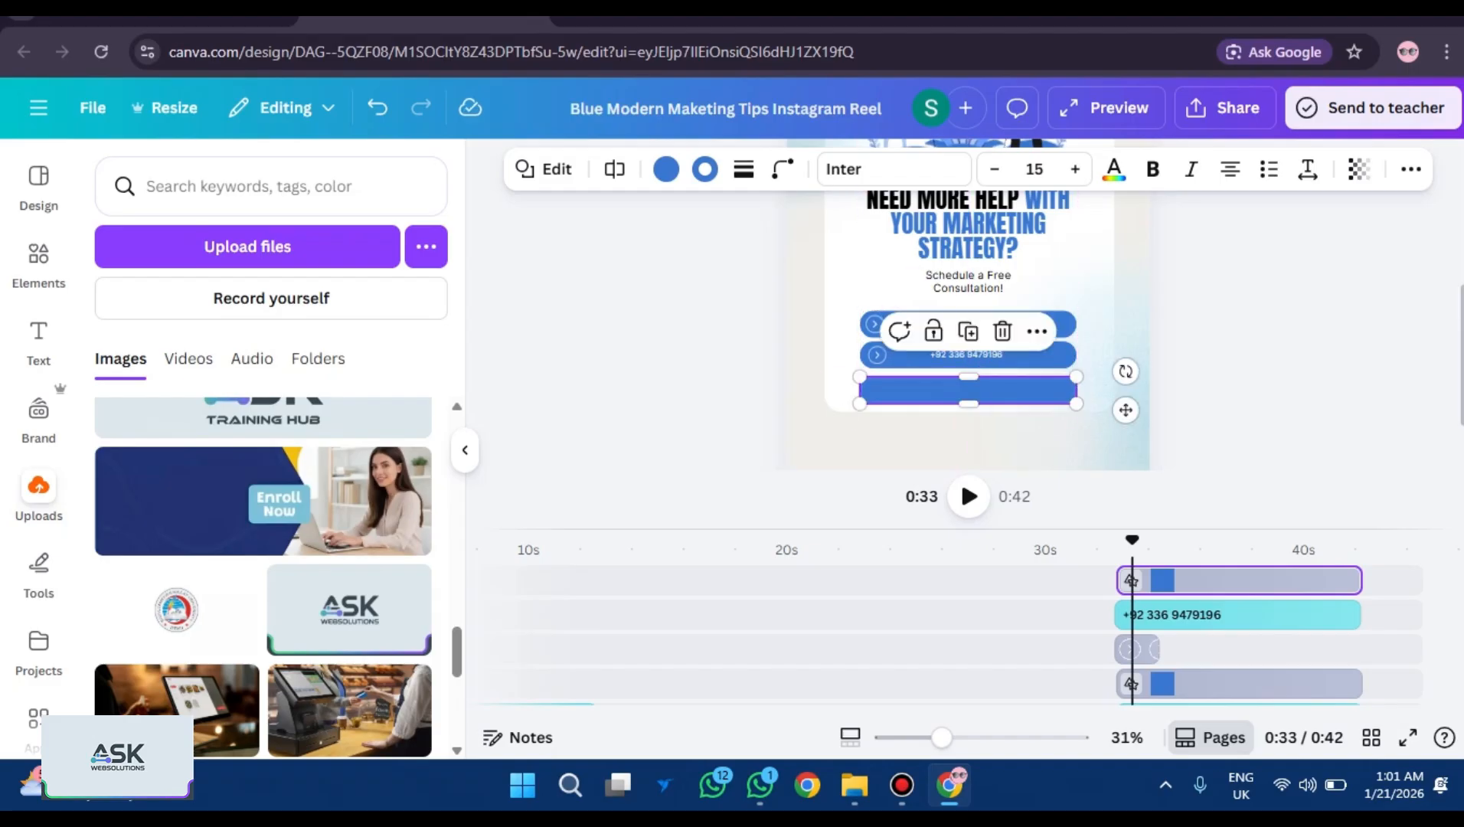
{"action": "key", "text": "Escape"}
{"action": "left_click", "coordinate": [970, 389]}
{"action": "left_click_drag", "start_coordinate": [970, 390], "coordinate": [970, 387]}
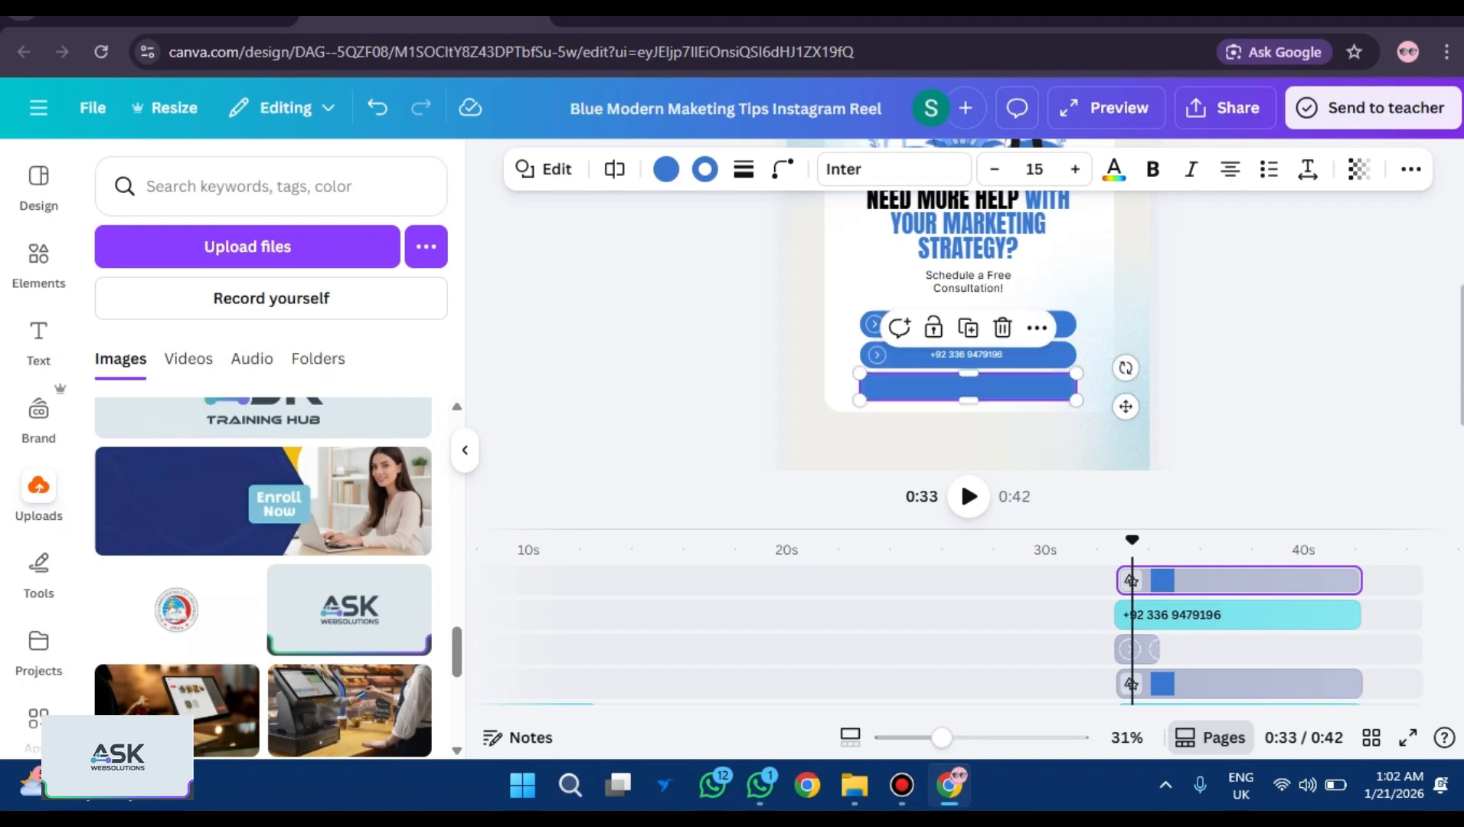
{"action": "key", "text": "Escape"}
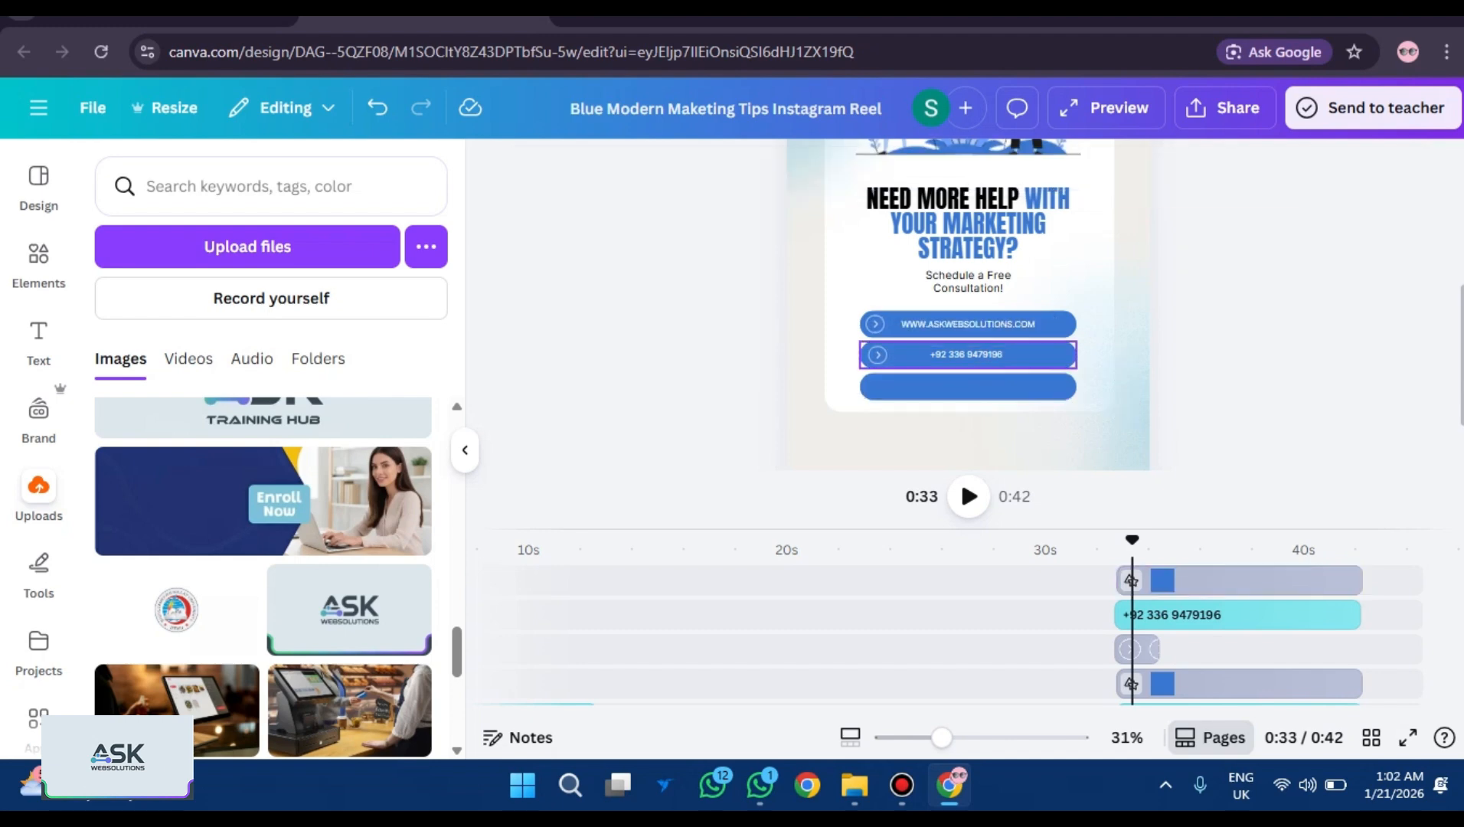
Paste a copy of the phone-number text and position it on the third button.
{"action": "left_click", "coordinate": [886, 351]}
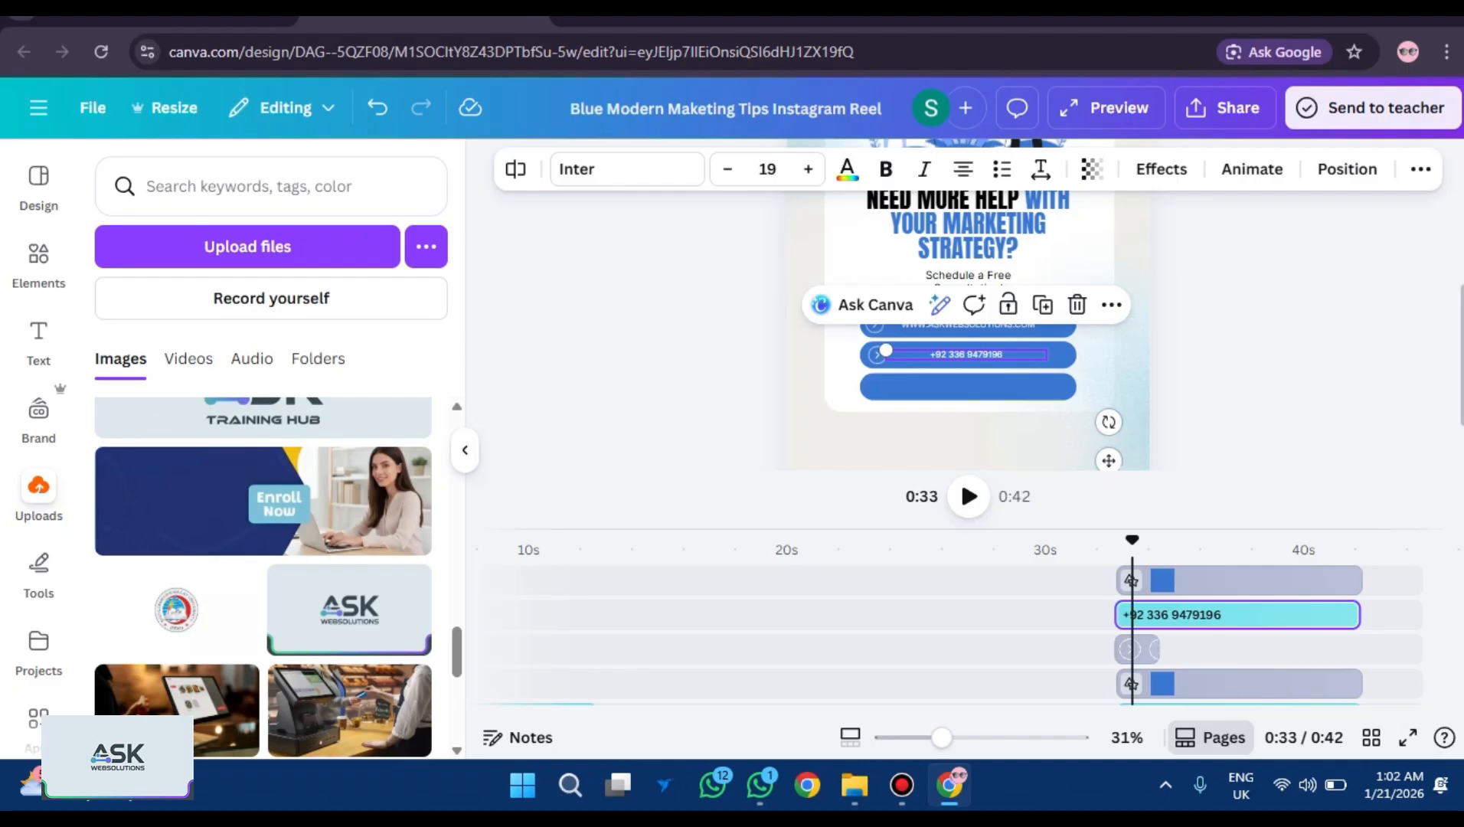
{"action": "left_click", "coordinate": [968, 387]}
{"action": "key", "text": "ctrl+v"}
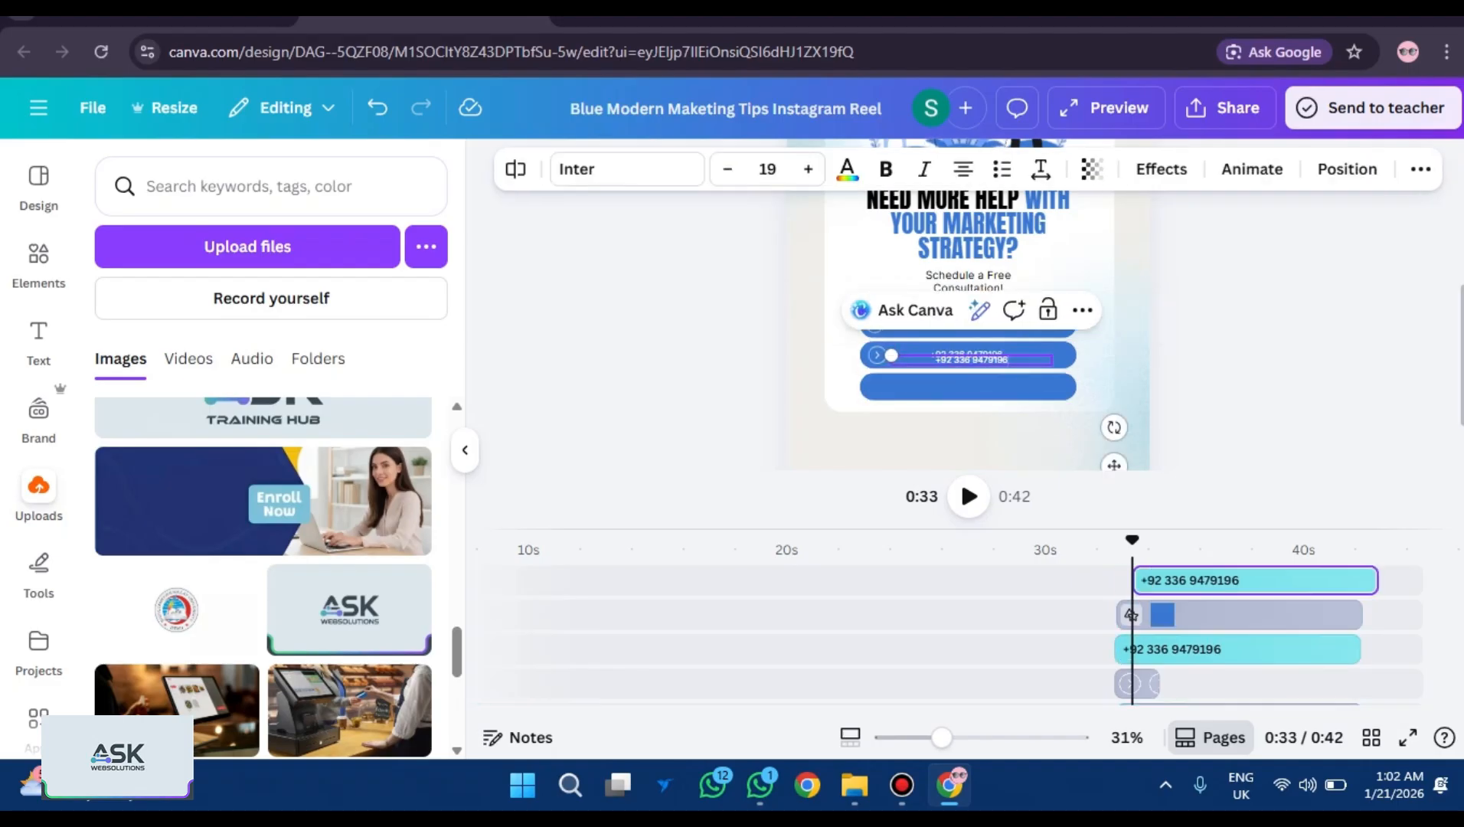
{"action": "key", "text": "Escape"}
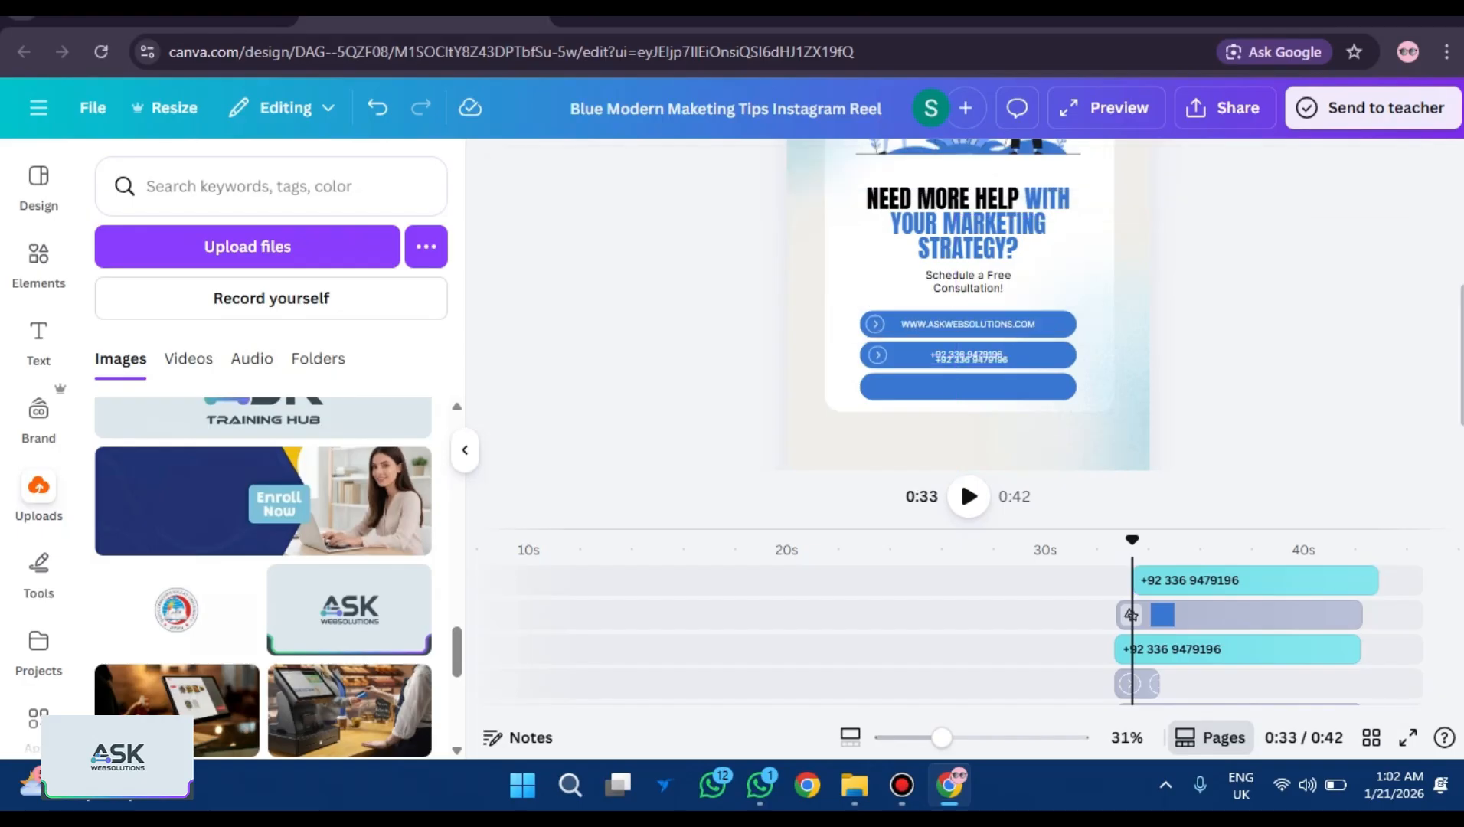
{"action": "left_click", "coordinate": [971, 359]}
{"action": "left_click_drag", "start_coordinate": [971, 359], "coordinate": [971, 368]}
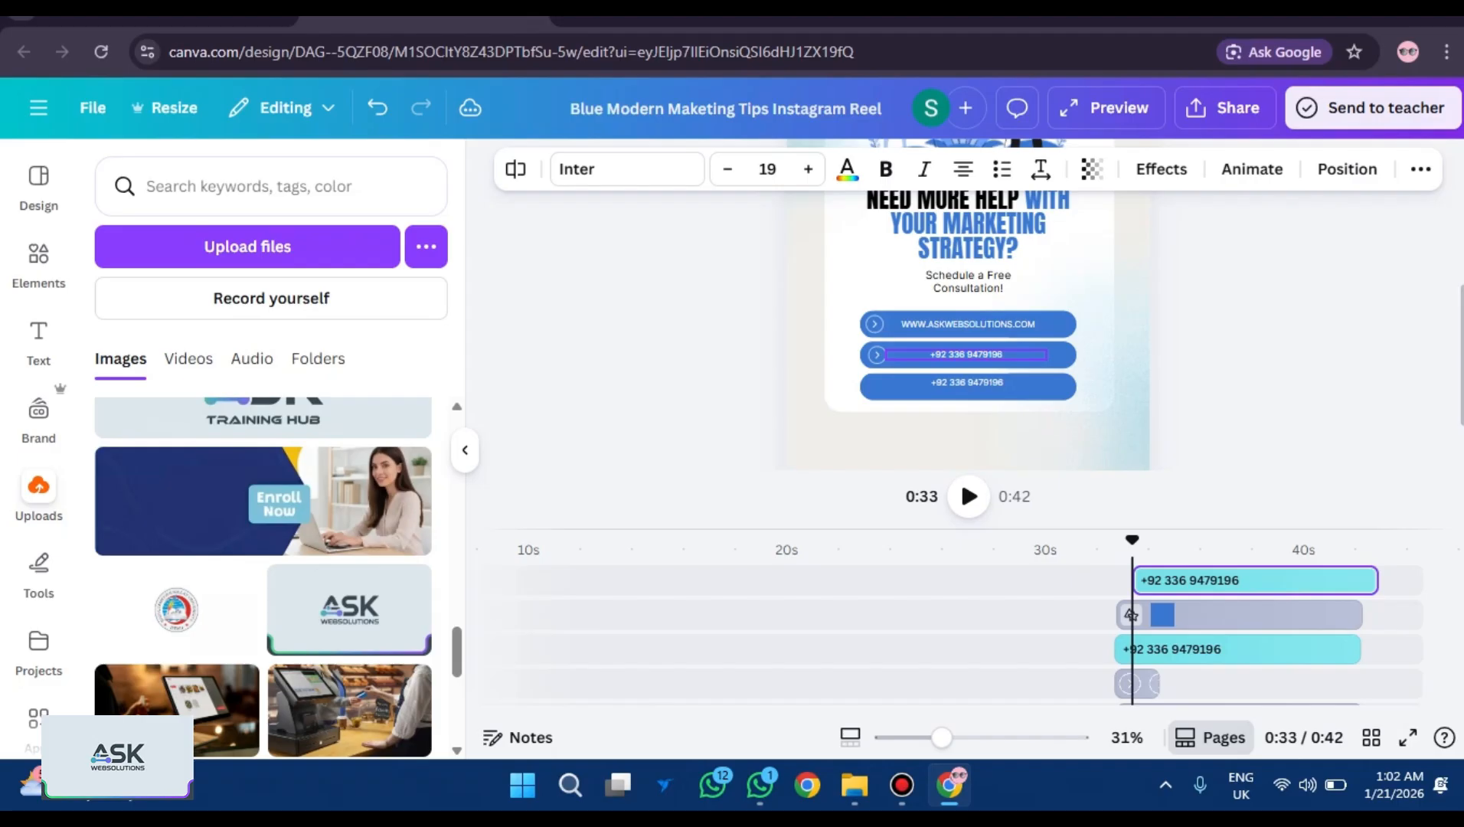
{"action": "left_click_drag", "start_coordinate": [969, 382], "coordinate": [969, 385]}
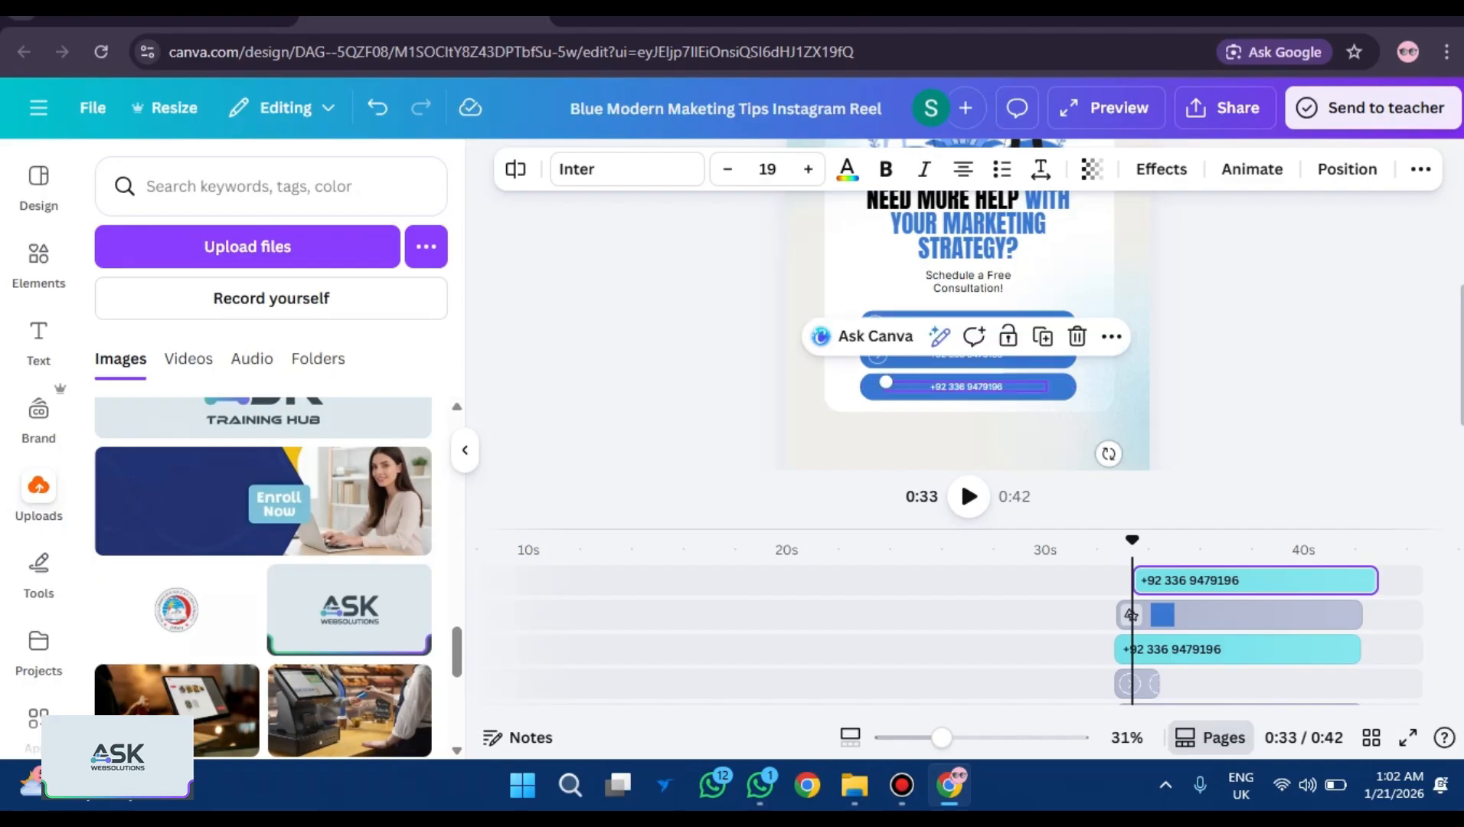
Replace the copied phone number on the third button with the company e-mail address.
{"action": "triple_click", "coordinate": [969, 386]}
{"action": "key", "text": "BackSpace"}
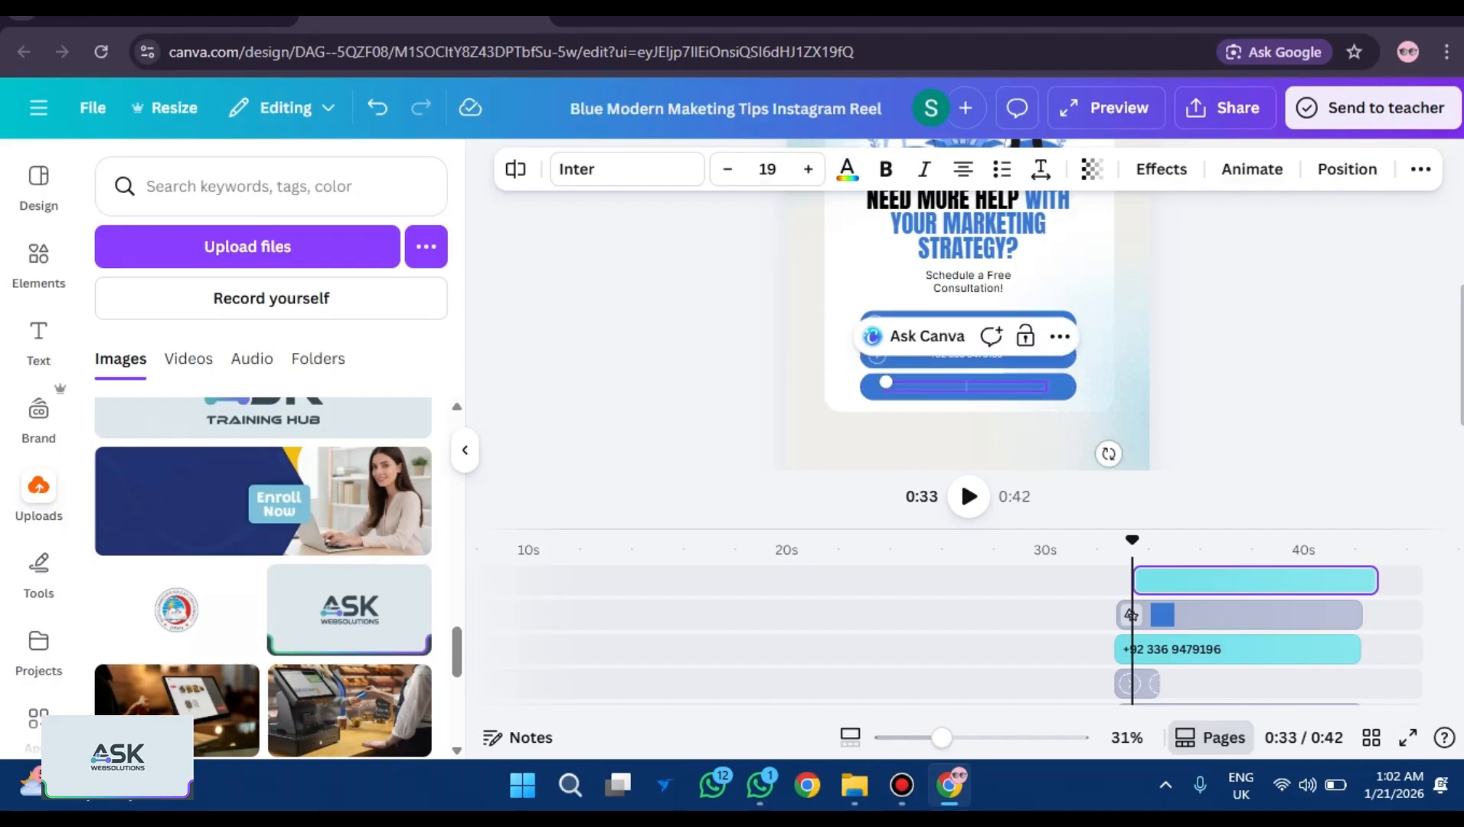
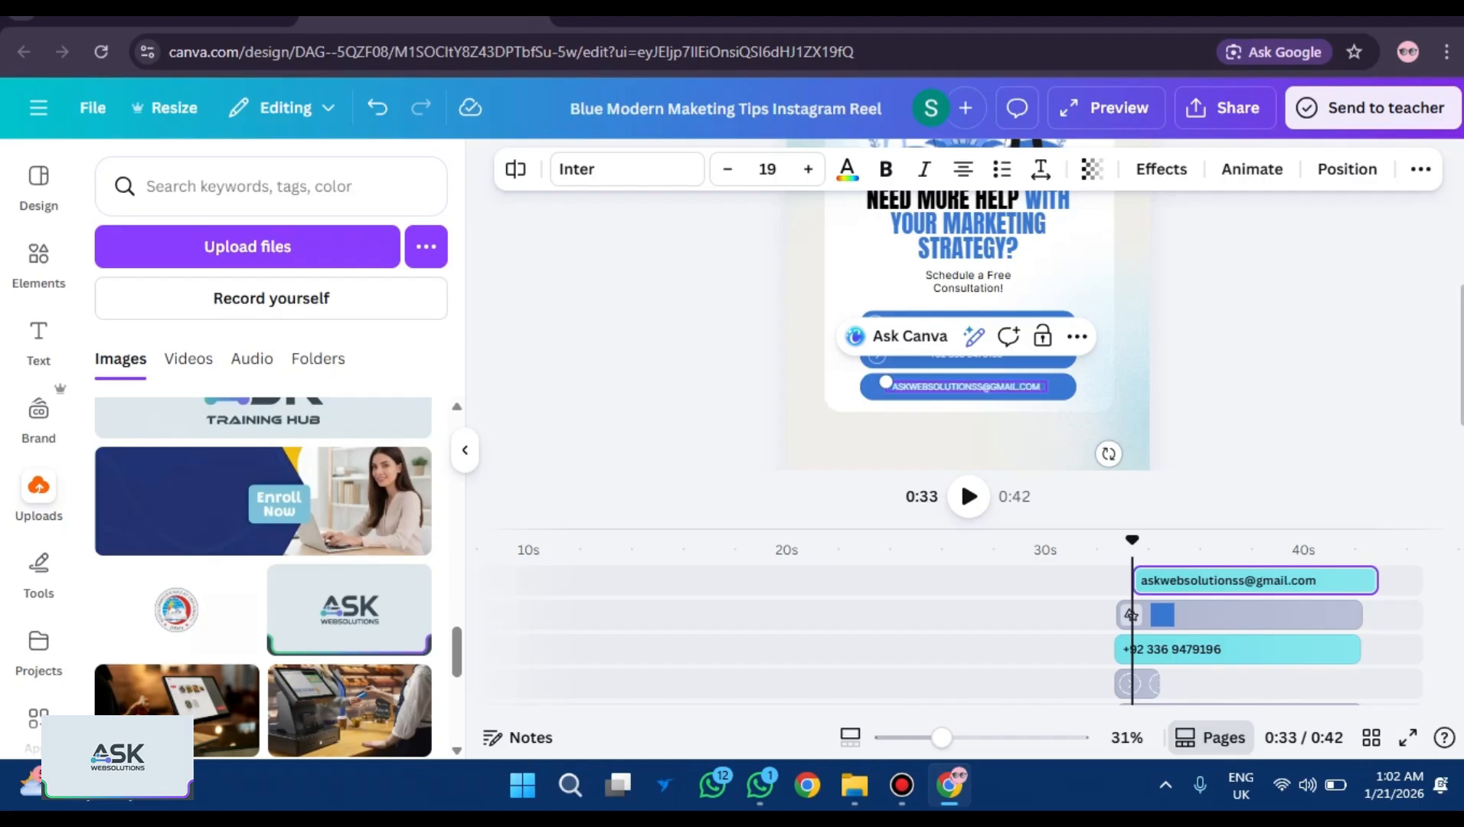
{"action": "key", "text": "Escape"}
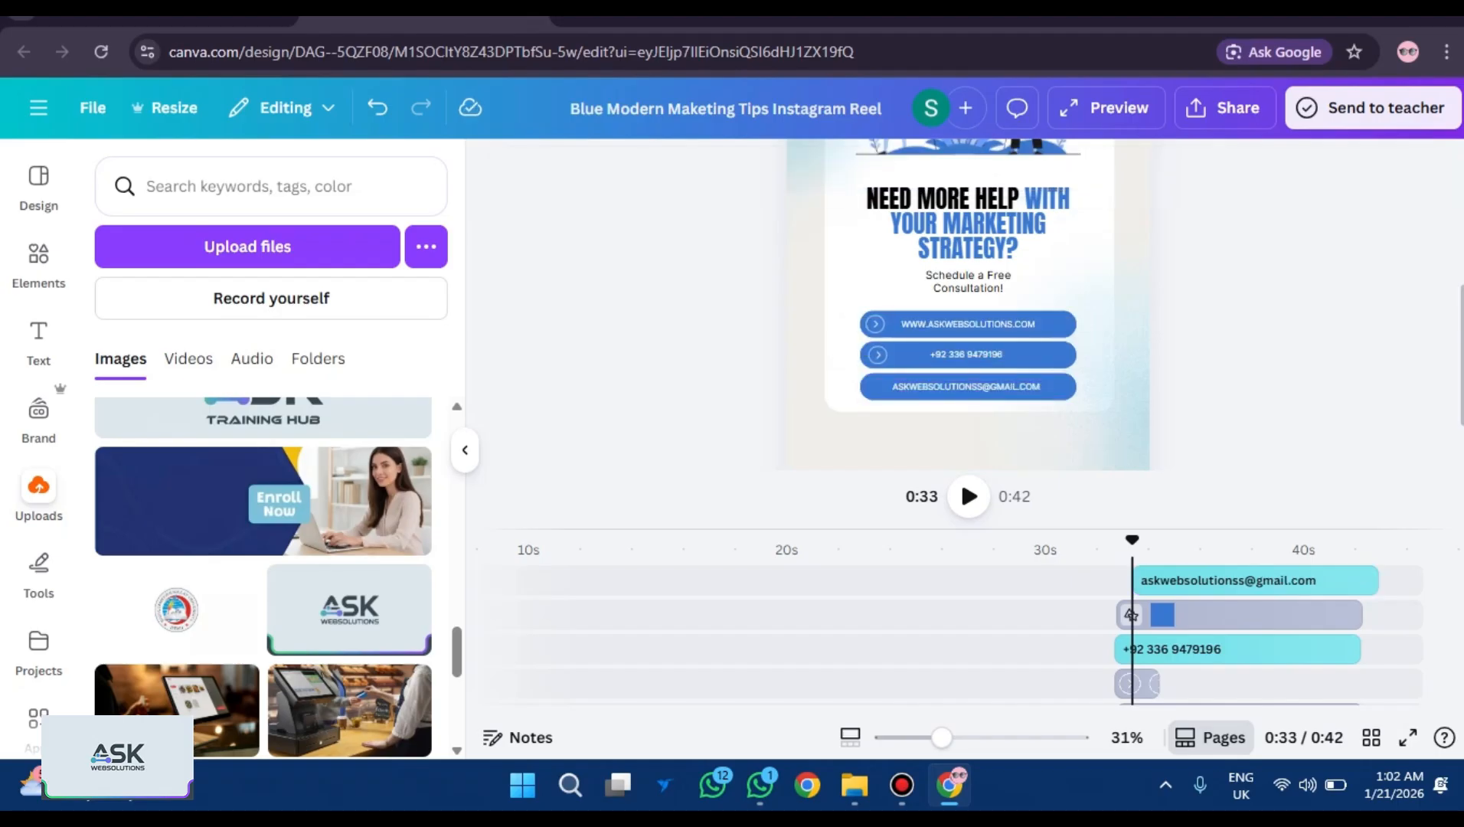
{"action": "left_click", "coordinate": [878, 354]}
Paste the phone button's arrow icon onto the e-mail button's left end and nudge the e-mail text right.
{"action": "left_click", "coordinate": [1130, 614]}
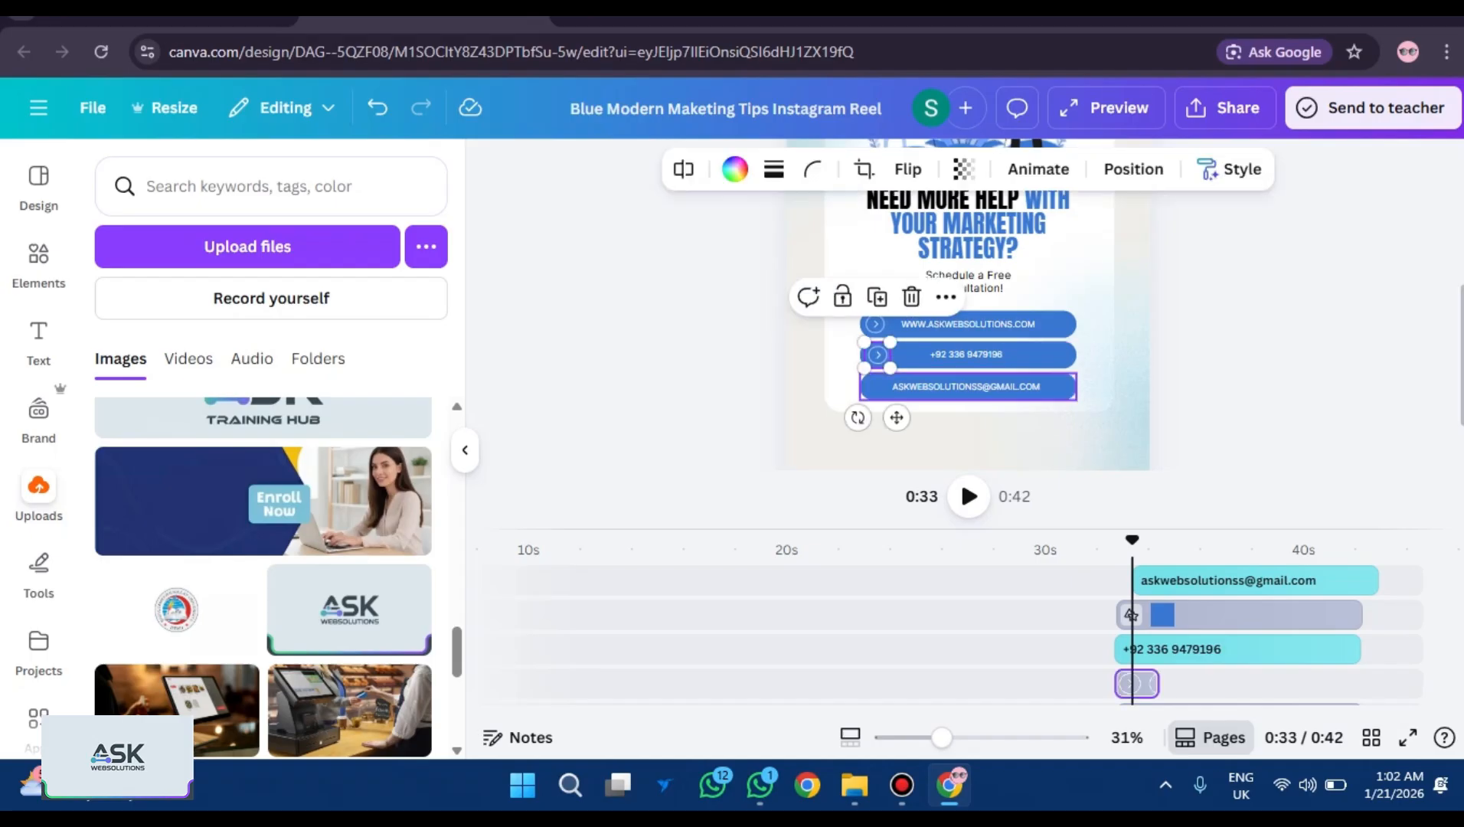
{"action": "key", "text": "ctrl+v"}
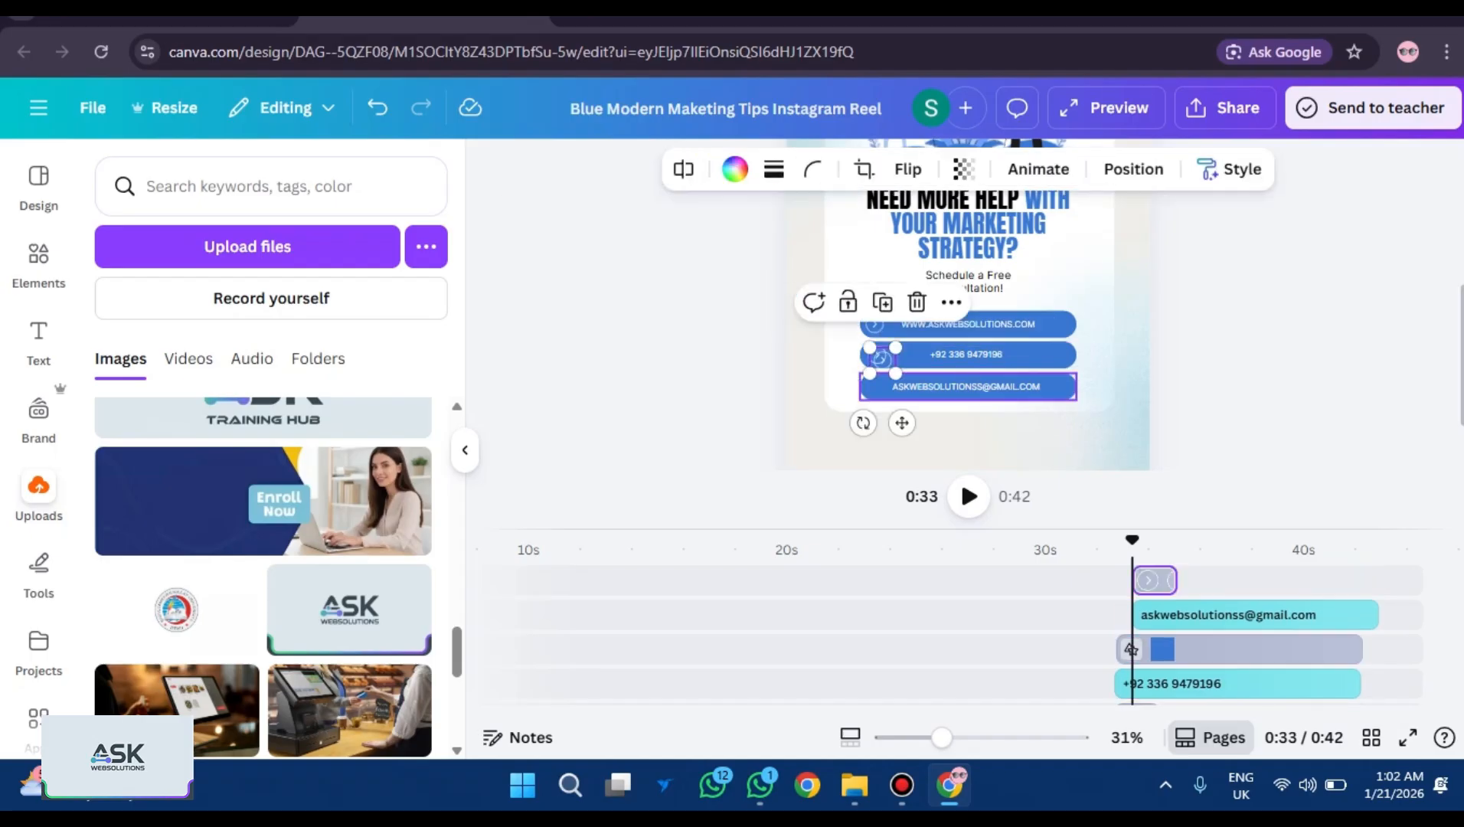
{"action": "left_click_drag", "start_coordinate": [880, 358], "coordinate": [878, 386]}
{"action": "left_click", "coordinate": [959, 475]}
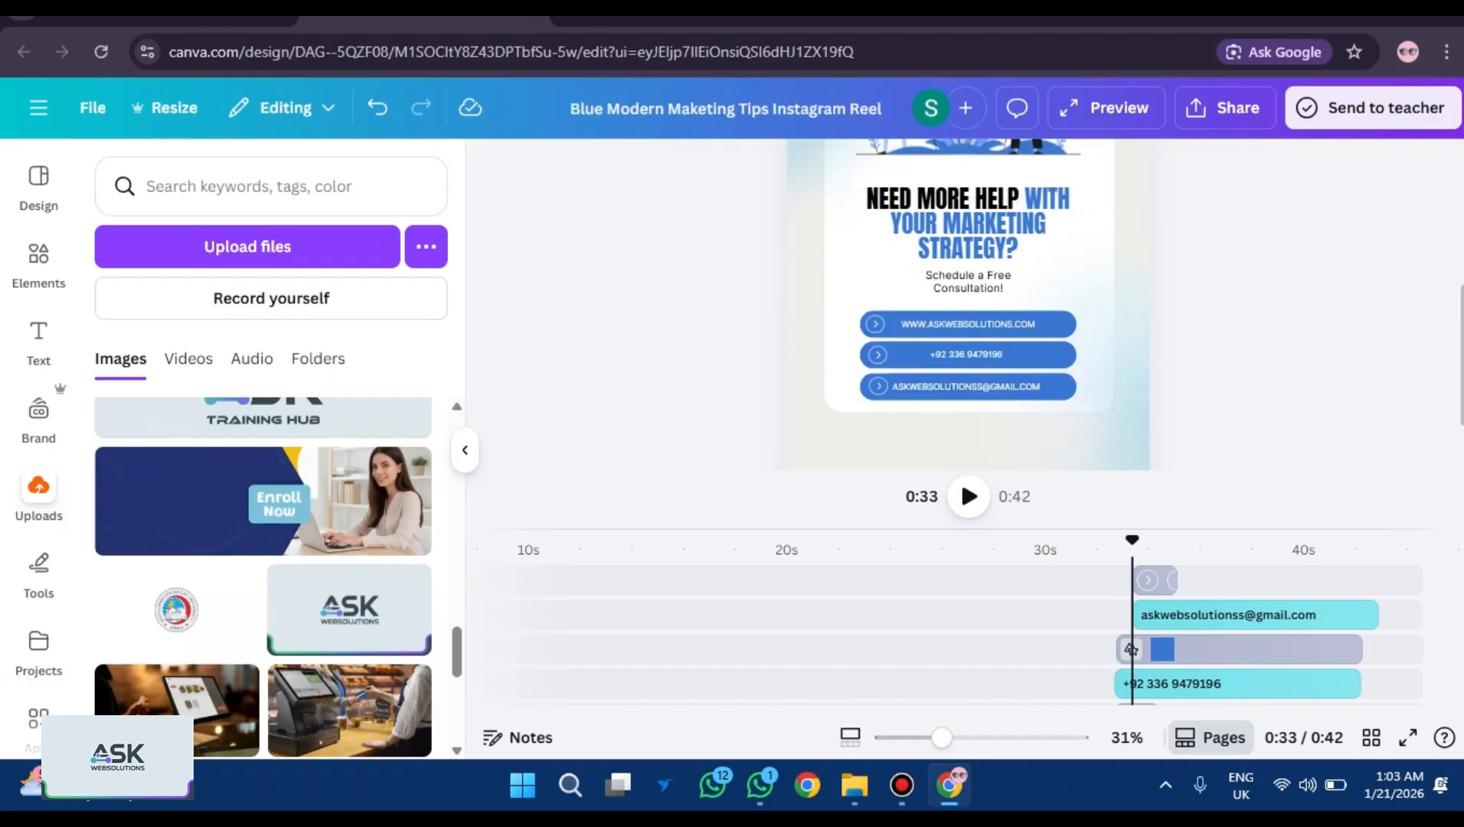
{"action": "left_click", "coordinate": [888, 386]}
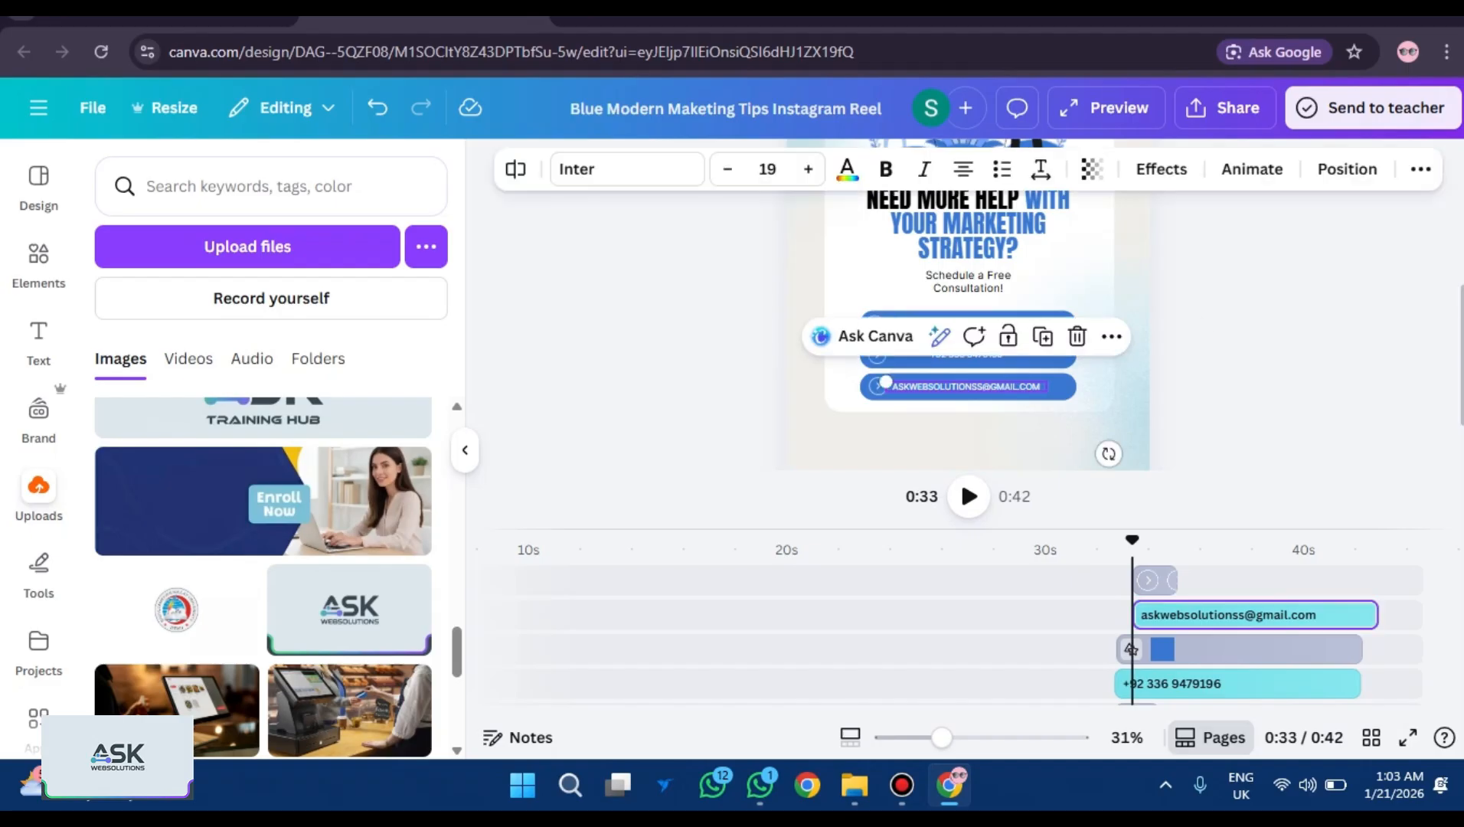
{"action": "left_click", "coordinate": [888, 386]}
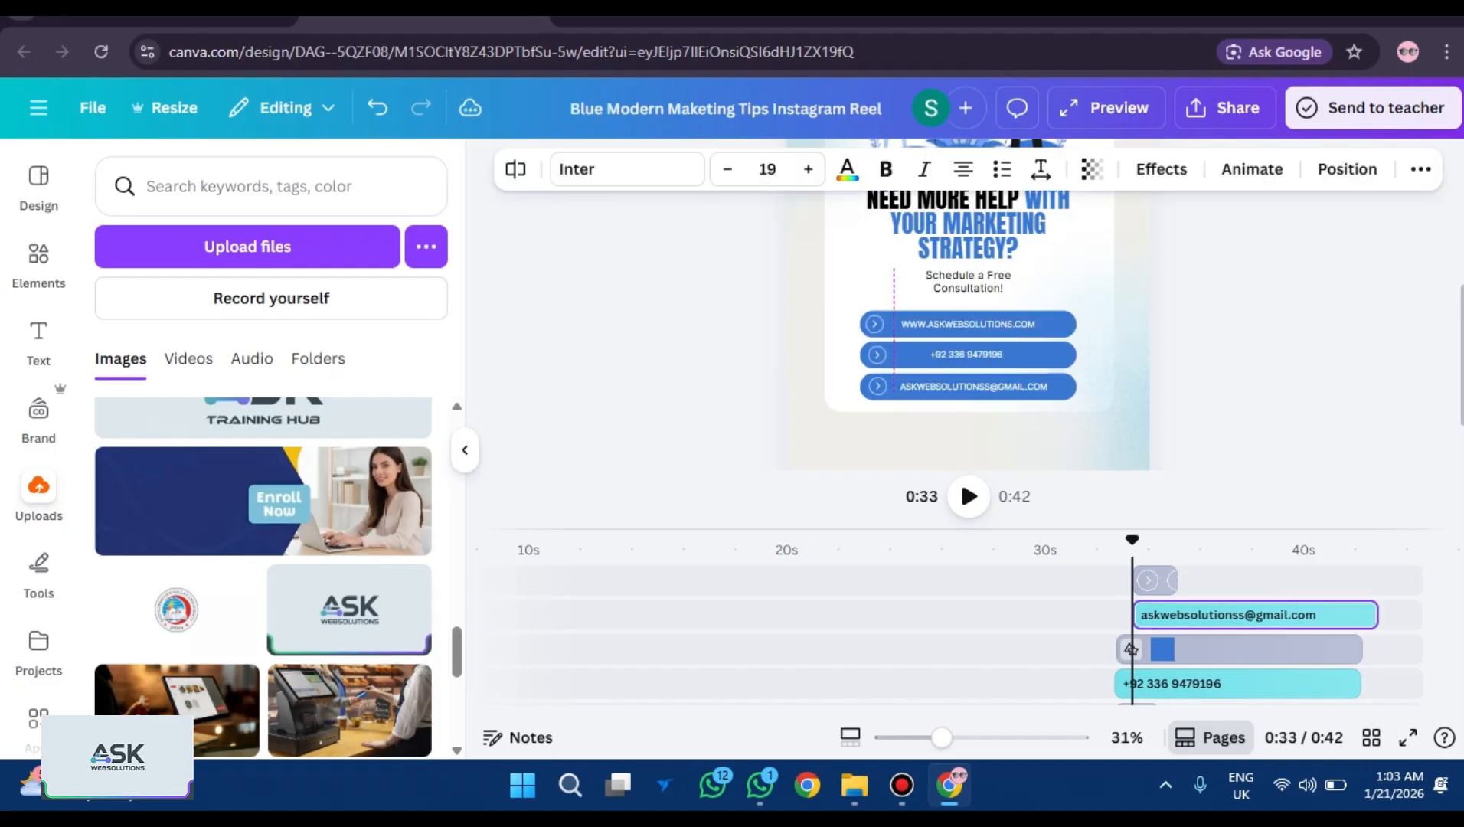
{"action": "key", "text": "Right"}
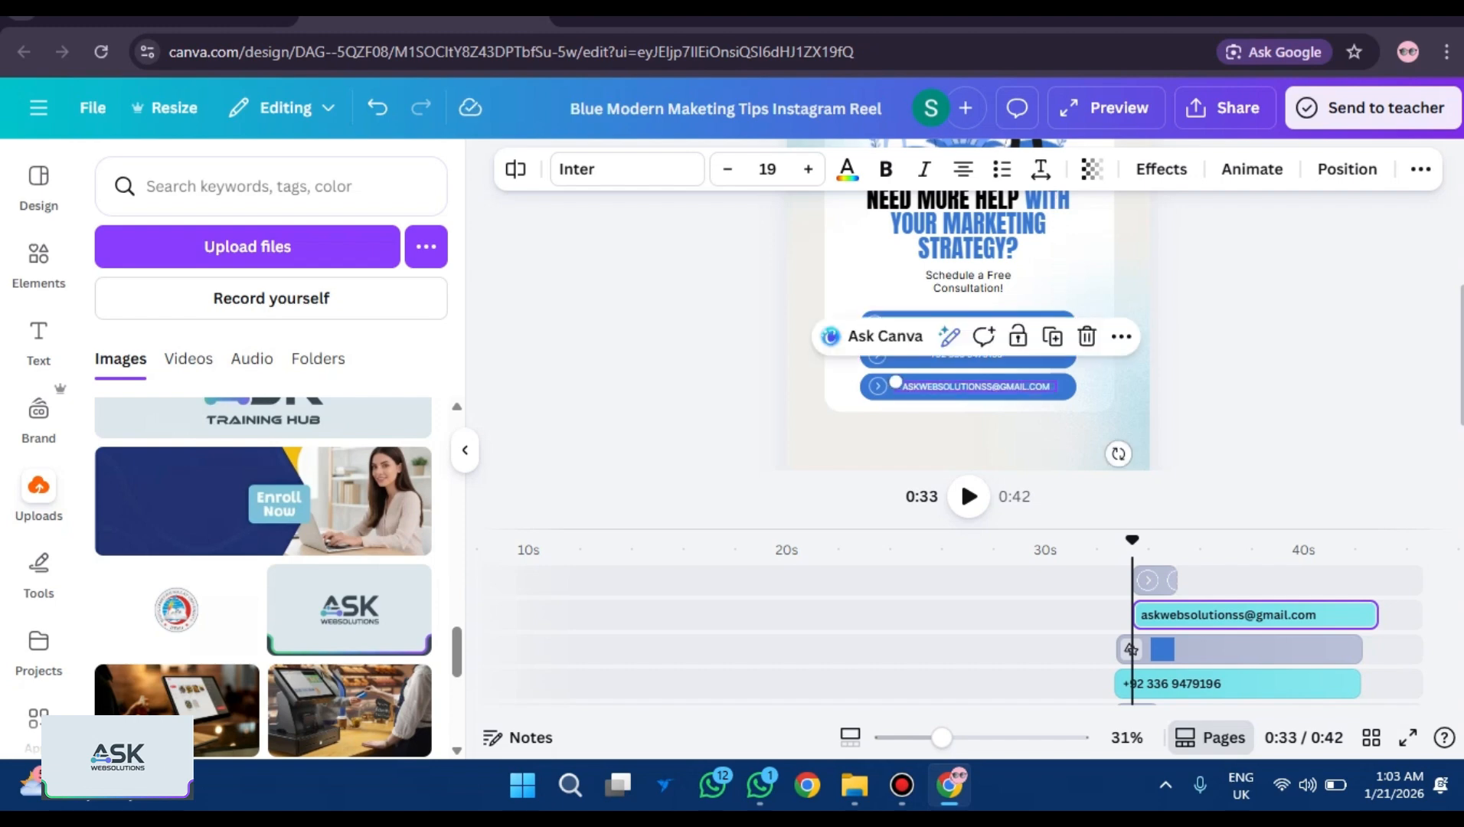
{"action": "key", "text": "Escape"}
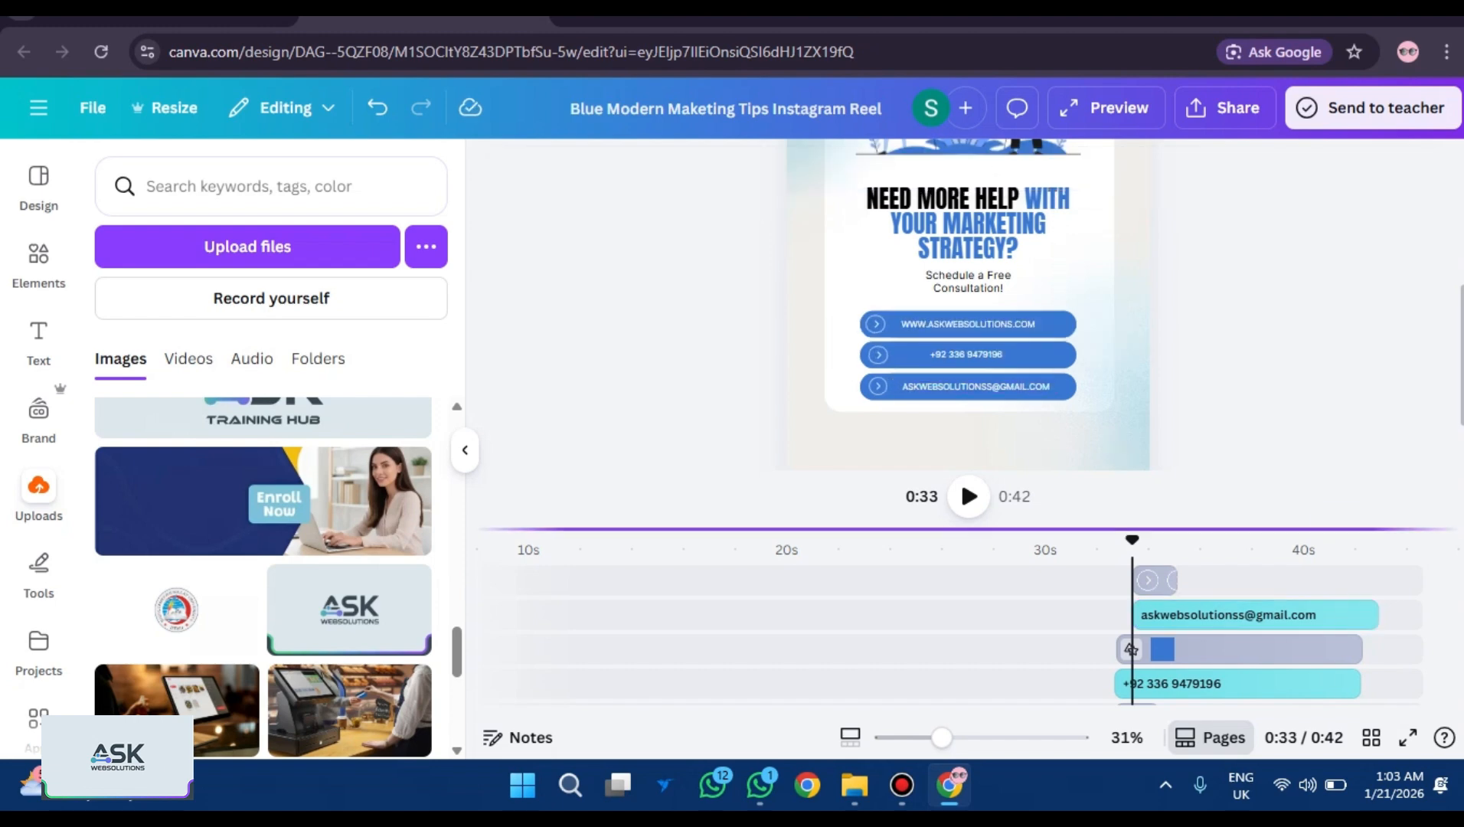
Trim the e-mail clip to start with the other contacts and end with the reel, then play full-screen.
{"action": "left_click", "coordinate": [1366, 615]}
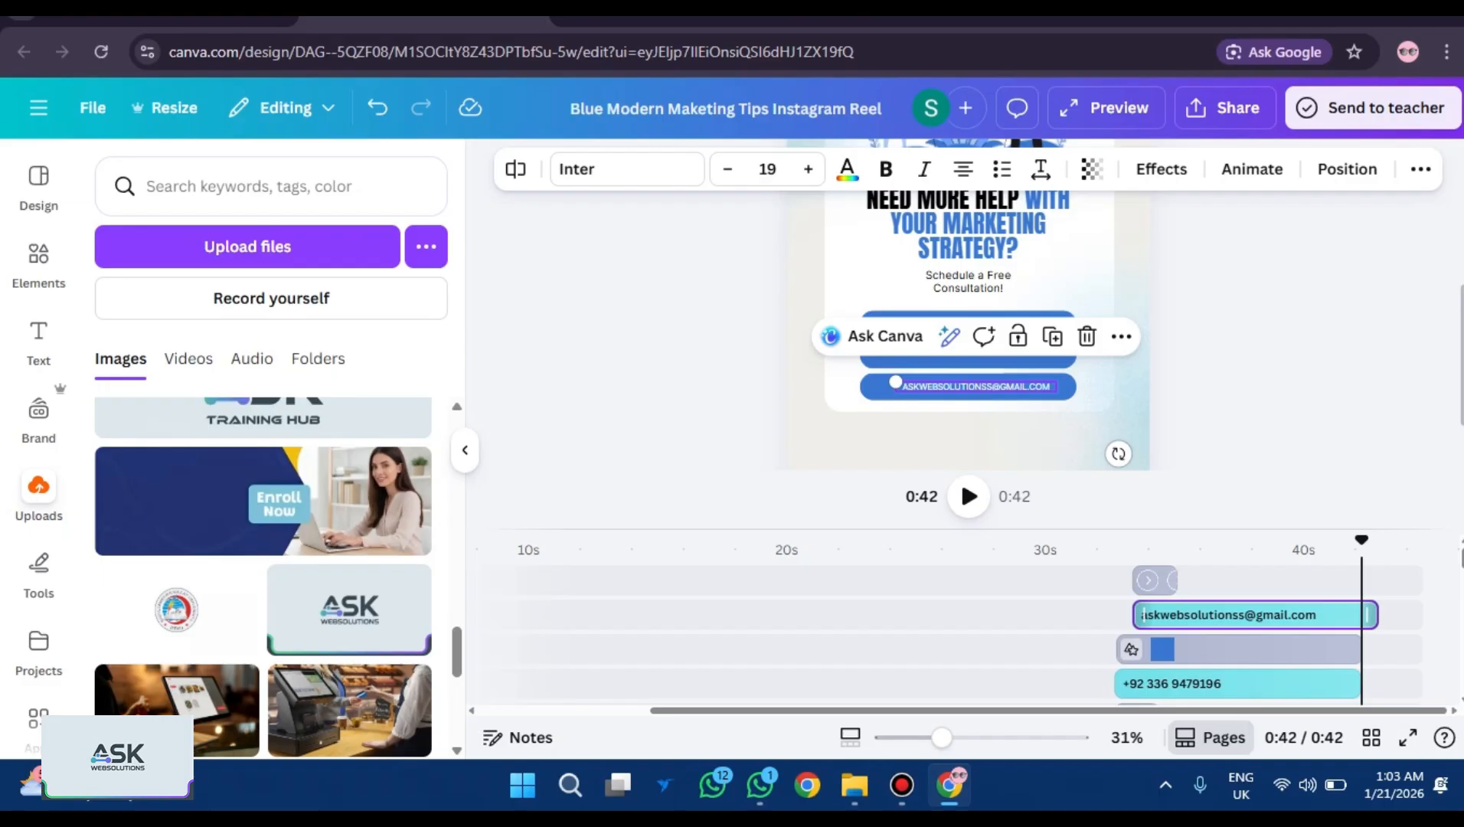
{"action": "left_click_drag", "start_coordinate": [1368, 615], "coordinate": [1359, 615]}
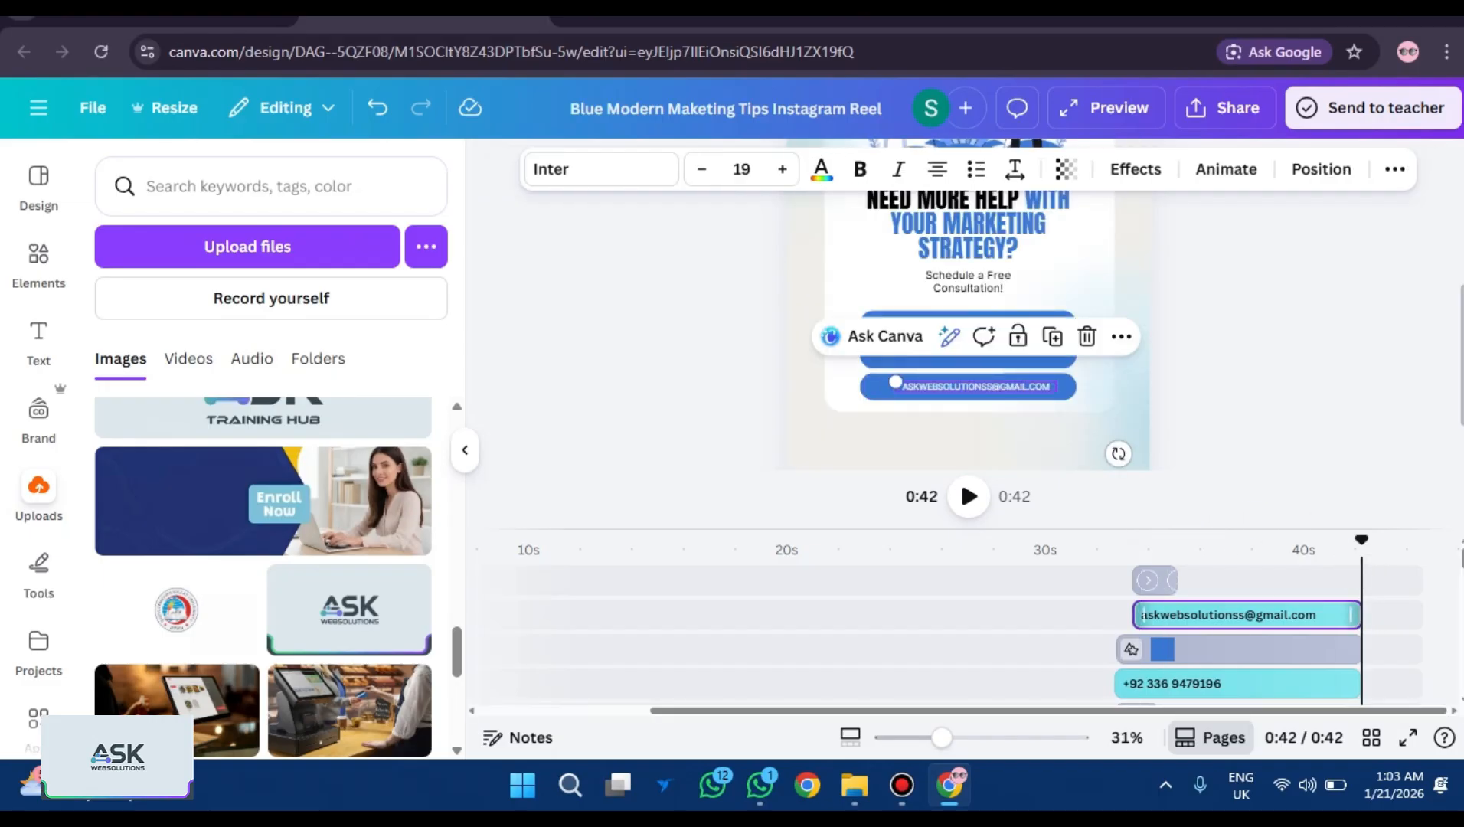
{"action": "left_click_drag", "start_coordinate": [1136, 615], "coordinate": [1118, 615]}
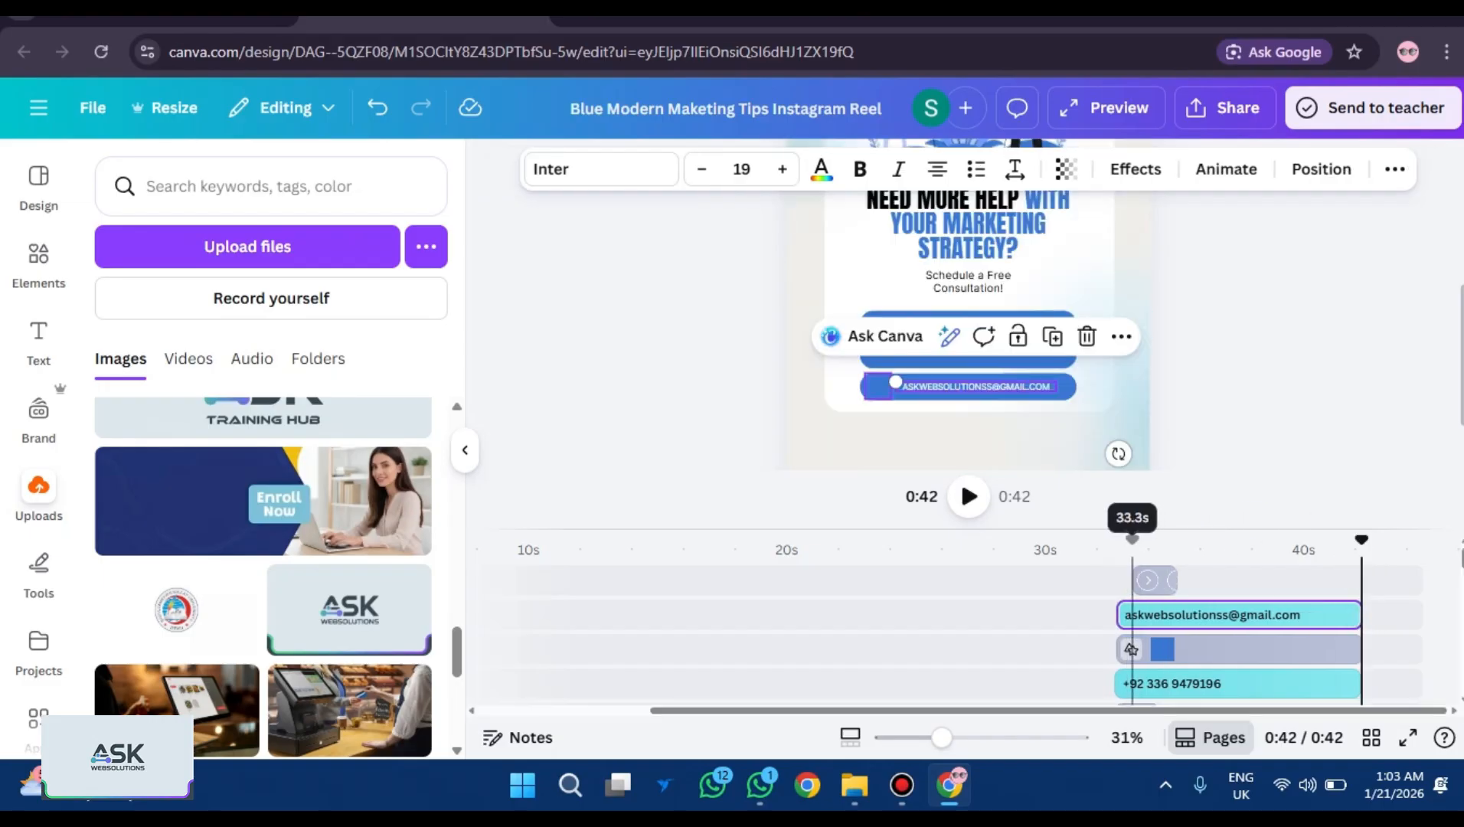
{"action": "left_click", "coordinate": [1143, 579]}
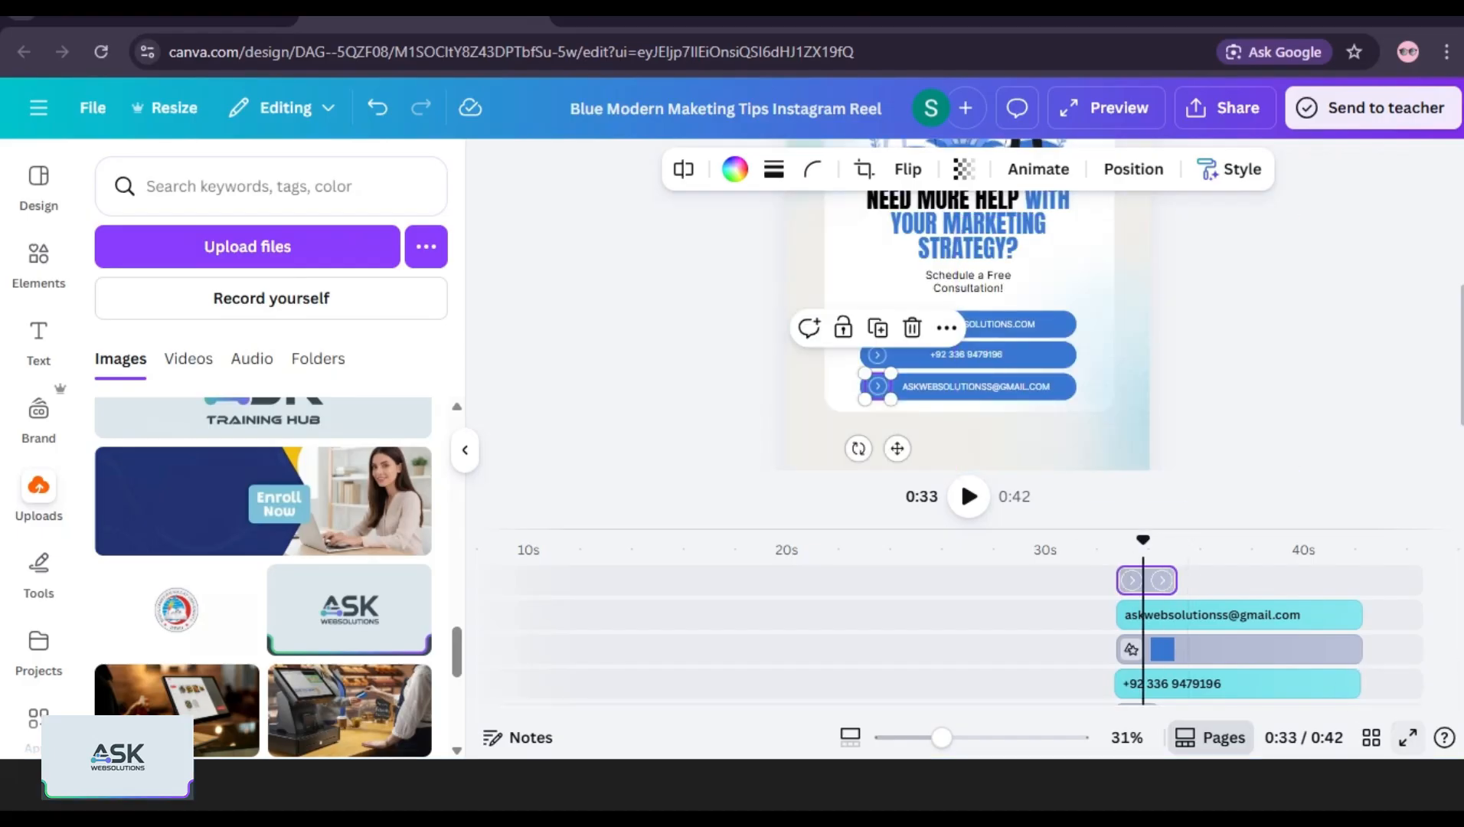
{"action": "left_click", "coordinate": [1408, 737]}
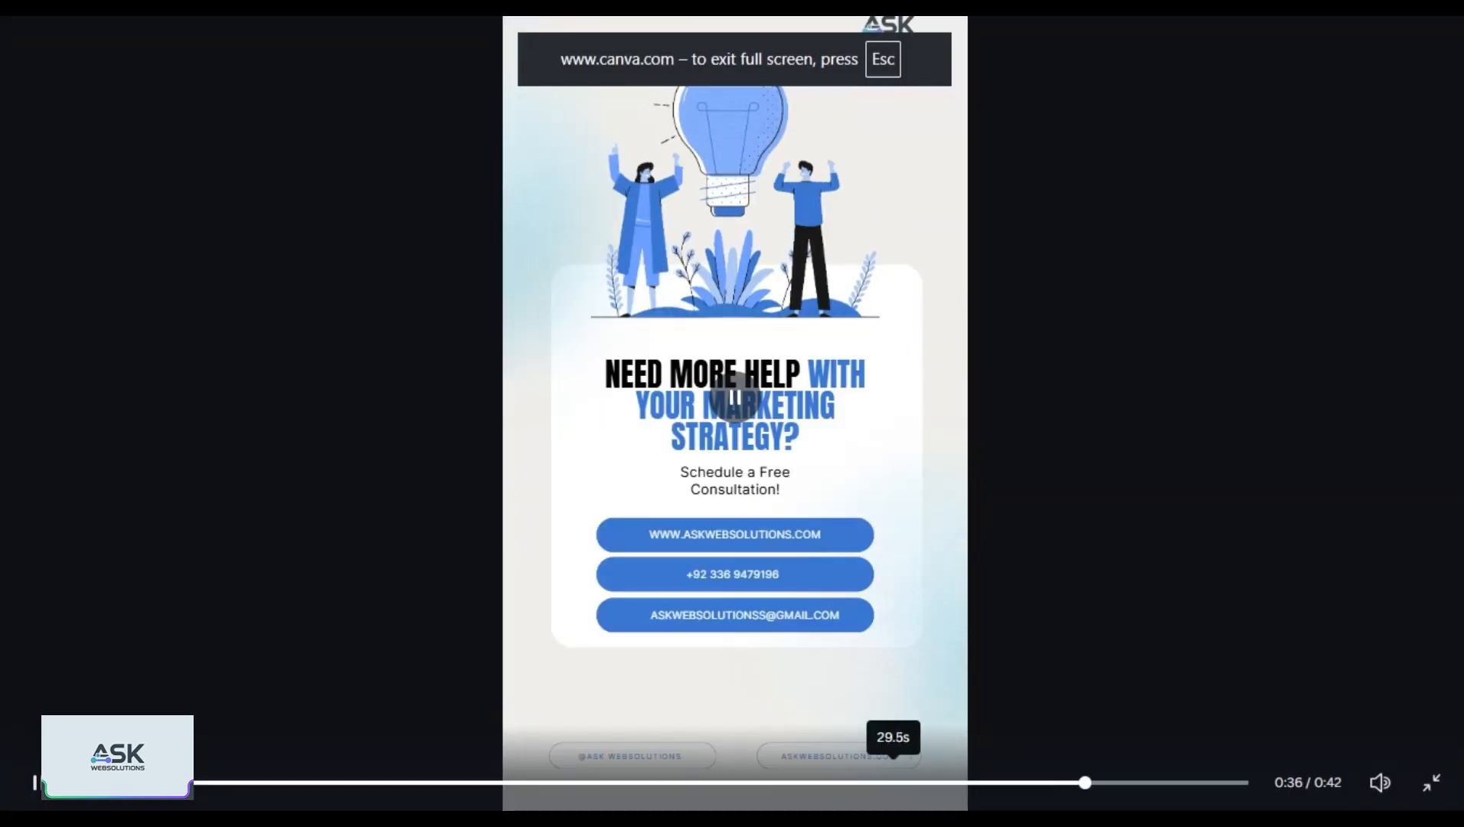
Replay the closing card from an earlier point in full screen, then close the preview.
{"action": "left_click", "coordinate": [891, 782]}
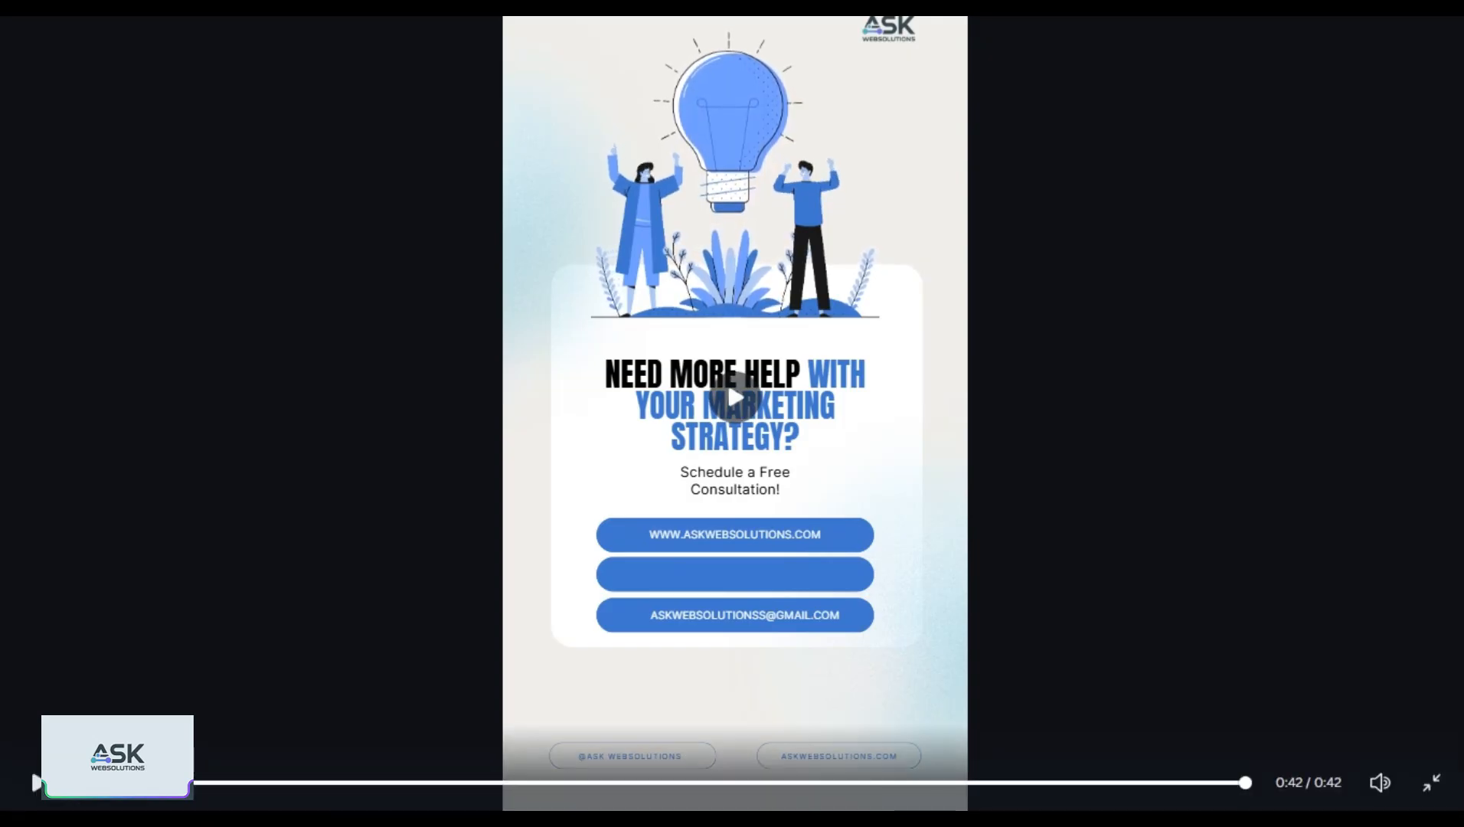
{"action": "key", "text": "Escape"}
{"action": "left_click", "coordinate": [46, 108]}
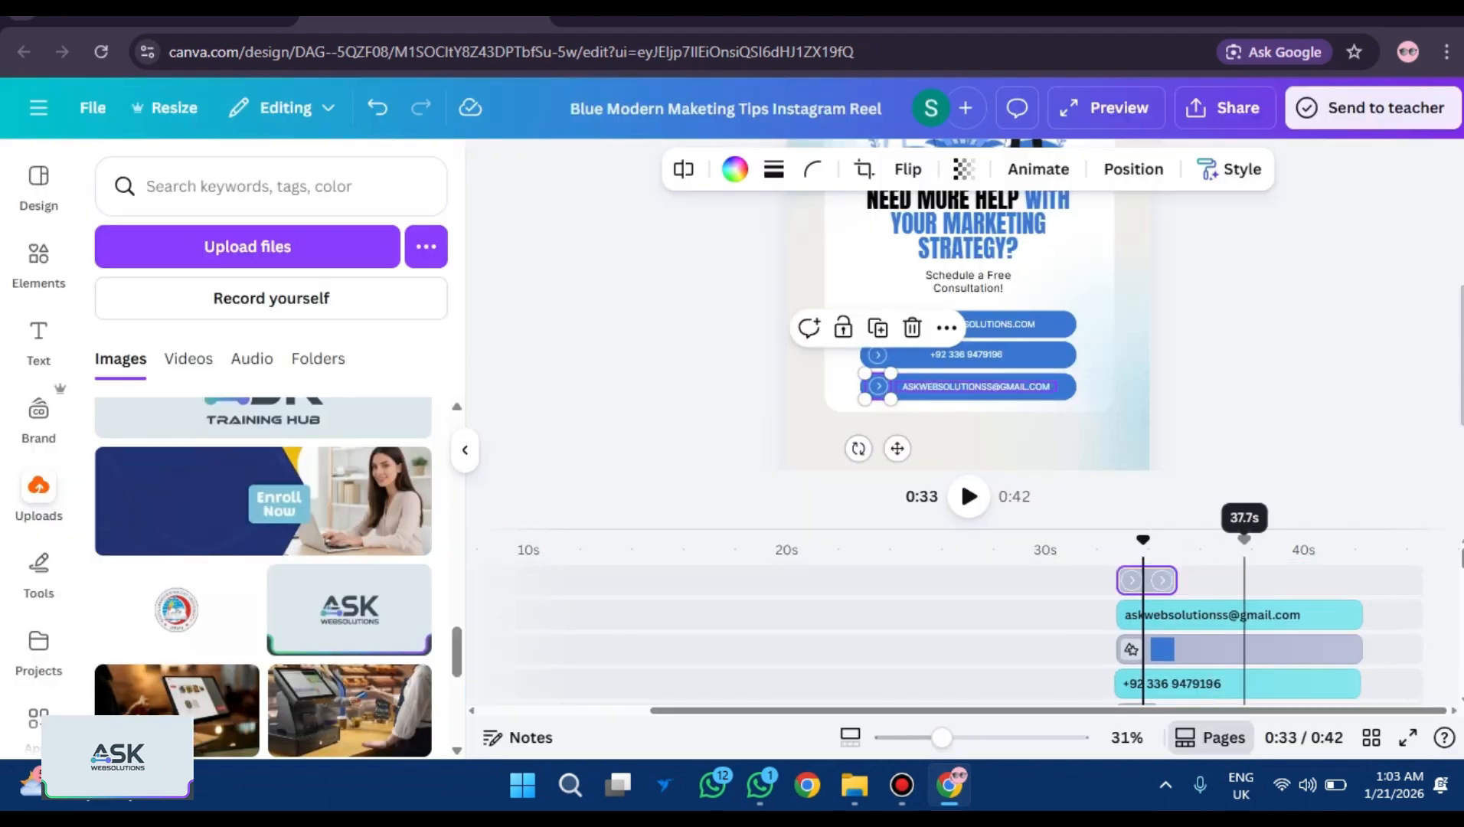
Extend the phone-number clip to about 9.5 seconds and replay the reel full-screen to 0:42.
{"action": "left_click", "coordinate": [1323, 683]}
{"action": "left_click_drag", "start_coordinate": [1351, 683], "coordinate": [1351, 683]}
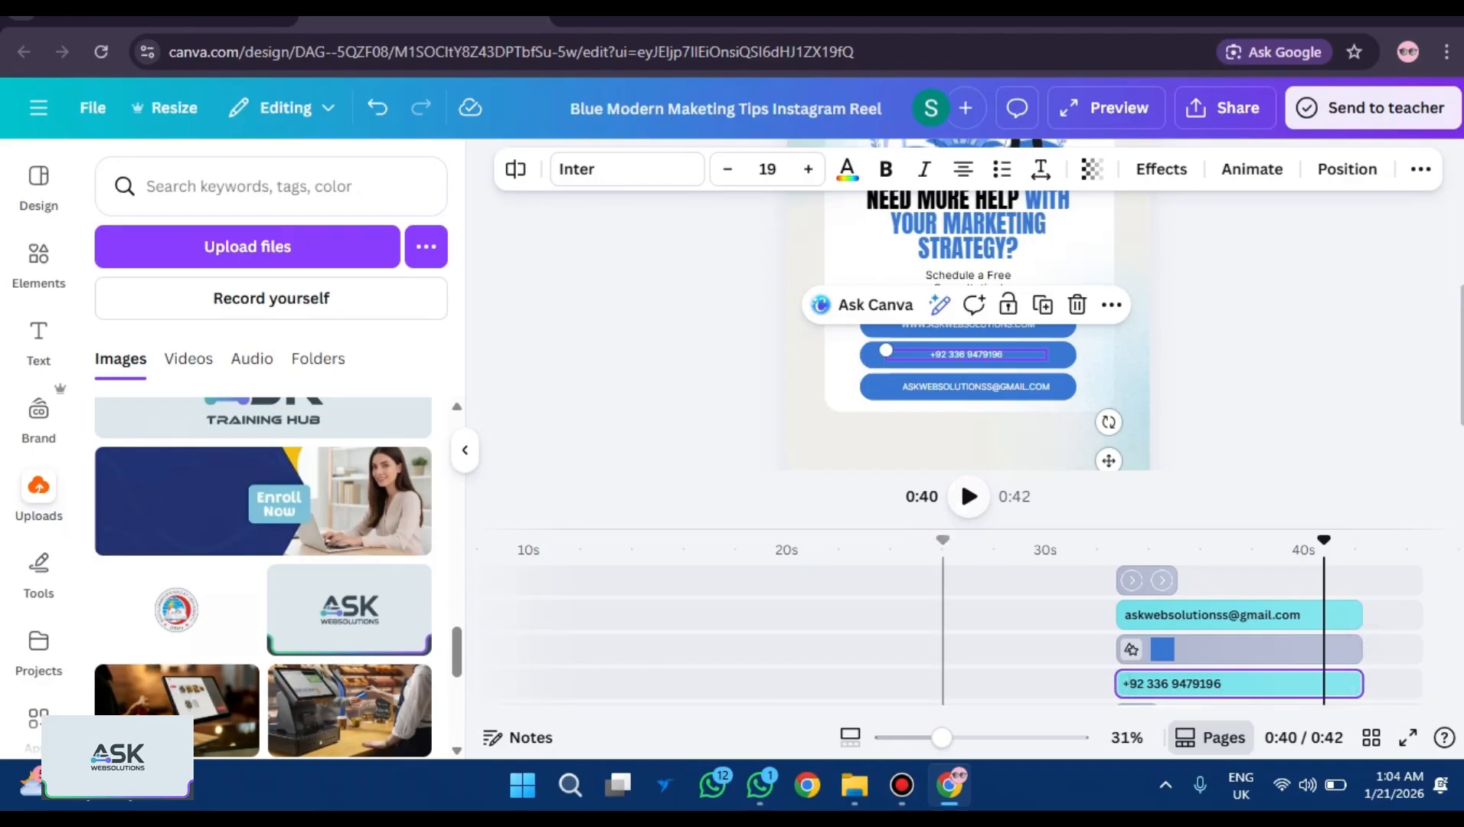
{"action": "left_click", "coordinate": [1407, 736]}
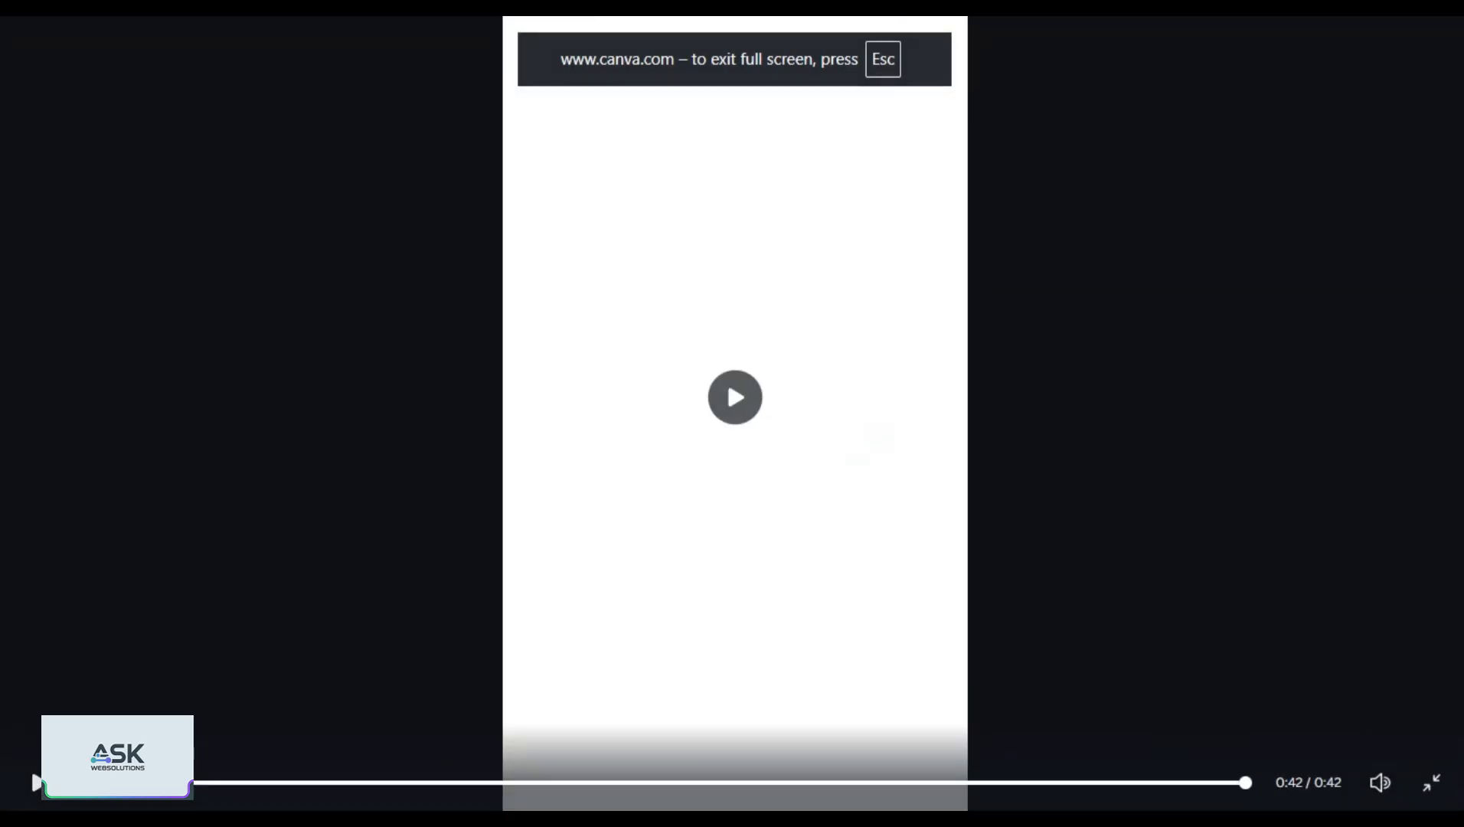
{"action": "key", "text": "Escape"}
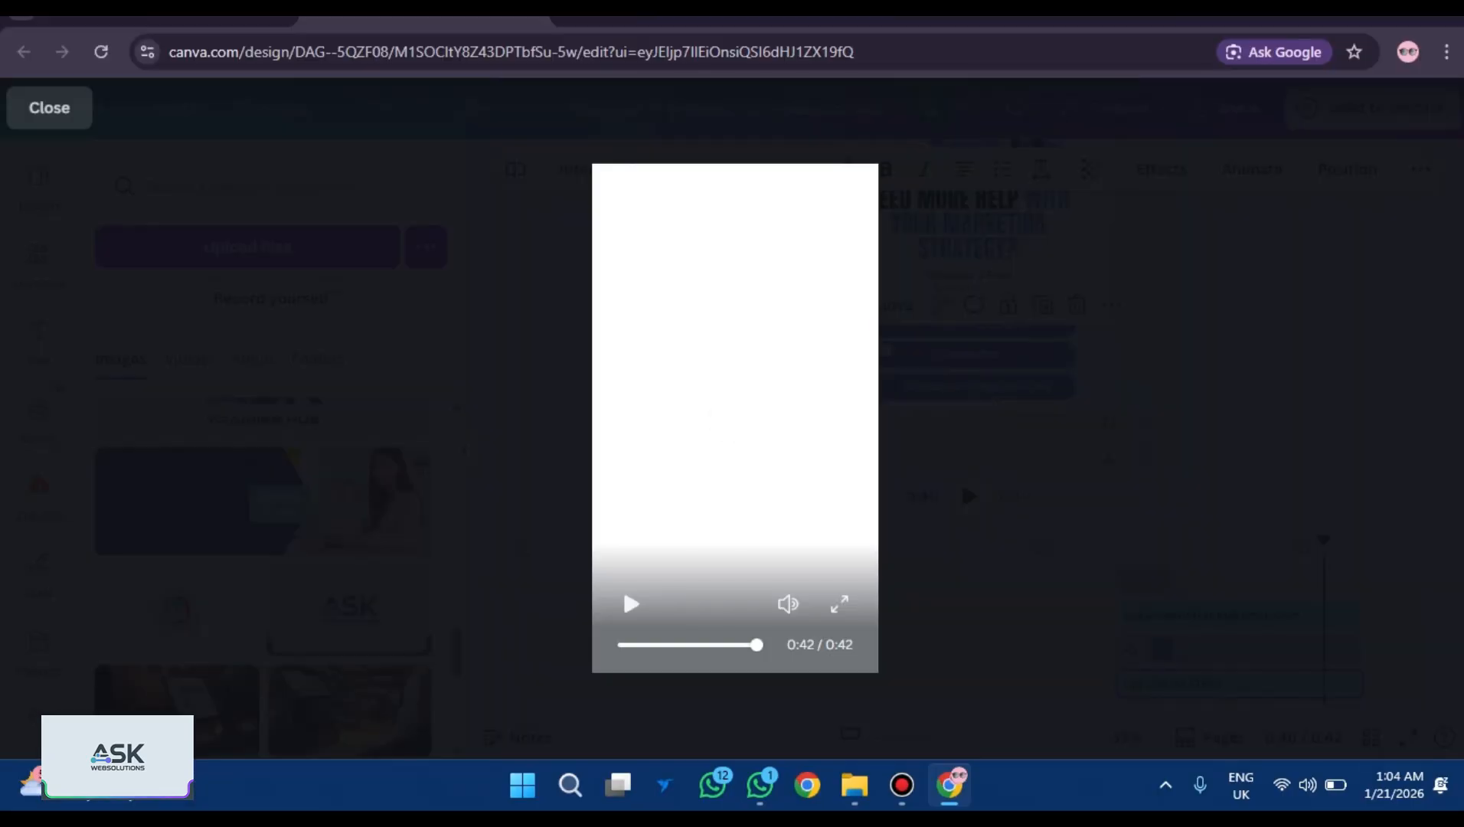
{"action": "key", "text": "Escape"}
Download the reel as a 1080p MP4 and open 'Blue Modern Maketing Tips Reel.mp4' from Chrome's downloads.
{"action": "scroll", "coordinate": [967, 329], "scroll_direction": "down", "scroll_amount": 1}
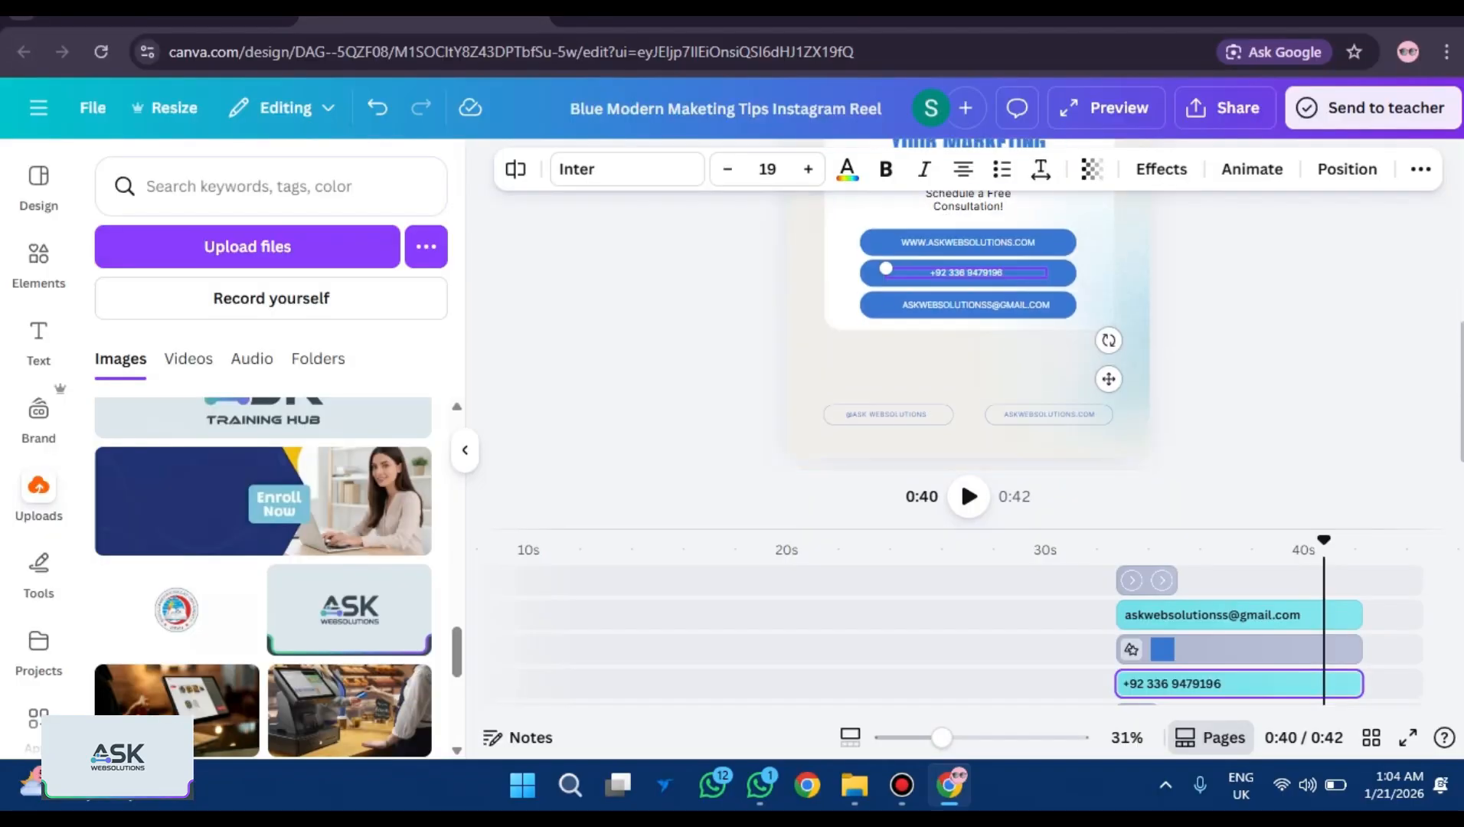
{"action": "scroll", "coordinate": [968, 329], "scroll_direction": "up", "scroll_amount": 5}
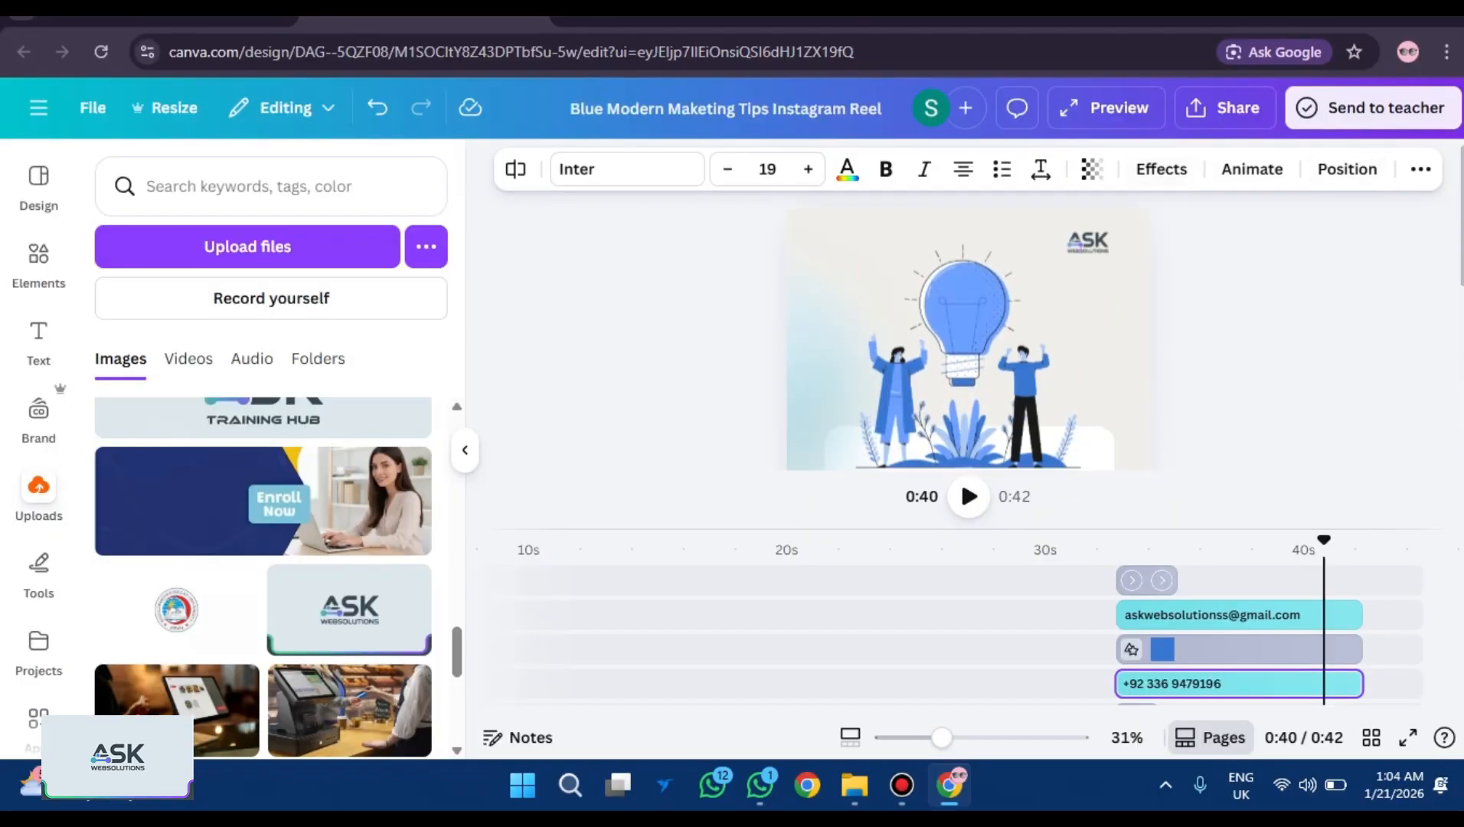
{"action": "left_click", "coordinate": [1224, 108]}
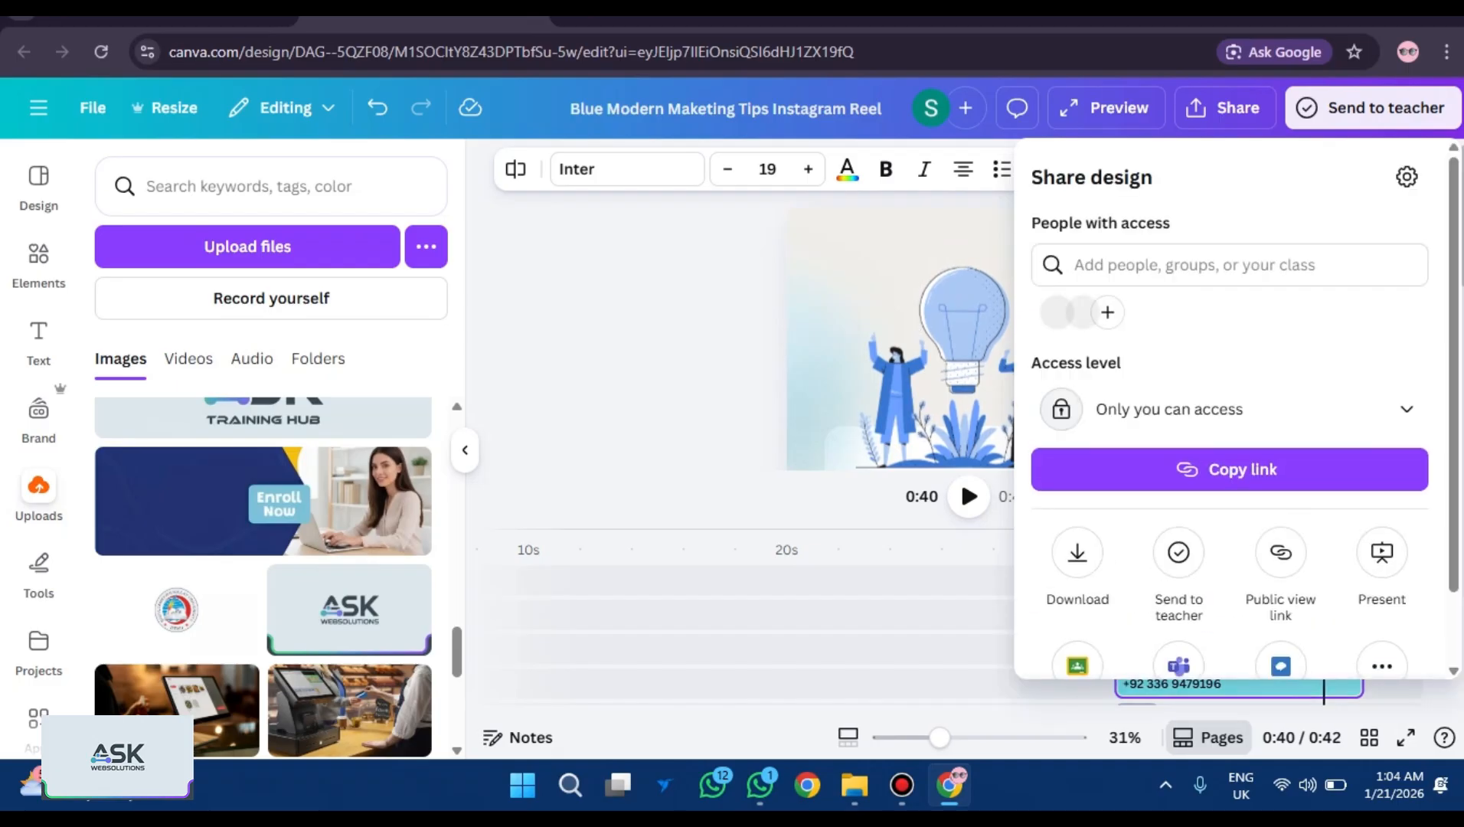
{"action": "left_click", "coordinate": [1077, 552]}
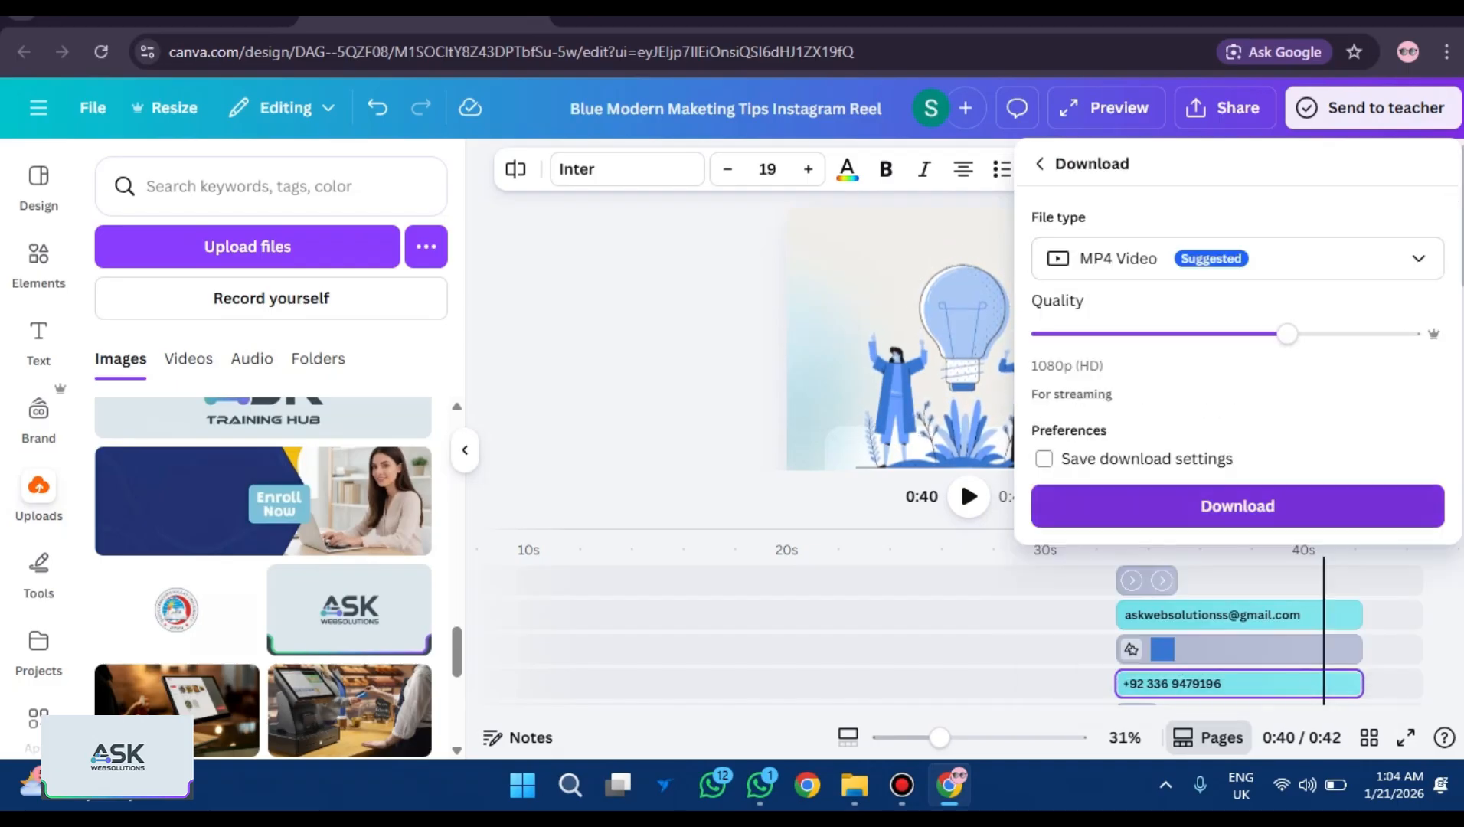
{"action": "left_click", "coordinate": [1237, 505]}
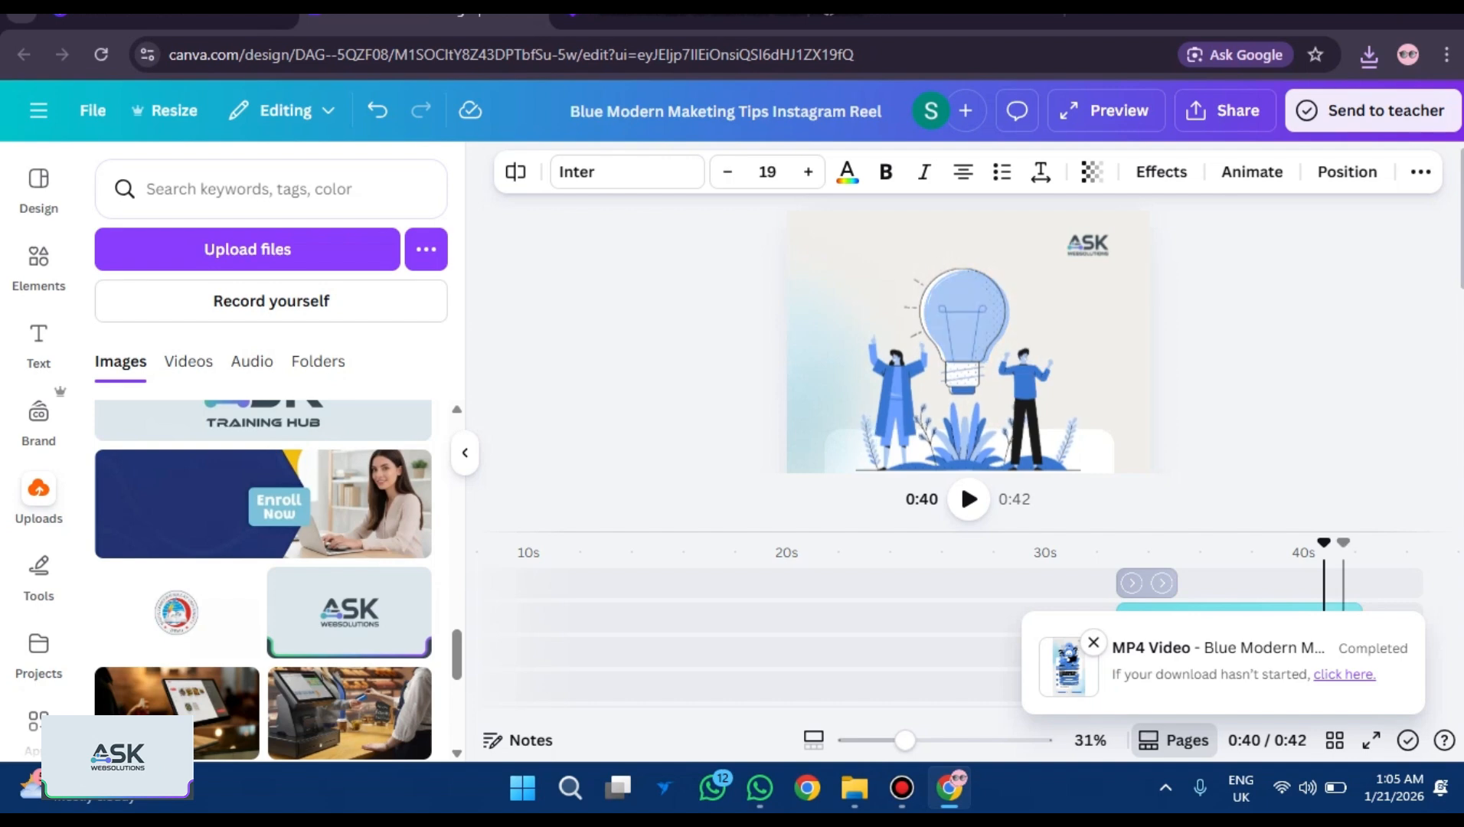
{"action": "left_click", "coordinate": [1369, 55]}
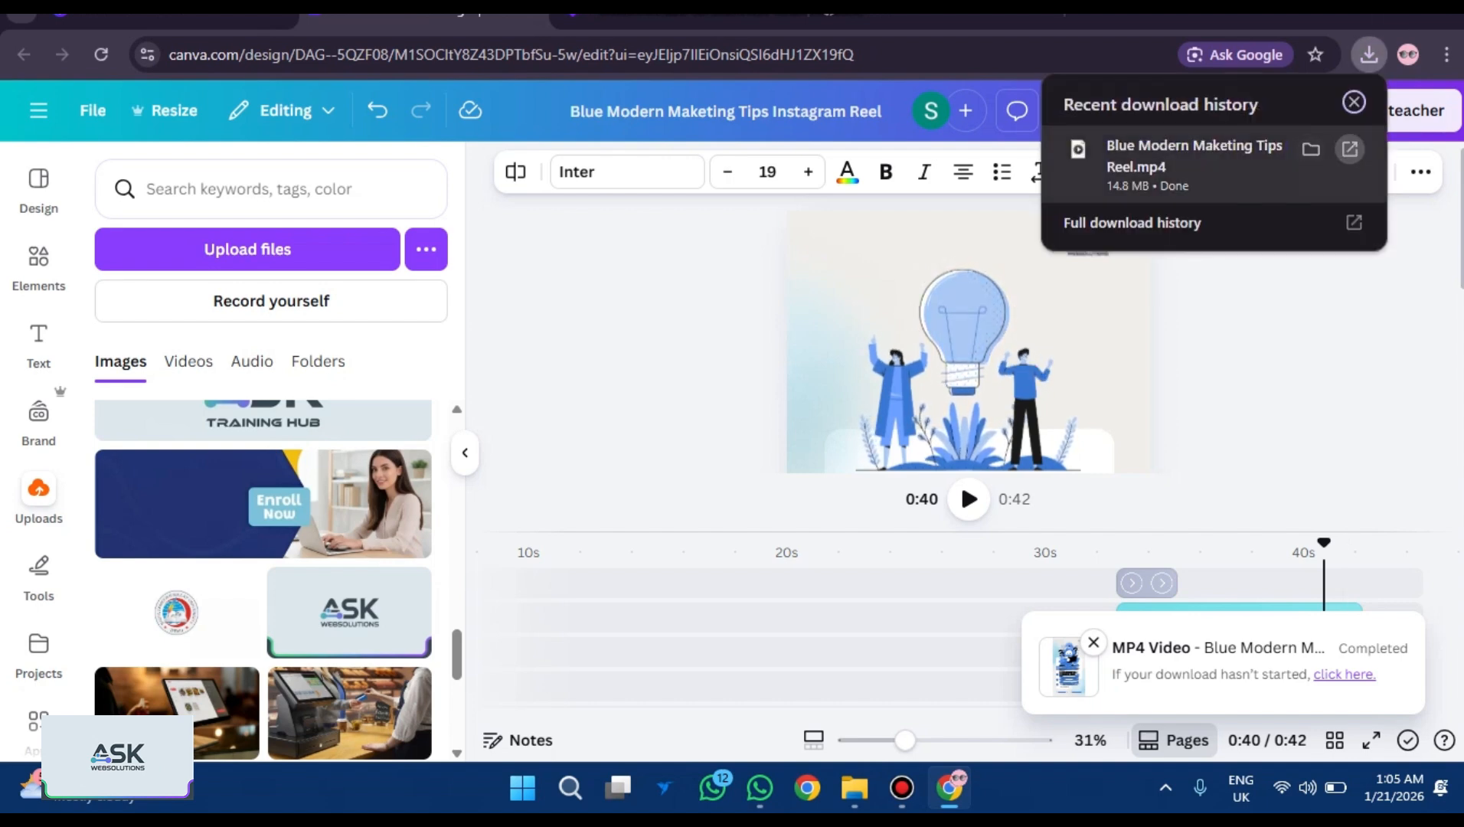
{"action": "left_click", "coordinate": [1349, 148]}
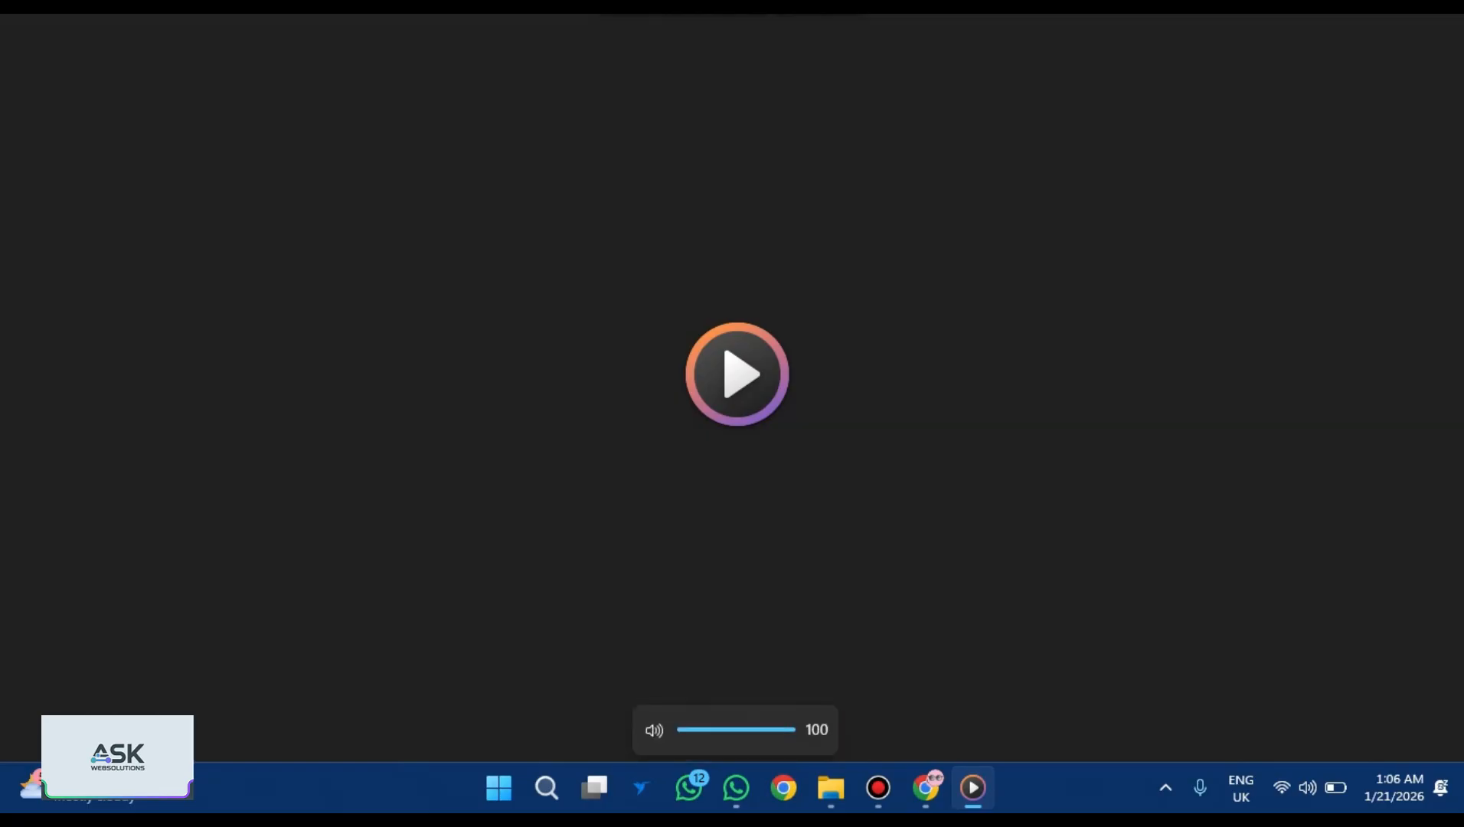